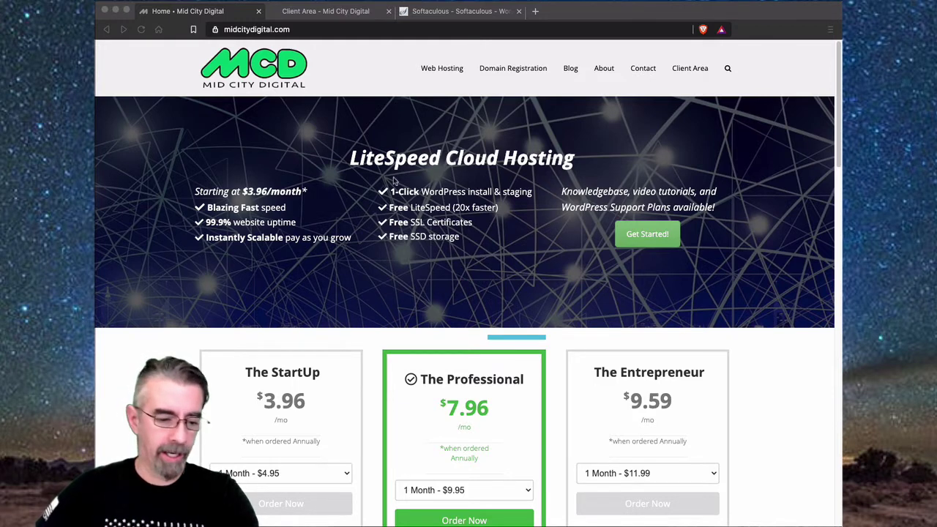
- Open the midcitysample.com StartUp hosting service from the Client Area's Services list
{"action": "left_click", "coordinate": [322, 13]}
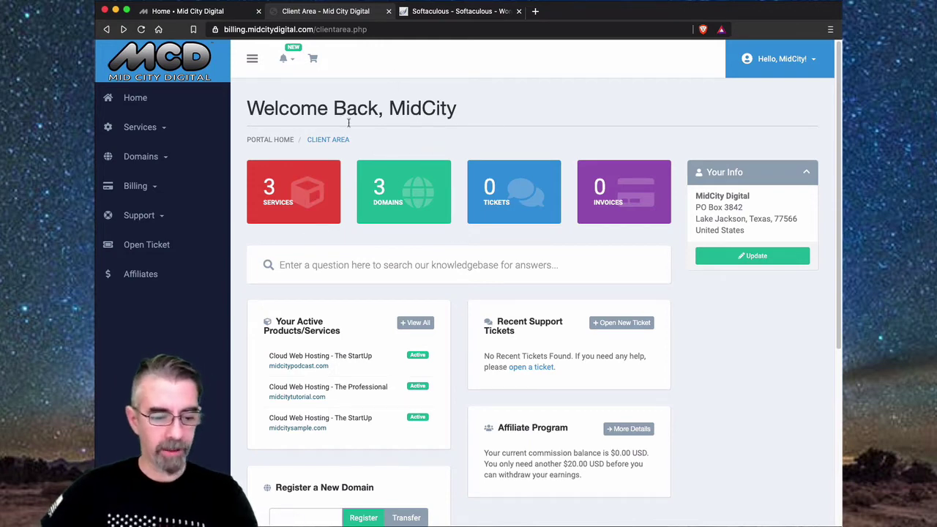
{"action": "left_click", "coordinate": [311, 206]}
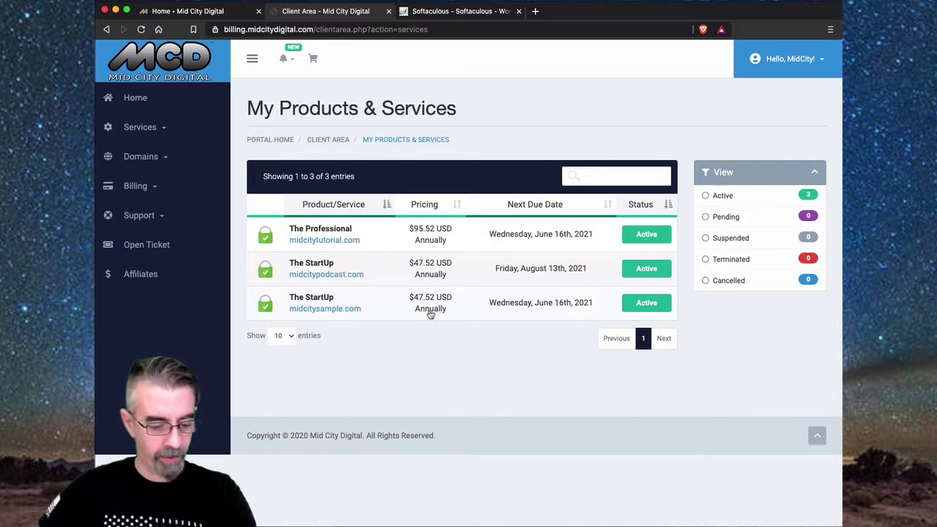
{"action": "left_click", "coordinate": [467, 308]}
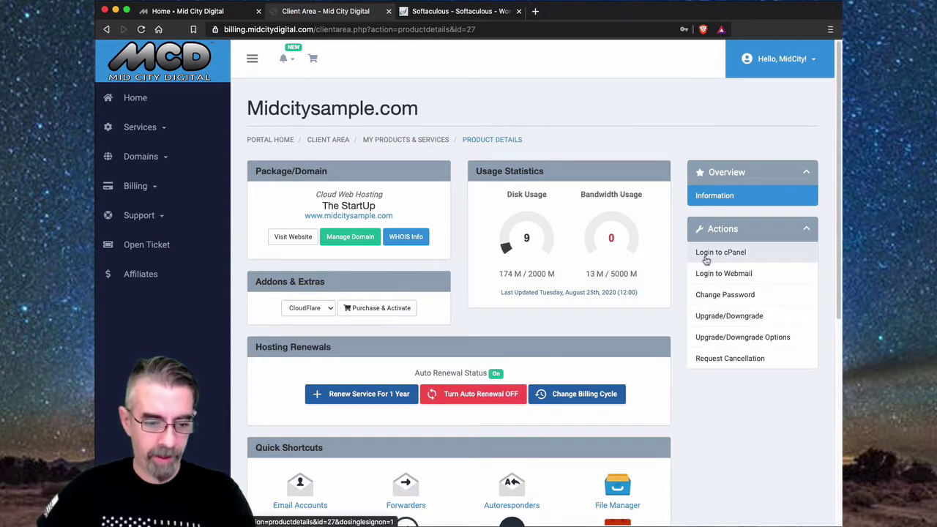
- Log in to cPanel and open WordPress in the Softaculous Apps Installer
{"action": "left_click", "coordinate": [706, 253]}
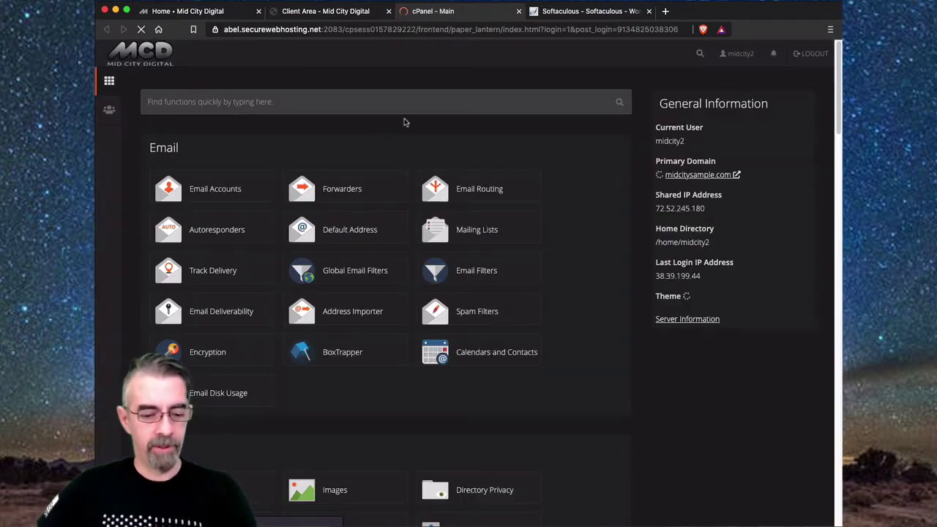
{"action": "scroll", "coordinate": [403, 124], "scroll_direction": "down", "scroll_amount": 15}
{"action": "scroll", "coordinate": [400, 130], "scroll_direction": "down", "scroll_amount": 8}
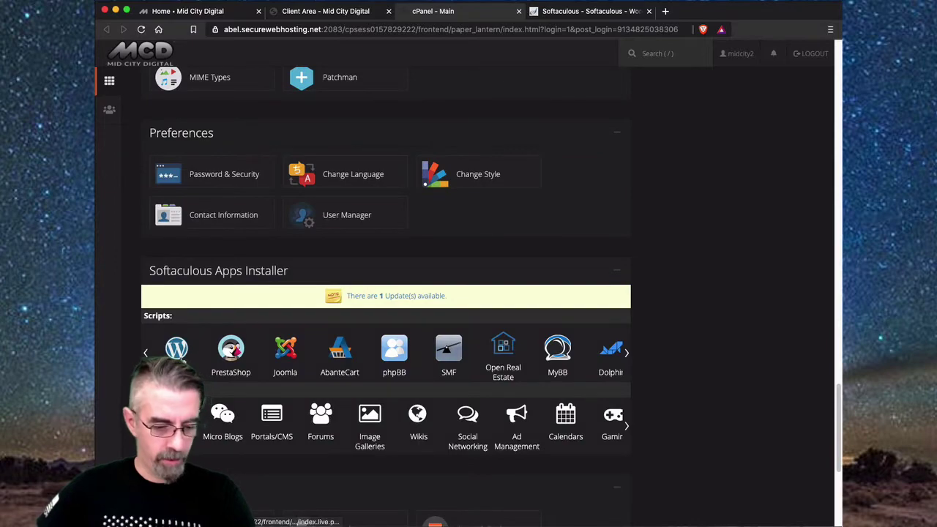
{"action": "left_click", "coordinate": [178, 352]}
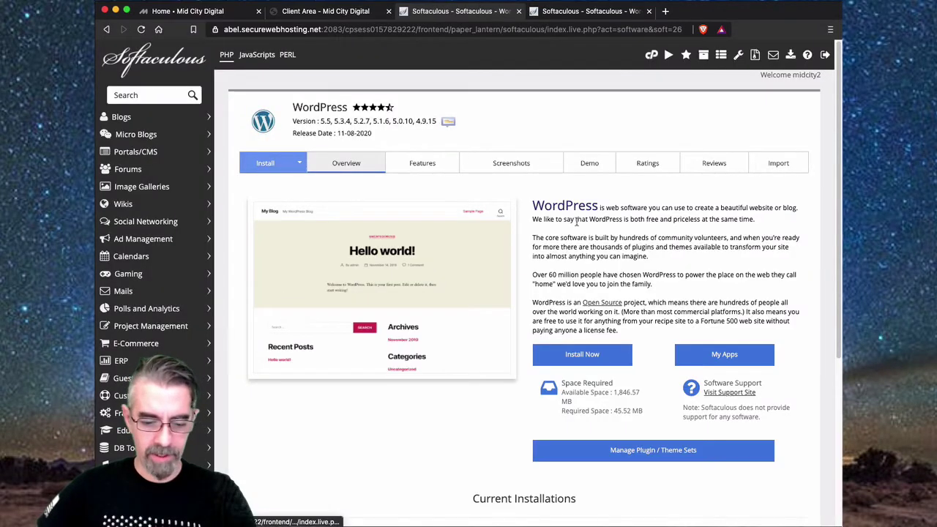
- Scroll to the Current Installations list and close the duplicate Softaculous tab
{"action": "scroll", "coordinate": [388, 343], "scroll_direction": "down", "scroll_amount": 5}
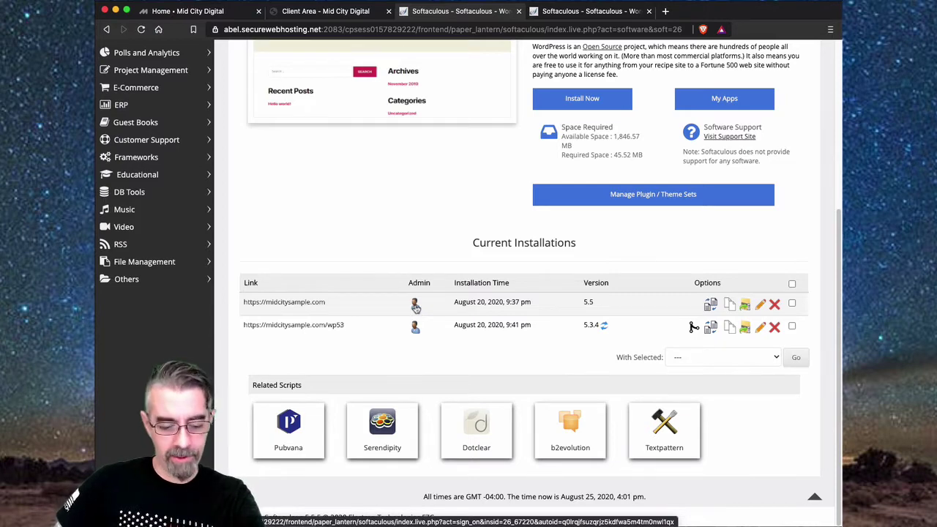
{"action": "left_click", "coordinate": [610, 13]}
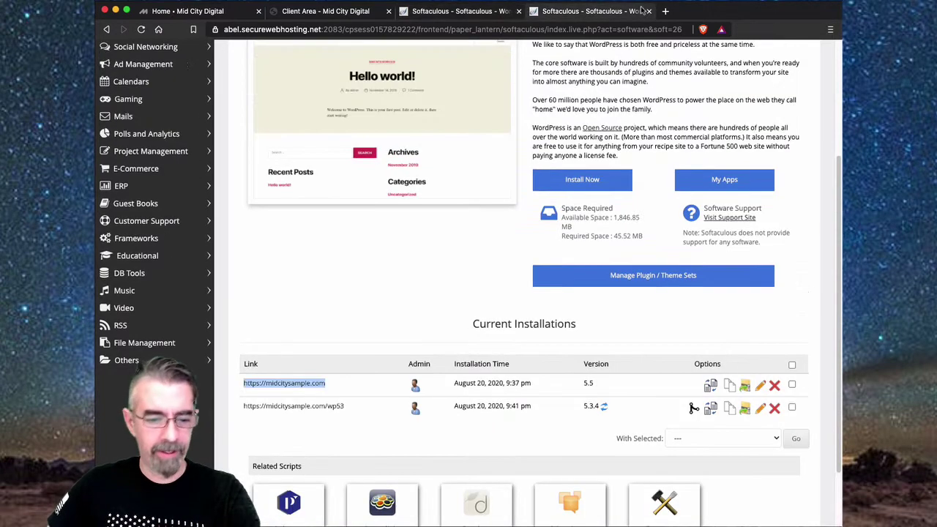
{"action": "left_click", "coordinate": [649, 11]}
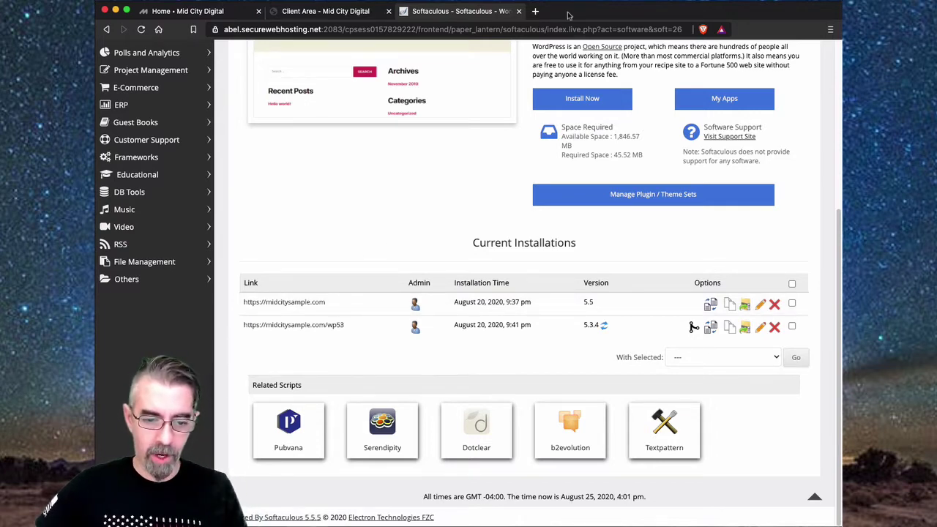
- Load the midcitysample.com WordPress login page in a new browser tab
{"action": "left_click", "coordinate": [535, 11]}
{"action": "type", "text": "midcity"}
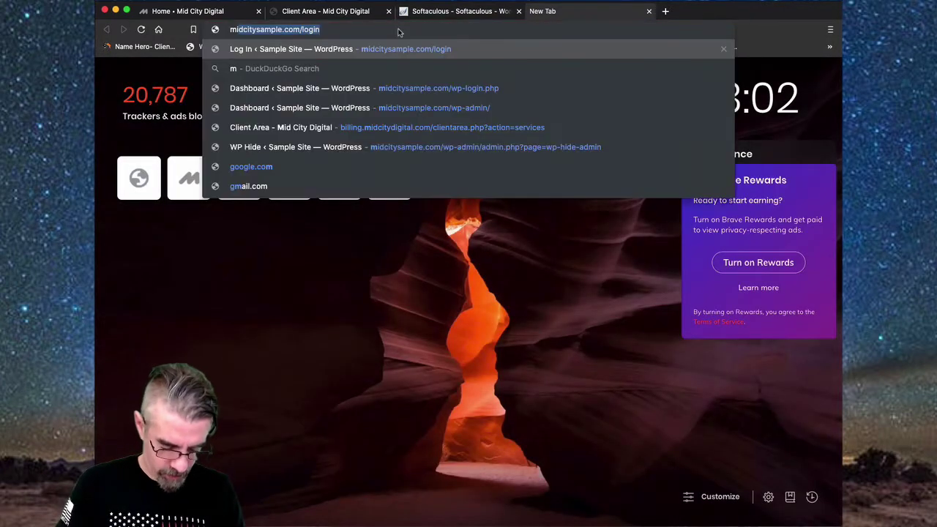
{"action": "type", "text": "sample"}
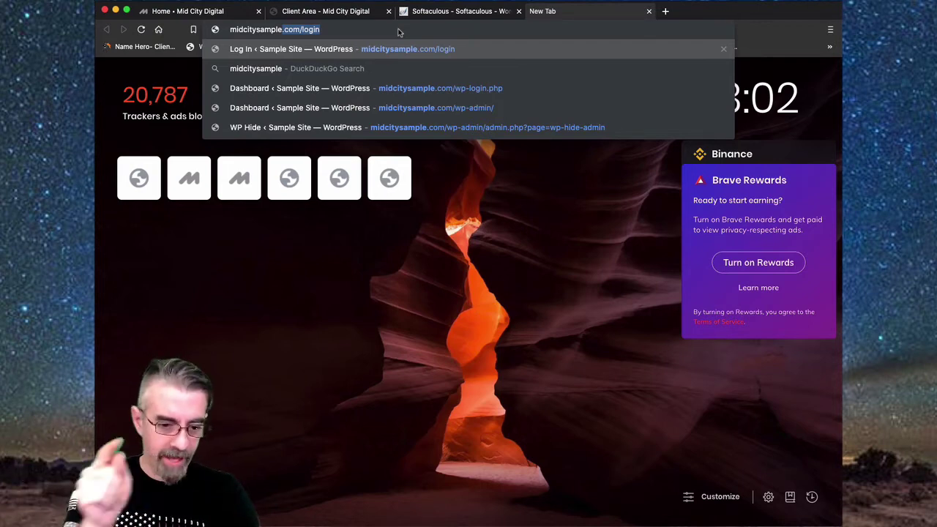
{"action": "key", "text": "Return"}
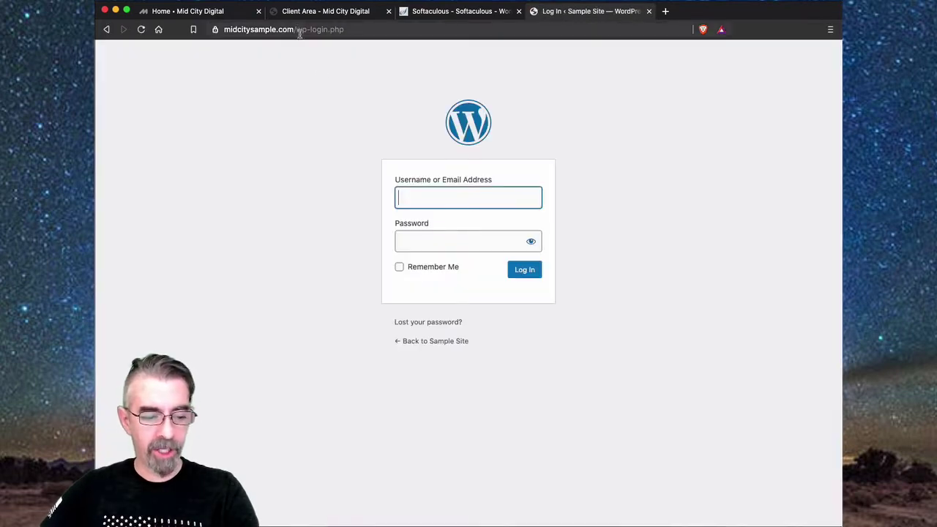
- Point out wp-login.php in the login page's full address
{"action": "left_click", "coordinate": [350, 33]}
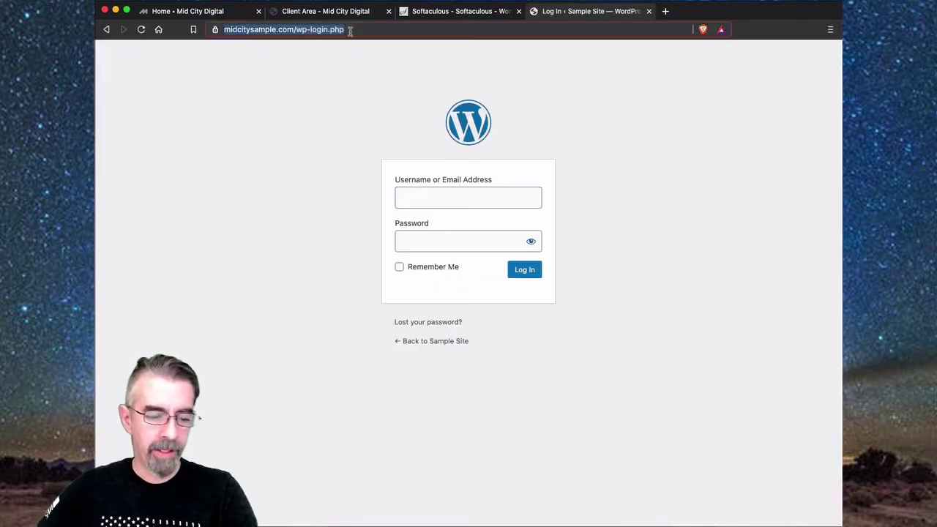
{"action": "left_click", "coordinate": [350, 31]}
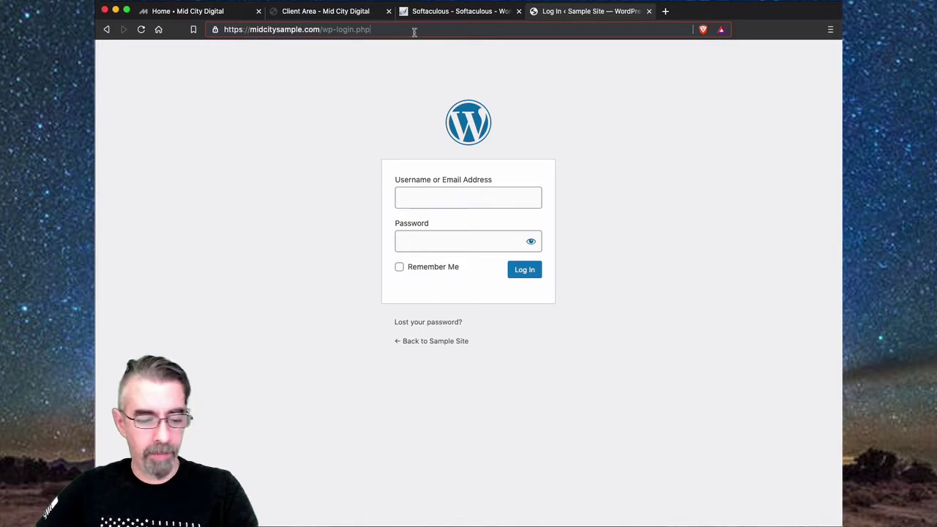
{"action": "left_click_drag", "start_coordinate": [371, 29], "coordinate": [324, 29]}
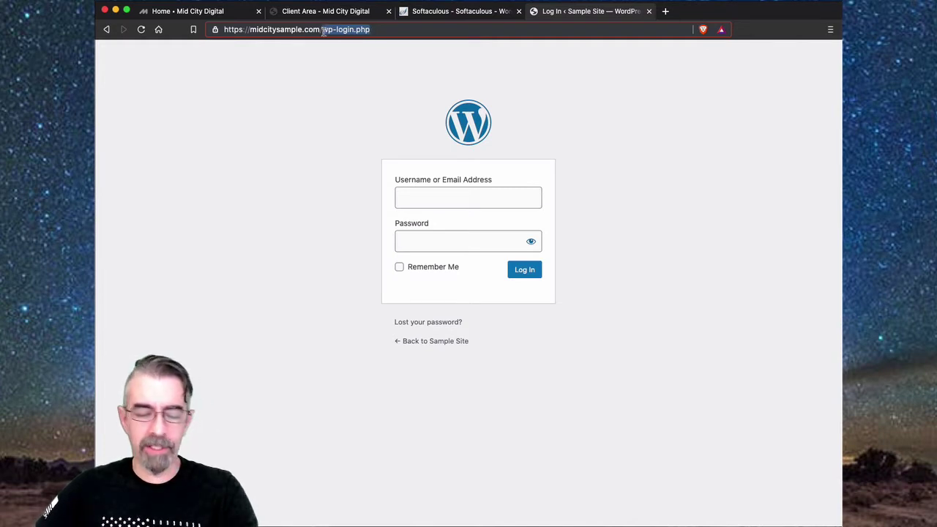
{"action": "left_click", "coordinate": [328, 176]}
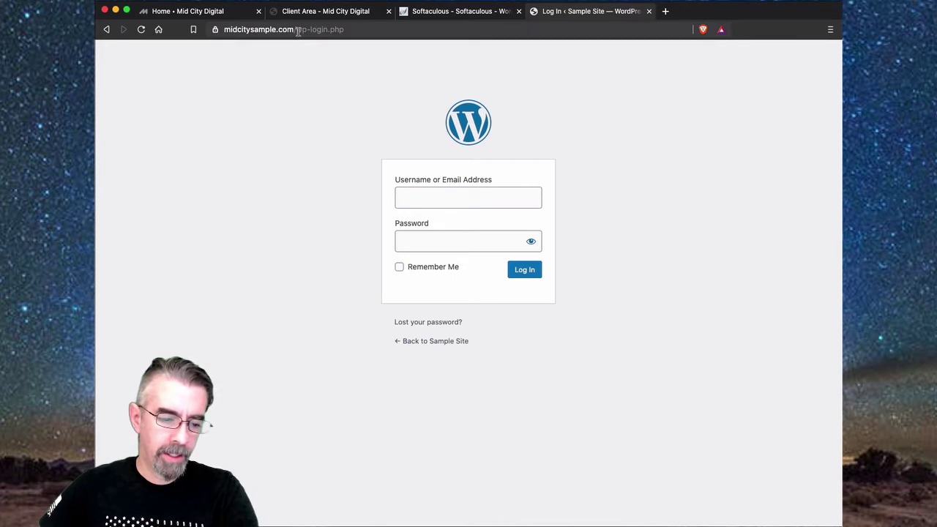
- Log in with the saved username and the pasted account password
{"action": "left_click", "coordinate": [418, 196]}
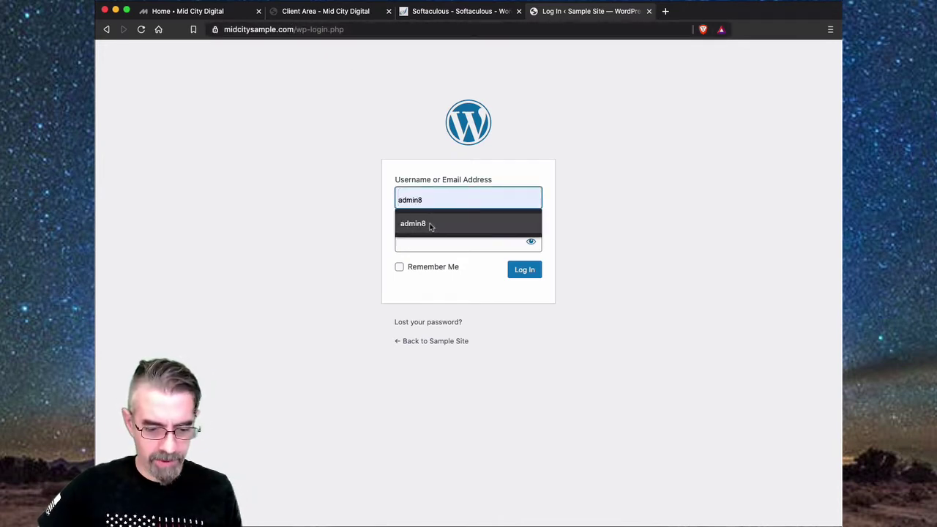
{"action": "left_click", "coordinate": [431, 225]}
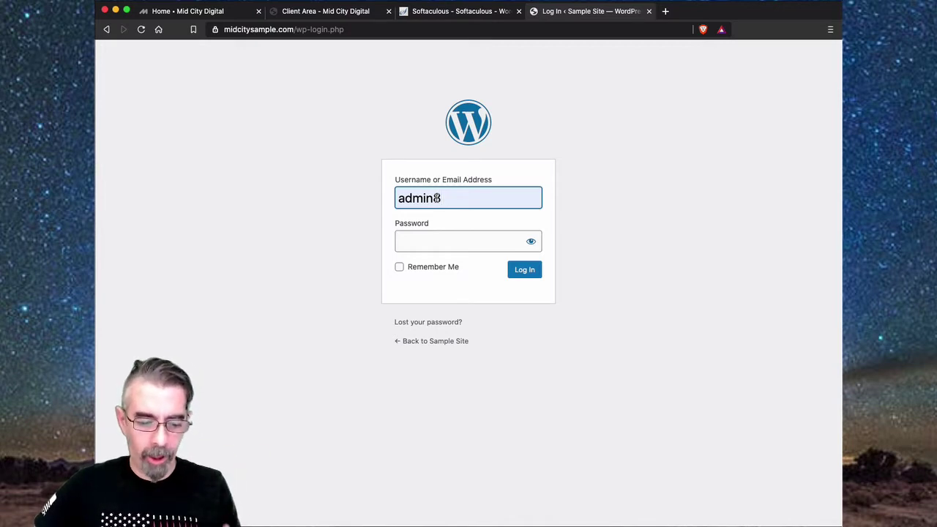
{"action": "left_click_drag", "start_coordinate": [442, 200], "coordinate": [399, 192]}
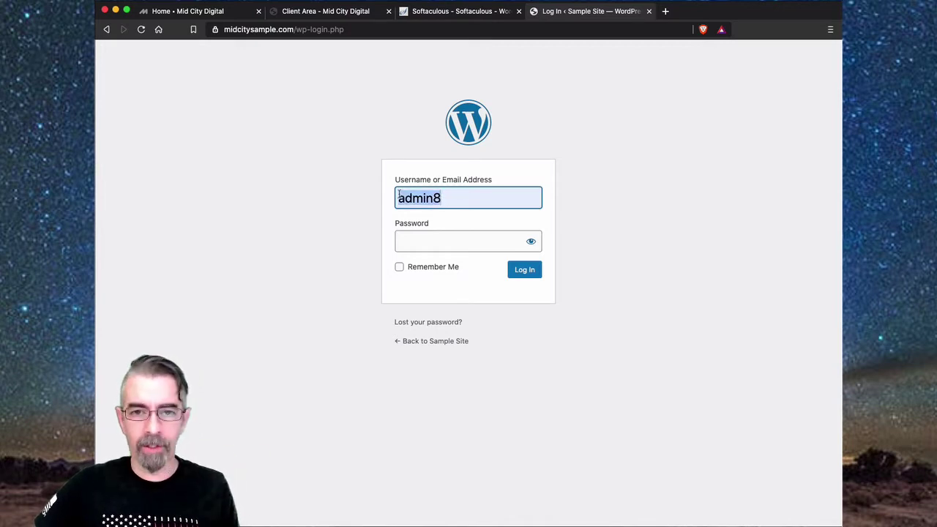
{"action": "left_click", "coordinate": [411, 242]}
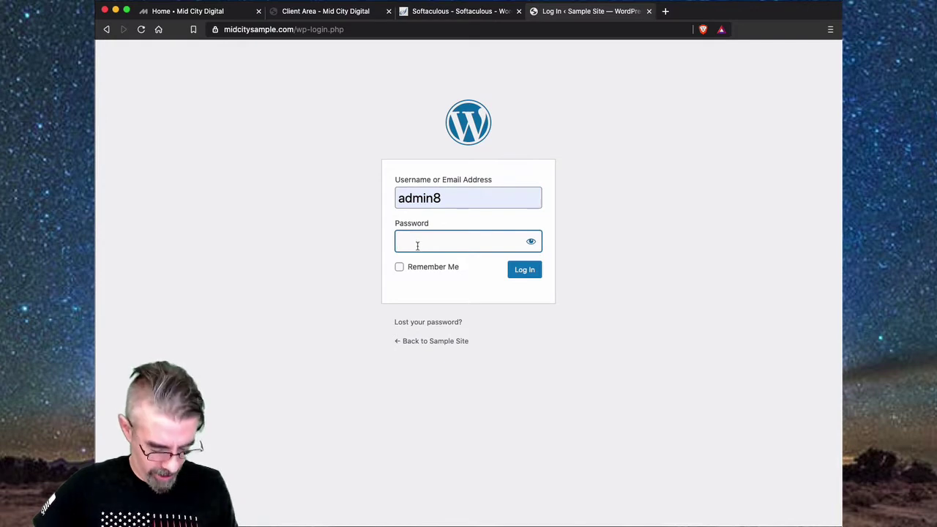
{"action": "key", "text": "super+Tab"}
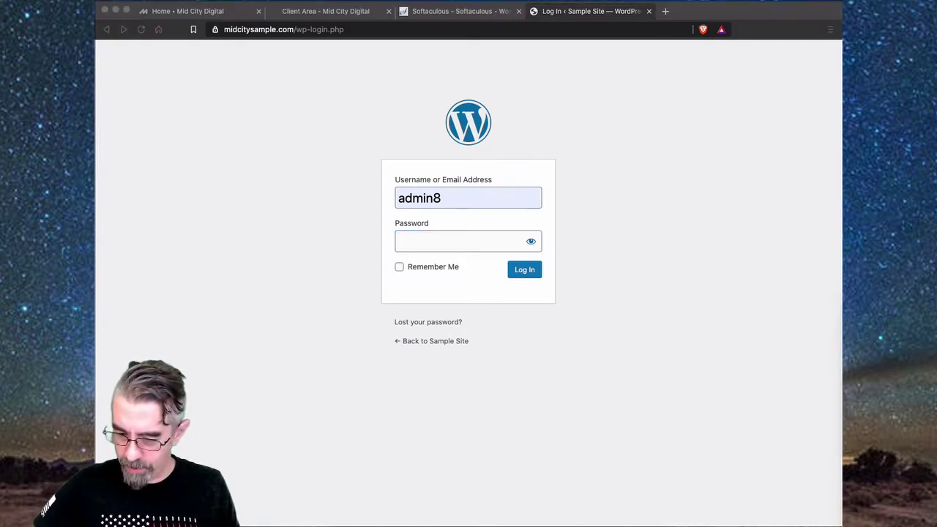
{"action": "left_click", "coordinate": [452, 234]}
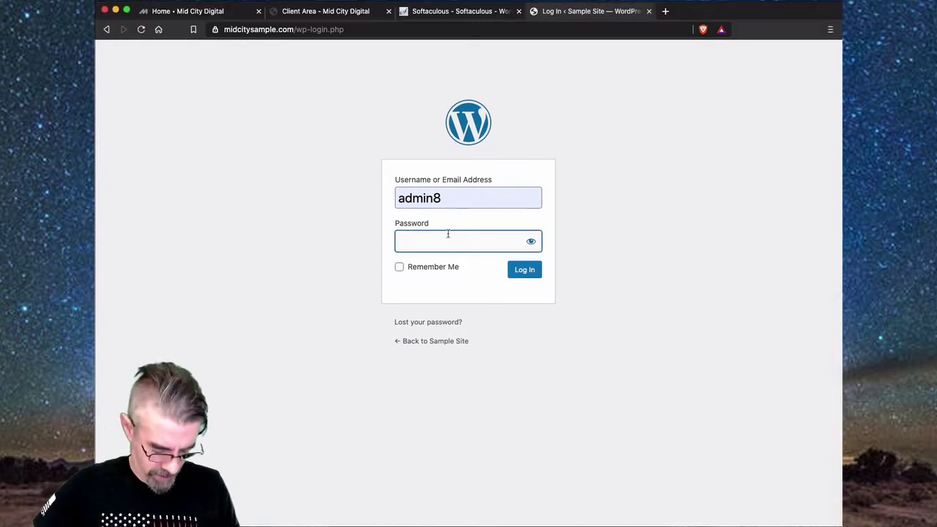
{"action": "key", "text": "super+v"}
{"action": "left_click", "coordinate": [533, 274]}
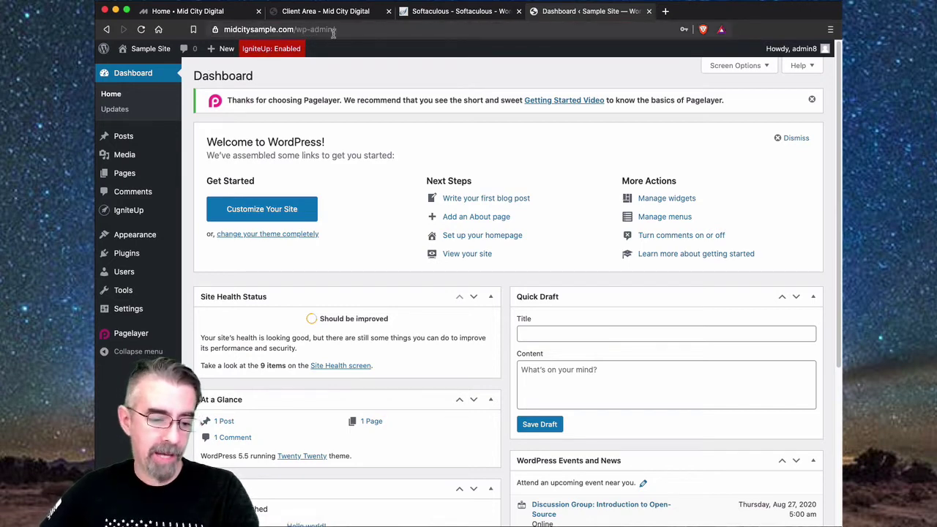
- Point out wp-admin/ in the dashboard address, then go to Plugins > Add New
{"action": "left_click", "coordinate": [335, 30]}
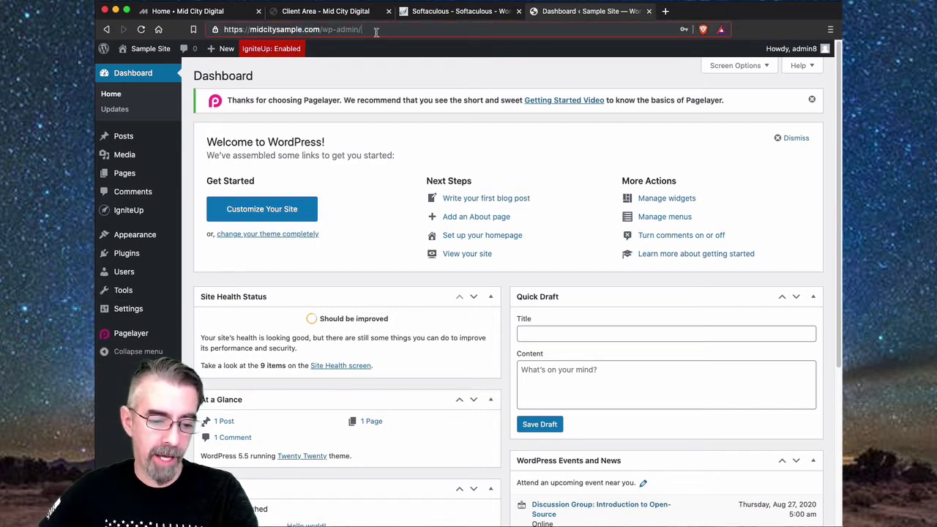
{"action": "left_click_drag", "start_coordinate": [376, 32], "coordinate": [327, 29]}
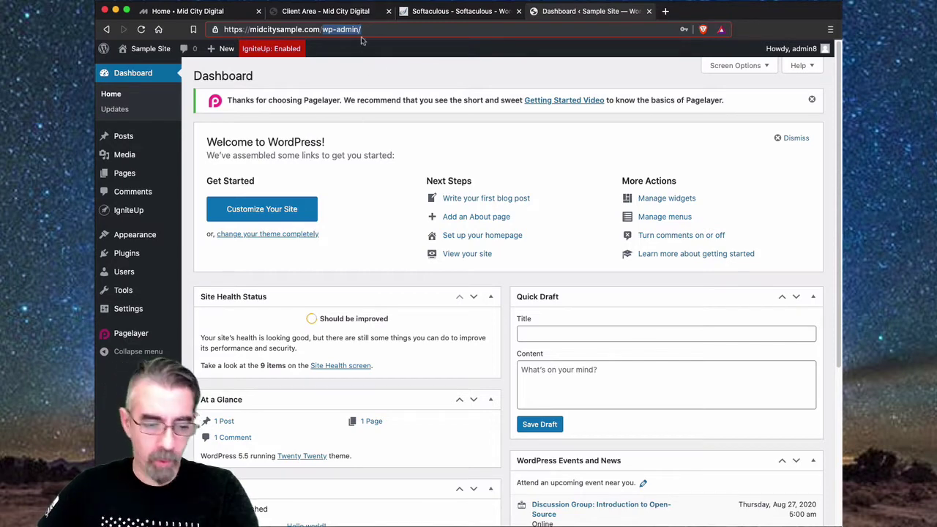
{"action": "mouse_move", "coordinate": [137, 318]}
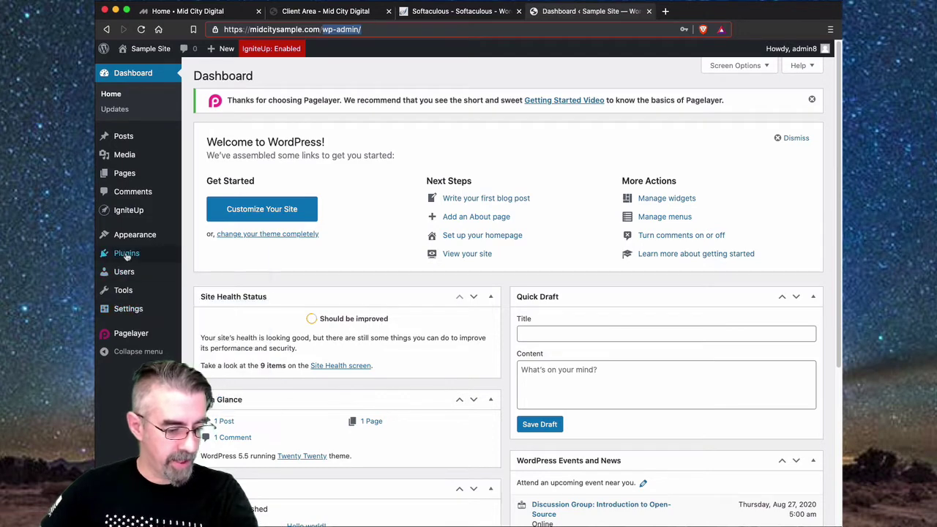
{"action": "mouse_move", "coordinate": [126, 256]}
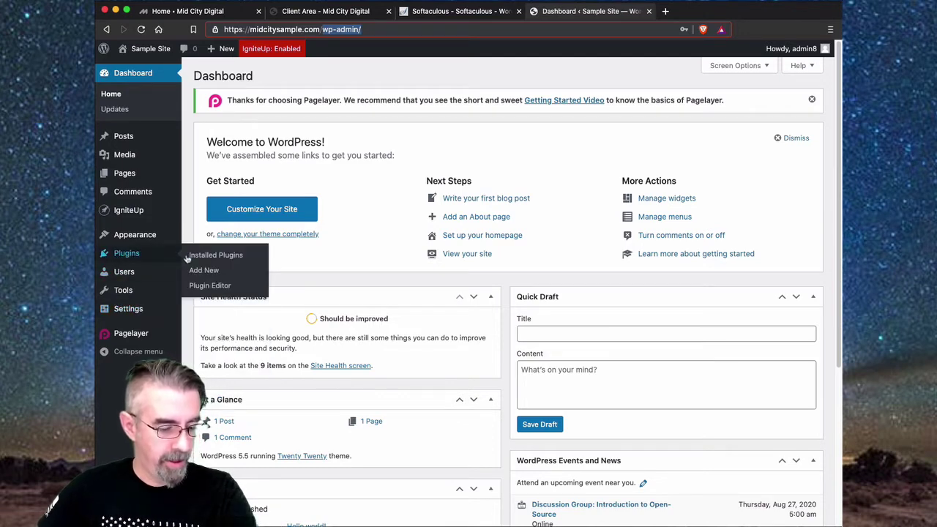
{"action": "left_click", "coordinate": [202, 271]}
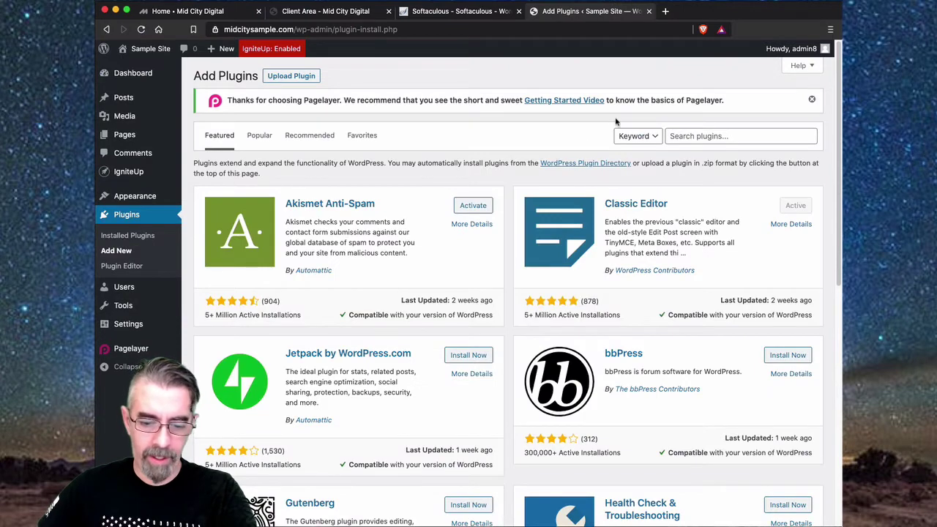
- Search plugins for 'wp hide' and view WP Hide & Security Enhancer's details
{"action": "left_click", "coordinate": [684, 137]}
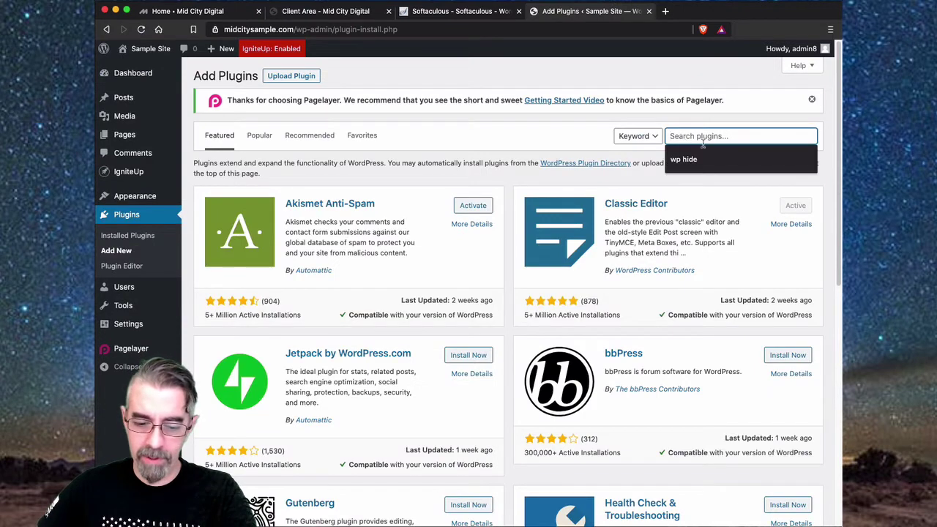
{"action": "left_click", "coordinate": [693, 161]}
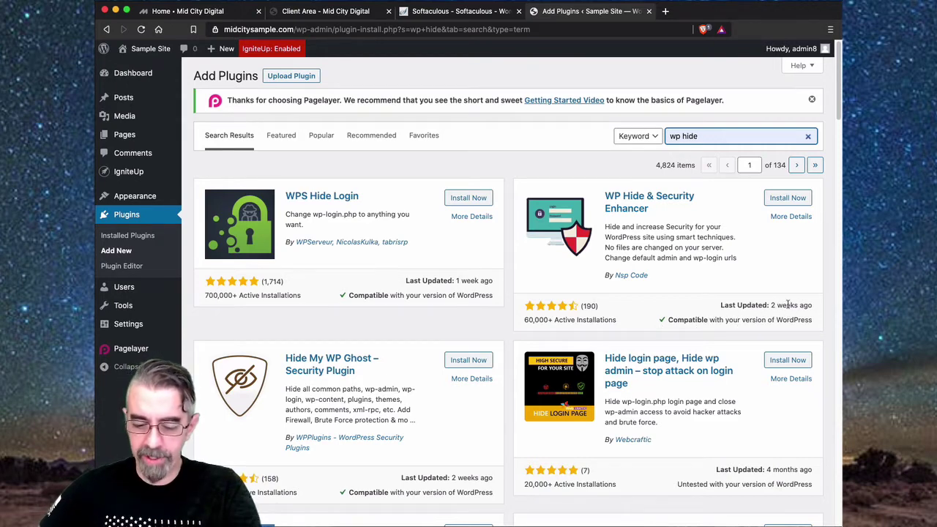
{"action": "left_click", "coordinate": [791, 218]}
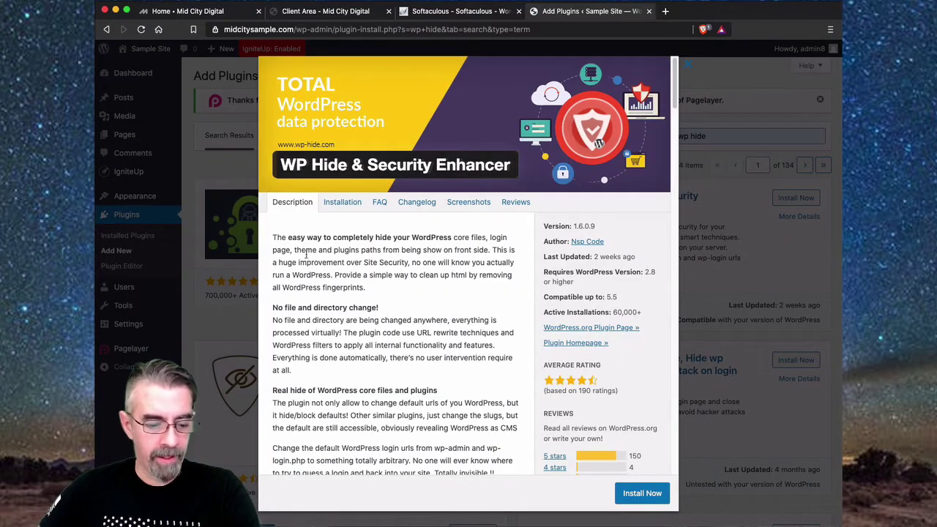
- Read through the plugin's functionality list, then install WP Hide & Security Enhancer
{"action": "scroll", "coordinate": [430, 323], "scroll_direction": "down", "scroll_amount": 10}
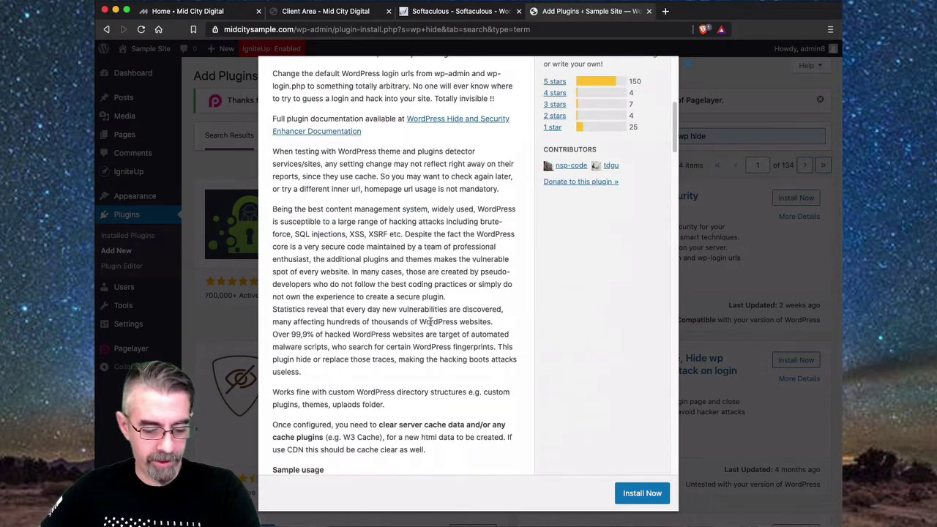
{"action": "scroll", "coordinate": [430, 322], "scroll_direction": "down", "scroll_amount": 2}
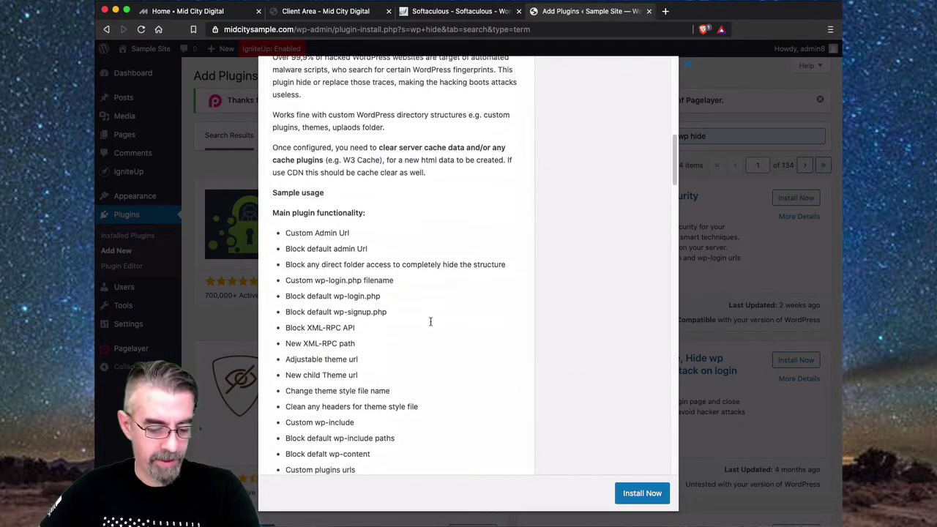
{"action": "scroll", "coordinate": [431, 326], "scroll_direction": "down", "scroll_amount": 2}
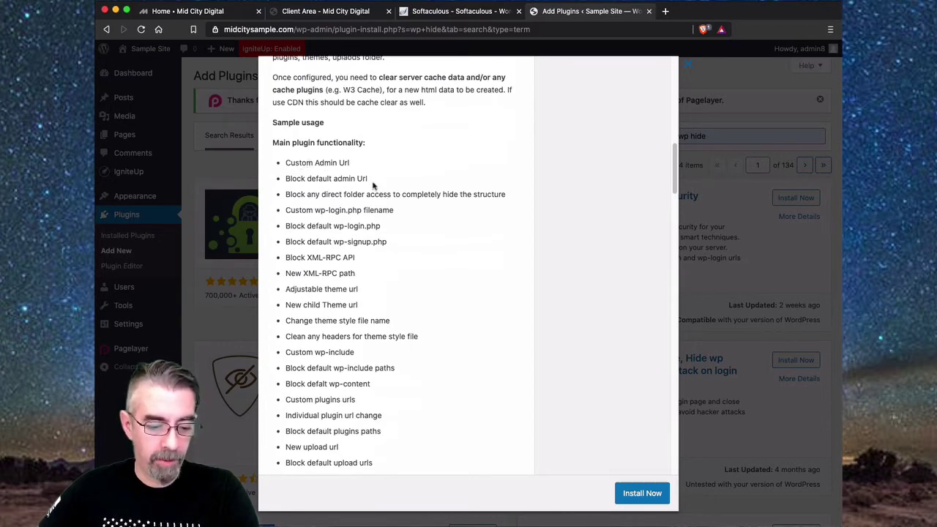
{"action": "scroll", "coordinate": [429, 286], "scroll_direction": "down", "scroll_amount": 1}
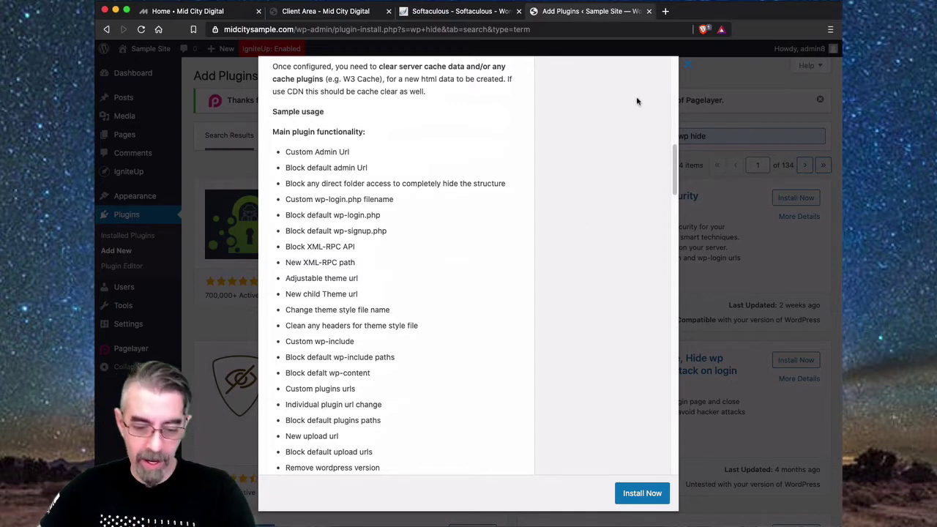
{"action": "left_click", "coordinate": [639, 495]}
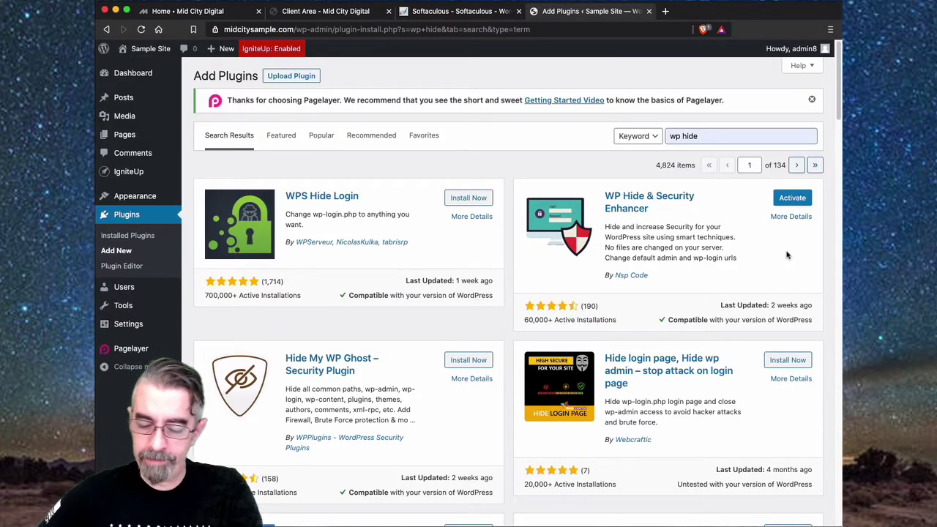
- Activate WP Hide & Security Enhancer and go to WP Hide > Setup in the sidebar
{"action": "left_click", "coordinate": [794, 200]}
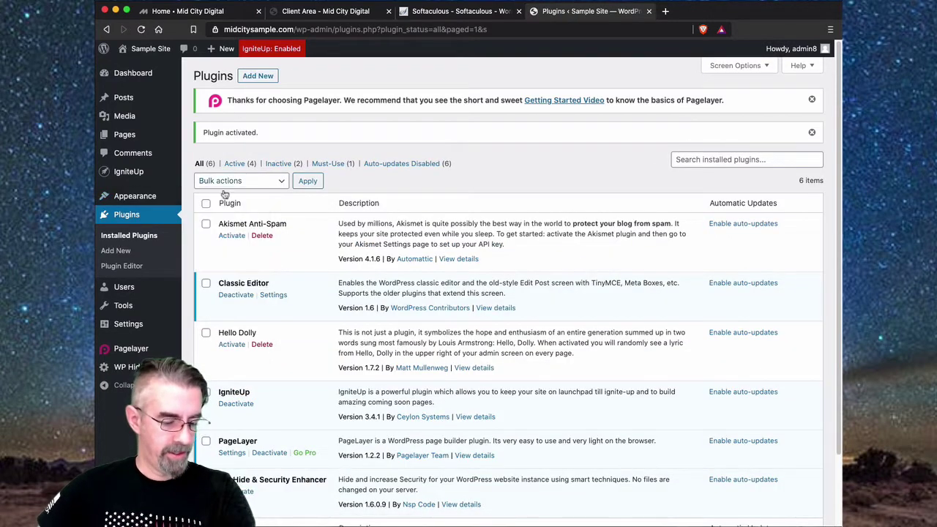
{"action": "scroll", "coordinate": [304, 329], "scroll_direction": "down", "scroll_amount": 2}
{"action": "scroll", "coordinate": [302, 331], "scroll_direction": "up", "scroll_amount": 2}
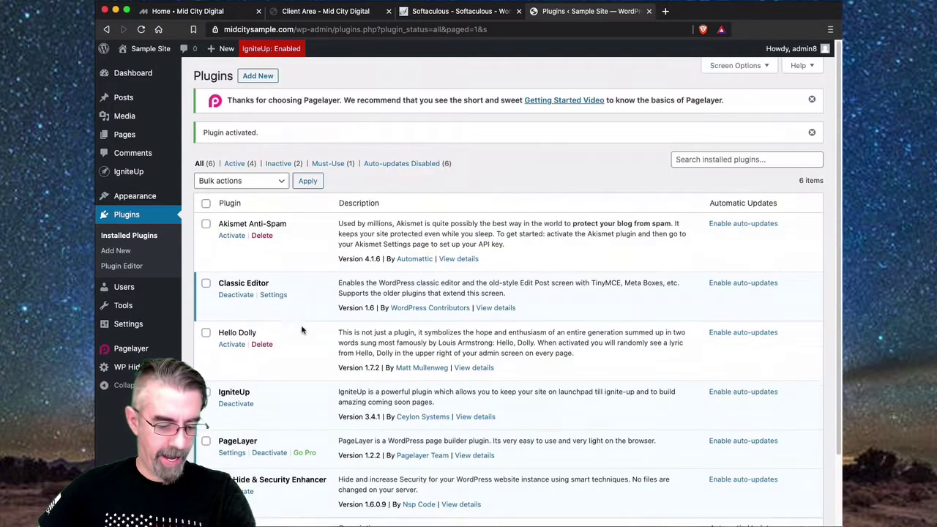
{"action": "scroll", "coordinate": [306, 179], "scroll_direction": "down", "scroll_amount": 2}
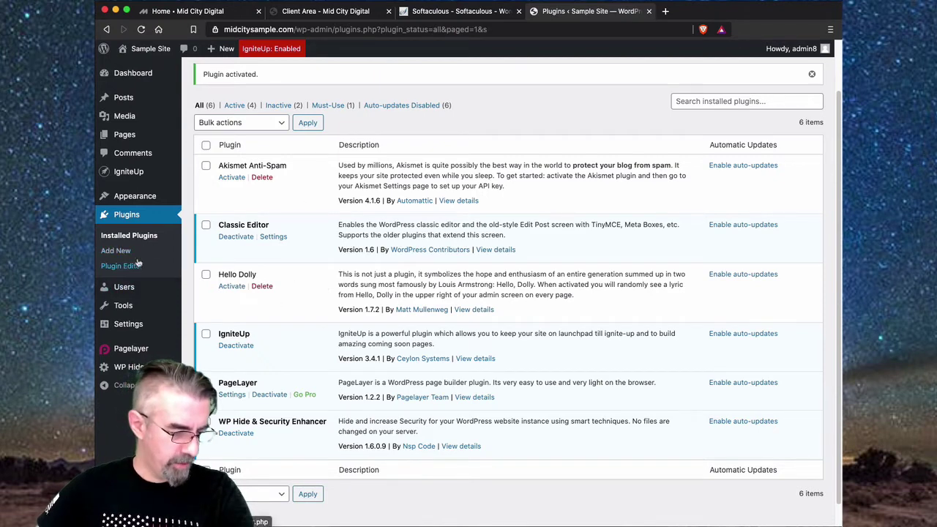
{"action": "mouse_move", "coordinate": [129, 367]}
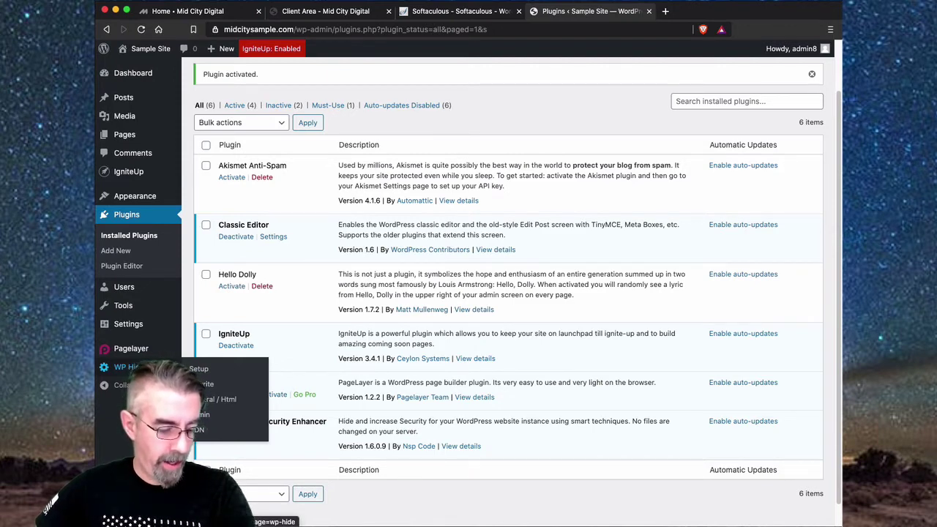
{"action": "left_click", "coordinate": [197, 370]}
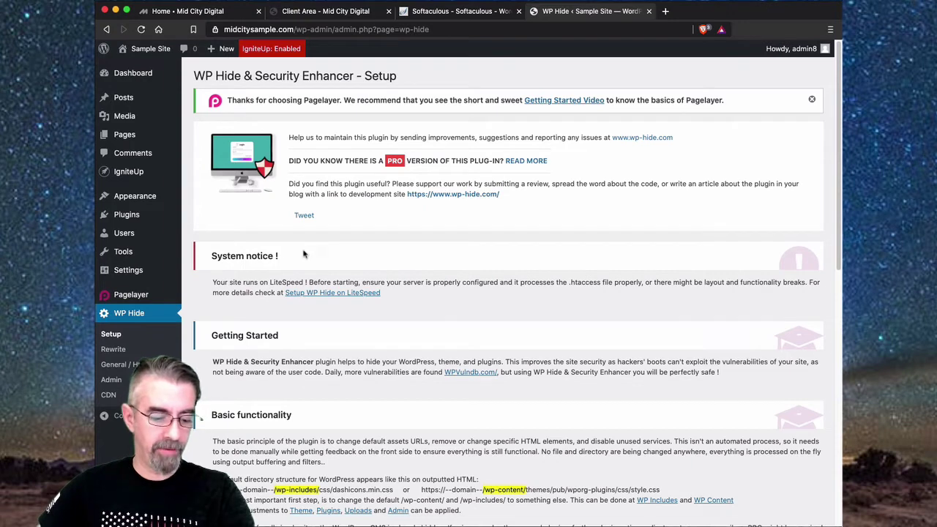
- Scroll through the Setup page, then go to WP Hide > Admin
{"action": "scroll", "coordinate": [549, 287], "scroll_direction": "down", "scroll_amount": 1}
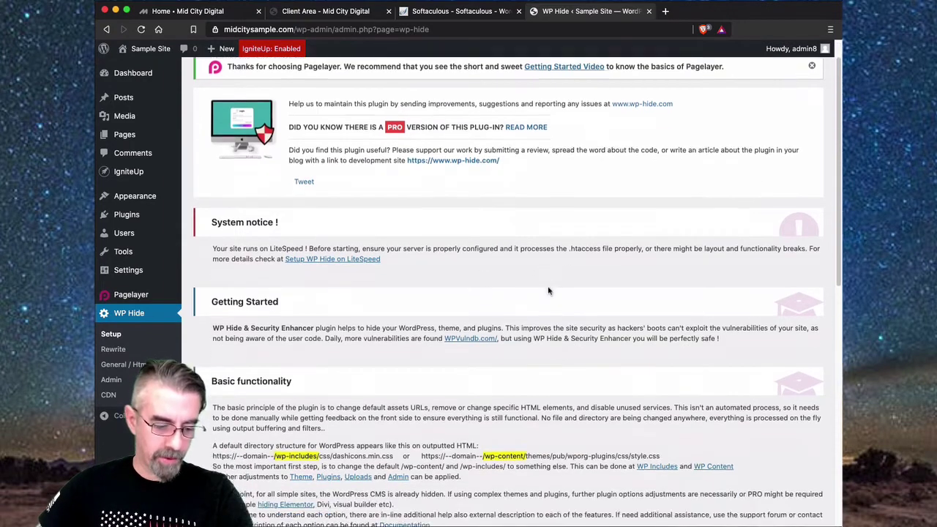
{"action": "scroll", "coordinate": [549, 291], "scroll_direction": "down", "scroll_amount": 5}
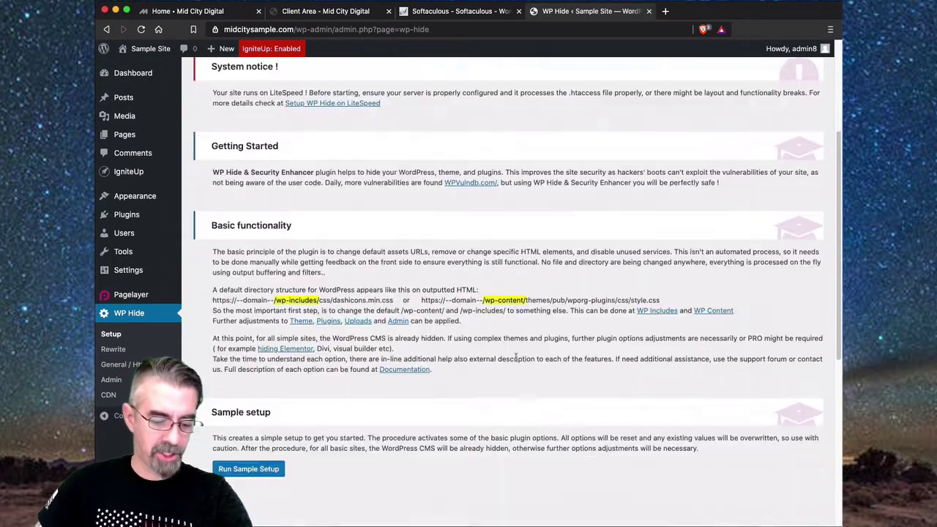
{"action": "scroll", "coordinate": [516, 357], "scroll_direction": "down", "scroll_amount": 3}
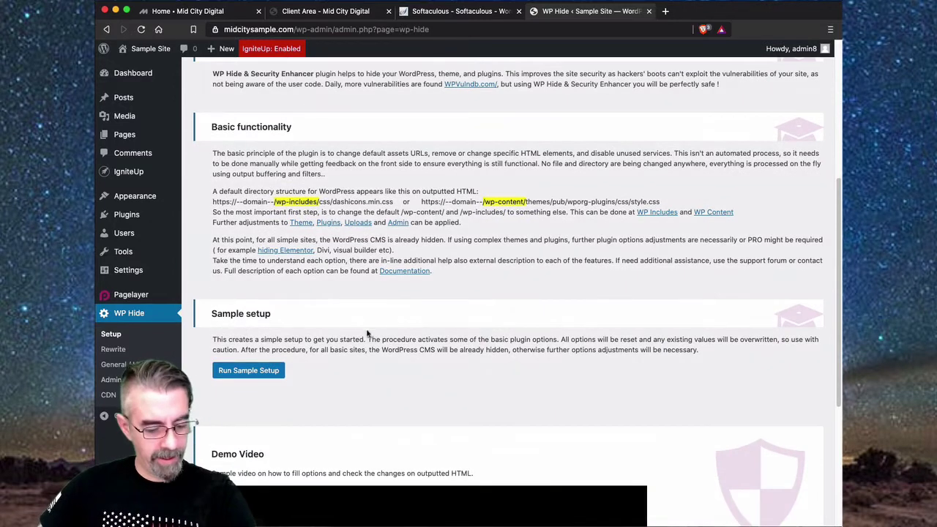
{"action": "scroll", "coordinate": [307, 353], "scroll_direction": "down", "scroll_amount": 2}
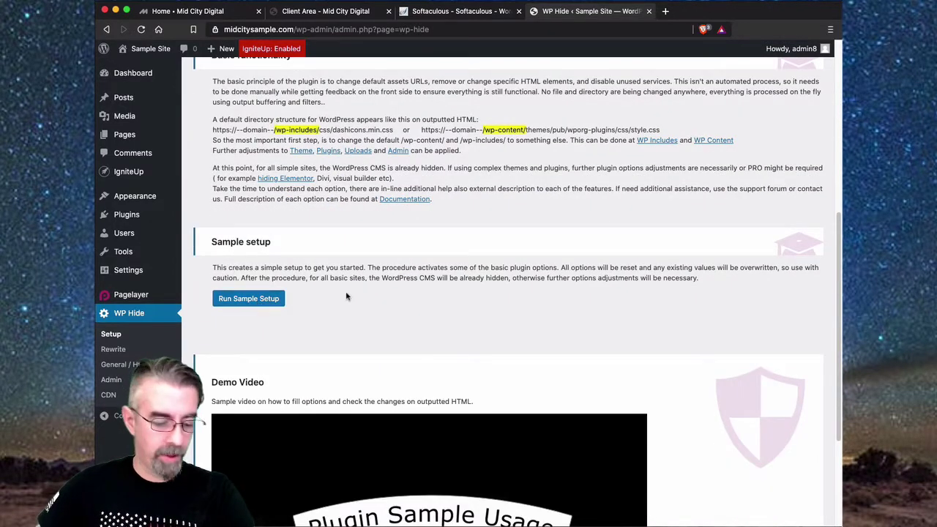
{"action": "scroll", "coordinate": [412, 290], "scroll_direction": "down", "scroll_amount": 3}
{"action": "scroll", "coordinate": [412, 289], "scroll_direction": "down", "scroll_amount": 2}
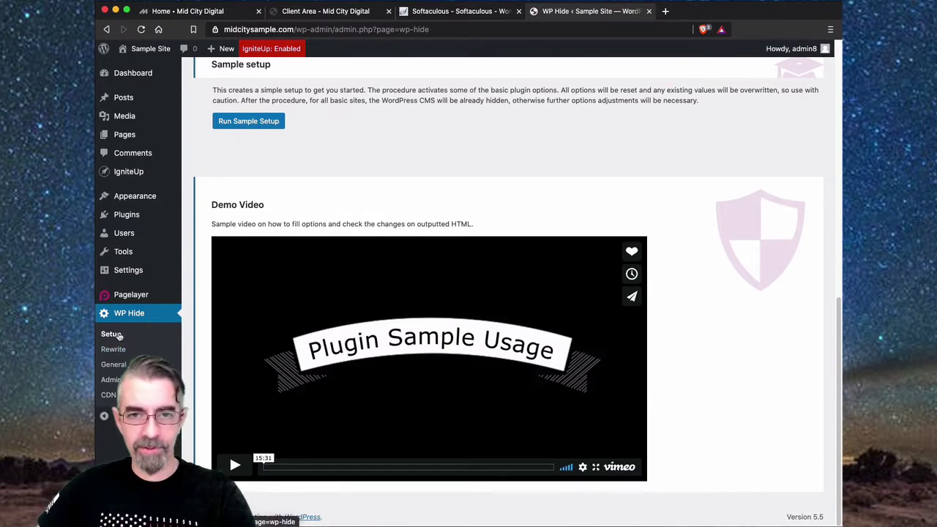
{"action": "left_click", "coordinate": [109, 381]}
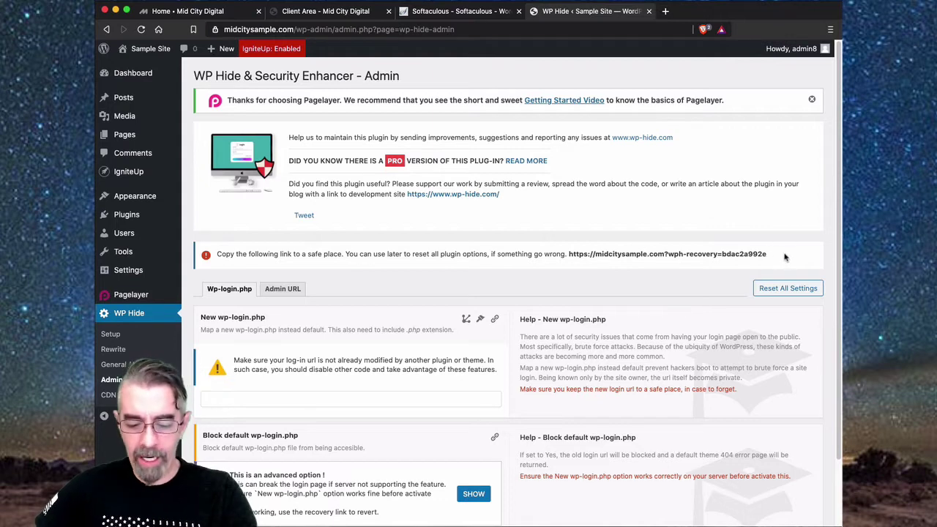
- Copy the full recovery link into a saved TextEdit note, then return to the Admin page
{"action": "left_click_drag", "start_coordinate": [774, 256], "coordinate": [569, 253]}
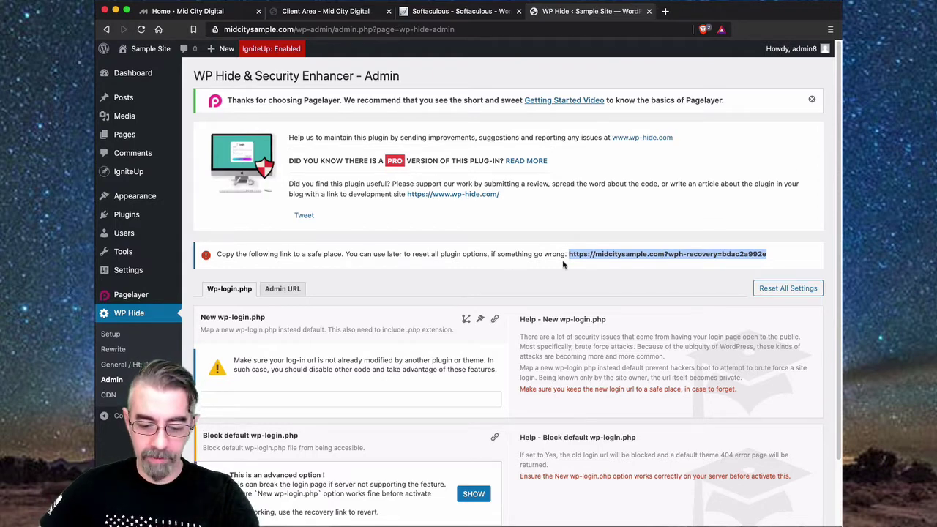
{"action": "left_click", "coordinate": [785, 261]}
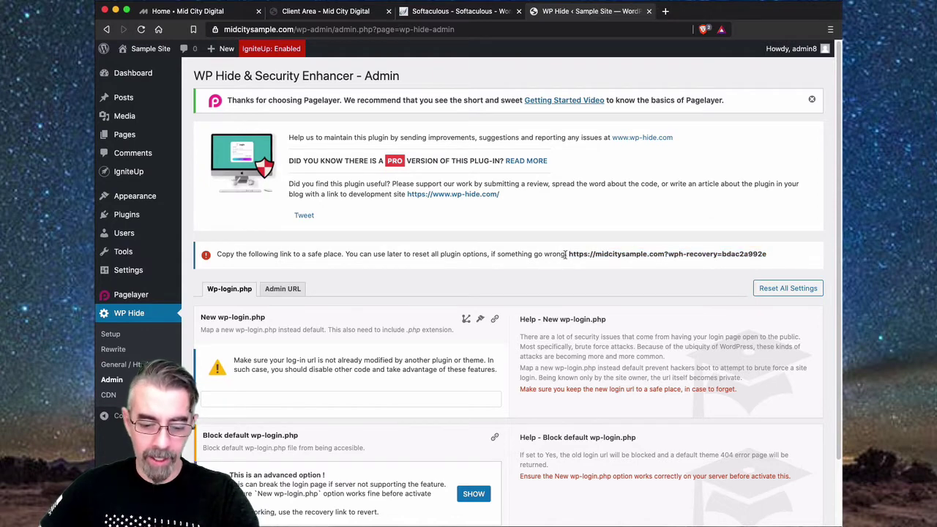
{"action": "left_click_drag", "start_coordinate": [569, 254], "coordinate": [768, 255]}
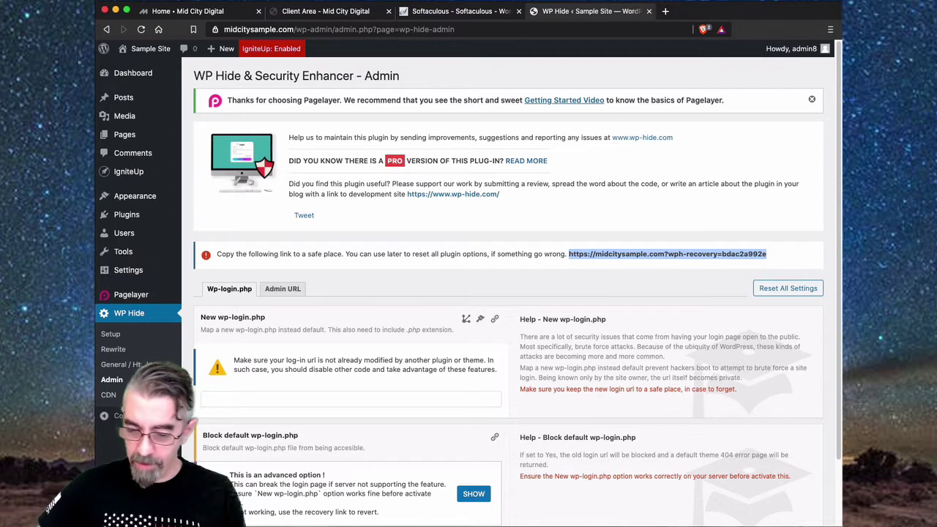
{"action": "key", "text": "super+Tab"}
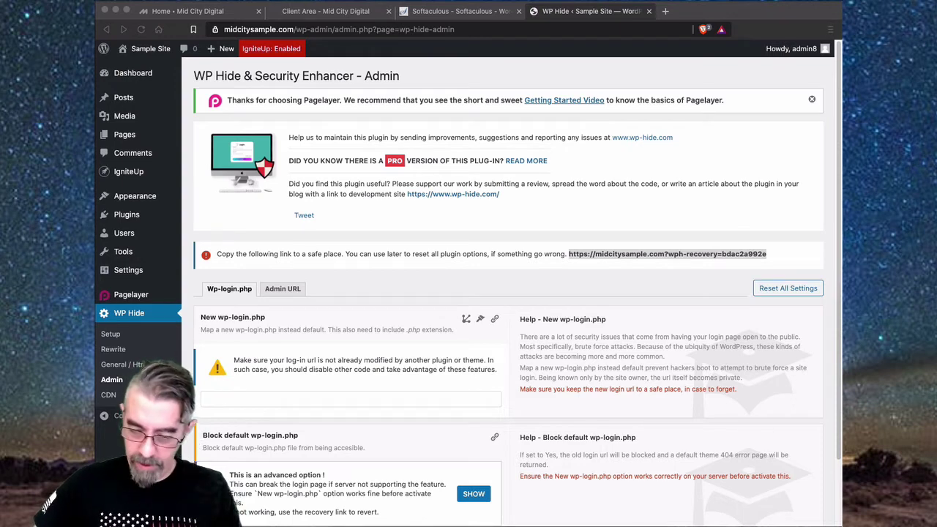
{"action": "key", "text": "super+s"}
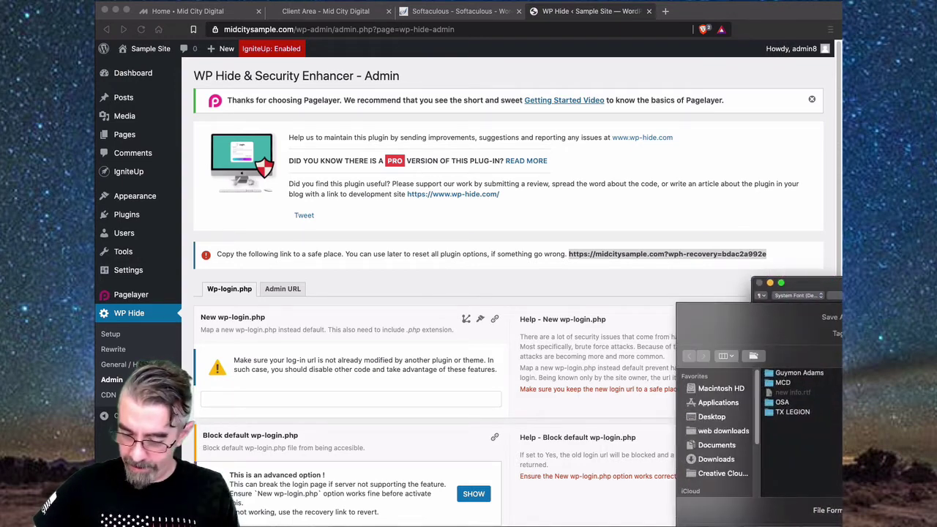
{"action": "key", "text": "Return"}
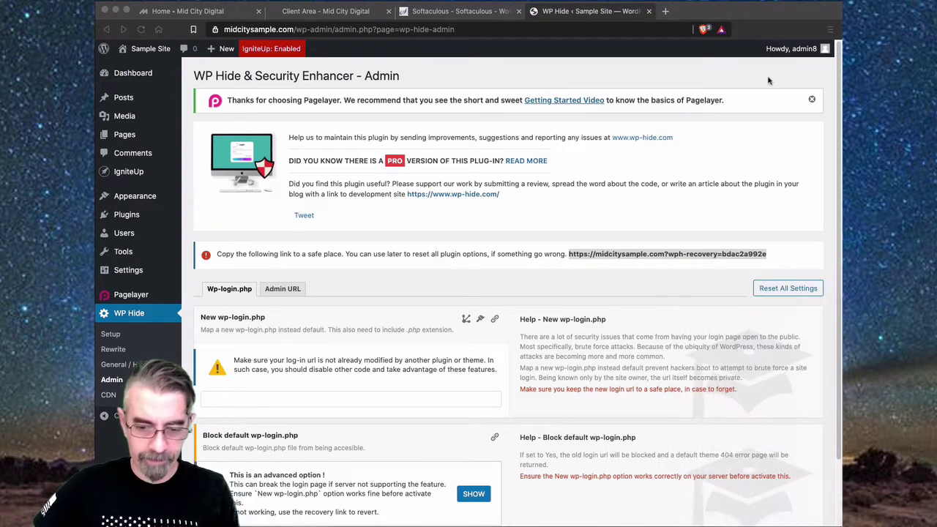
{"action": "left_click", "coordinate": [692, 76]}
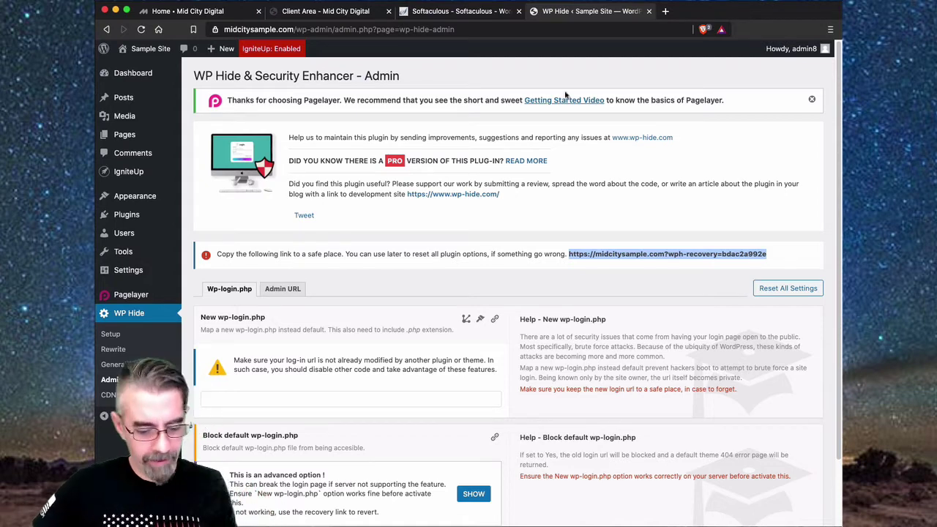
{"action": "scroll", "coordinate": [335, 282], "scroll_direction": "down", "scroll_amount": 3}
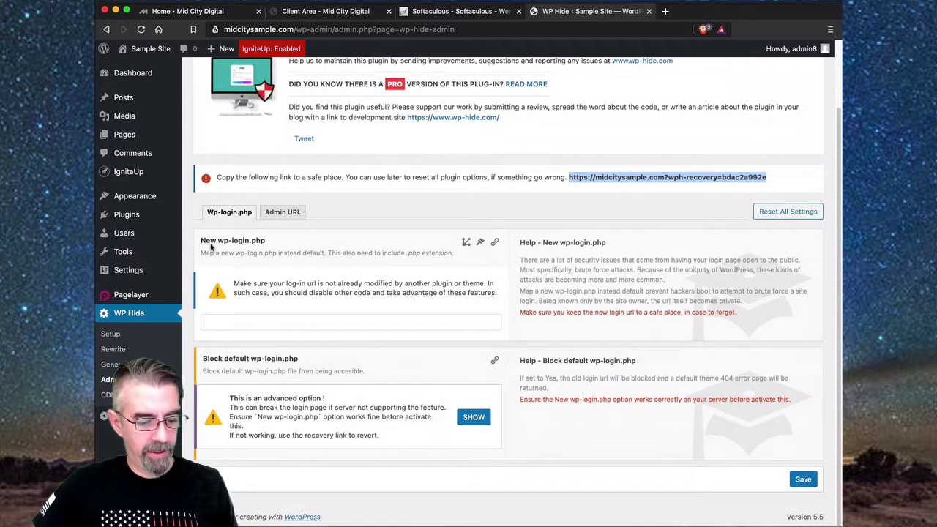
- Set WP Hide's new wp-login.php name to sample-login.php and save it
{"action": "left_click", "coordinate": [244, 322]}
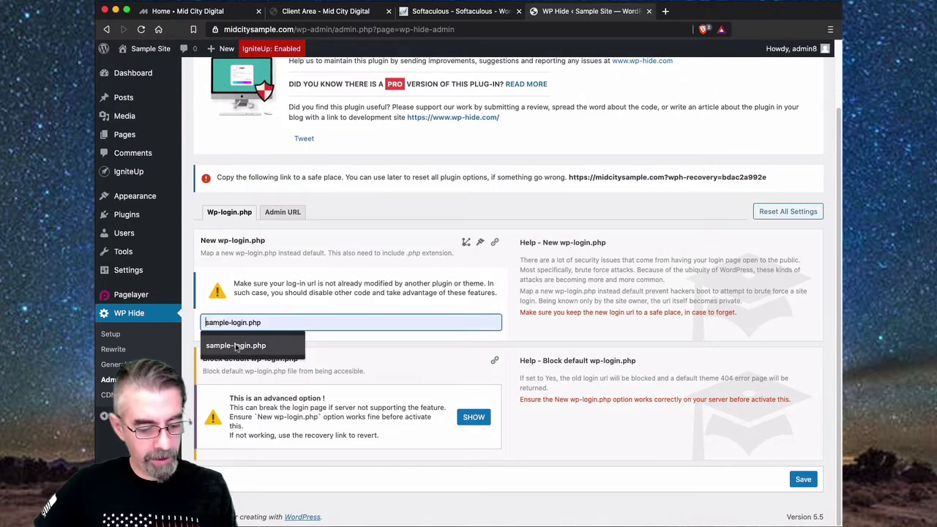
{"action": "left_click", "coordinate": [236, 347]}
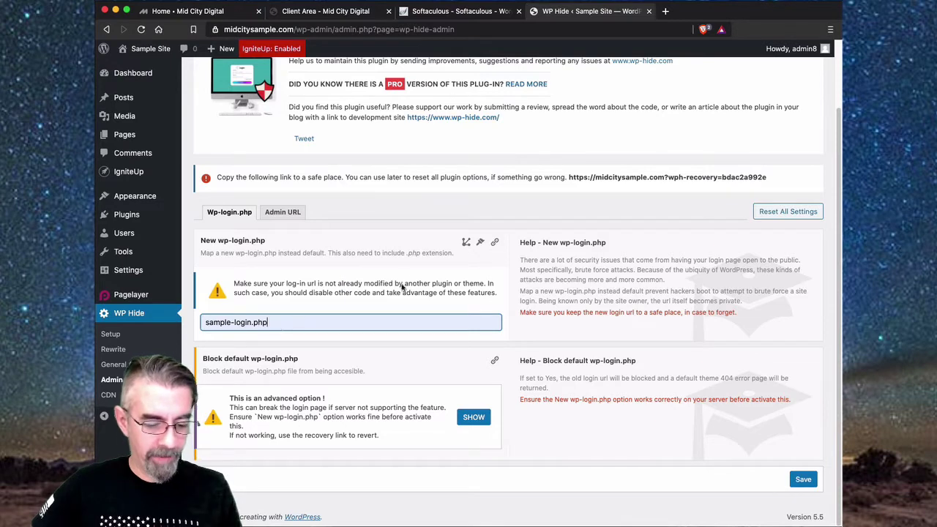
{"action": "left_click_drag", "start_coordinate": [421, 252], "coordinate": [408, 254]}
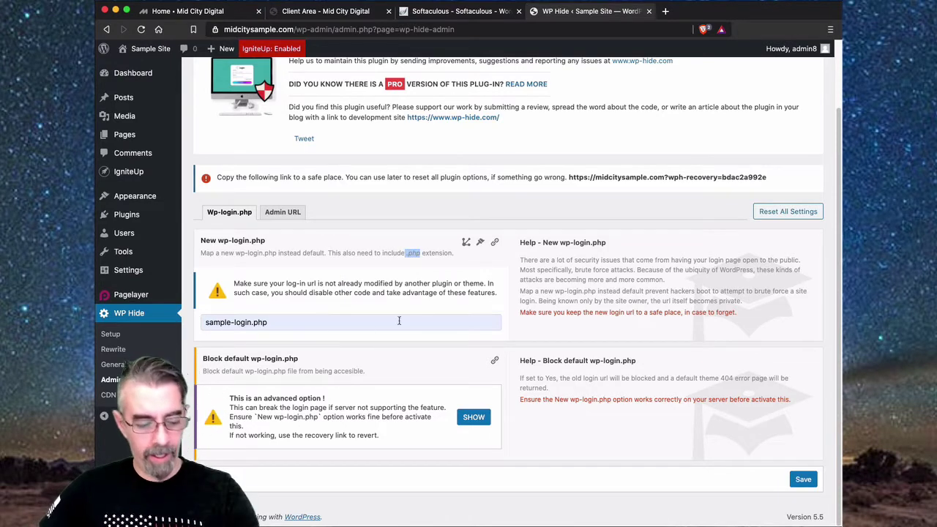
{"action": "left_click", "coordinate": [509, 284]}
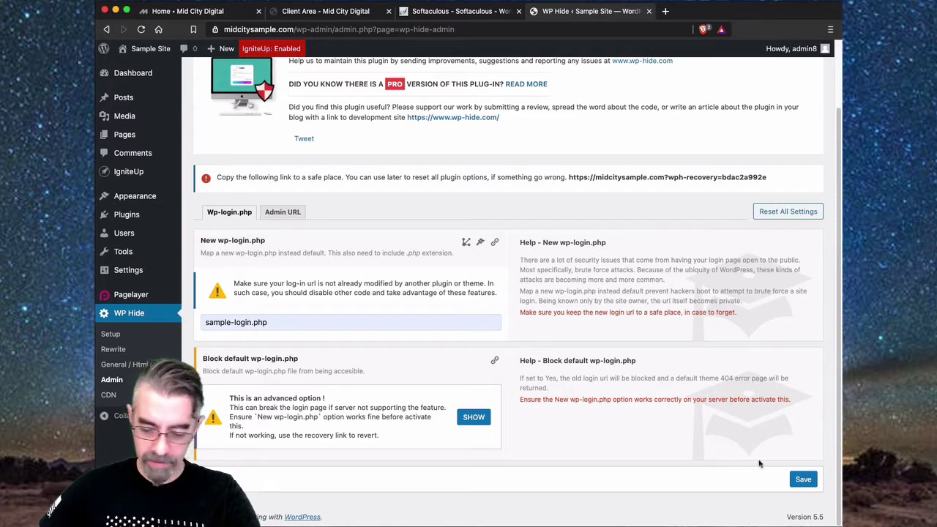
{"action": "left_click", "coordinate": [804, 480]}
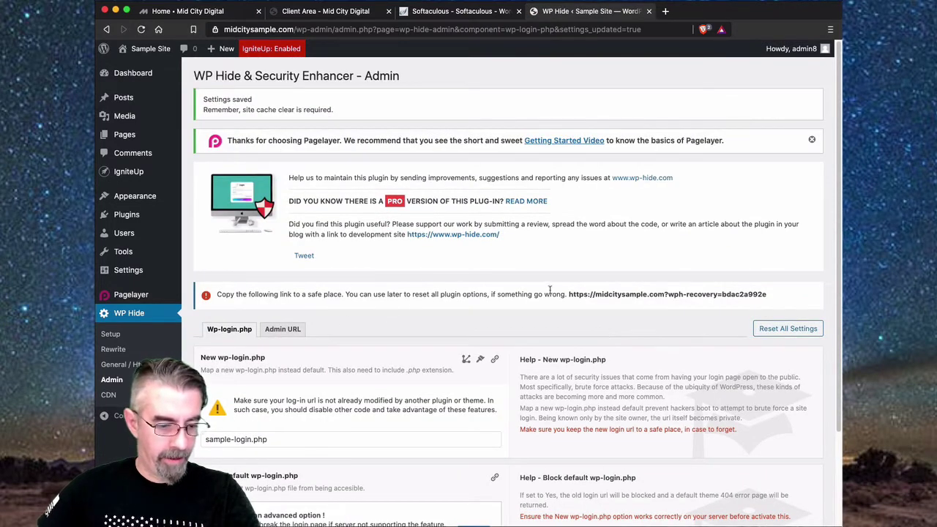
- Go to the Admin URL settings, which show an empty New Admin Url field
{"action": "scroll", "coordinate": [550, 290], "scroll_direction": "down", "scroll_amount": 1}
{"action": "scroll", "coordinate": [550, 290], "scroll_direction": "down", "scroll_amount": 3}
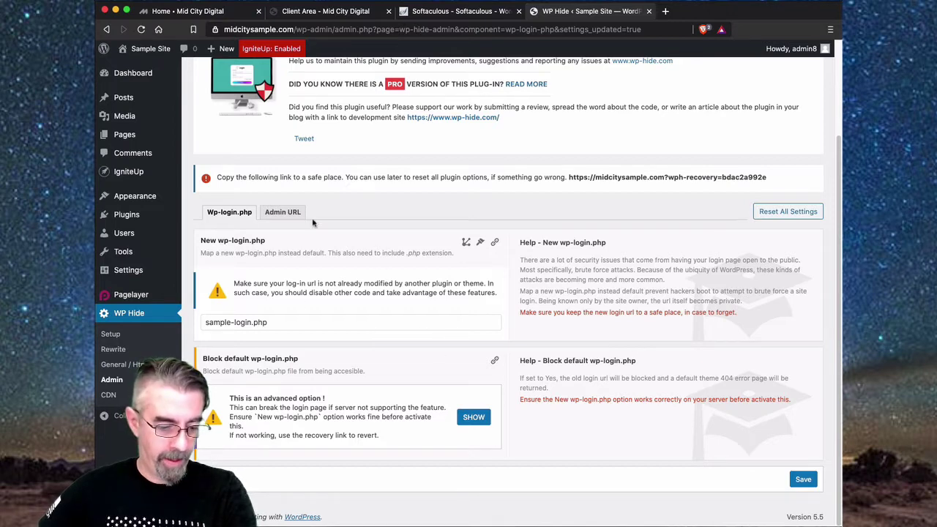
{"action": "left_click", "coordinate": [281, 214]}
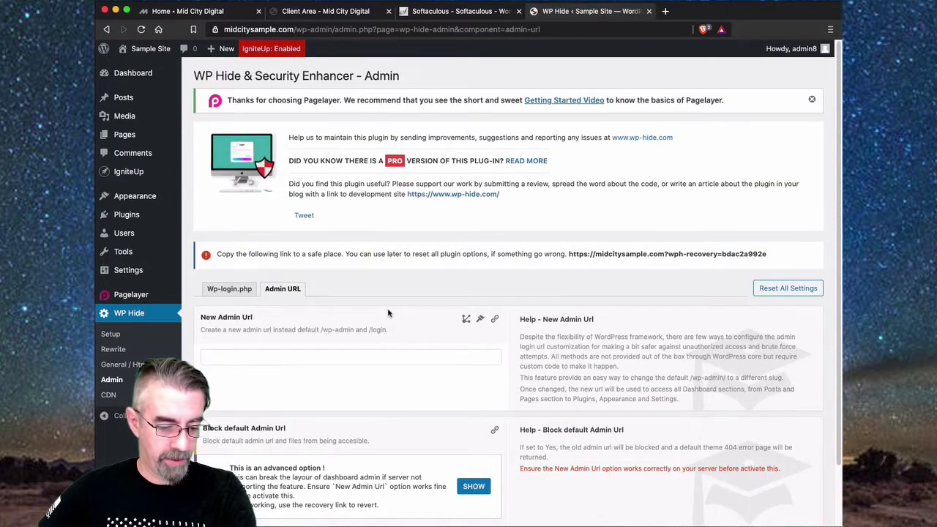
- Replace the default wp-admin path with sample-admin in New Admin Url and save it
{"action": "scroll", "coordinate": [344, 293], "scroll_direction": "down", "scroll_amount": 2}
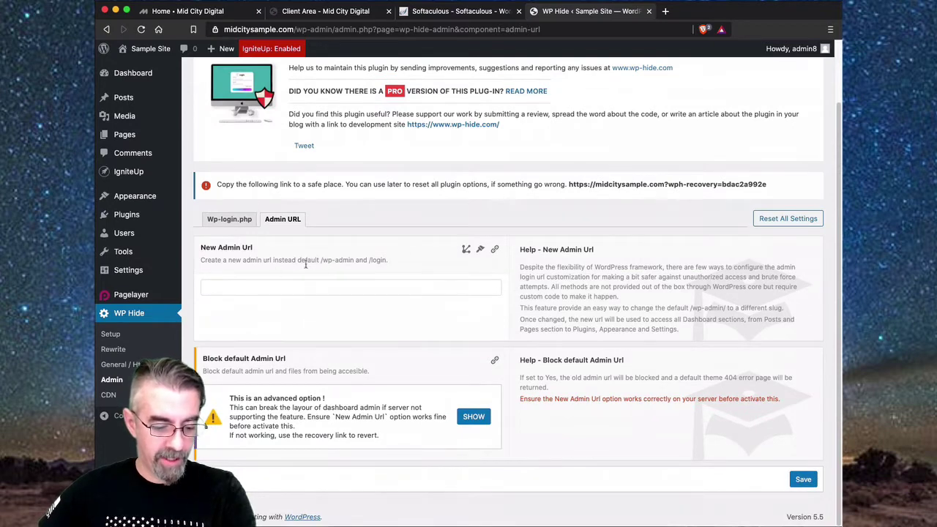
{"action": "left_click_drag", "start_coordinate": [330, 264], "coordinate": [353, 263]}
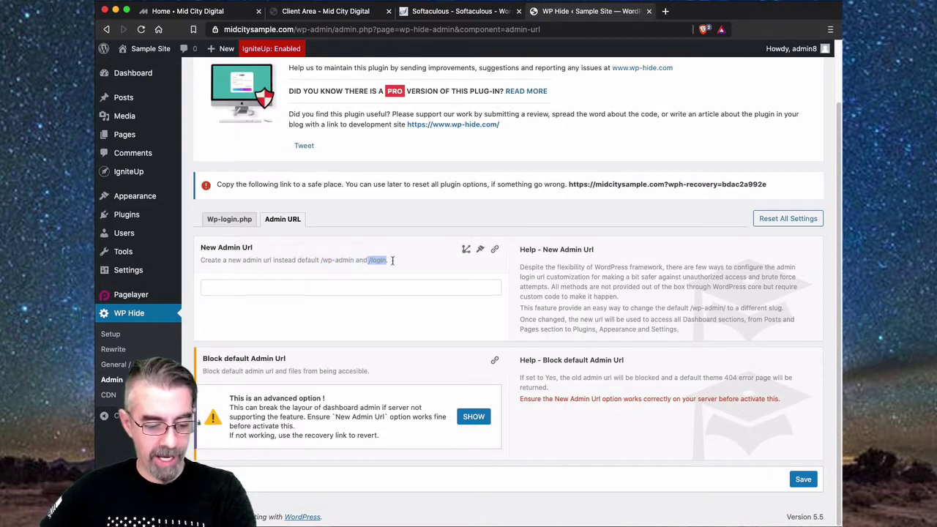
{"action": "left_click", "coordinate": [268, 287]}
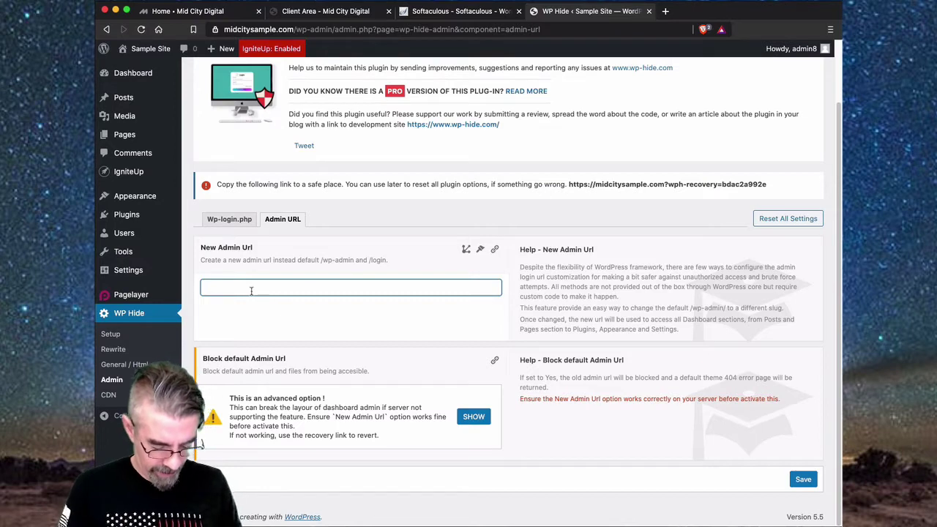
{"action": "type", "text": "sample"}
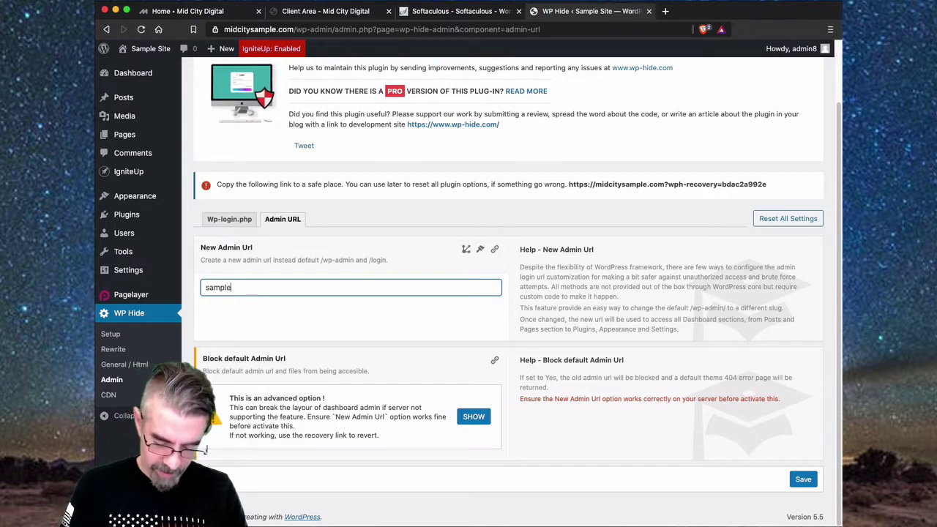
{"action": "type", "text": "-admin"}
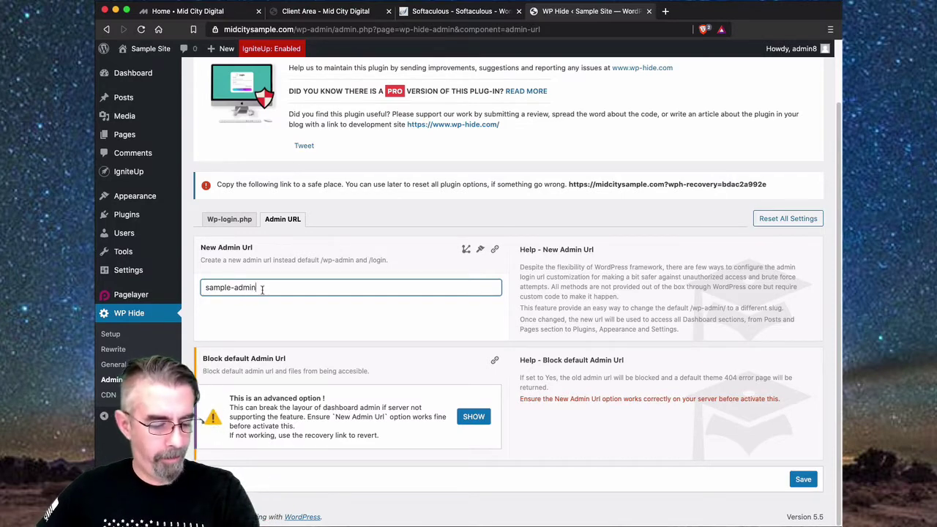
{"action": "left_click_drag", "start_coordinate": [262, 290], "coordinate": [235, 287]}
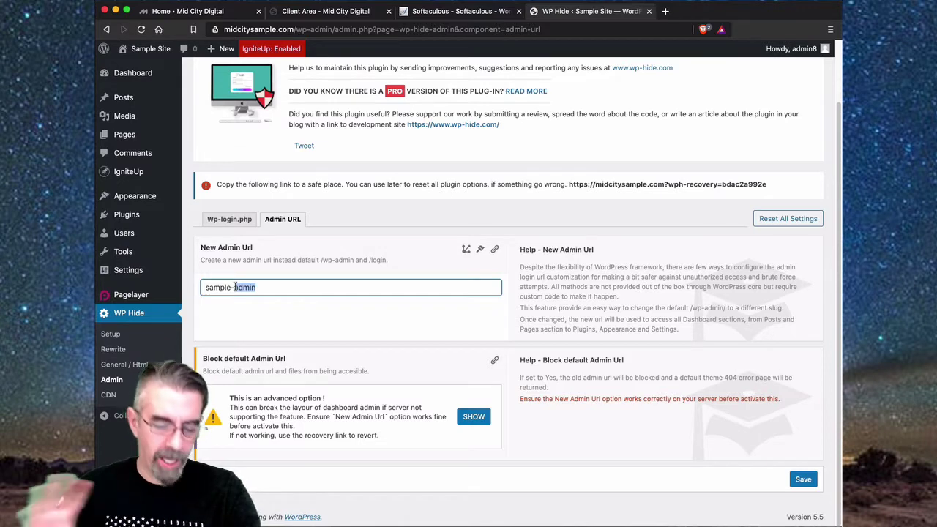
{"action": "left_click", "coordinate": [288, 290]}
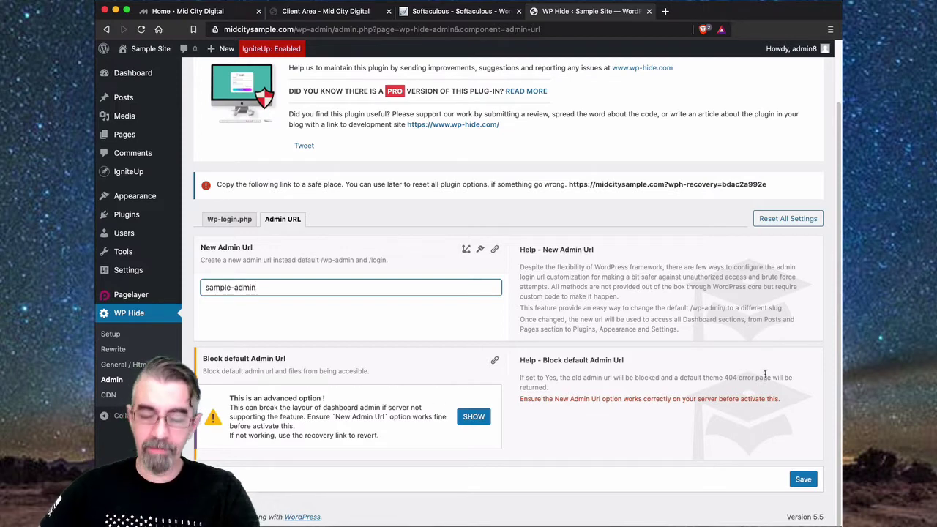
{"action": "left_click", "coordinate": [804, 481]}
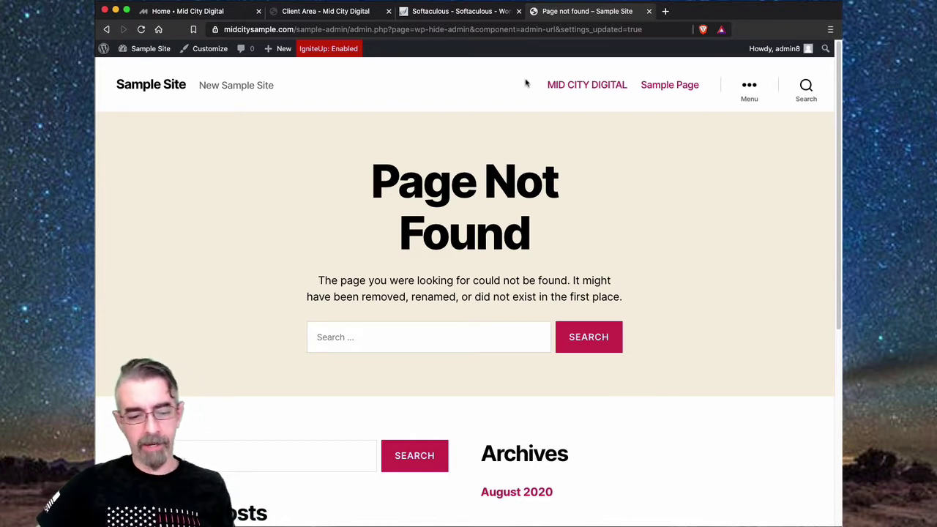
- Open the Dashboard from the Sample Site admin-bar menu, which lands on the sample-login.php login page
{"action": "left_click", "coordinate": [355, 29]}
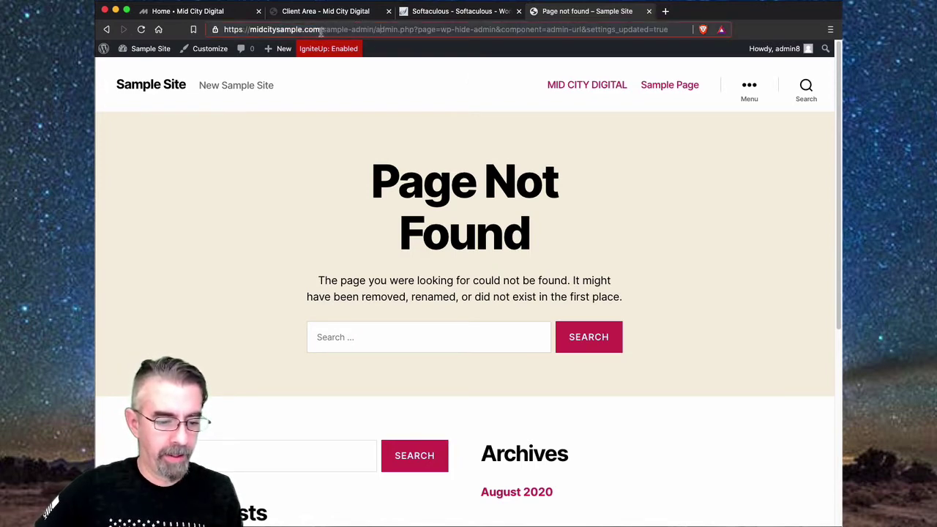
{"action": "left_click_drag", "start_coordinate": [323, 30], "coordinate": [608, 48]}
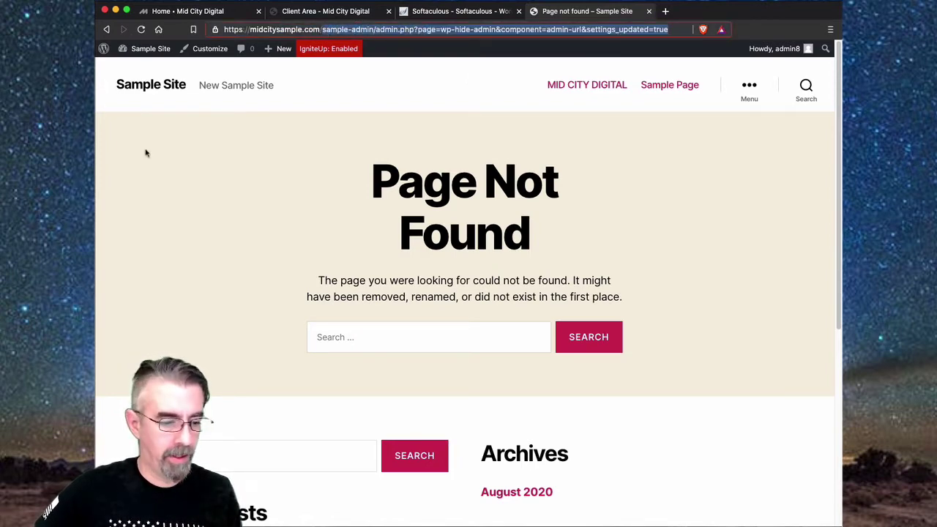
{"action": "left_click", "coordinate": [376, 92]}
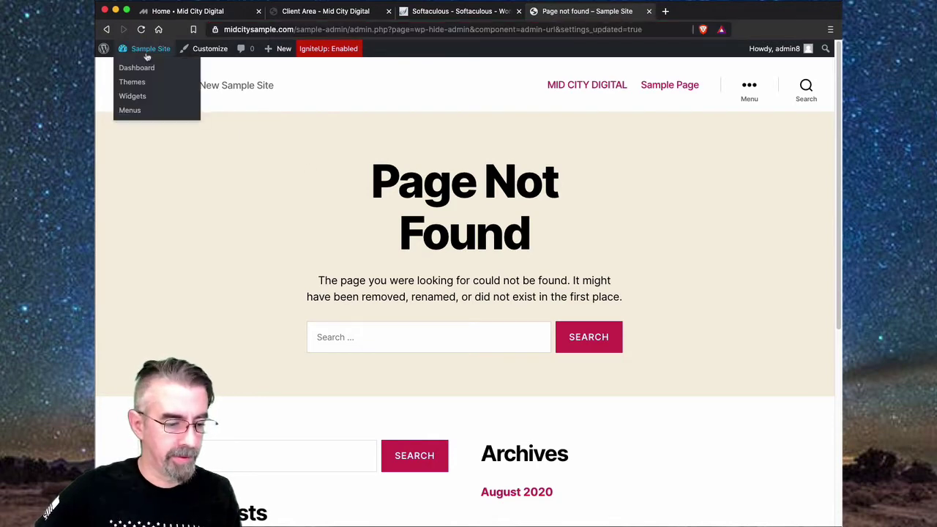
{"action": "left_click", "coordinate": [137, 70]}
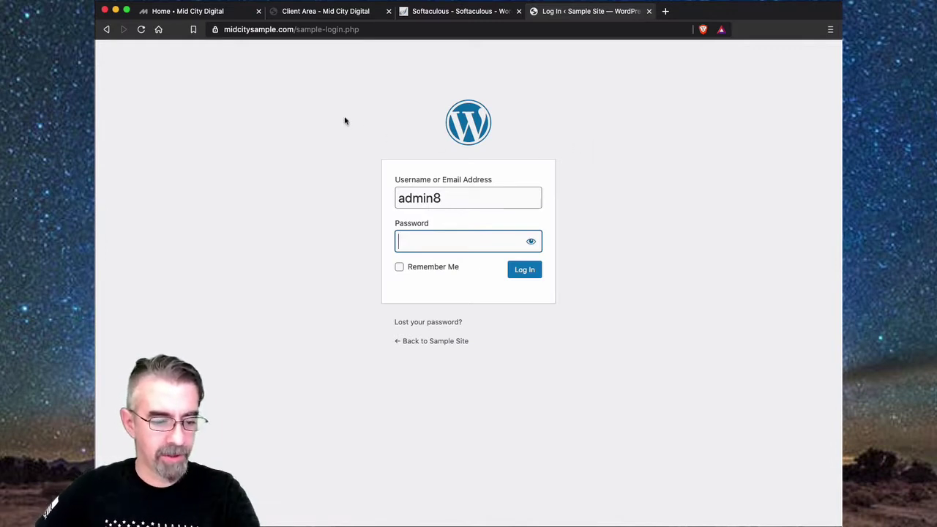
- Test the old /login address in the browser
{"action": "left_click", "coordinate": [372, 29]}
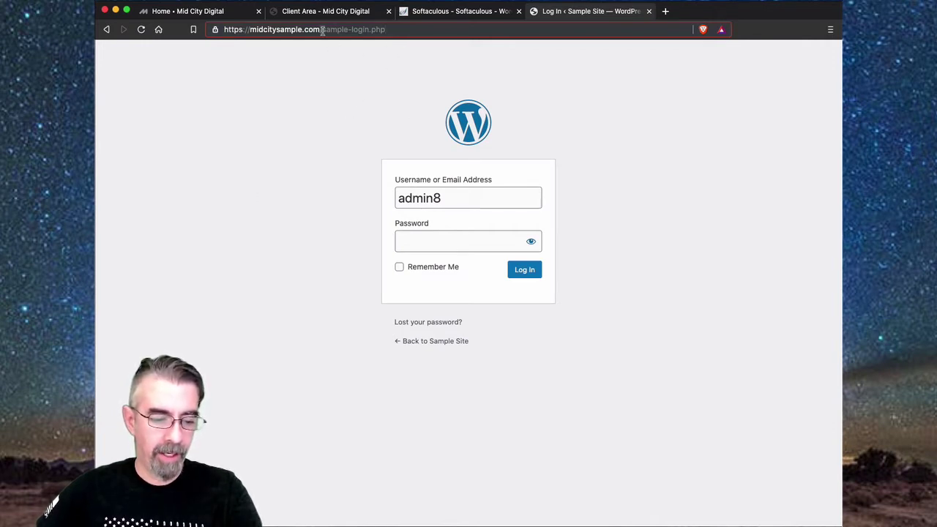
{"action": "left_click_drag", "start_coordinate": [322, 31], "coordinate": [424, 30]}
{"action": "key", "text": "BackSpace"}
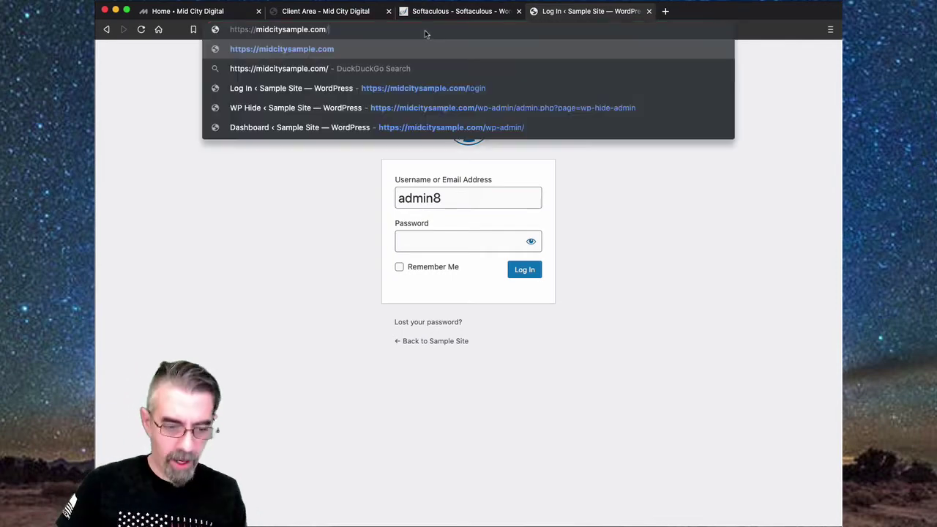
{"action": "type", "text": "login"}
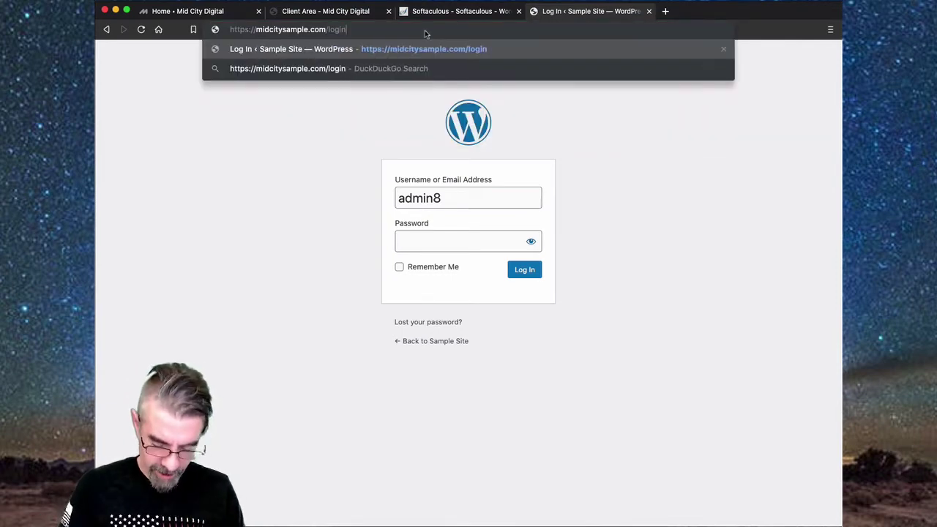
{"action": "key", "text": "Return"}
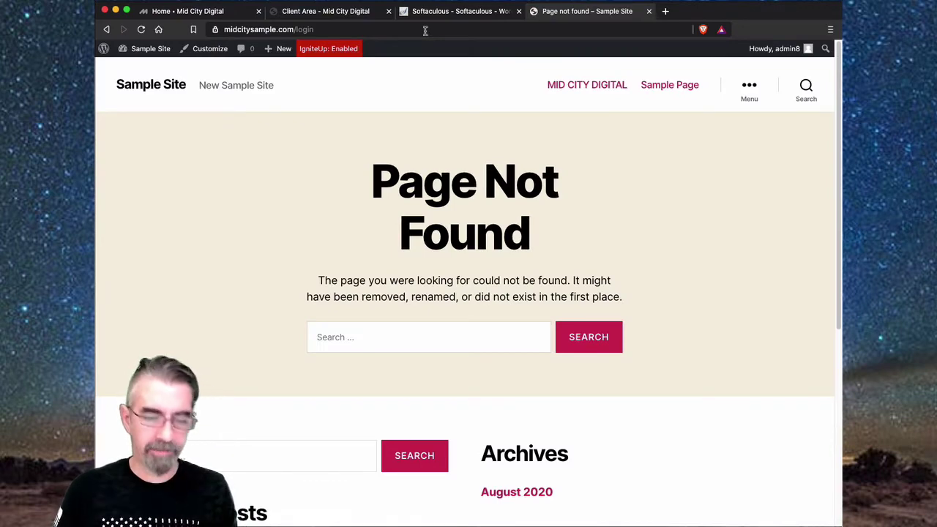
- Test the old /wp-login.php address
{"action": "left_click", "coordinate": [296, 30]}
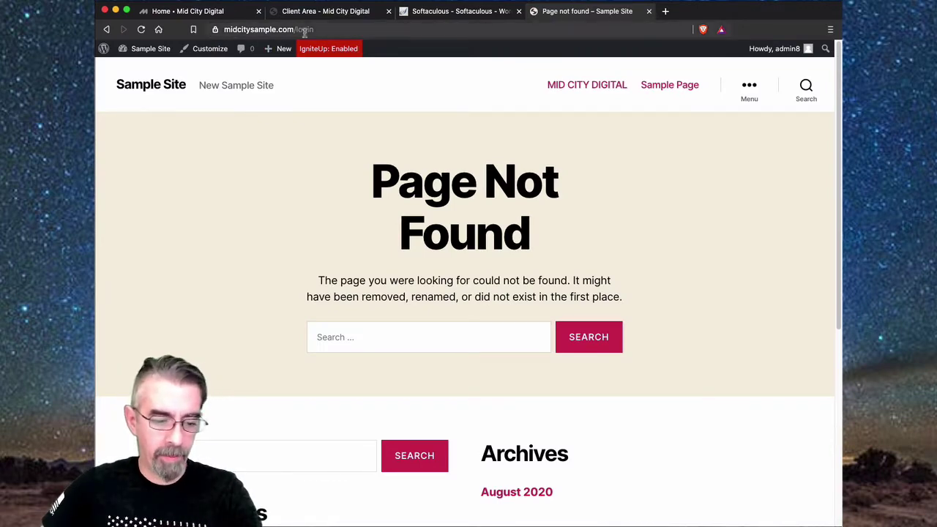
{"action": "left_click", "coordinate": [316, 30]}
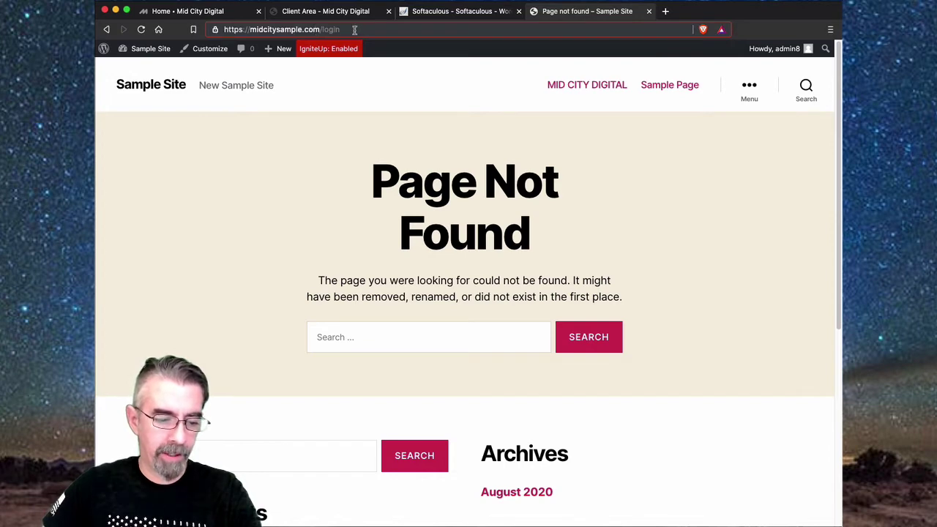
{"action": "key", "text": "BackSpace"}
{"action": "key", "text": "BackSpace"}
{"action": "key", "text": "BackSpace"}
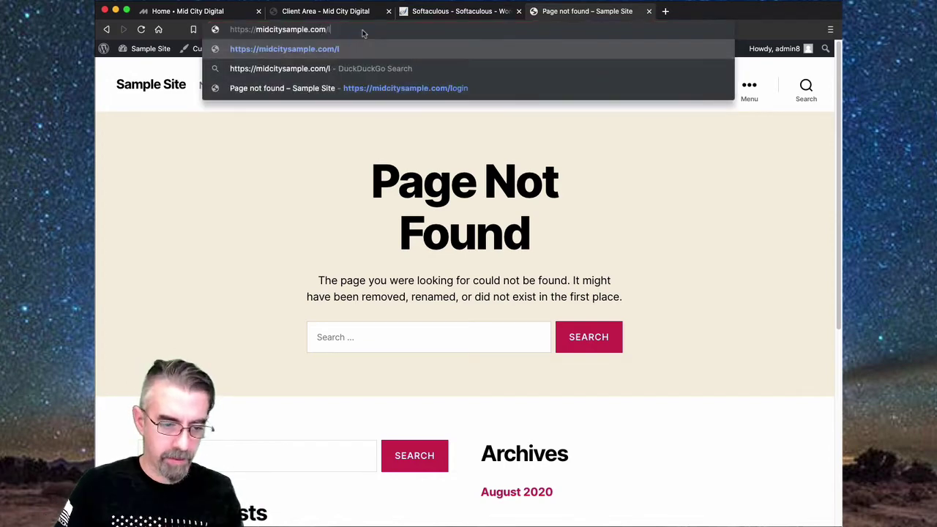
{"action": "type", "text": "w"}
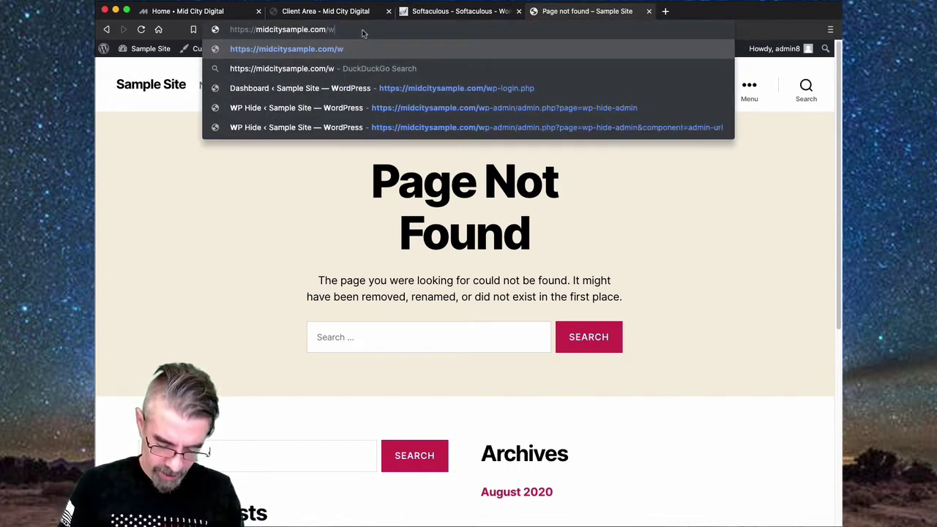
{"action": "type", "text": "p-login.php"}
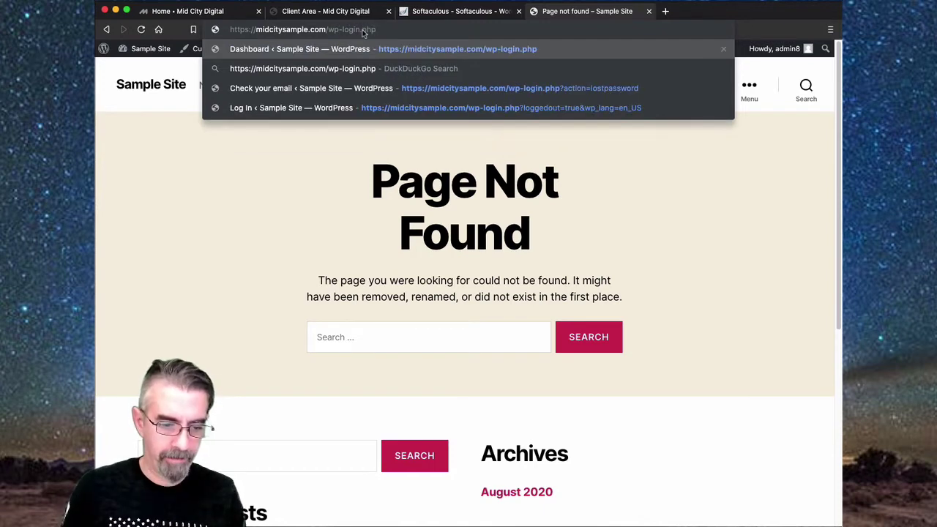
{"action": "key", "text": "Return"}
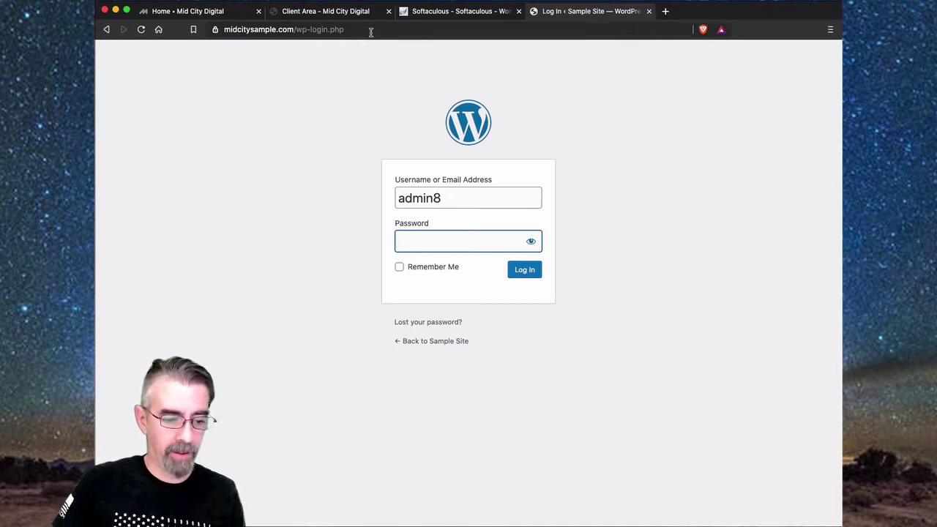
- Load /wp-admin, which now shows the Dashboard at /sample-admin/
{"action": "left_click", "coordinate": [363, 30]}
{"action": "left_click", "coordinate": [362, 30]}
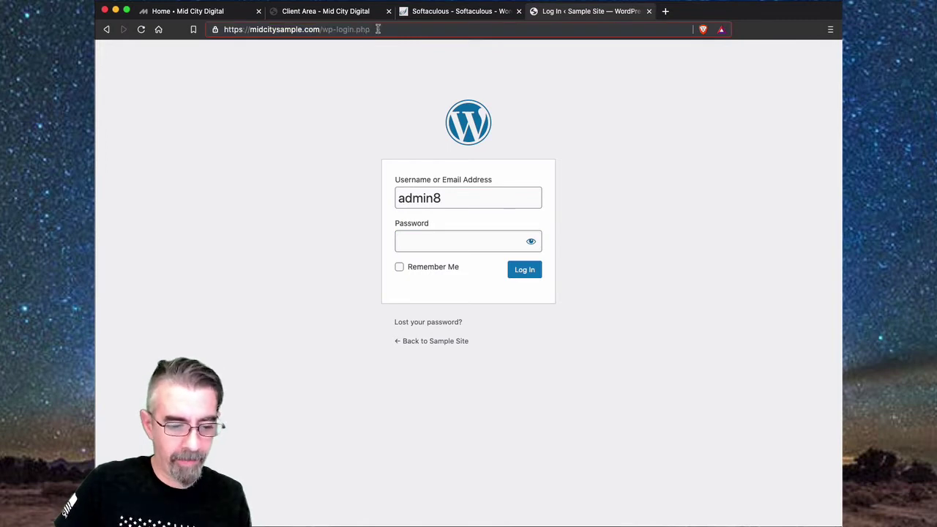
{"action": "left_click_drag", "start_coordinate": [365, 30], "coordinate": [325, 31]}
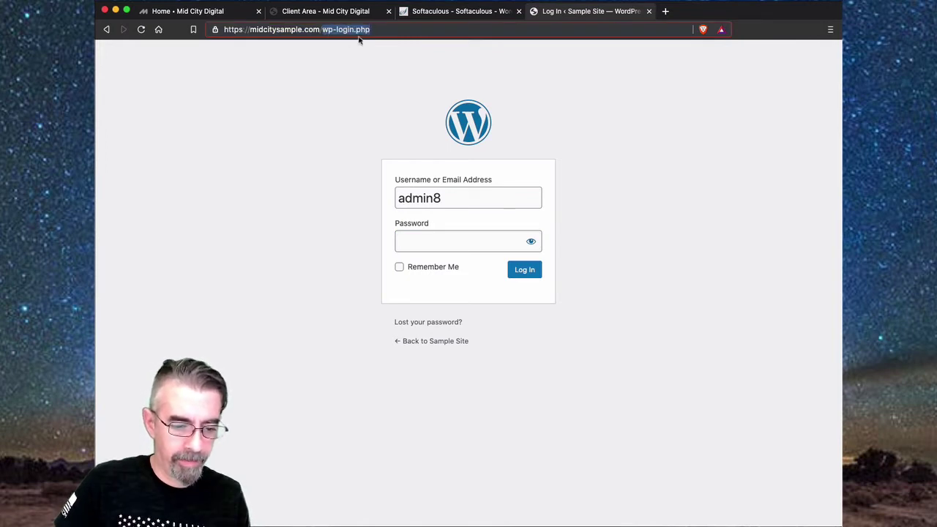
{"action": "key", "text": "BackSpace"}
{"action": "type", "text": "wp-ad"}
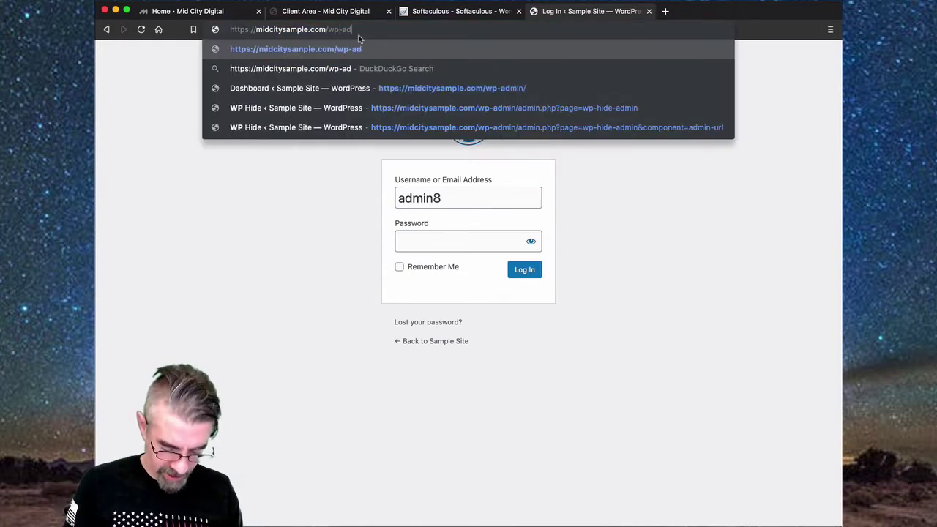
{"action": "type", "text": "min"}
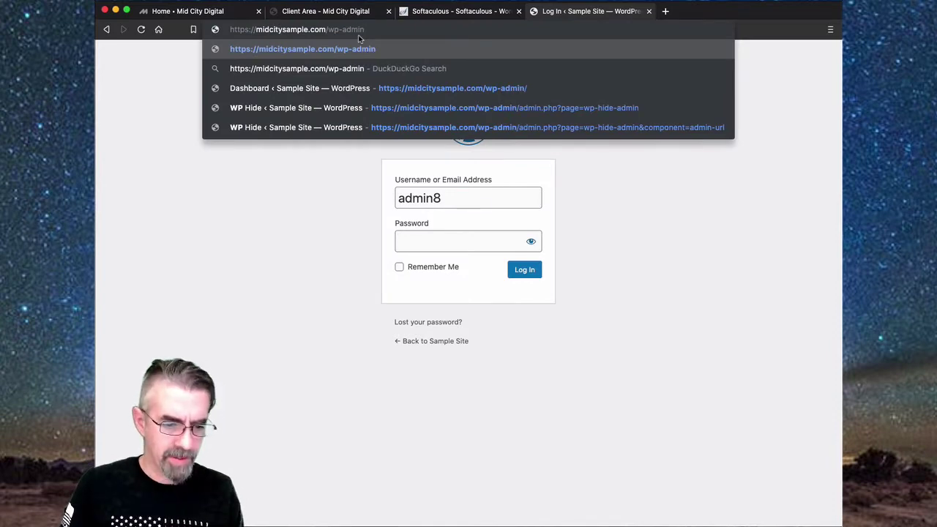
{"action": "key", "text": "Return"}
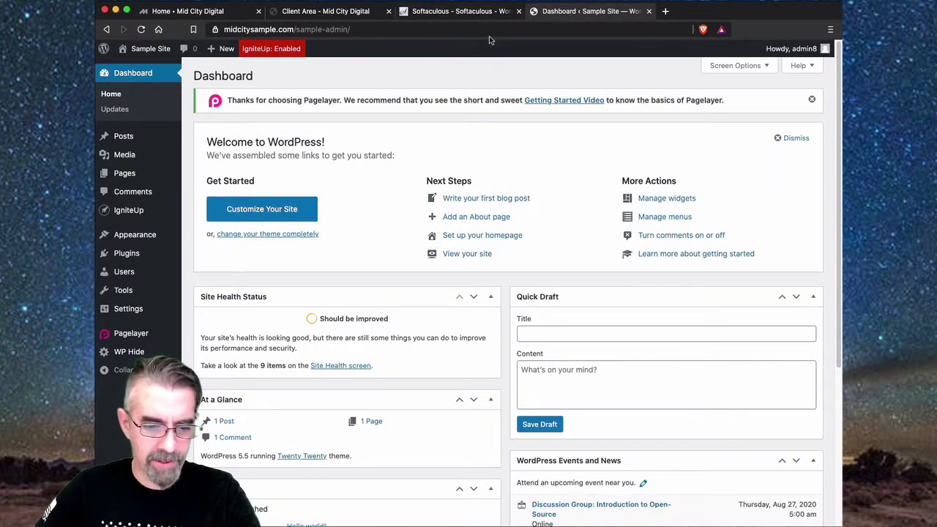
- Log out, return to the public site, and test the /login address
{"action": "mouse_move", "coordinate": [798, 48]}
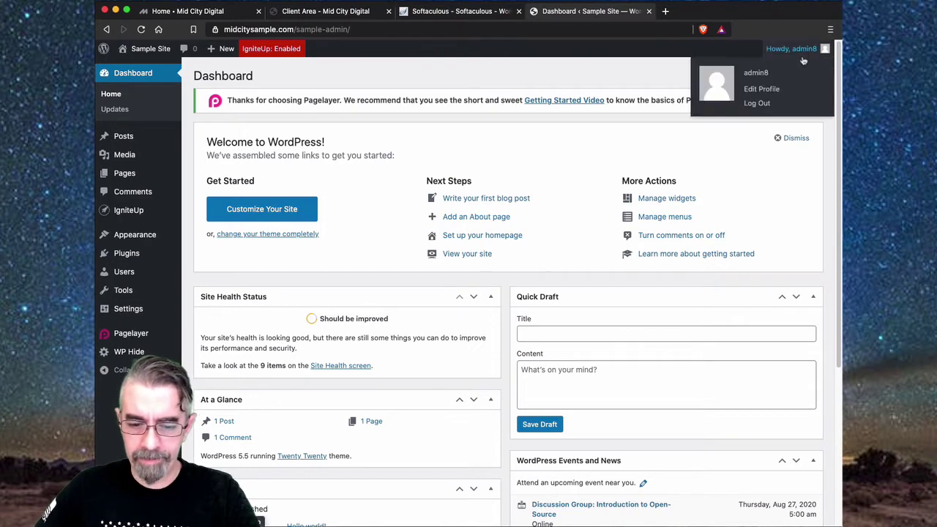
{"action": "left_click", "coordinate": [749, 105]}
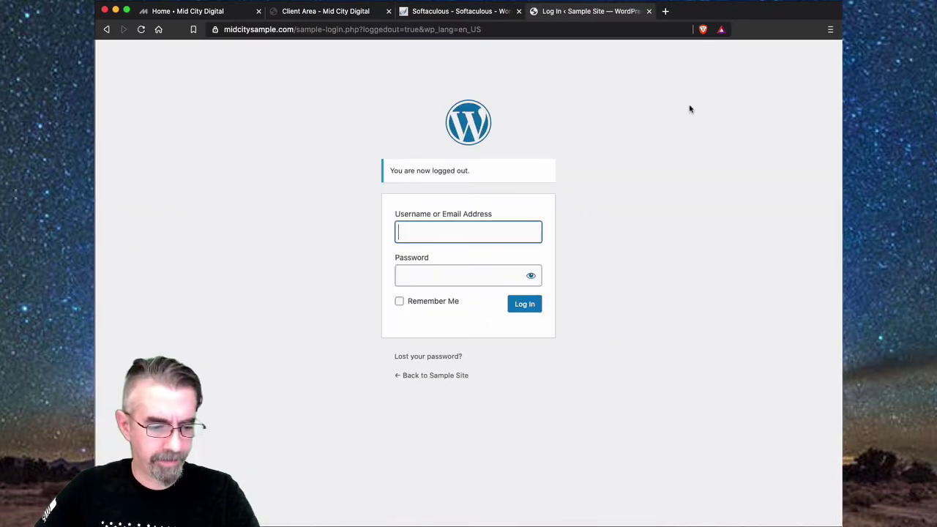
{"action": "left_click", "coordinate": [456, 377]}
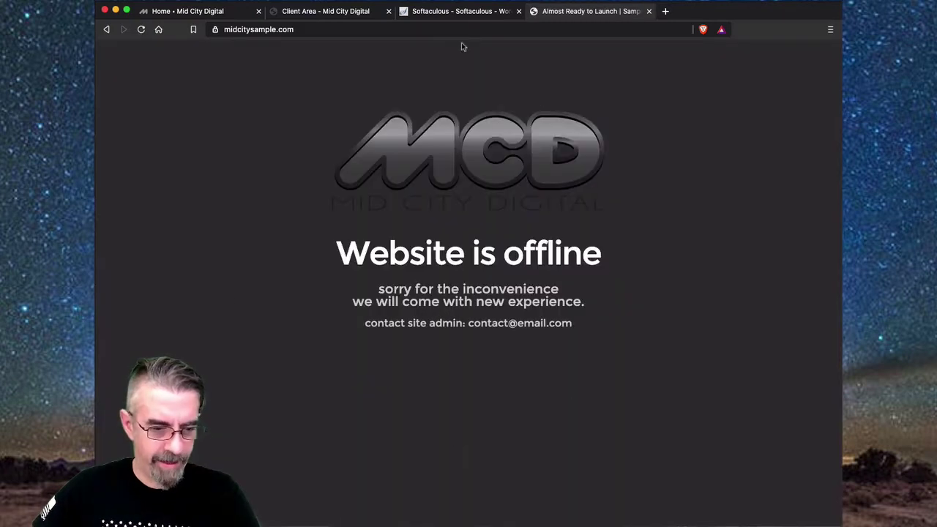
{"action": "left_click", "coordinate": [309, 32]}
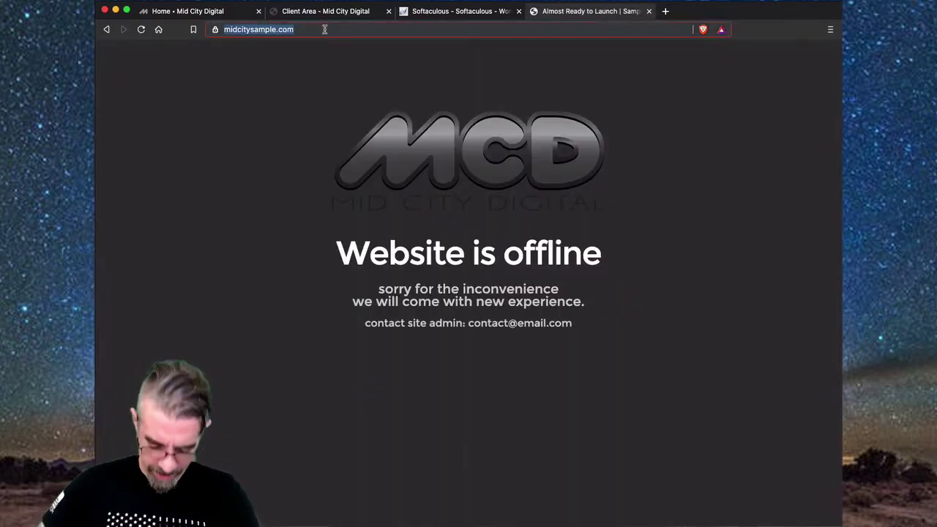
{"action": "key", "text": "Right"}
{"action": "type", "text": "l"}
{"action": "type", "text": "ogin"}
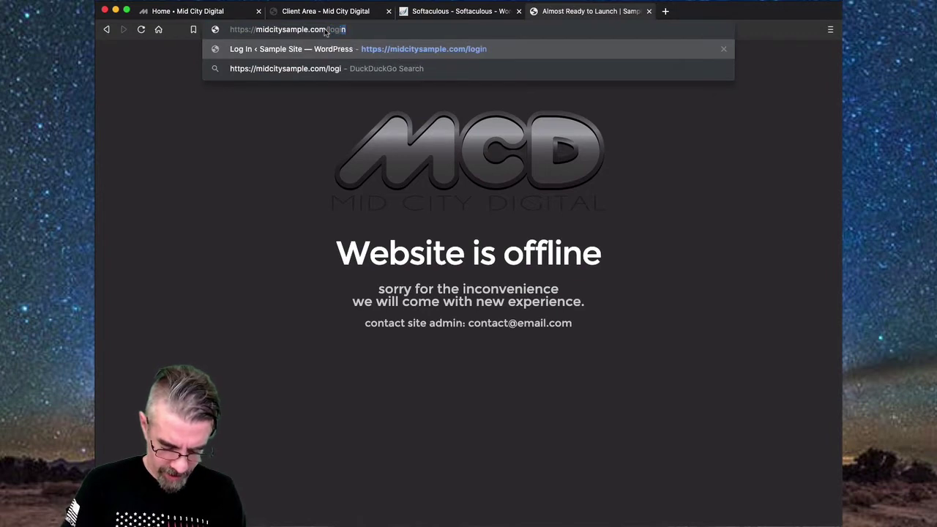
{"action": "key", "text": "Return"}
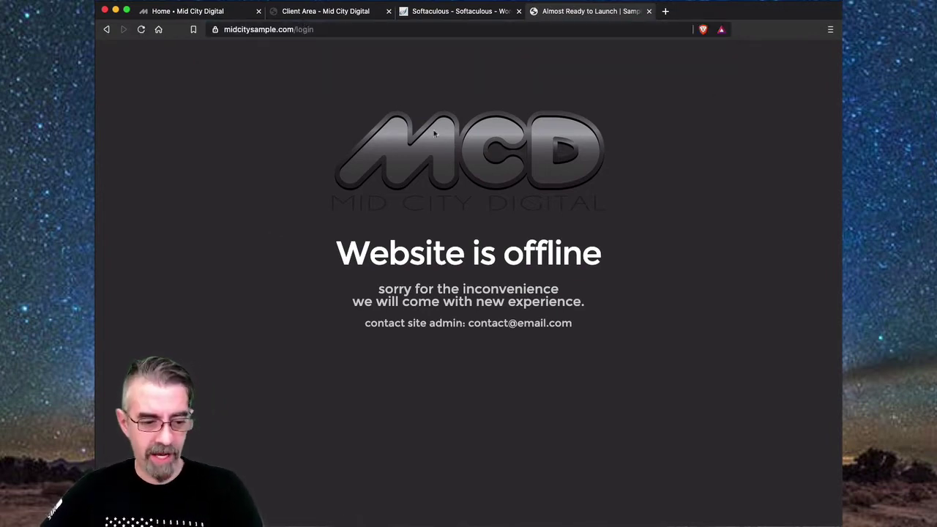
- Close the Softaculous tab and load /wp-admin, which ends on the sample-login.php sign-in page
{"action": "left_click", "coordinate": [363, 30]}
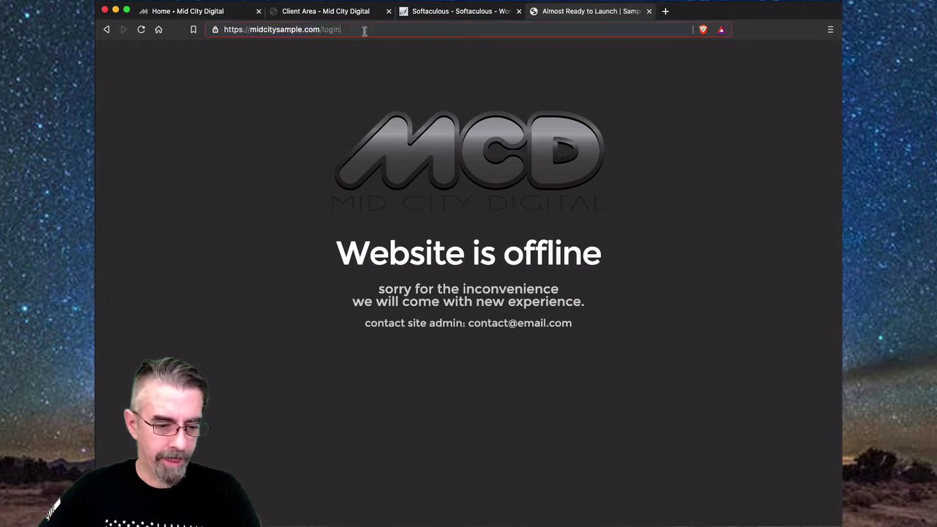
{"action": "left_click", "coordinate": [519, 11]}
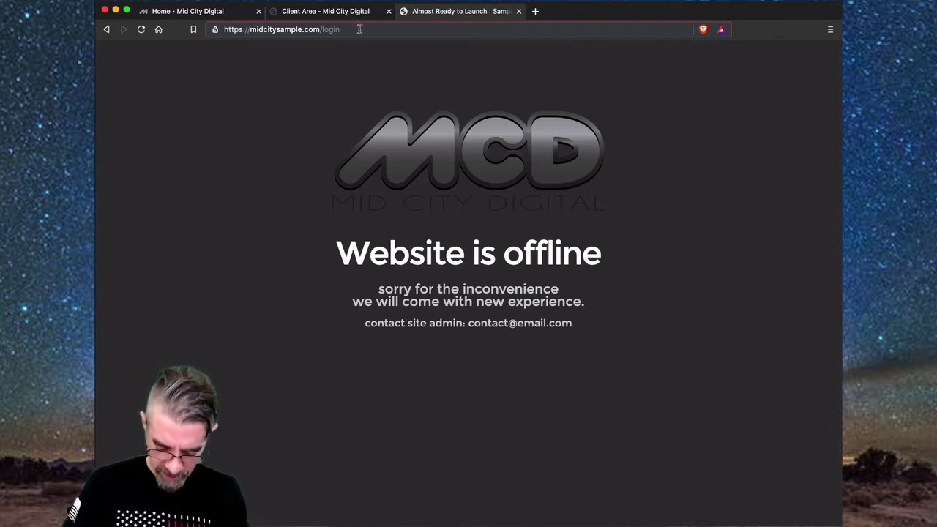
{"action": "key", "text": "BackSpace"}
{"action": "key", "text": "BackSpace"}
{"action": "key", "text": "BackSpace"}
{"action": "key", "text": "BackSpace"}
{"action": "key", "text": "BackSpace"}
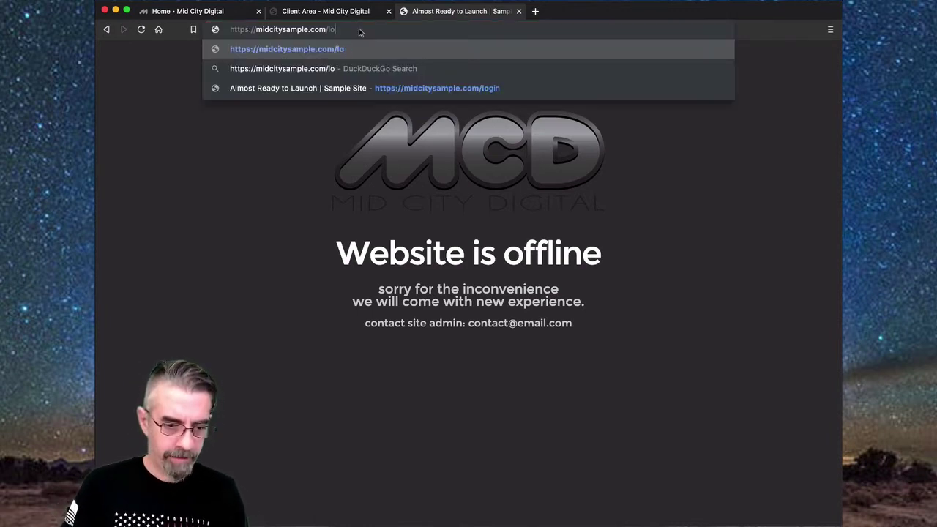
{"action": "type", "text": "wp-admin"}
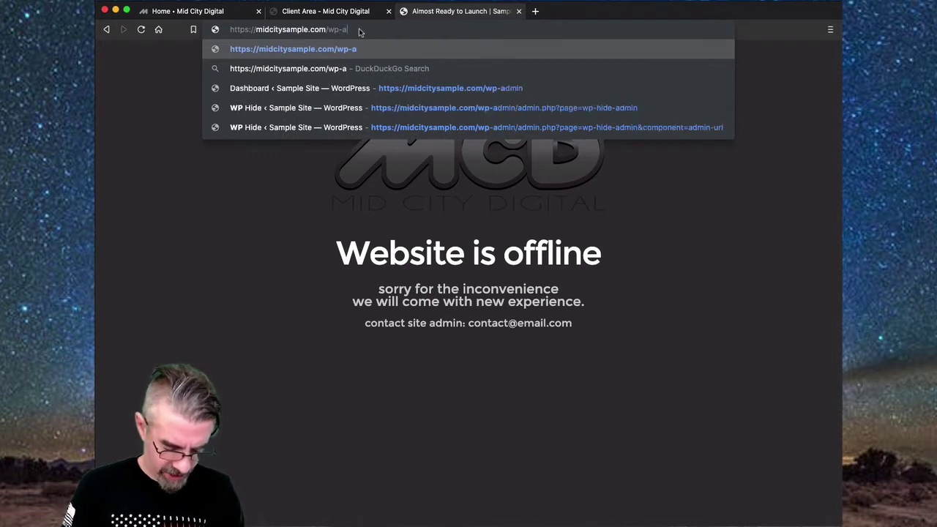
{"action": "key", "text": "Return"}
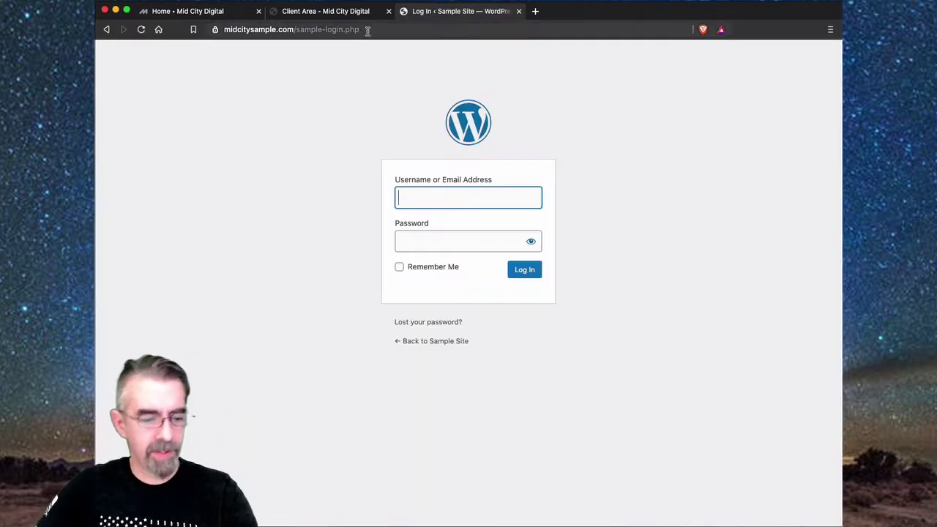
- Log in with the saved administrator username and pasted password to reach the Dashboard at /sample-admin/
{"action": "left_click", "coordinate": [446, 204]}
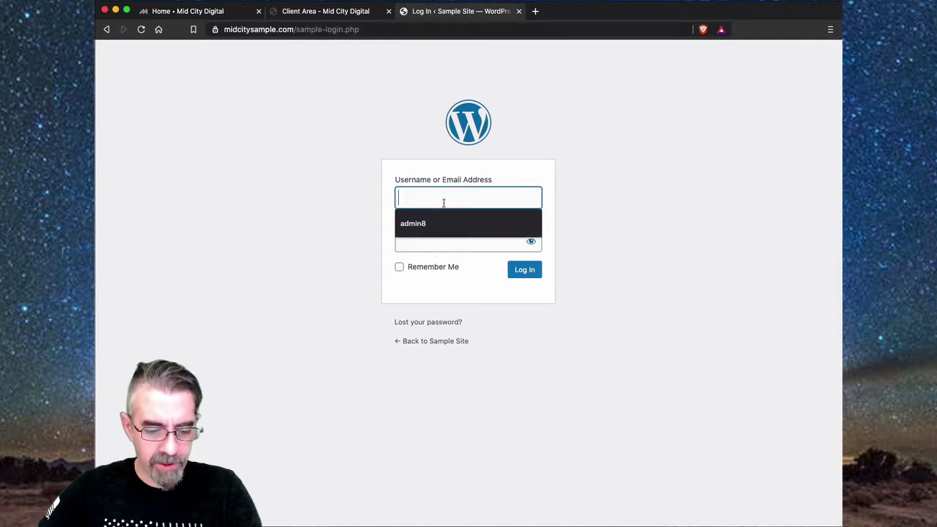
{"action": "left_click", "coordinate": [438, 223]}
{"action": "left_click", "coordinate": [432, 241]}
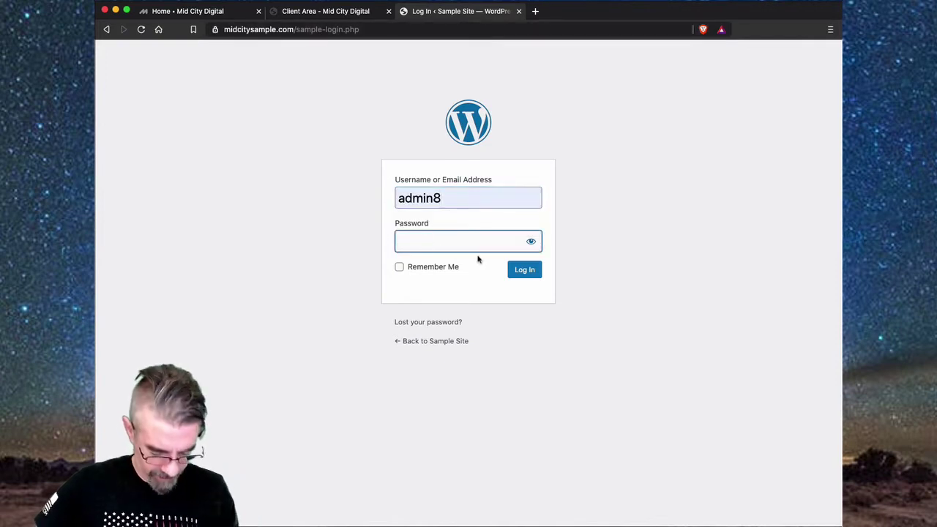
{"action": "key", "text": "super+space"}
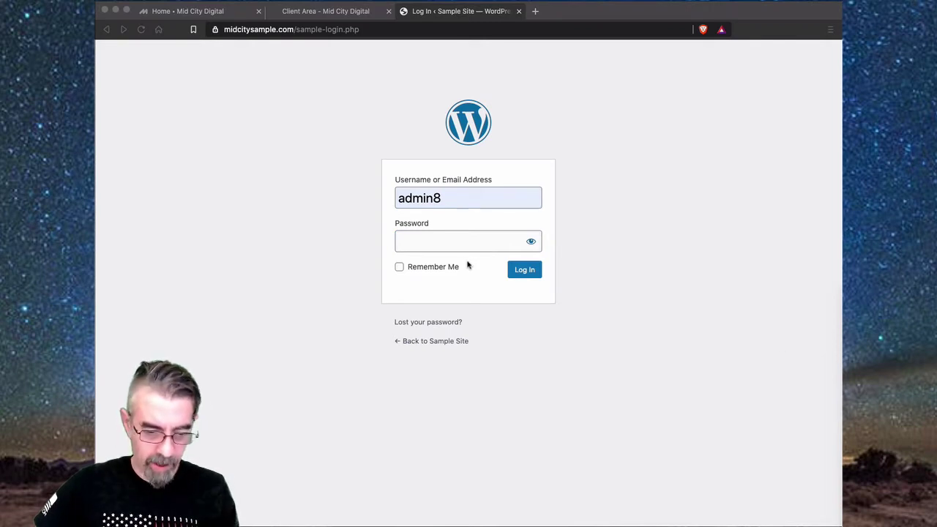
{"action": "left_click", "coordinate": [447, 241]}
{"action": "key", "text": "super+v"}
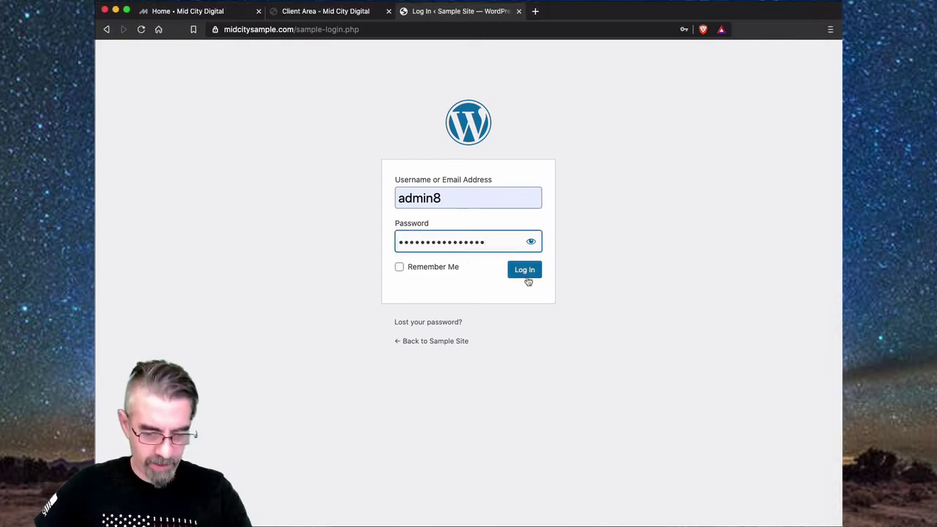
{"action": "left_click", "coordinate": [527, 272]}
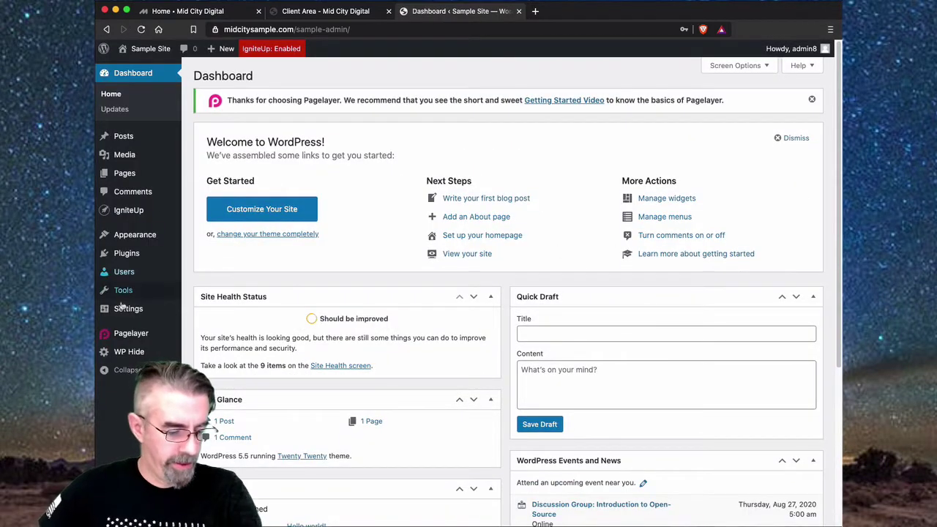
{"action": "mouse_move", "coordinate": [129, 354]}
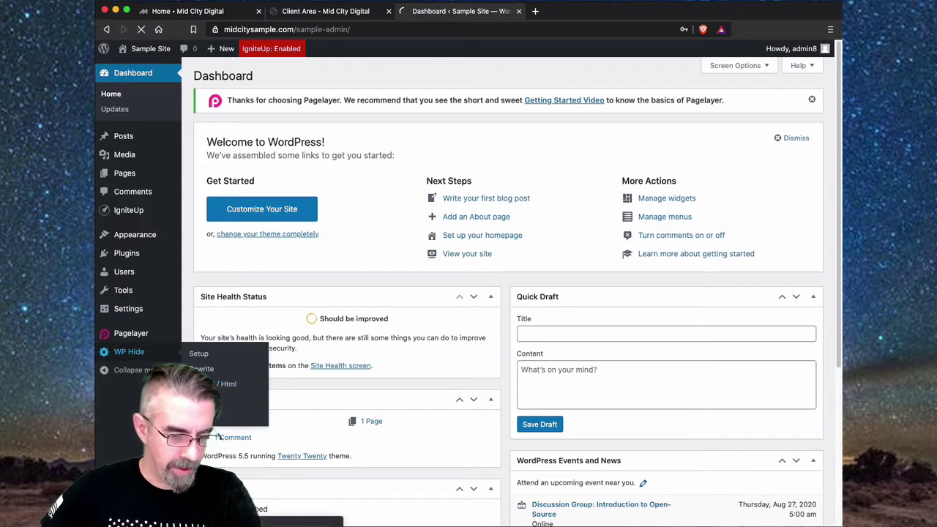
- Set Block default wp-login.php to Yes in WP Hide Admin settings and save
{"action": "left_click", "coordinate": [211, 399]}
{"action": "scroll", "coordinate": [335, 330], "scroll_direction": "down", "scroll_amount": 3}
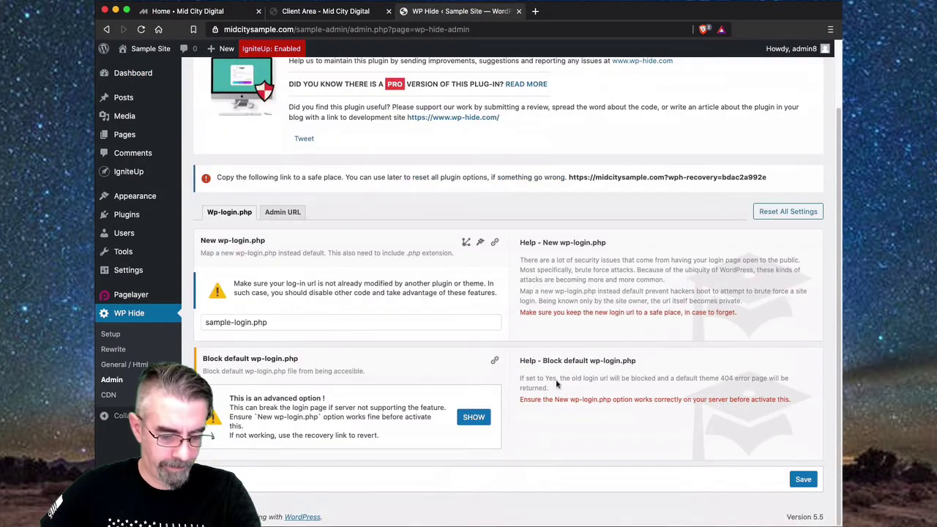
{"action": "left_click", "coordinate": [478, 421]}
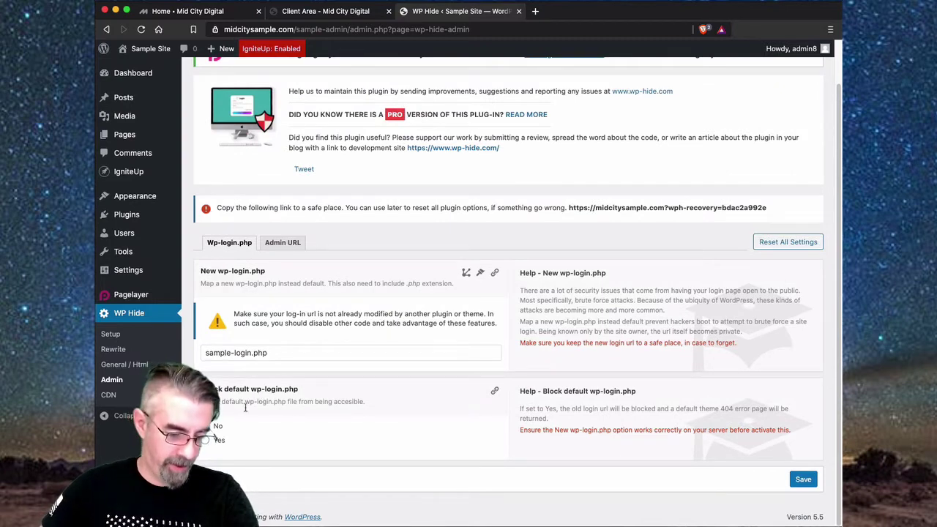
{"action": "left_click", "coordinate": [205, 440]}
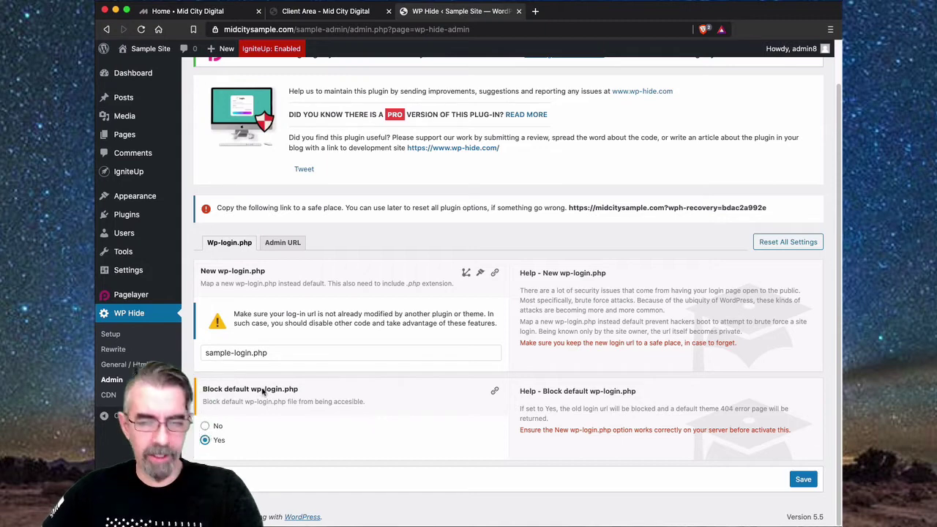
{"action": "left_click", "coordinate": [804, 480]}
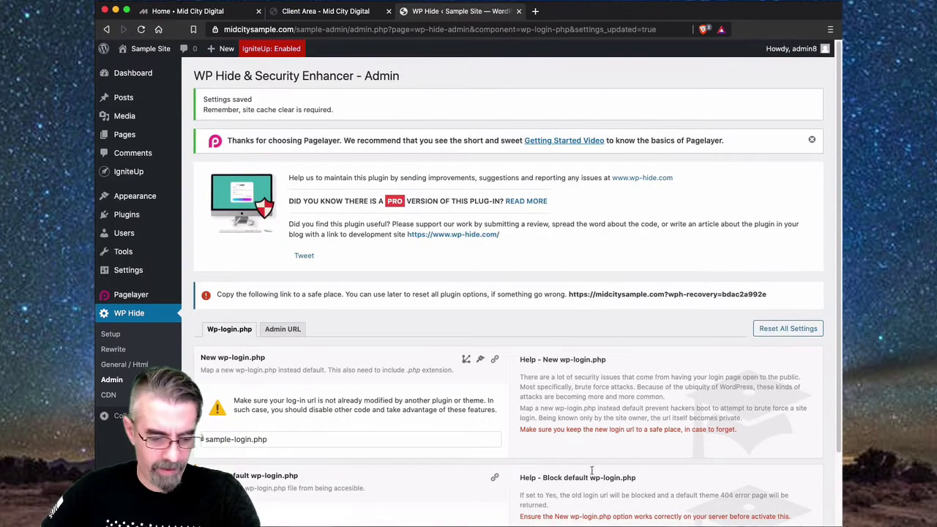
{"action": "scroll", "coordinate": [469, 399], "scroll_direction": "down", "scroll_amount": 1}
{"action": "left_click", "coordinate": [283, 293]}
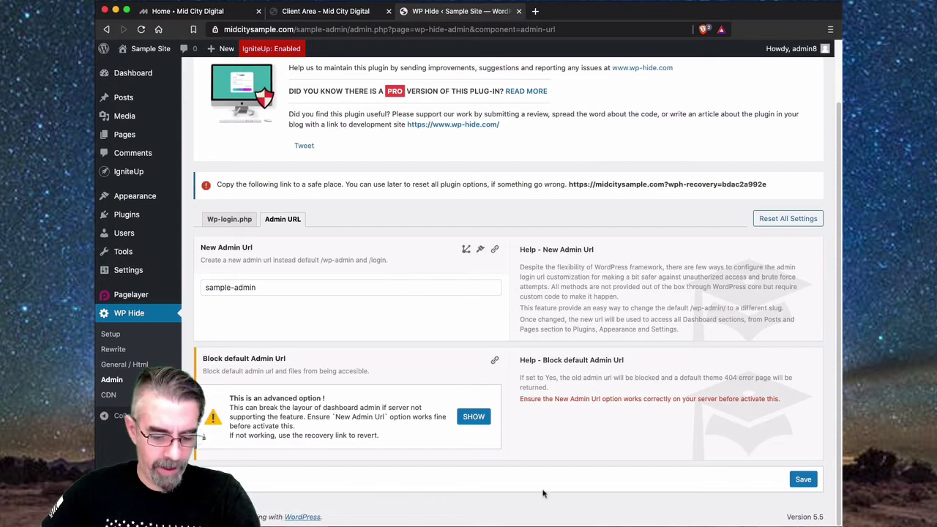
- Set Block default Admin Url to Yes and save the Admin URL settings
{"action": "left_click", "coordinate": [474, 417]}
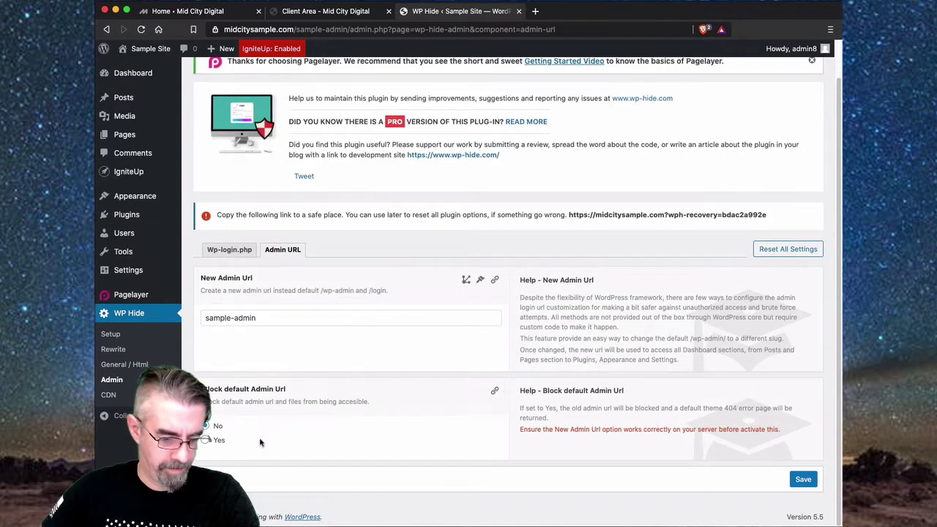
{"action": "left_click", "coordinate": [803, 480]}
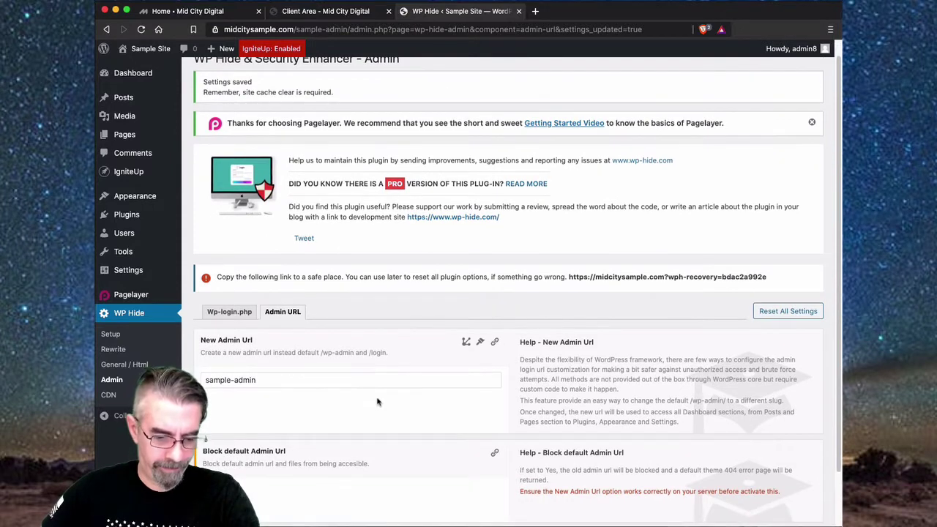
{"action": "scroll", "coordinate": [378, 402], "scroll_direction": "down", "scroll_amount": 2}
{"action": "scroll", "coordinate": [421, 376], "scroll_direction": "up", "scroll_amount": 3}
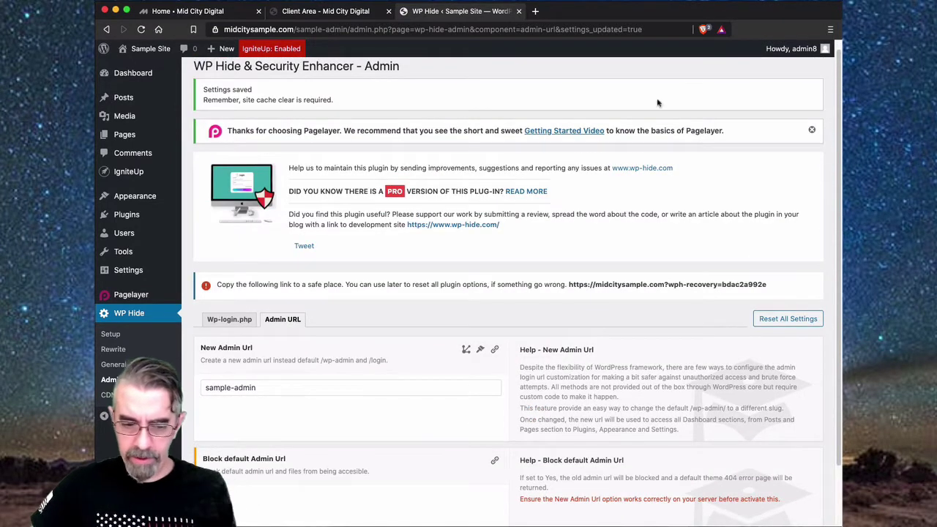
- Sign out, return to the public site, and test the /wp-admin address
{"action": "mouse_move", "coordinate": [802, 53]}
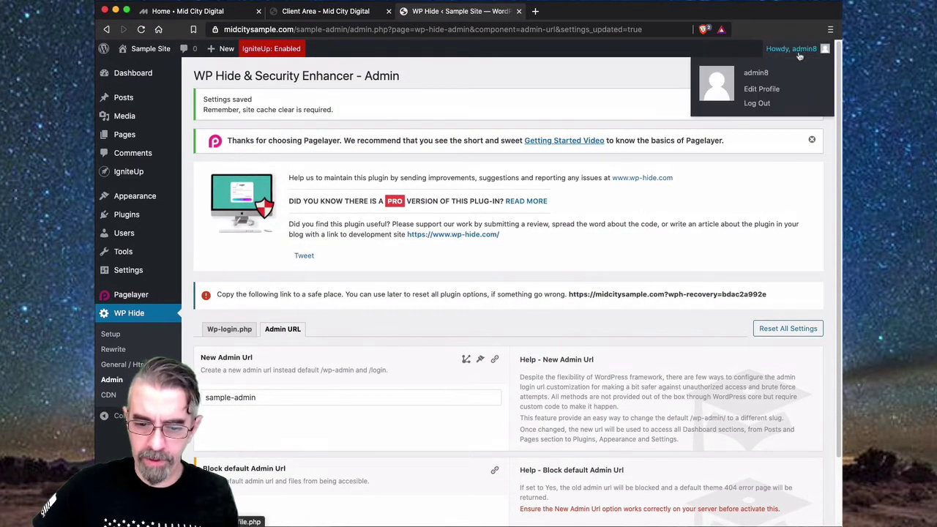
{"action": "left_click", "coordinate": [766, 105]}
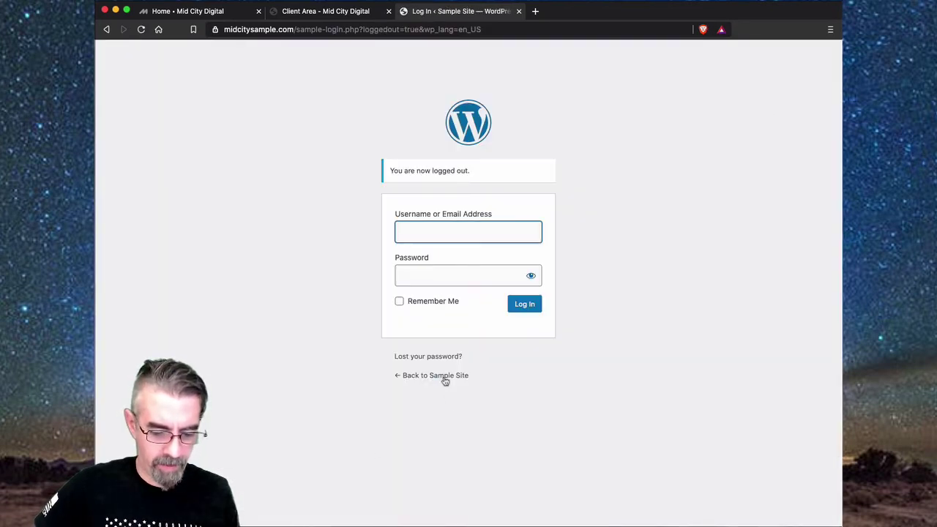
{"action": "left_click", "coordinate": [445, 378]}
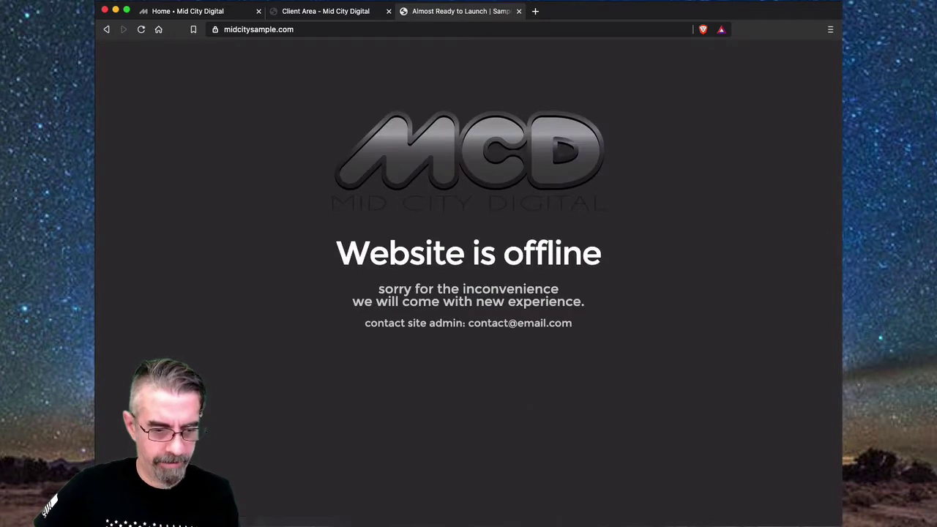
{"action": "left_click", "coordinate": [142, 31]}
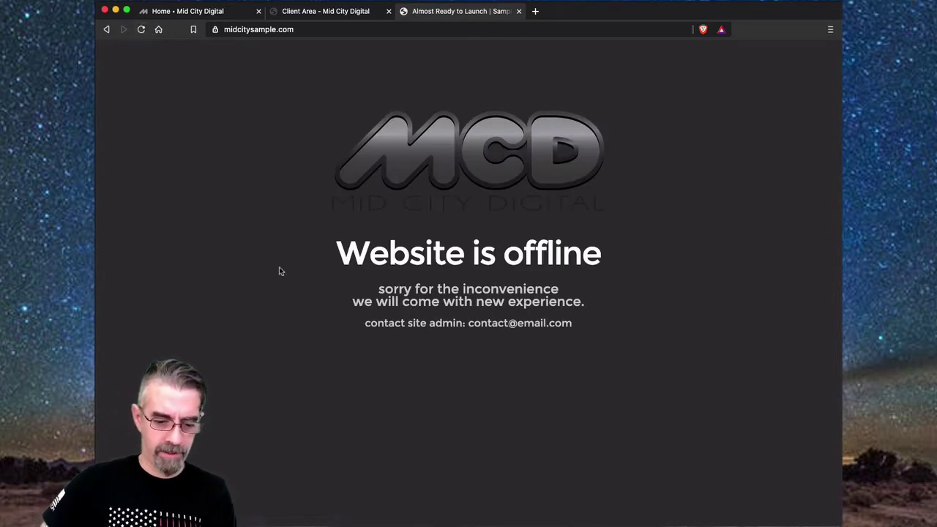
{"action": "left_click", "coordinate": [315, 29]}
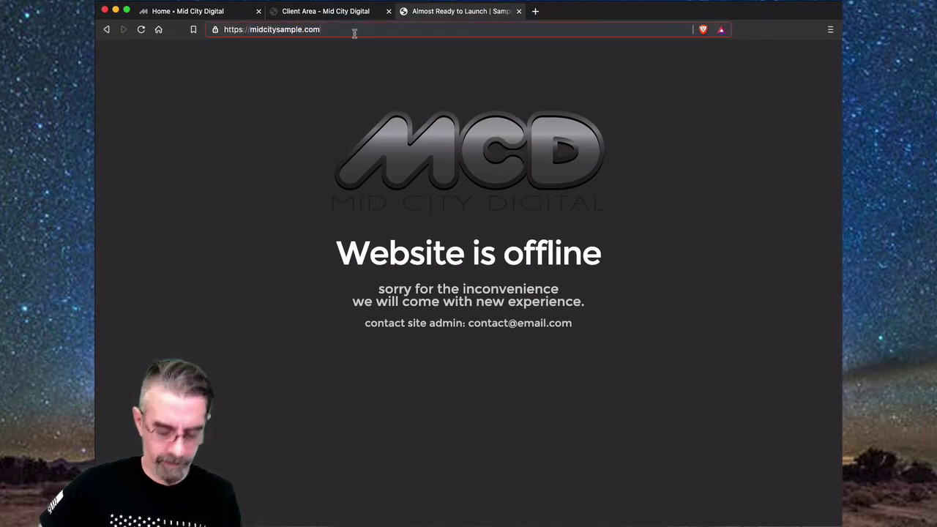
{"action": "type", "text": "/w"}
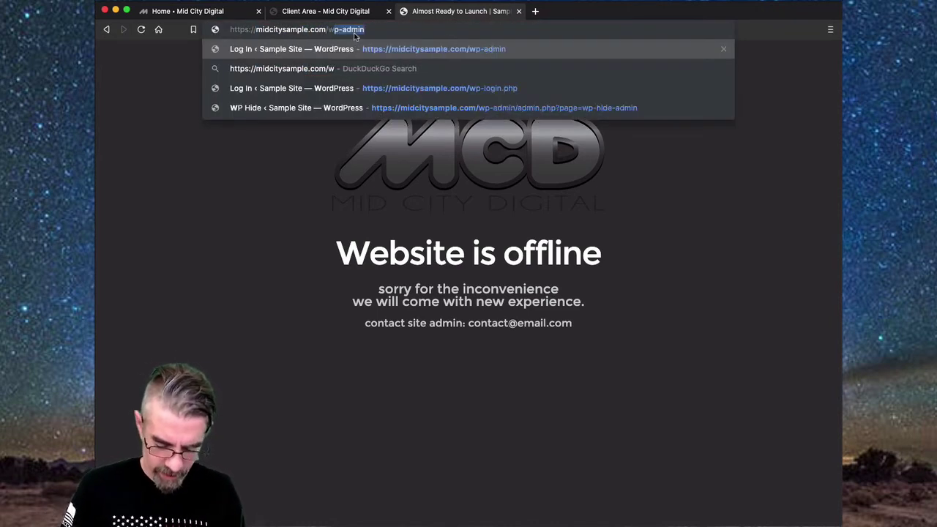
{"action": "type", "text": "p-admin"}
{"action": "key", "text": "Return"}
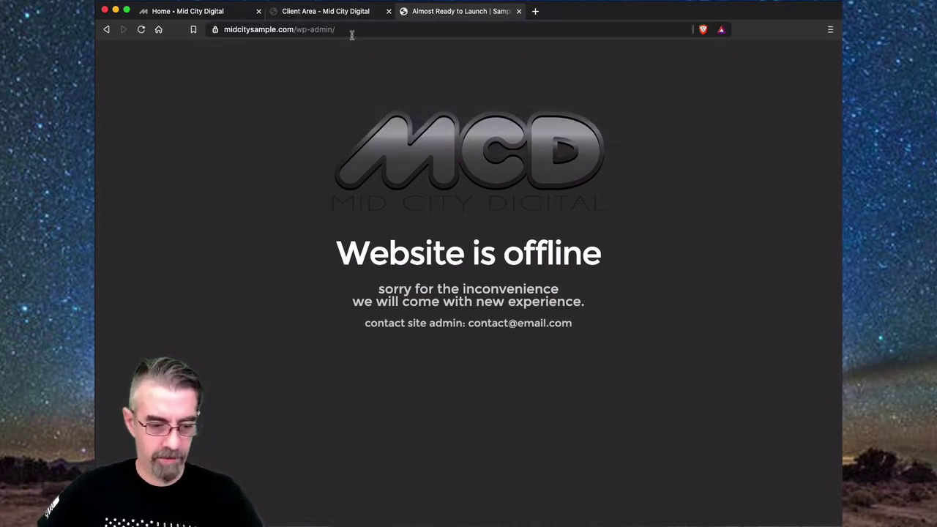
- Test the old /wp-login address, which now shows a 'Website is offline' page
{"action": "left_click", "coordinate": [350, 30]}
{"action": "left_click", "coordinate": [351, 30]}
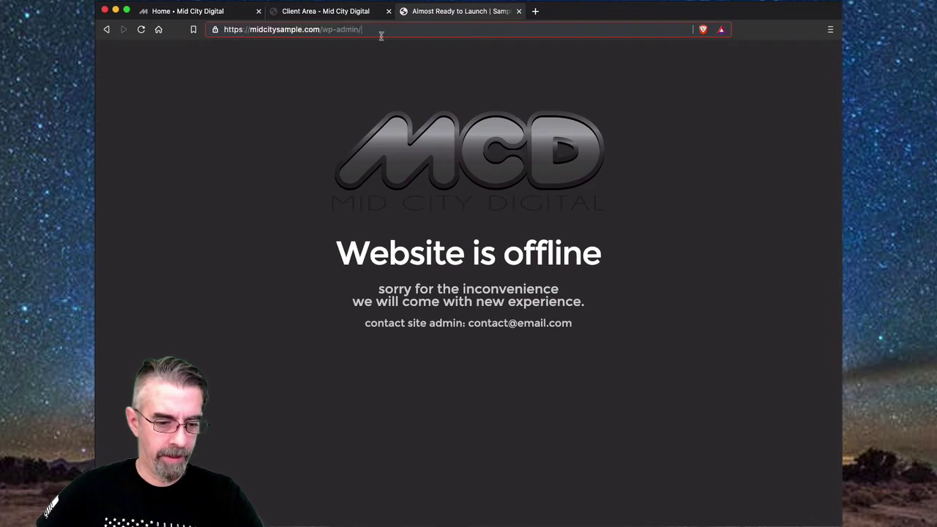
{"action": "left_click_drag", "start_coordinate": [382, 31], "coordinate": [334, 29]}
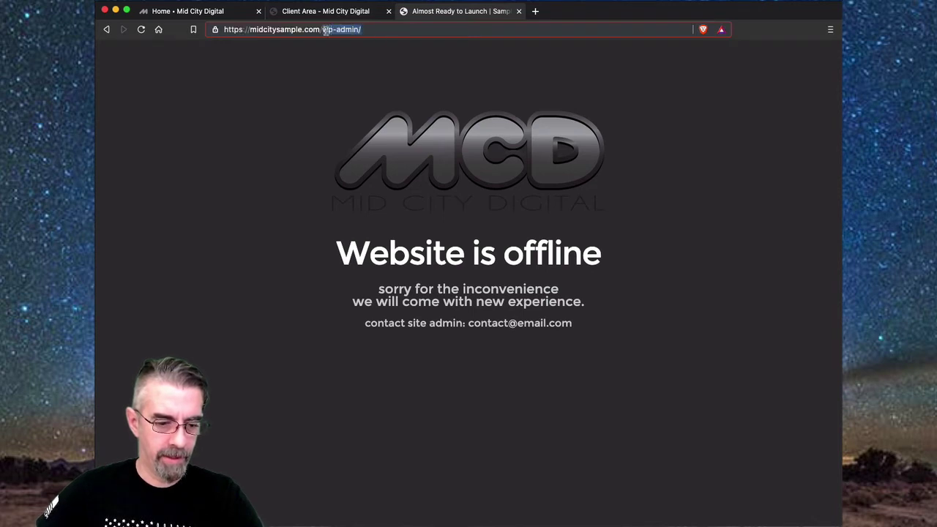
{"action": "type", "text": "wp"}
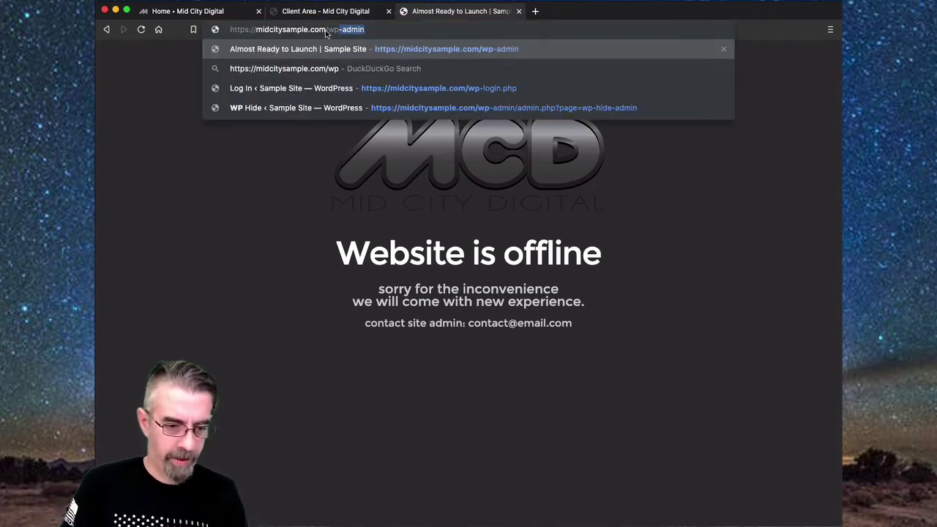
{"action": "type", "text": "-login"}
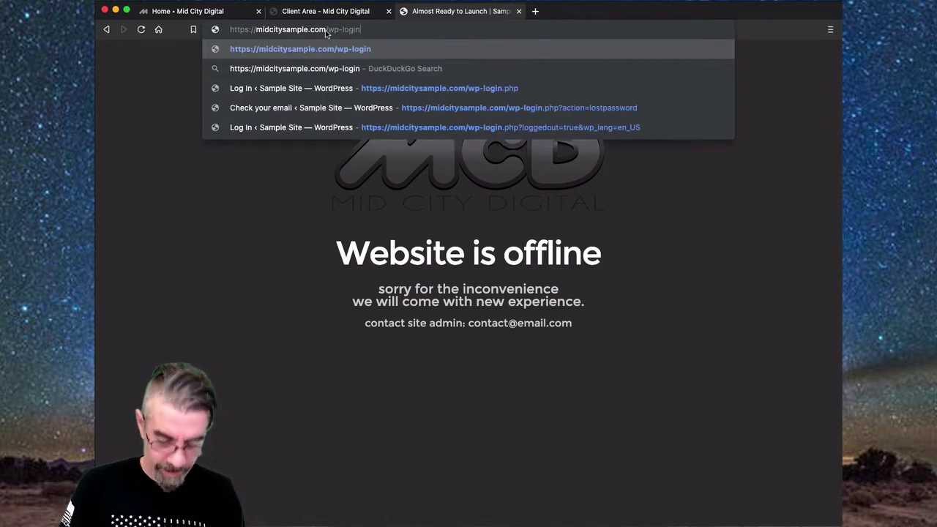
{"action": "key", "text": "Return"}
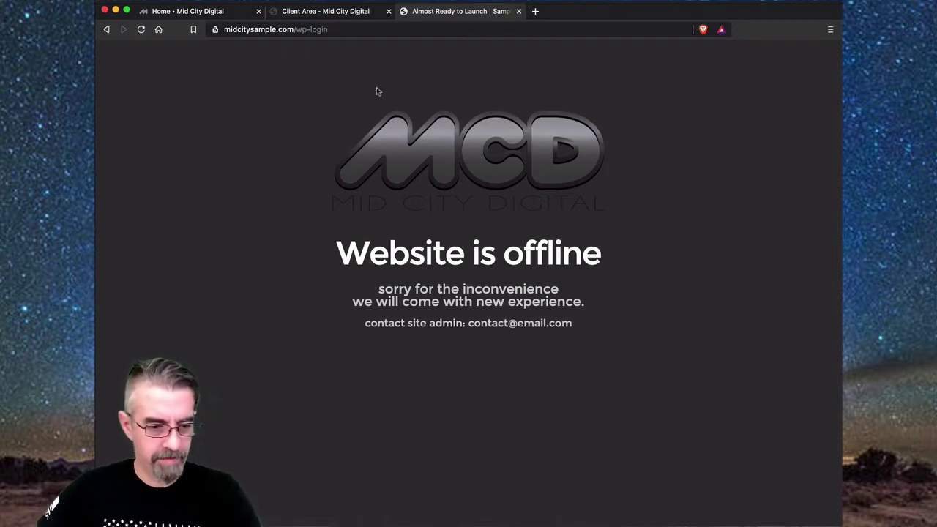
- Load the sign-in form at the renamed sample-login.php address
{"action": "left_click", "coordinate": [347, 29]}
{"action": "left_click", "coordinate": [346, 29]}
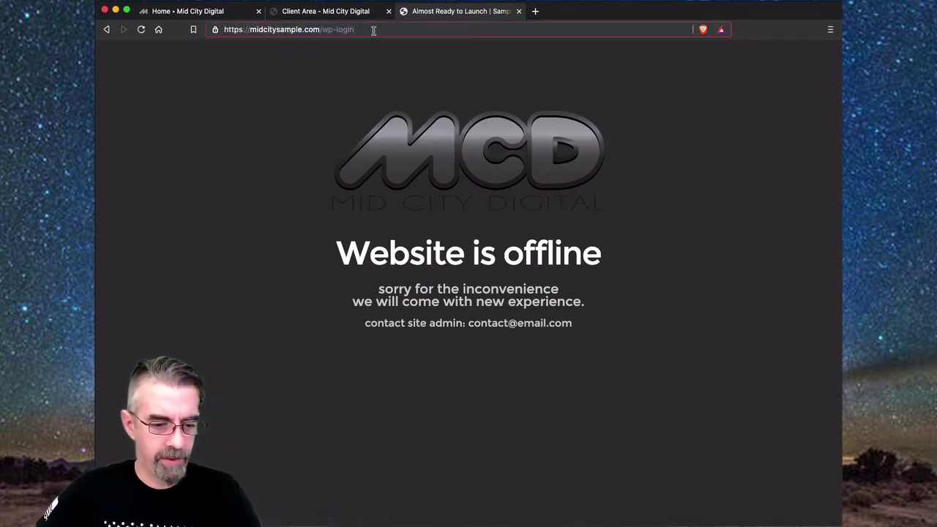
{"action": "left_click_drag", "start_coordinate": [373, 31], "coordinate": [326, 29]}
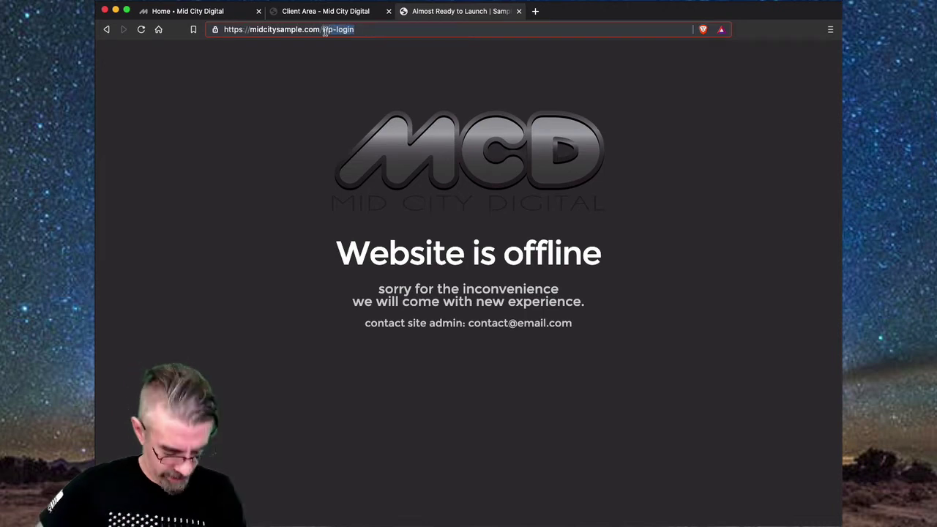
{"action": "type", "text": "sample-l"}
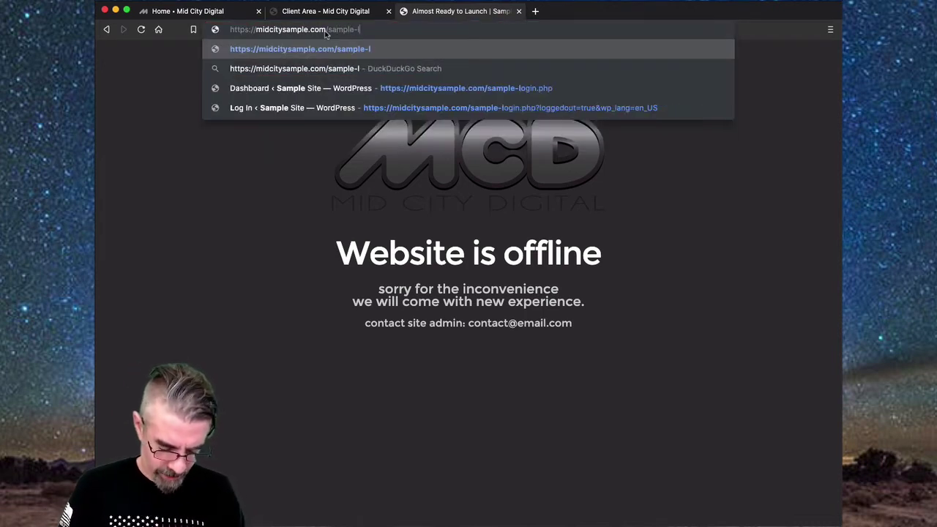
{"action": "type", "text": "ogin.p"}
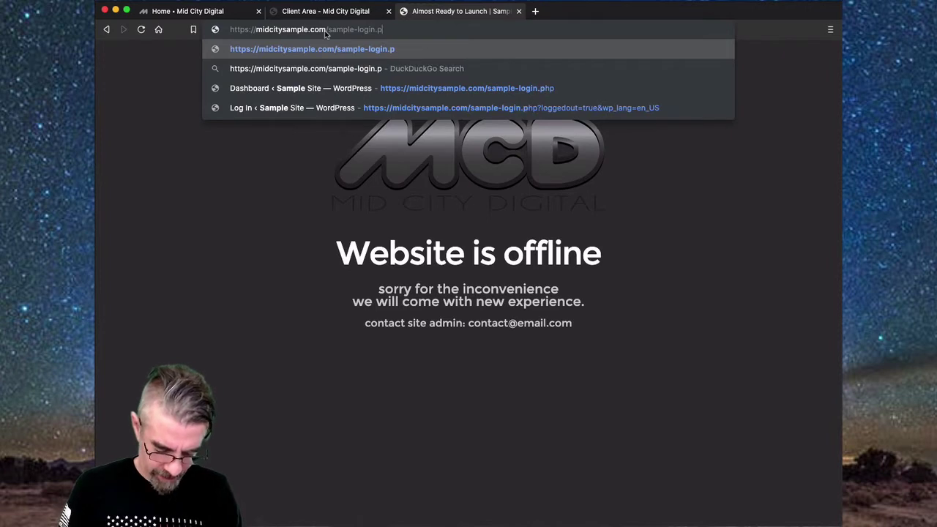
{"action": "type", "text": "hp"}
{"action": "key", "text": "Return"}
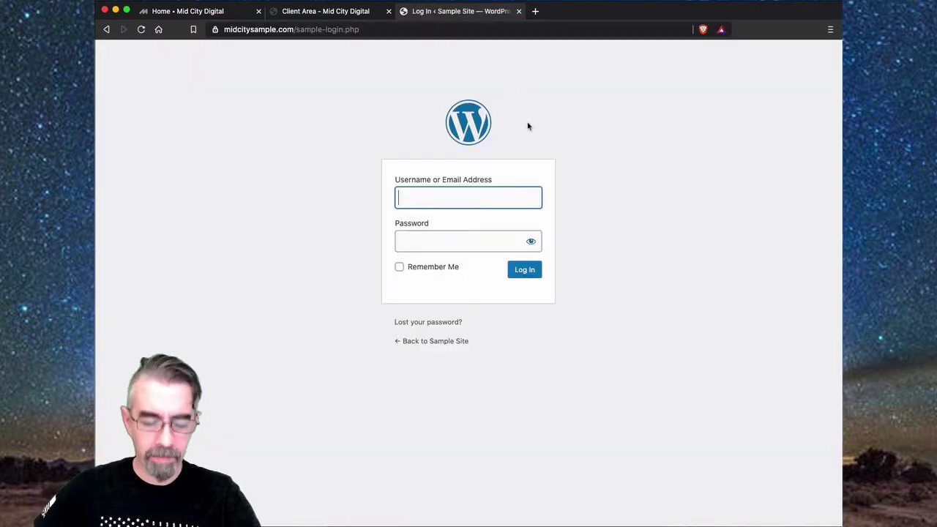
- Fill in the saved administrator username and the account password, then submit the login
{"action": "left_click", "coordinate": [445, 198]}
{"action": "left_click", "coordinate": [439, 219]}
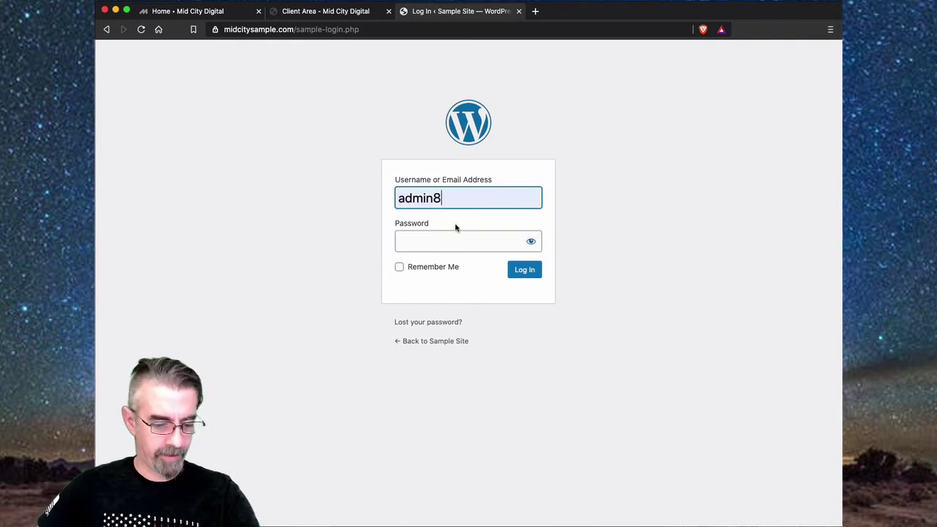
{"action": "left_click", "coordinate": [447, 244]}
{"action": "type", "text": "•••••••••••••••"}
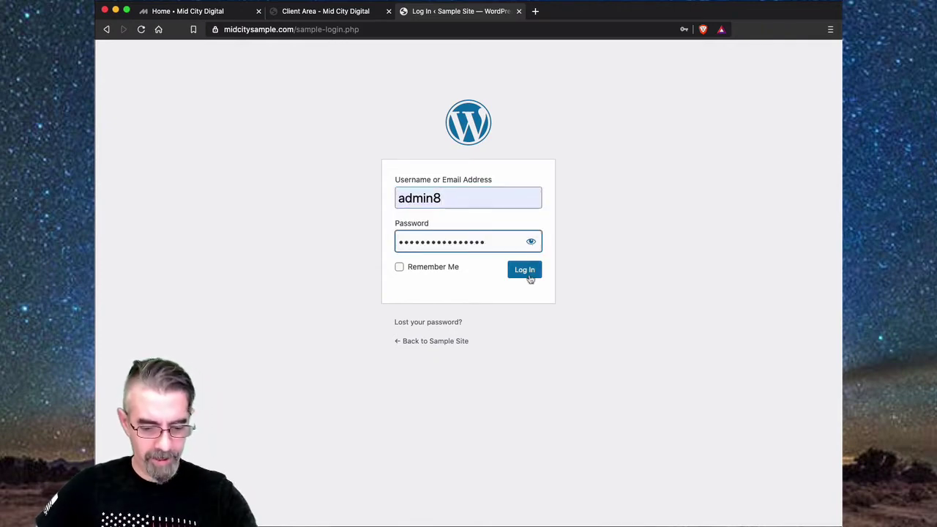
{"action": "left_click", "coordinate": [528, 269]}
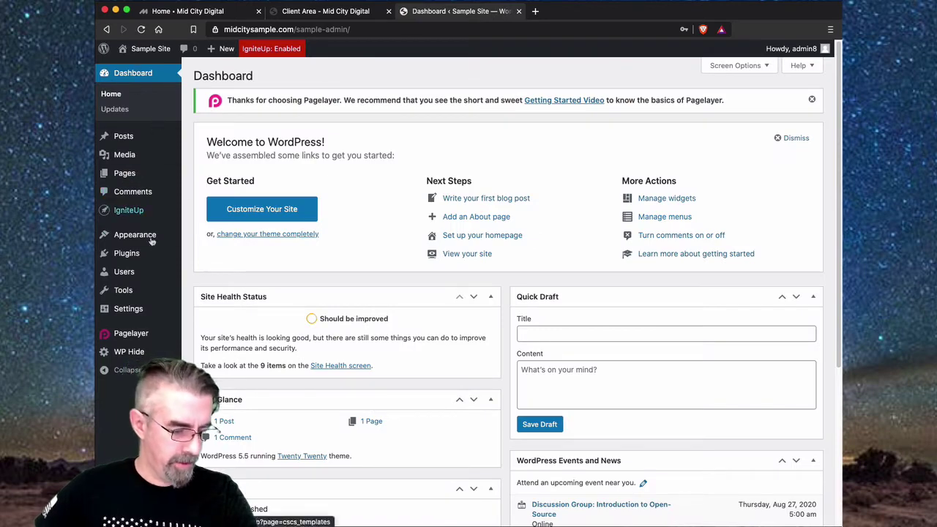
- Set IgniteUp's Coming Soon mode to Disable, save it, and go back to the Dashboard
{"action": "left_click", "coordinate": [287, 48]}
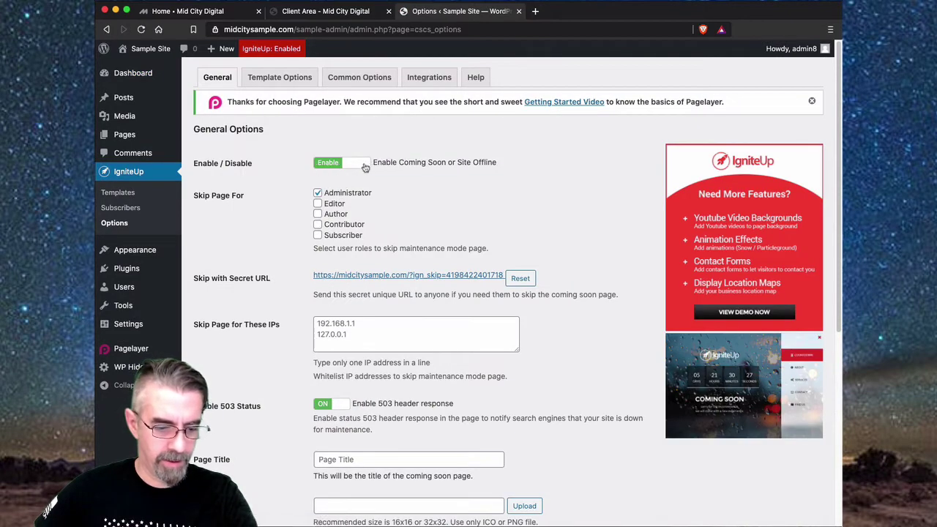
{"action": "scroll", "coordinate": [274, 210], "scroll_direction": "down", "scroll_amount": 5}
{"action": "left_click", "coordinate": [242, 473]}
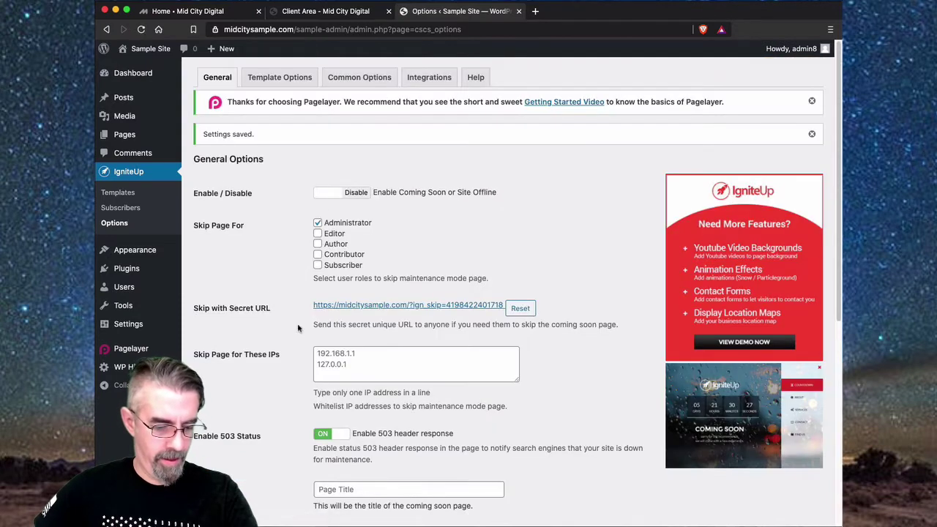
{"action": "left_click", "coordinate": [126, 76]}
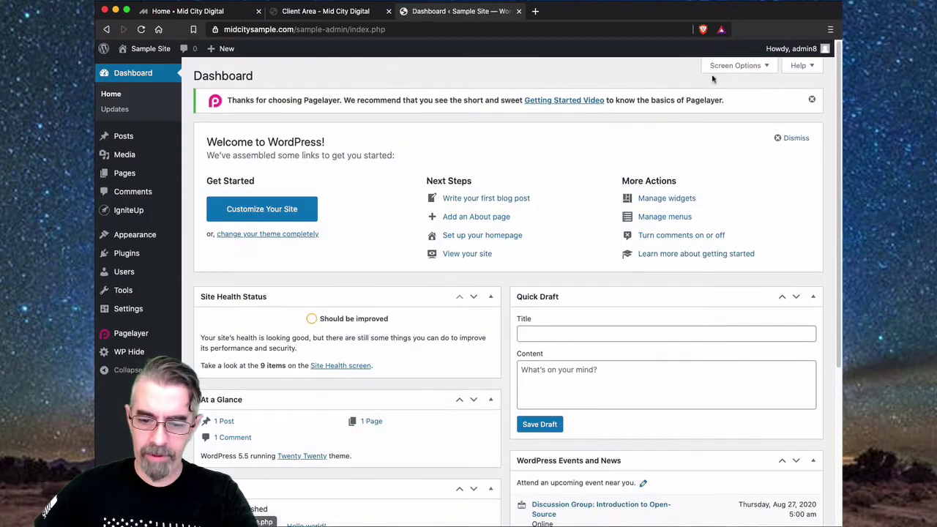
- Log out, return to the Sample Site, and load its /login address to test it
{"action": "mouse_move", "coordinate": [795, 48]}
{"action": "left_click", "coordinate": [762, 104]}
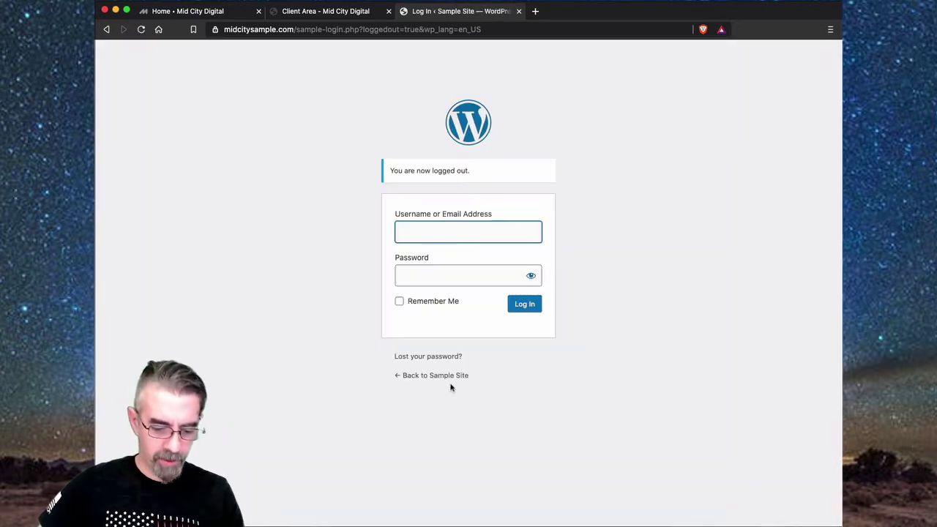
{"action": "left_click", "coordinate": [449, 376]}
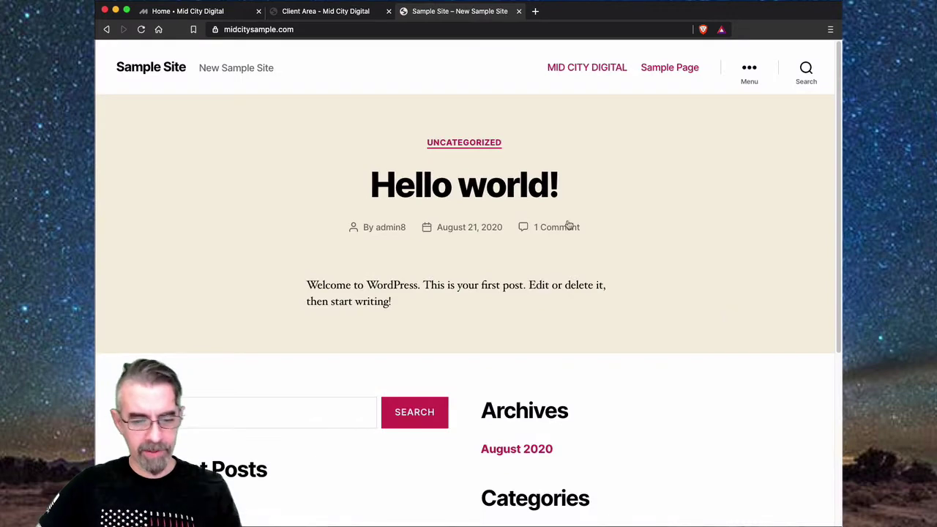
{"action": "left_click", "coordinate": [326, 30]}
{"action": "left_click", "coordinate": [327, 29]}
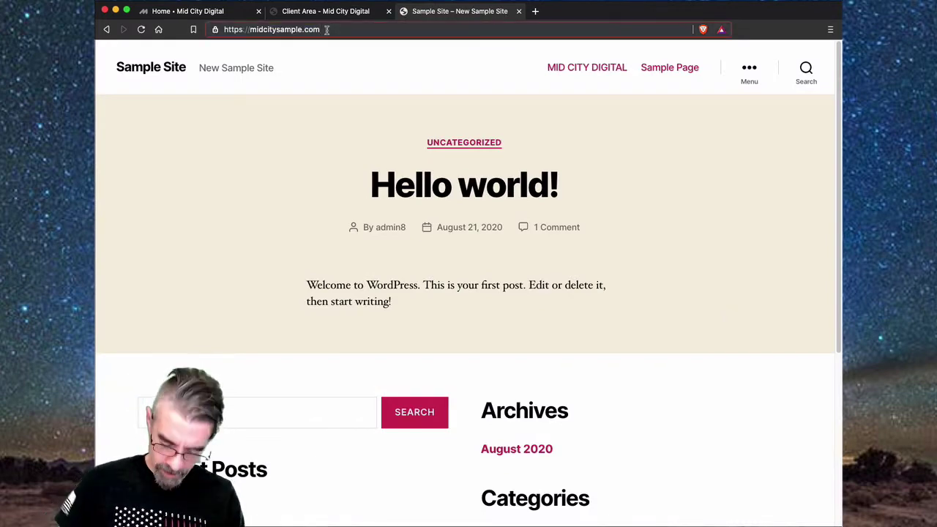
{"action": "type", "text": "/login"}
{"action": "key", "text": "Return"}
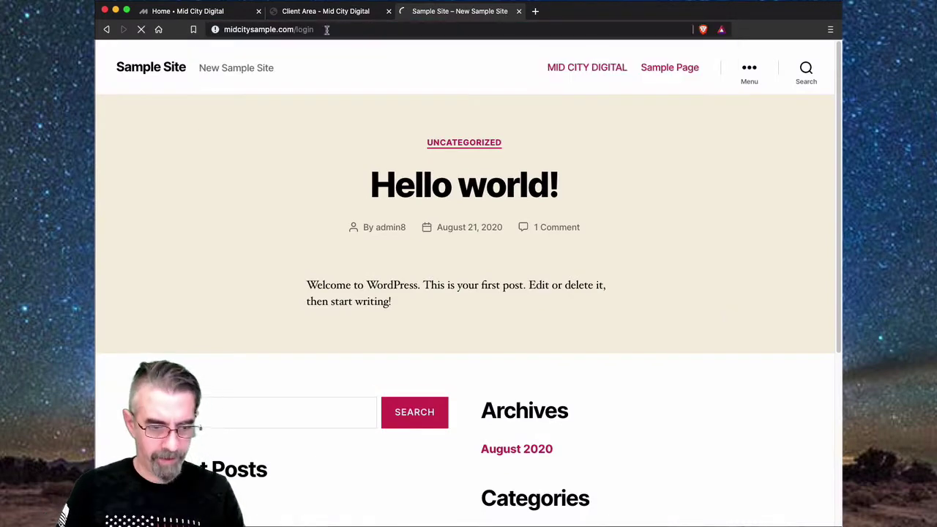
- Change the address to /wp-admin and confirm it returns Page Not Found
{"action": "left_click", "coordinate": [328, 29]}
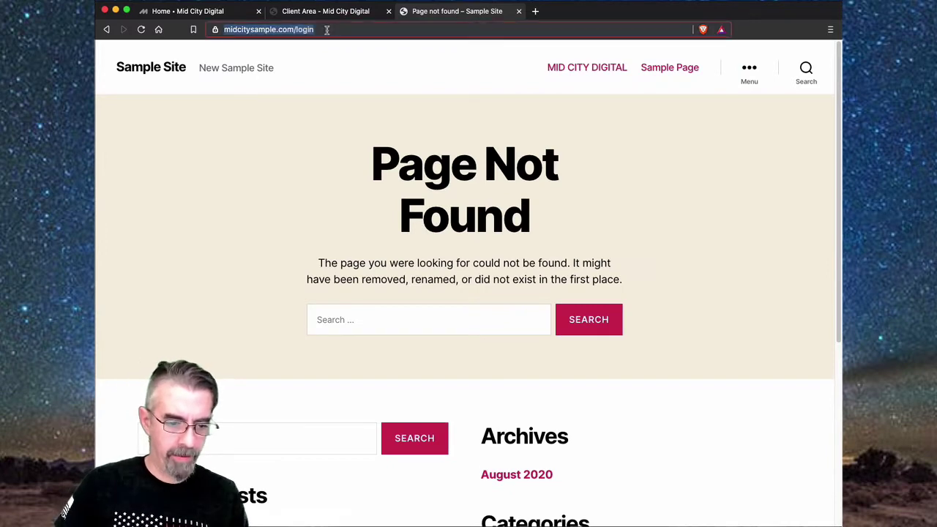
{"action": "left_click", "coordinate": [331, 29]}
{"action": "key", "text": "BackSpace"}
{"action": "key", "text": "BackSpace"}
{"action": "key", "text": "BackSpace"}
{"action": "key", "text": "BackSpace"}
{"action": "key", "text": "BackSpace"}
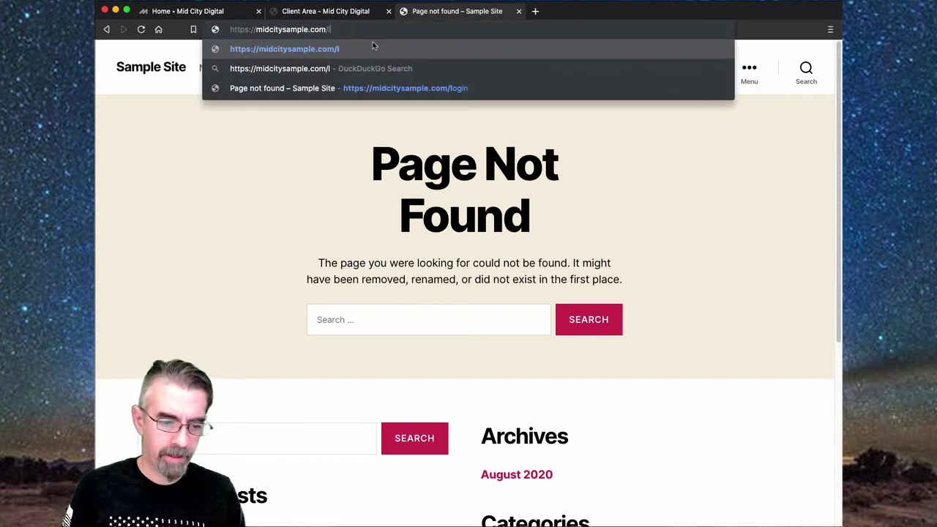
{"action": "type", "text": "wp-admin"}
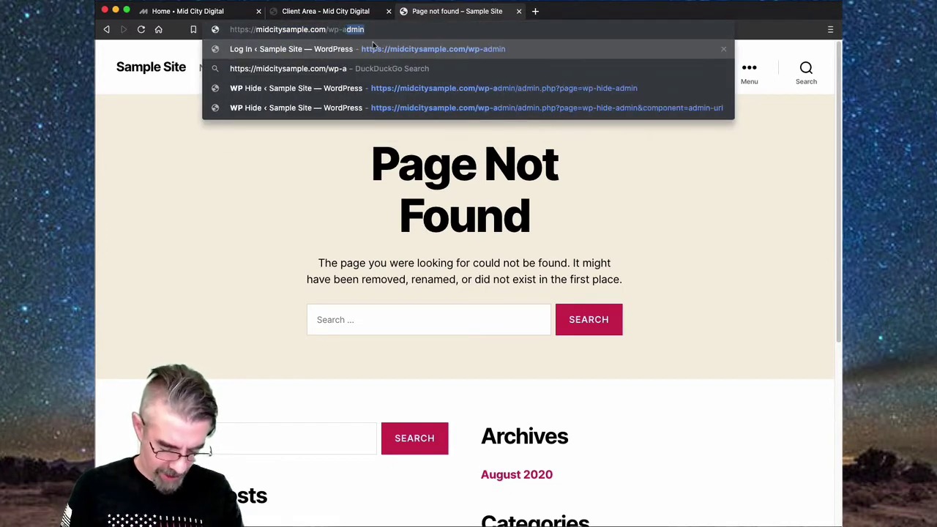
{"action": "key", "text": "Return"}
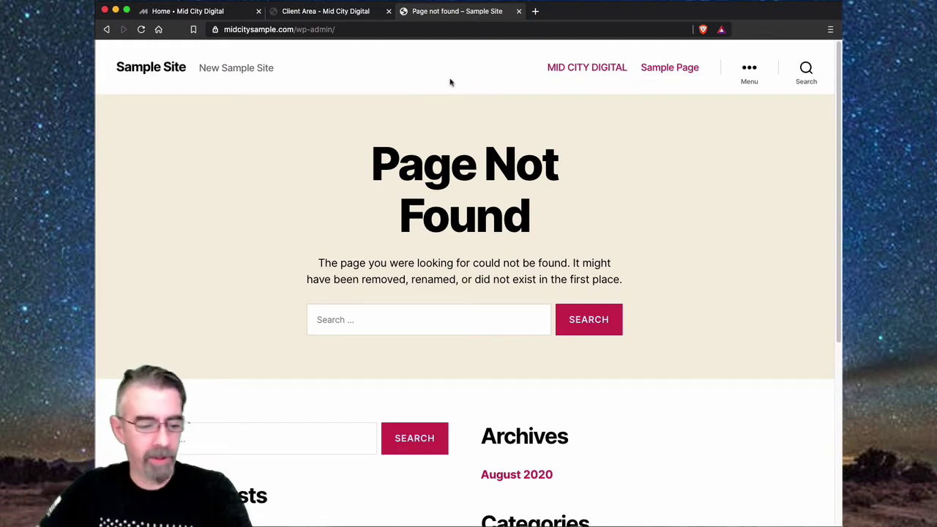
{"action": "right_click", "coordinate": [394, 74]}
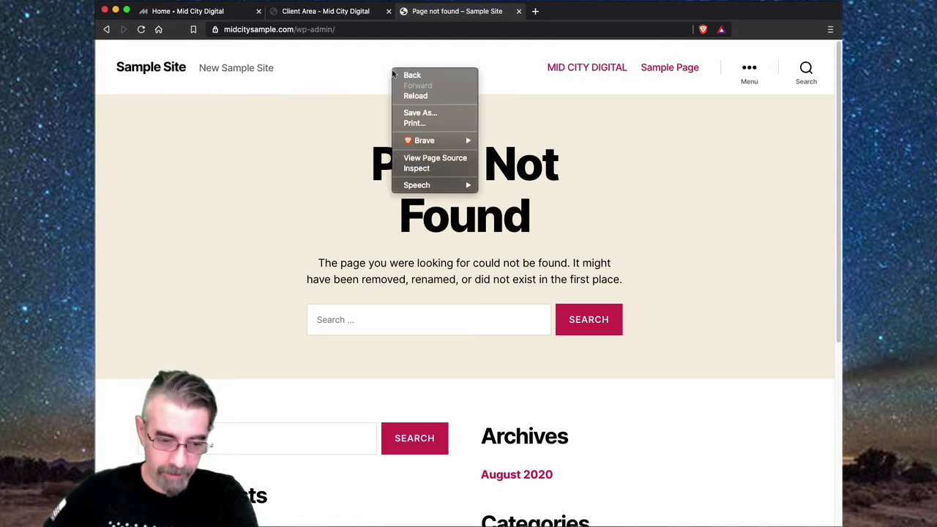
{"action": "left_click", "coordinate": [417, 167]}
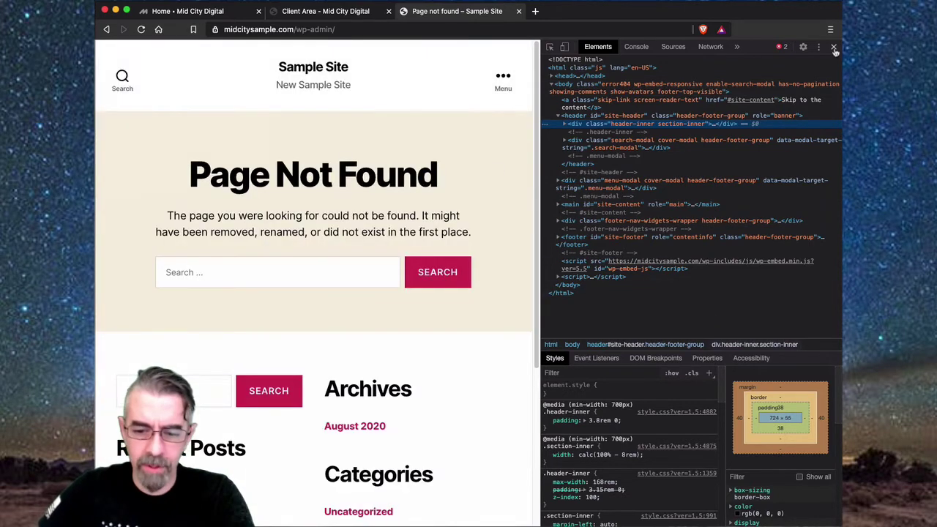
{"action": "left_click", "coordinate": [834, 46]}
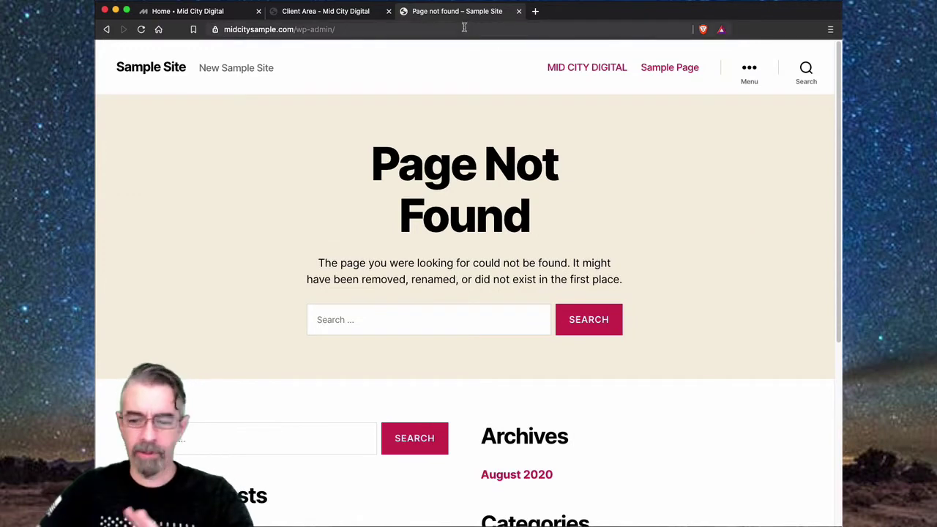
{"action": "right_click", "coordinate": [319, 123]}
- Open the Page Not Found page's HTML source in view-source
{"action": "left_click", "coordinate": [358, 210]}
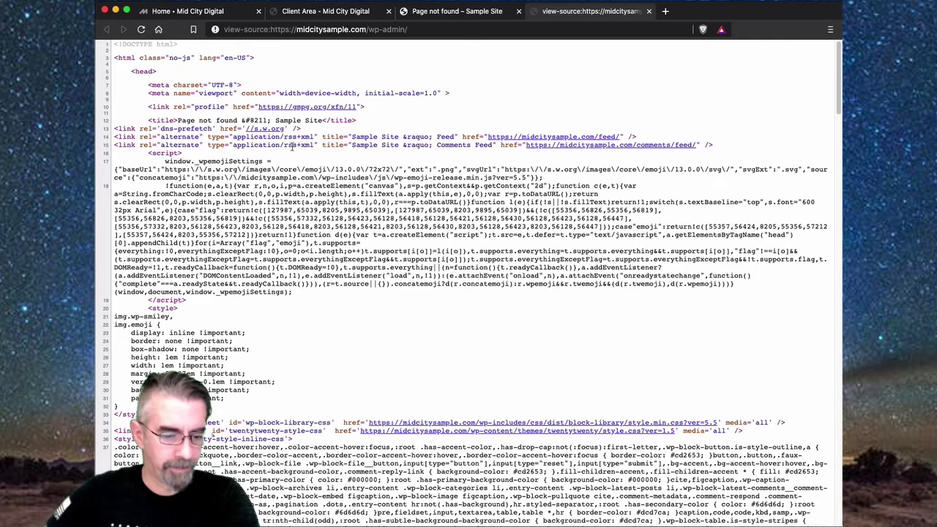
{"action": "scroll", "coordinate": [293, 147], "scroll_direction": "down", "scroll_amount": 2}
{"action": "scroll", "coordinate": [299, 143], "scroll_direction": "down", "scroll_amount": 3}
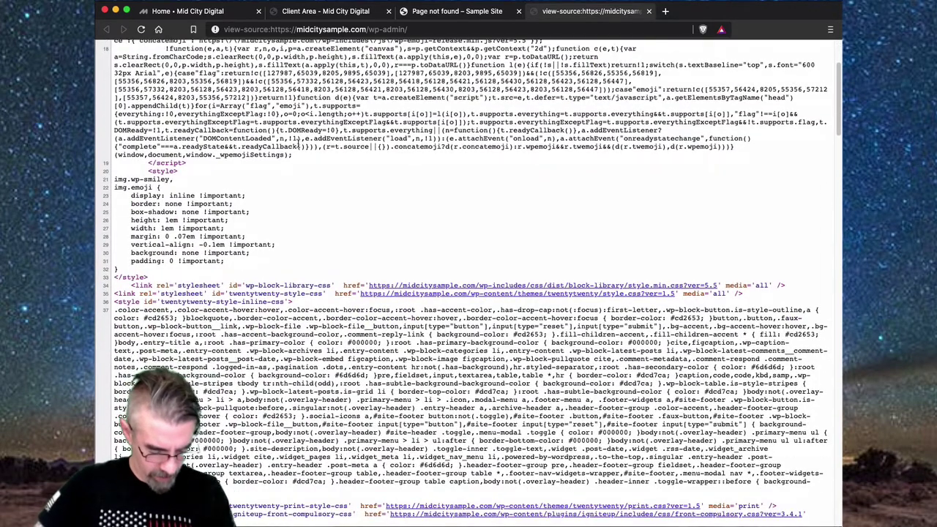
- Search the page source for wp-includes and review its 4 matches
{"action": "key", "text": "cmd+f"}
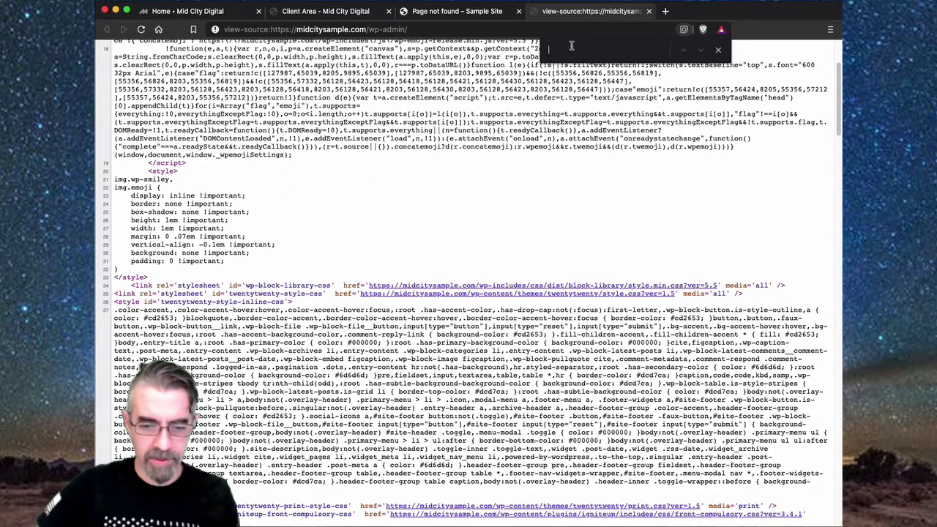
{"action": "type", "text": "wp"}
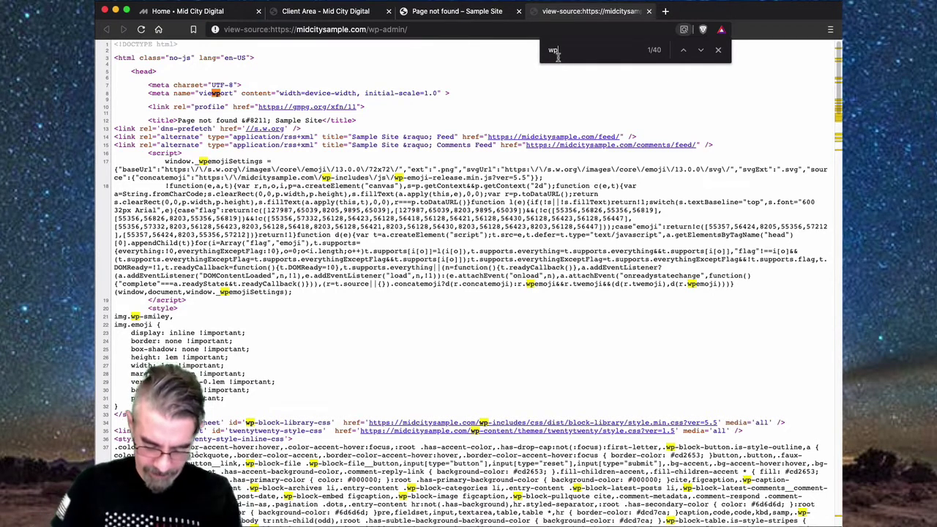
{"action": "type", "text": "-incl"}
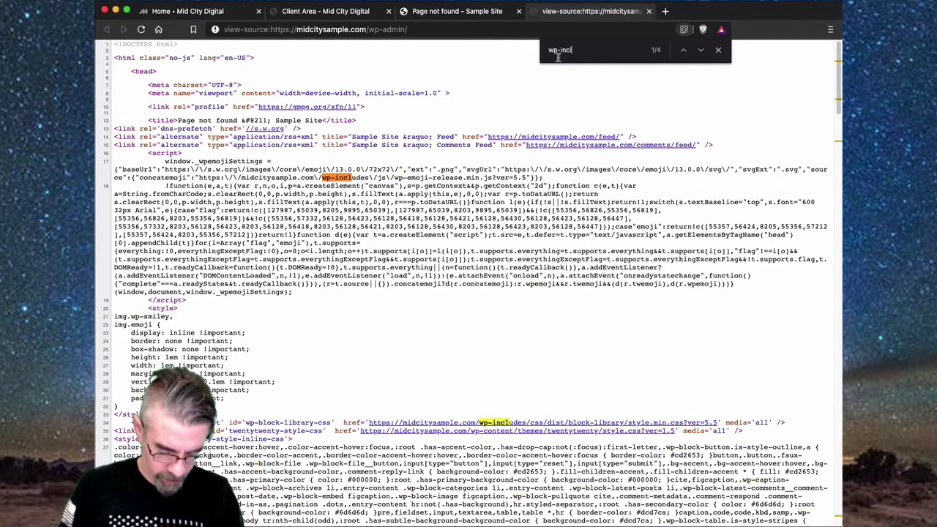
{"action": "type", "text": "udes"}
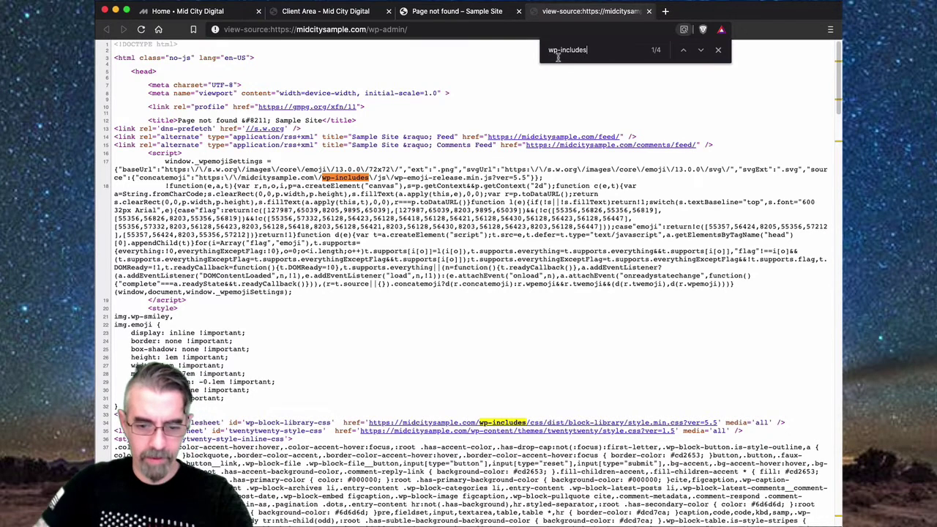
{"action": "scroll", "coordinate": [504, 252], "scroll_direction": "down", "scroll_amount": 3}
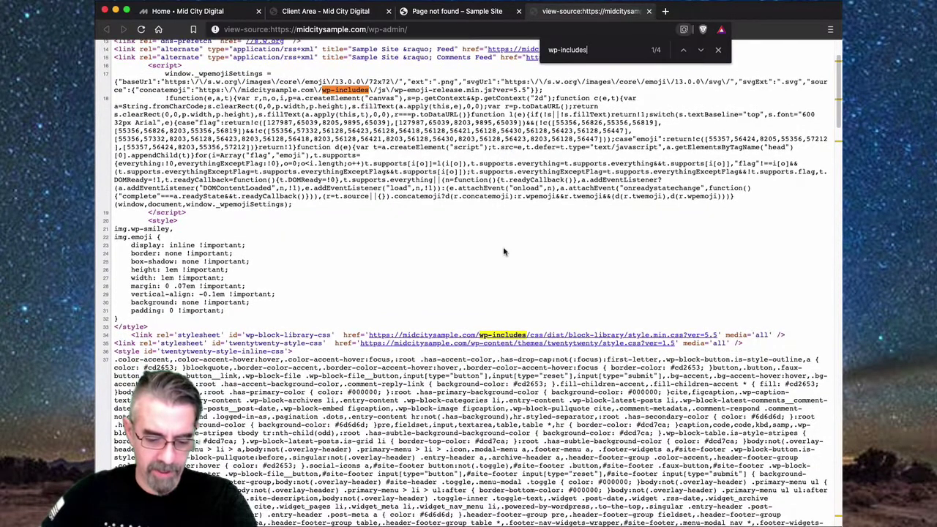
{"action": "scroll", "coordinate": [504, 252], "scroll_direction": "up", "scroll_amount": 3}
- Change the search term to wp-content, which also finds 4 matches
{"action": "key", "text": "shift+Left"}
{"action": "key", "text": "shift+Left"}
{"action": "key", "text": "shift+Left"}
{"action": "key", "text": "shift+Left"}
{"action": "key", "text": "shift+Left"}
{"action": "key", "text": "shift+Left"}
{"action": "key", "text": "shift+Left"}
{"action": "key", "text": "shift+Left"}
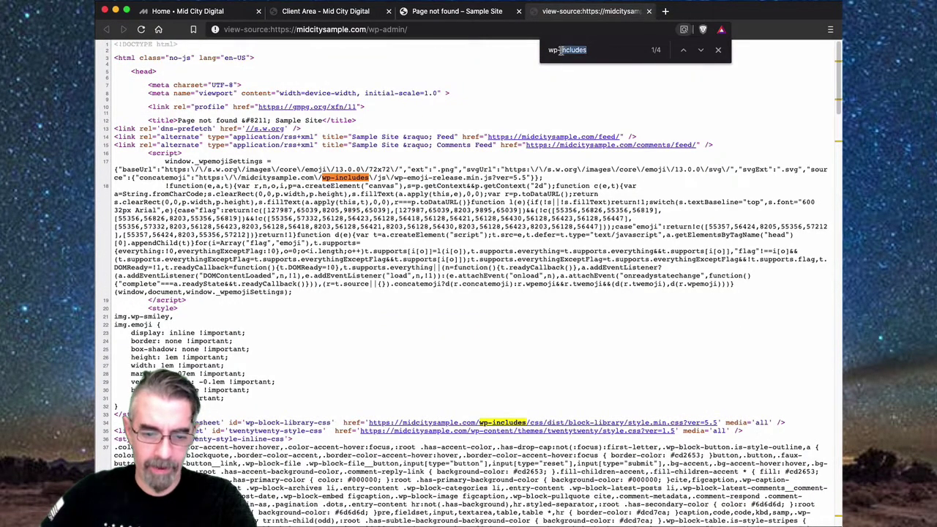
{"action": "key", "text": "BackSpace"}
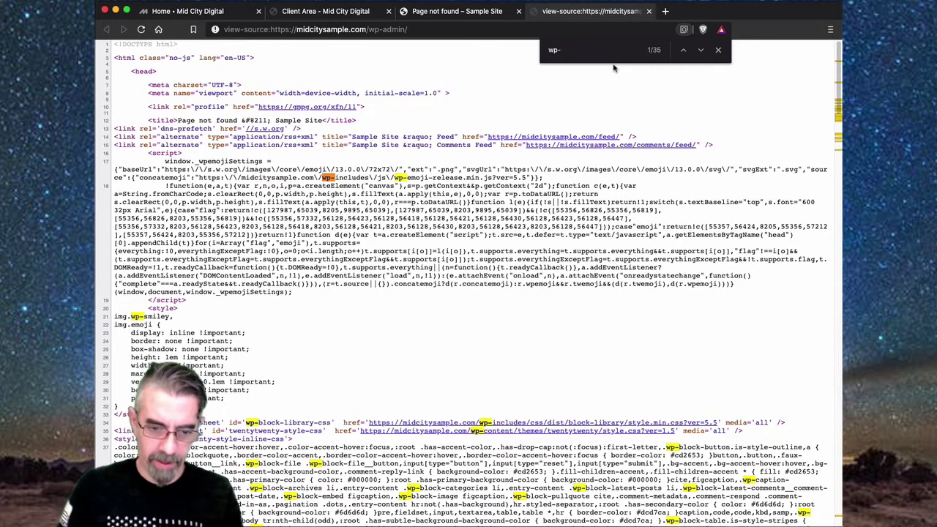
{"action": "type", "text": "content"}
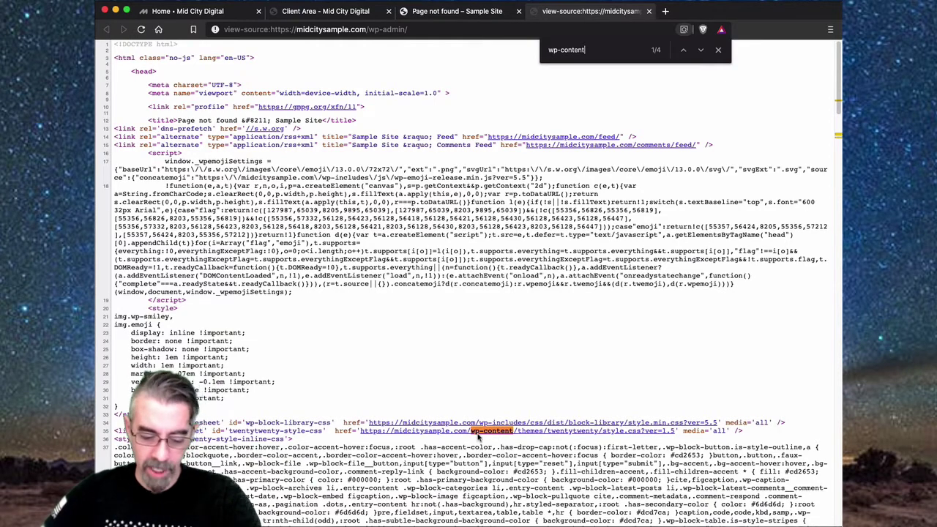
- Scroll through the source to review the wp-content matches
{"action": "scroll", "coordinate": [416, 345], "scroll_direction": "down", "scroll_amount": 10}
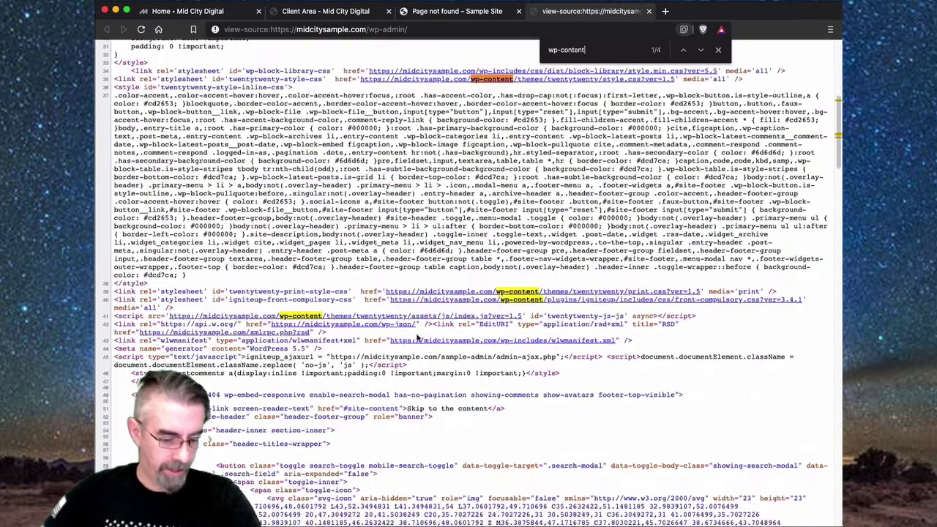
{"action": "scroll", "coordinate": [418, 338], "scroll_direction": "down", "scroll_amount": 9}
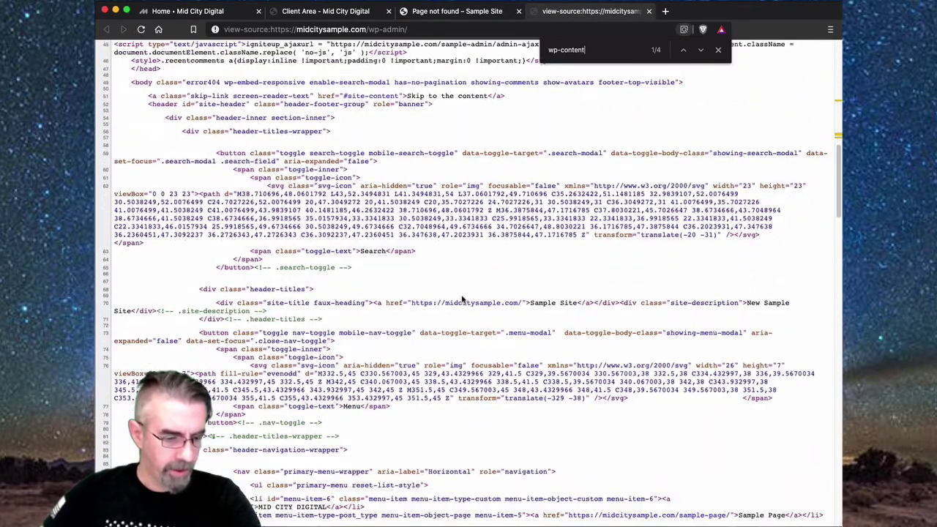
{"action": "scroll", "coordinate": [463, 298], "scroll_direction": "down", "scroll_amount": 3}
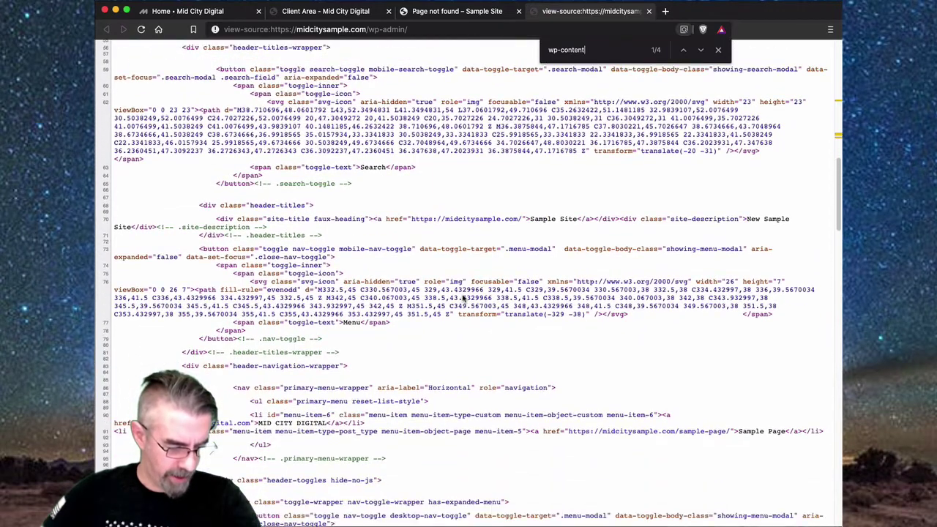
{"action": "scroll", "coordinate": [463, 298], "scroll_direction": "down", "scroll_amount": 2}
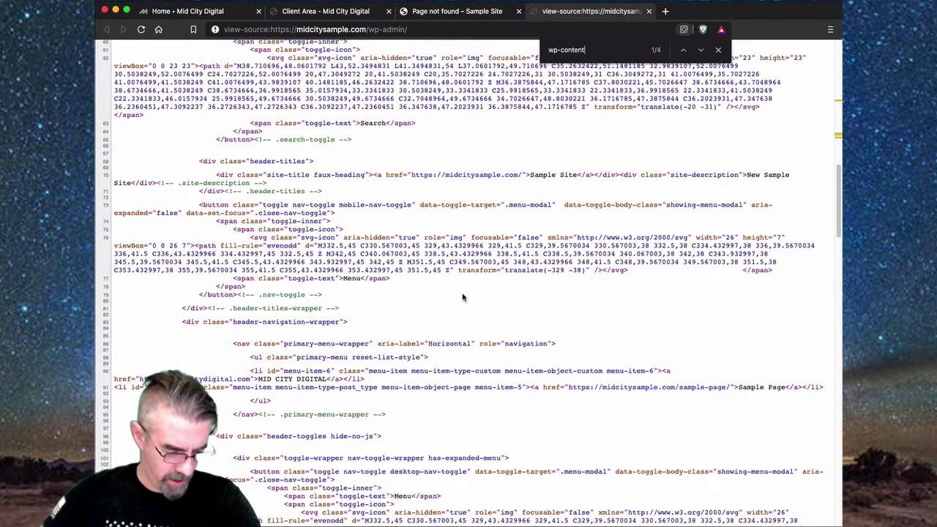
{"action": "scroll", "coordinate": [463, 298], "scroll_direction": "down", "scroll_amount": 9}
{"action": "scroll", "coordinate": [463, 297], "scroll_direction": "down", "scroll_amount": 6}
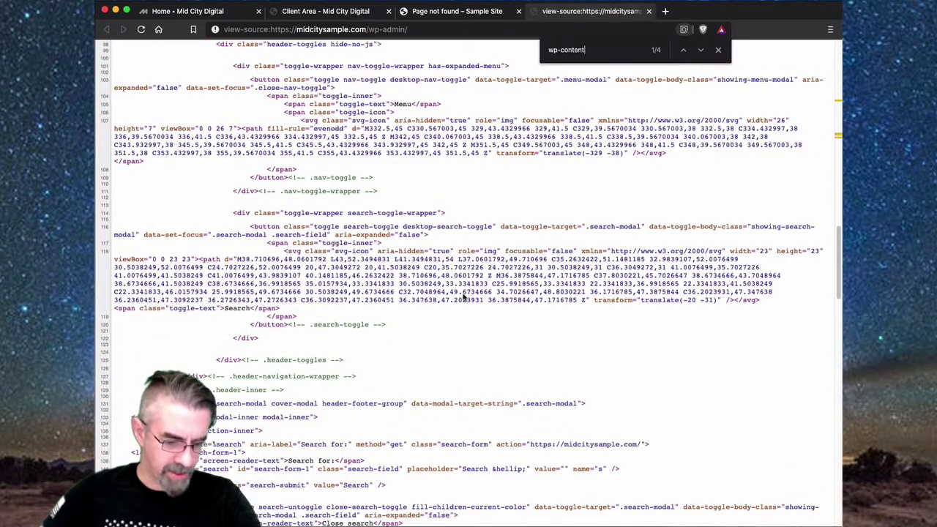
{"action": "scroll", "coordinate": [463, 296], "scroll_direction": "down", "scroll_amount": 1}
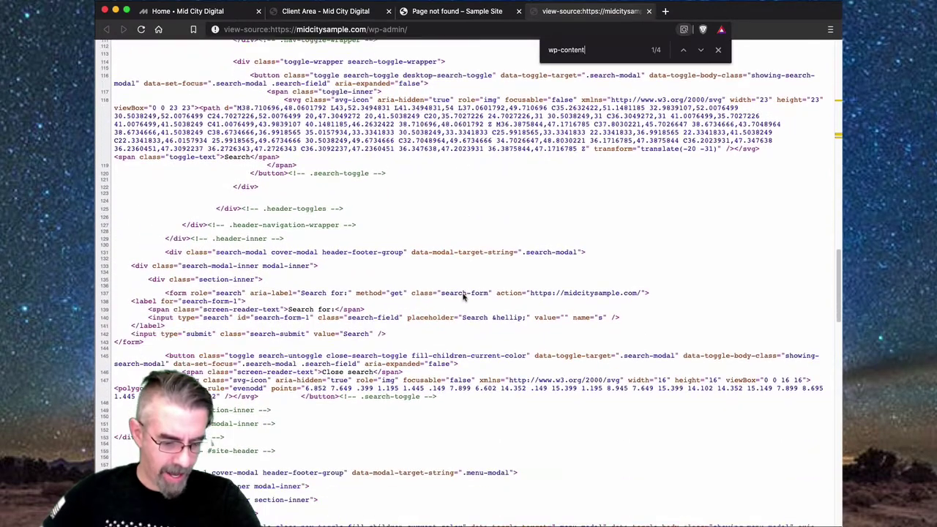
{"action": "scroll", "coordinate": [463, 296], "scroll_direction": "up", "scroll_amount": 20}
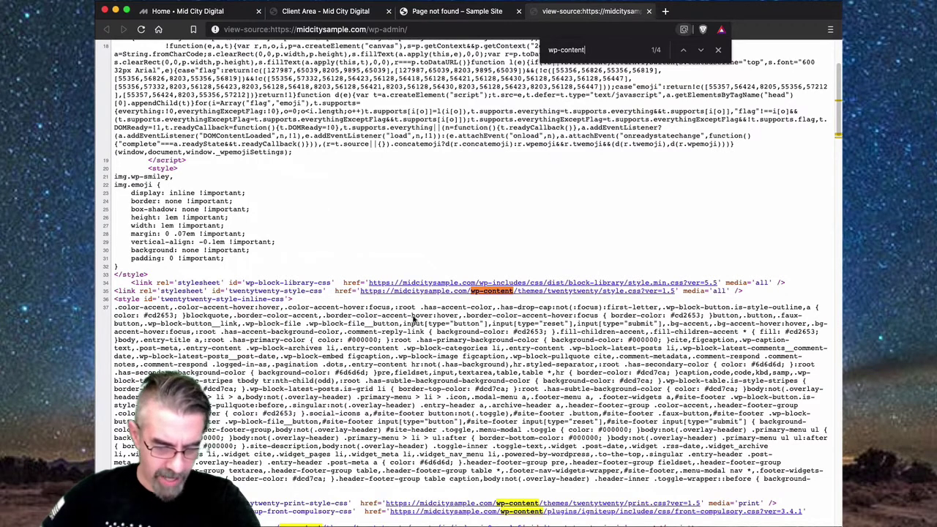
- Search for 'twent', inspect the twentytwenty stylesheet link on line 35, then close view-source
{"action": "key", "text": "super+a"}
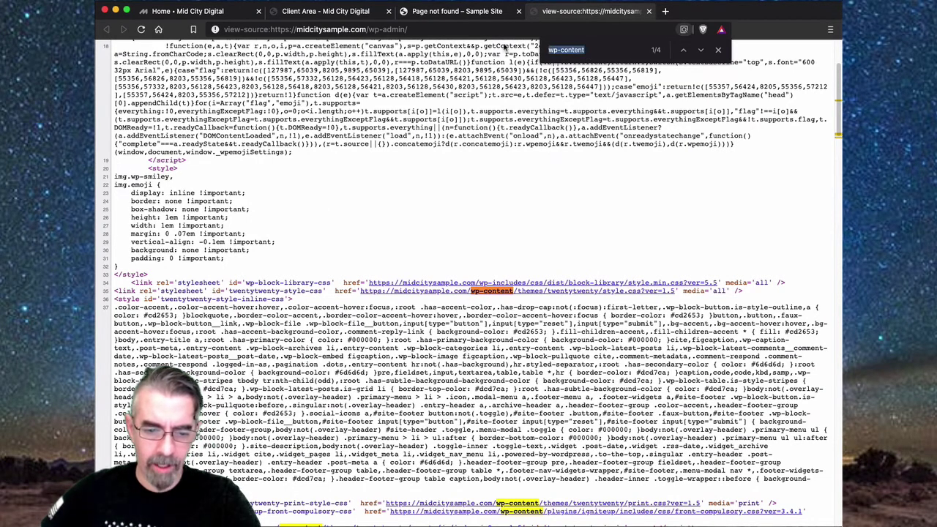
{"action": "type", "text": "twent"}
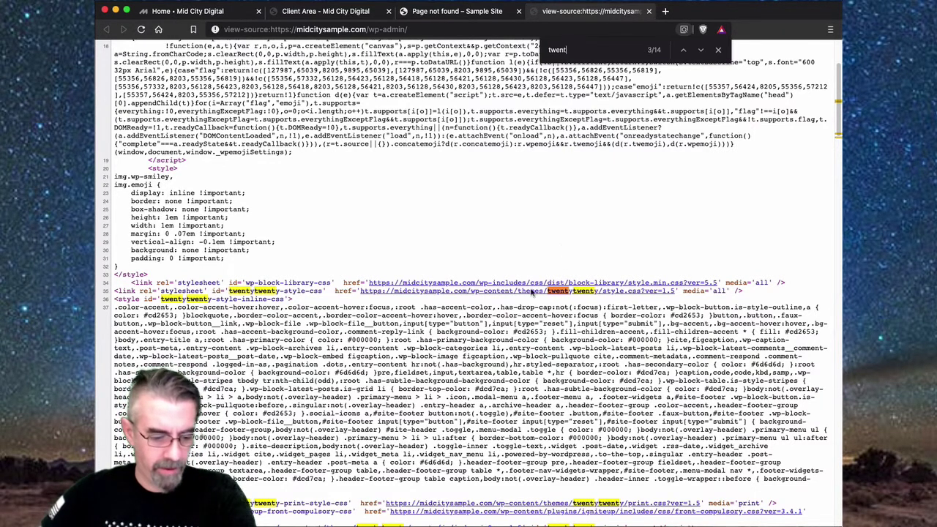
{"action": "left_click_drag", "start_coordinate": [126, 292], "coordinate": [327, 290]}
{"action": "left_click", "coordinate": [212, 290]}
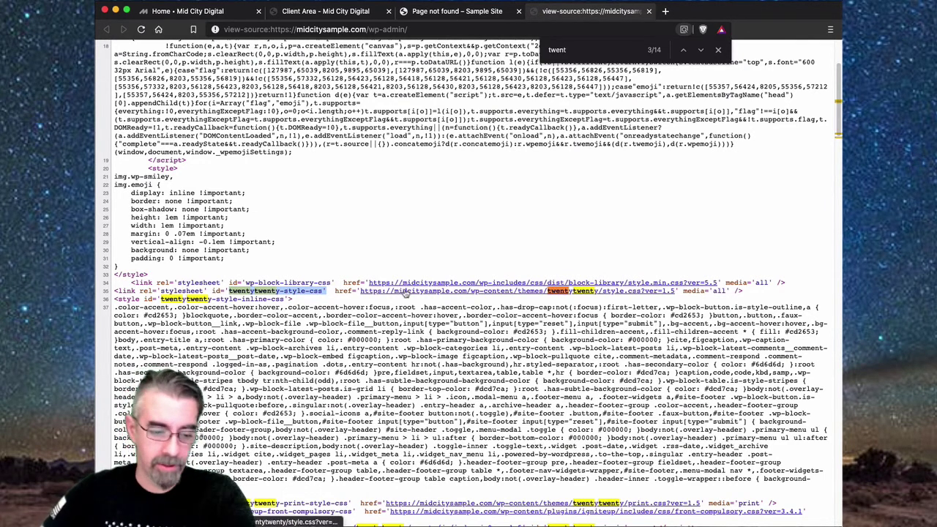
{"action": "left_click", "coordinate": [361, 304]}
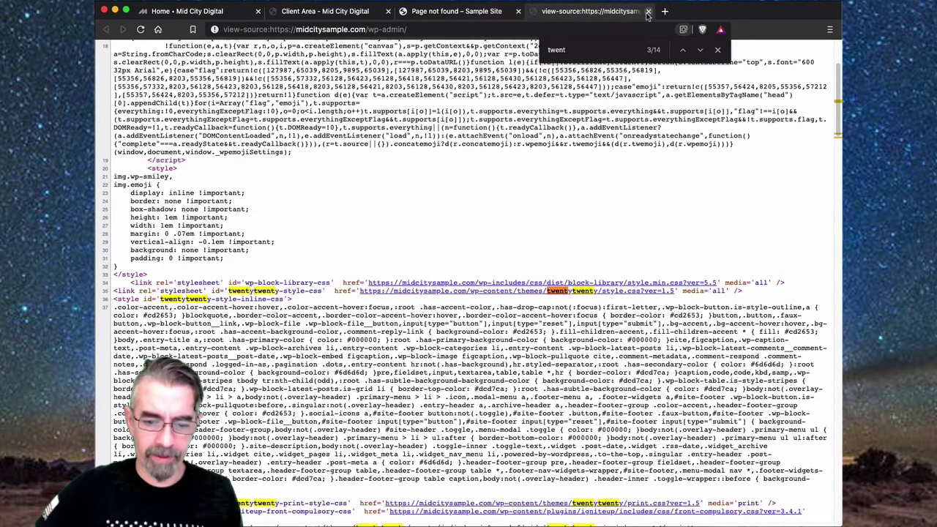
{"action": "key", "text": "super+w"}
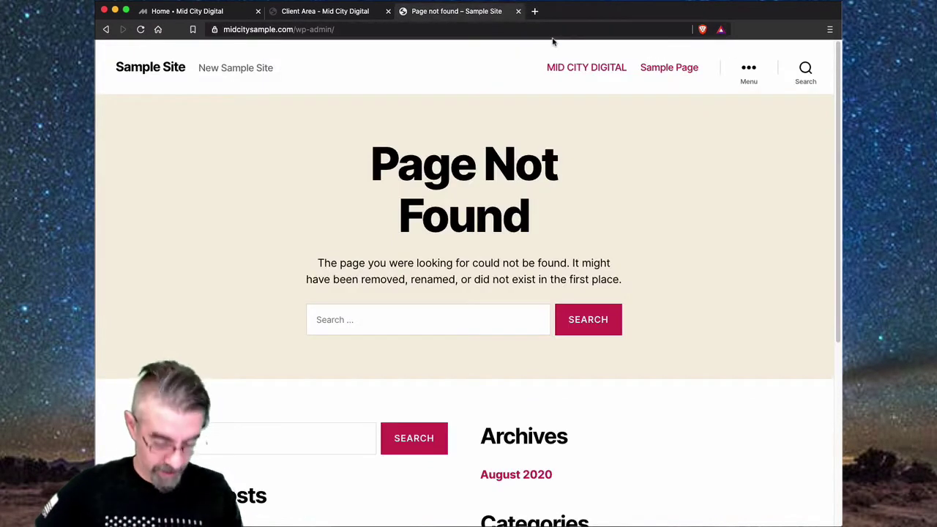
- Search 'what is that wordpress theme' in a new tab and open the What WordPress Theme Is That? result
{"action": "key", "text": "super+t"}
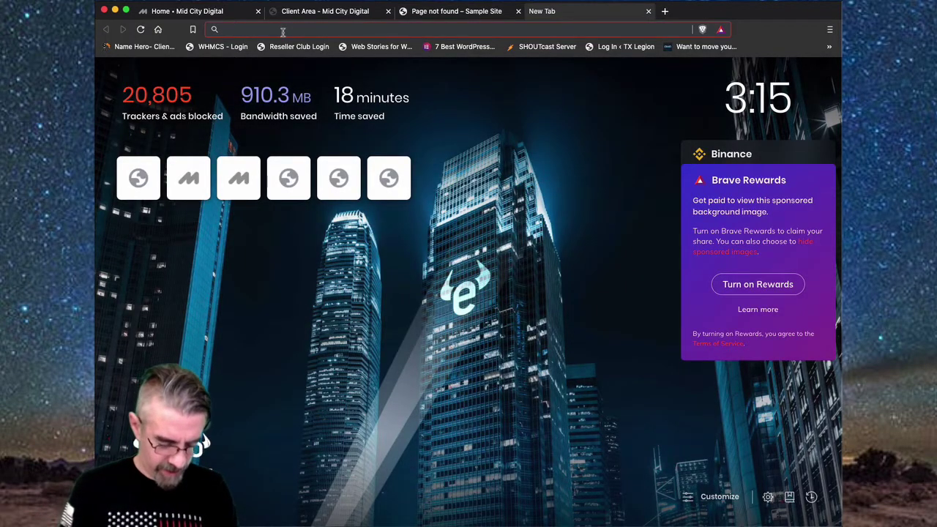
{"action": "type", "text": "what"}
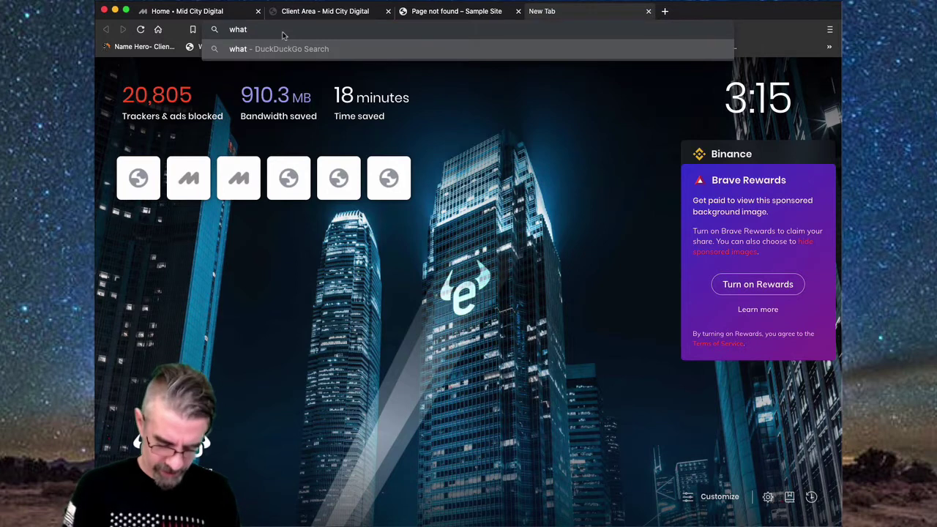
{"action": "type", "text": " is that wor"}
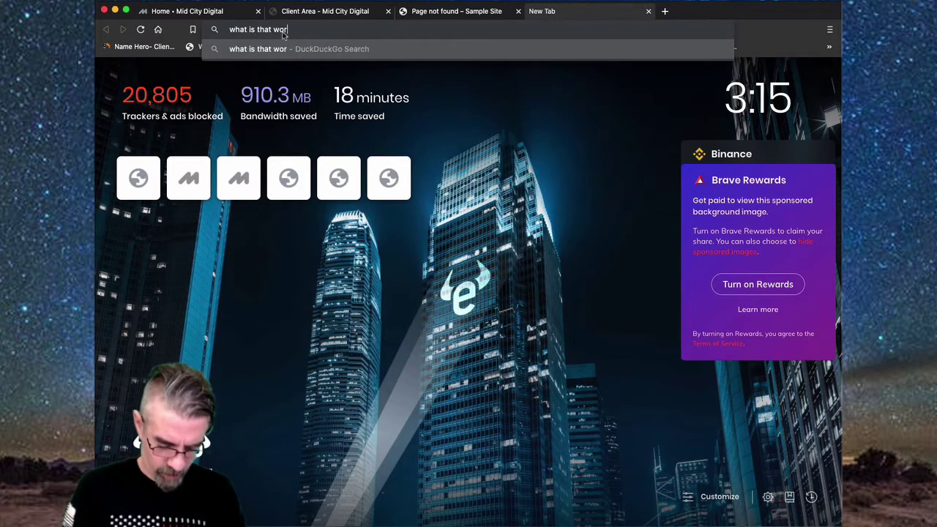
{"action": "type", "text": "dpress the"}
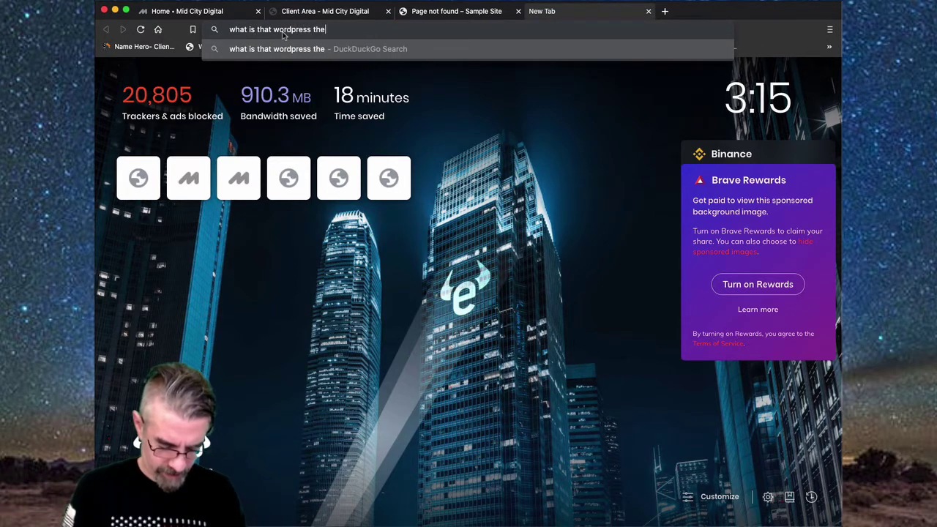
{"action": "type", "text": "me"}
{"action": "key", "text": "Return"}
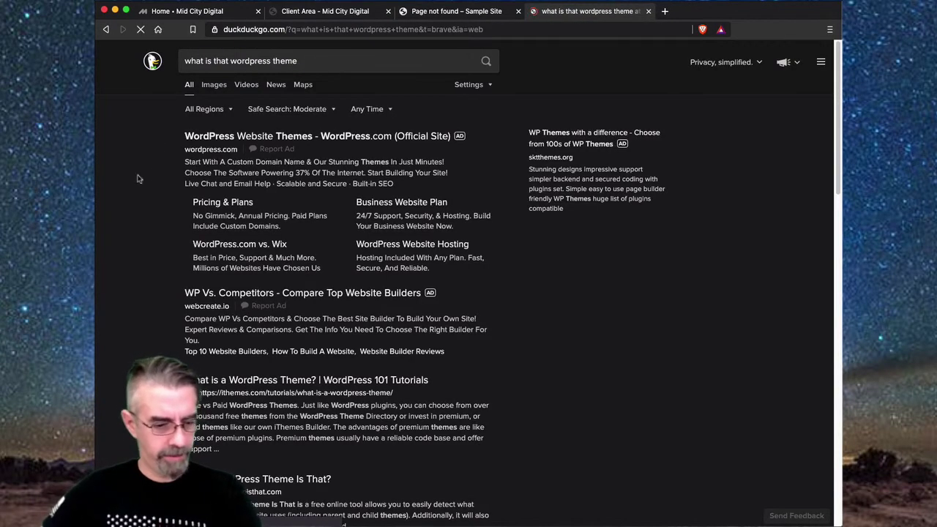
{"action": "scroll", "coordinate": [165, 280], "scroll_direction": "down", "scroll_amount": 2}
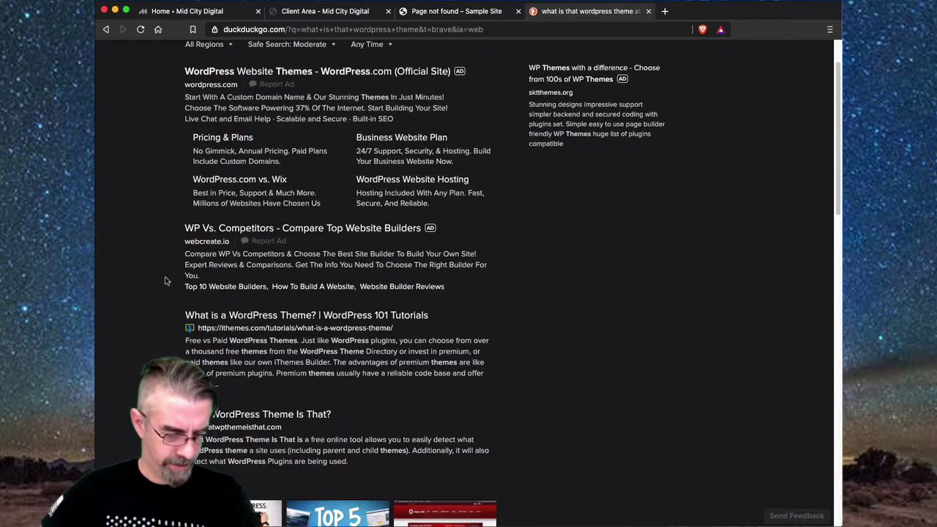
{"action": "scroll", "coordinate": [166, 281], "scroll_direction": "down", "scroll_amount": 2}
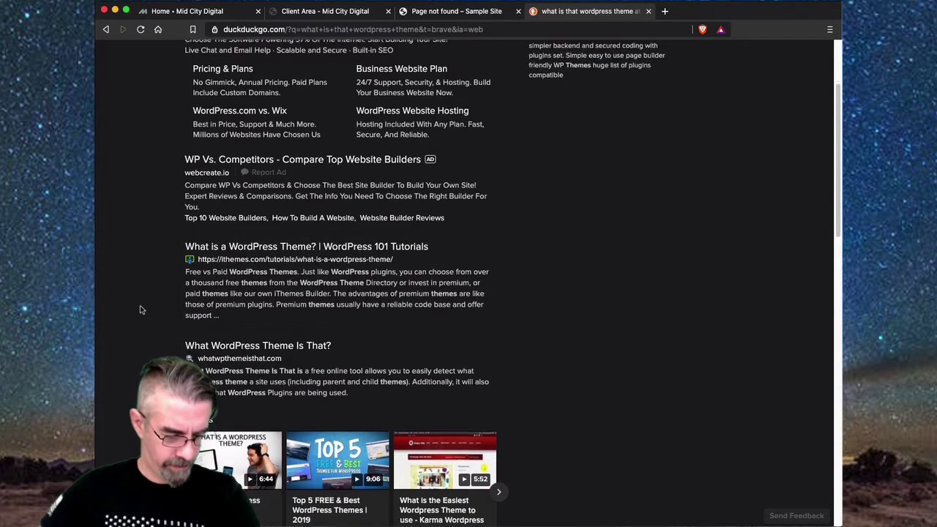
{"action": "scroll", "coordinate": [140, 306], "scroll_direction": "down", "scroll_amount": 1}
{"action": "left_click", "coordinate": [274, 328]}
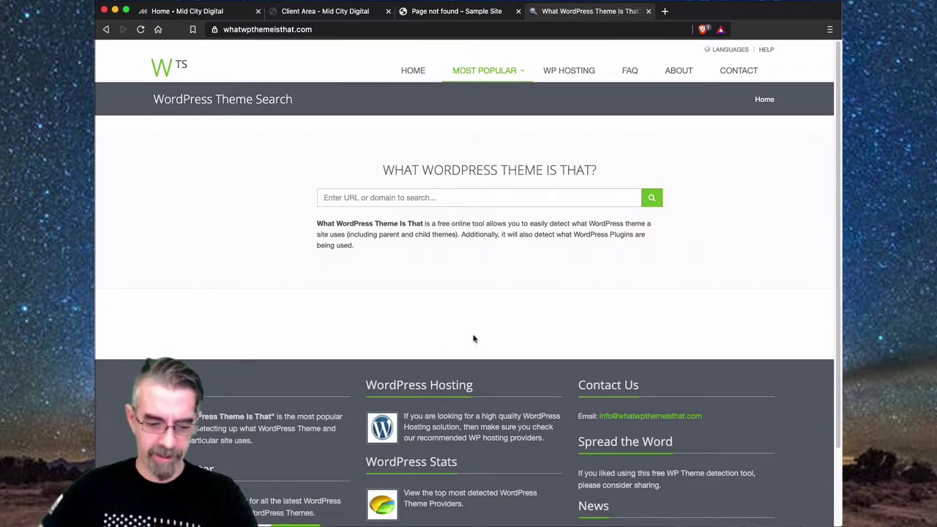
{"action": "mouse_move", "coordinate": [501, 77]}
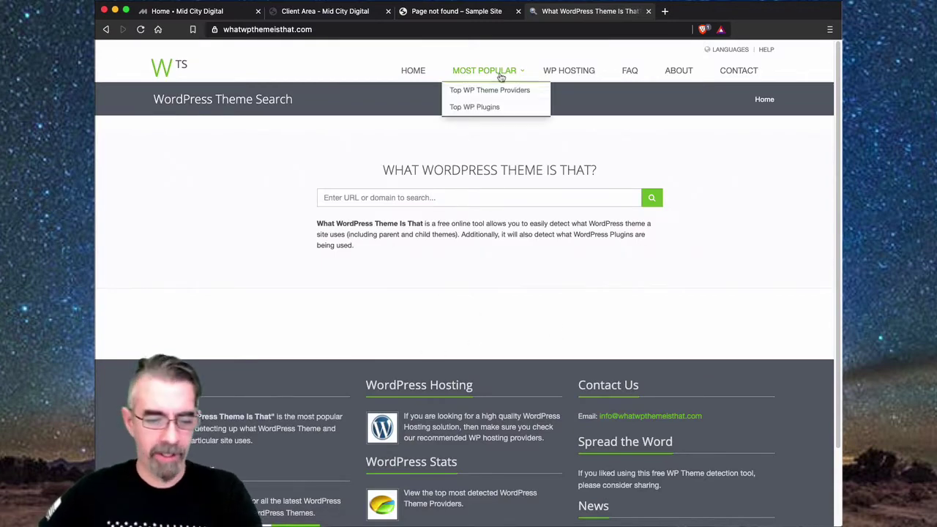
{"action": "left_click", "coordinate": [462, 13]}
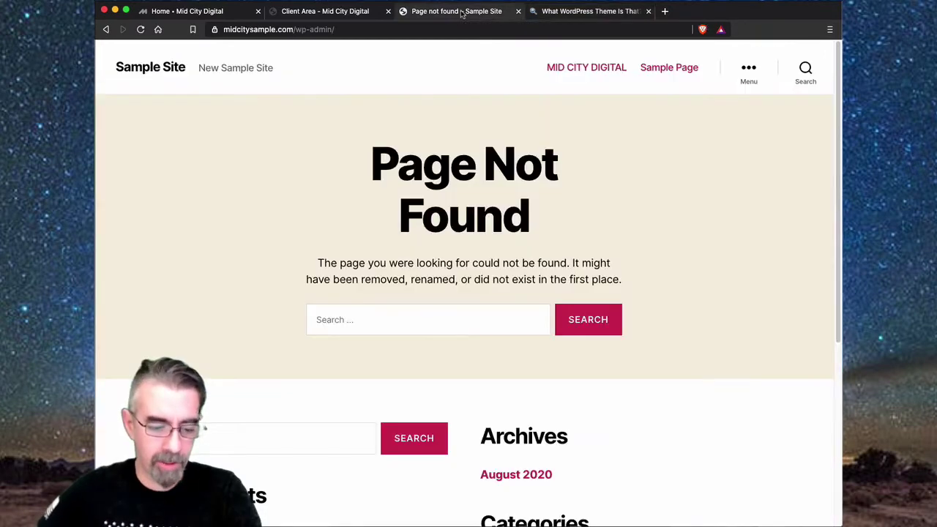
{"action": "left_click", "coordinate": [292, 29]}
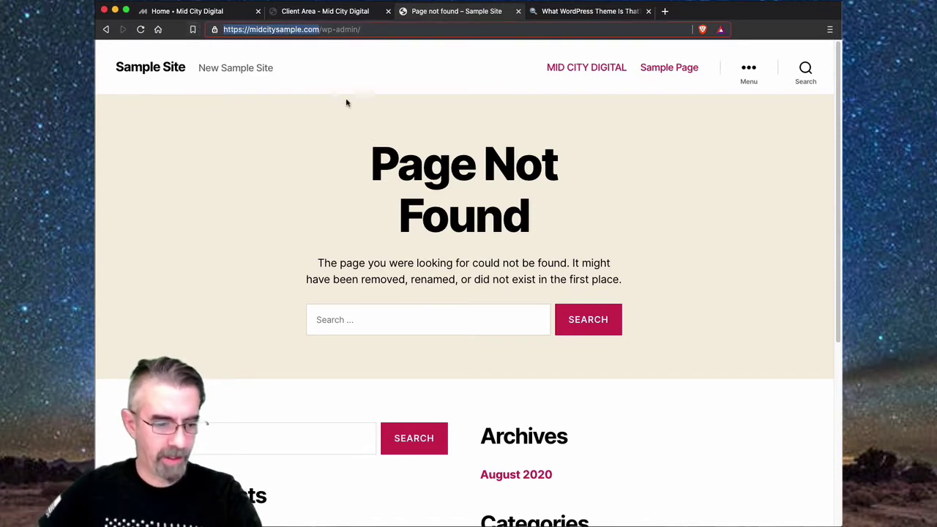
{"action": "left_click", "coordinate": [594, 12]}
{"action": "left_click", "coordinate": [358, 199]}
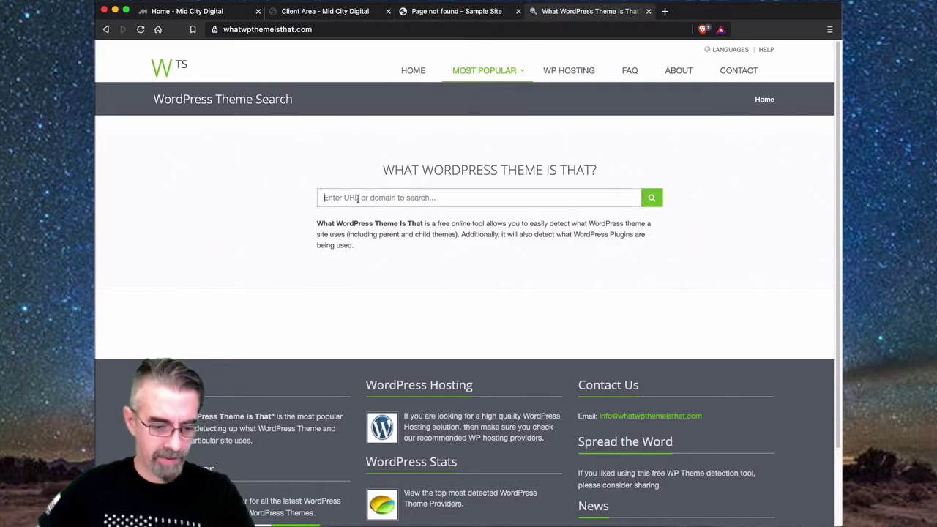
{"action": "type", "text": "https://midcitysample.com/"}
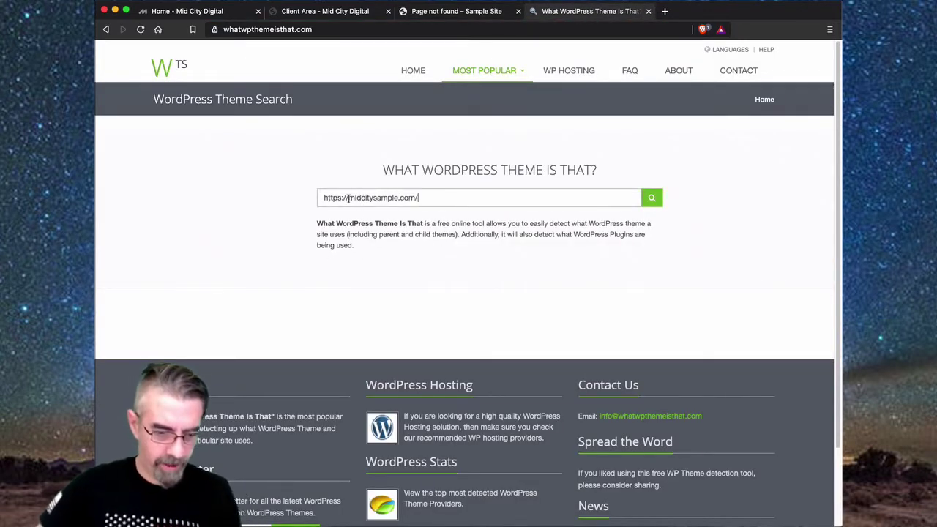
{"action": "left_click_drag", "start_coordinate": [348, 198], "coordinate": [311, 196]}
{"action": "key", "text": "BackSpace"}
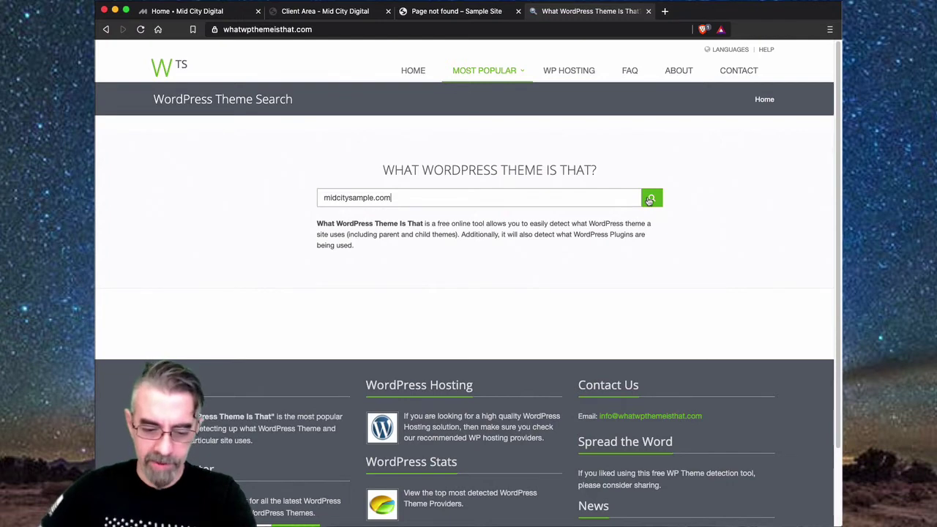
{"action": "left_click", "coordinate": [650, 200]}
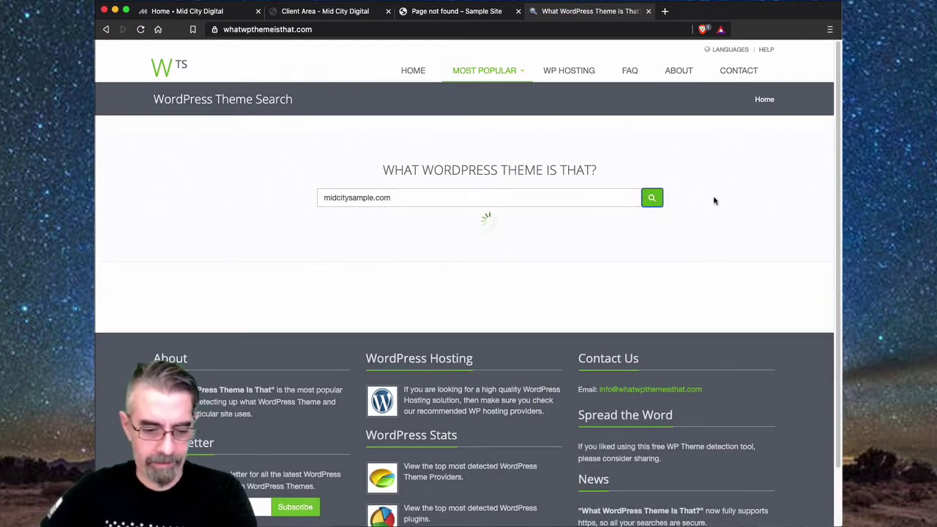
- Review the lookup results showing Twenty Twenty 1.5 and the detected Igniteup plugin
{"action": "scroll", "coordinate": [714, 200], "scroll_direction": "down", "scroll_amount": 1}
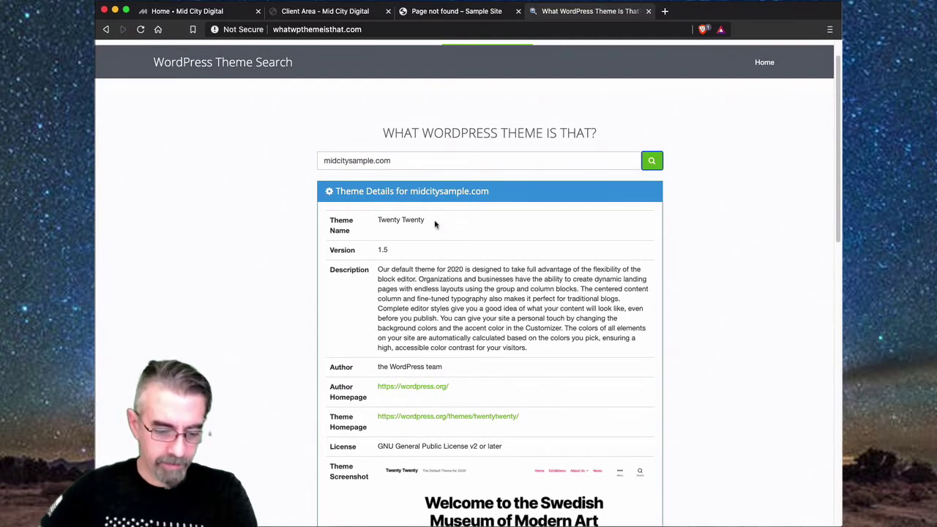
{"action": "scroll", "coordinate": [435, 224], "scroll_direction": "down", "scroll_amount": 1}
{"action": "scroll", "coordinate": [435, 225], "scroll_direction": "down", "scroll_amount": 3}
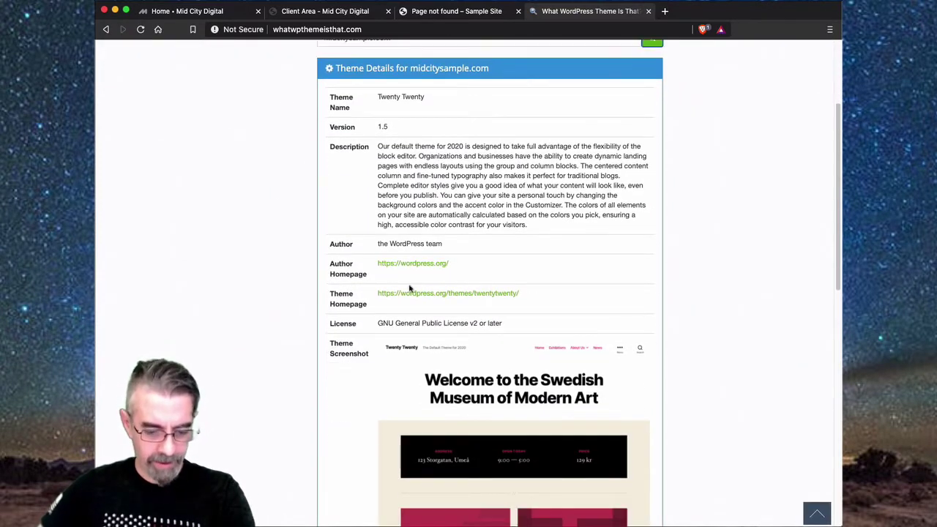
{"action": "scroll", "coordinate": [366, 293], "scroll_direction": "down", "scroll_amount": 2}
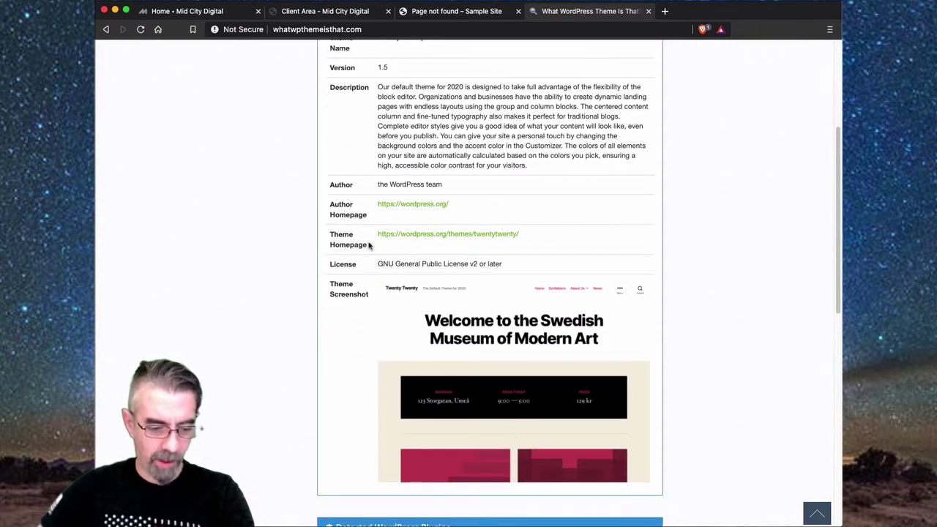
{"action": "scroll", "coordinate": [421, 369], "scroll_direction": "down", "scroll_amount": 4}
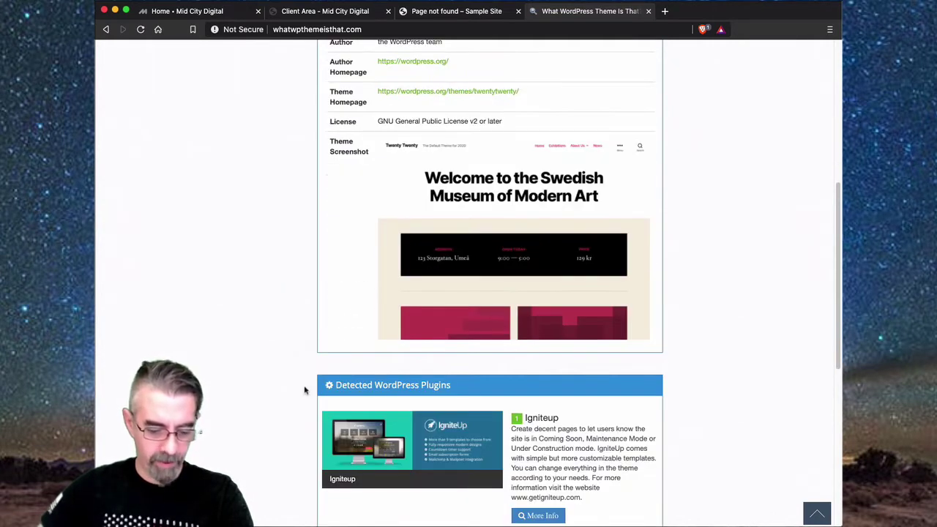
{"action": "scroll", "coordinate": [305, 391], "scroll_direction": "down", "scroll_amount": 2}
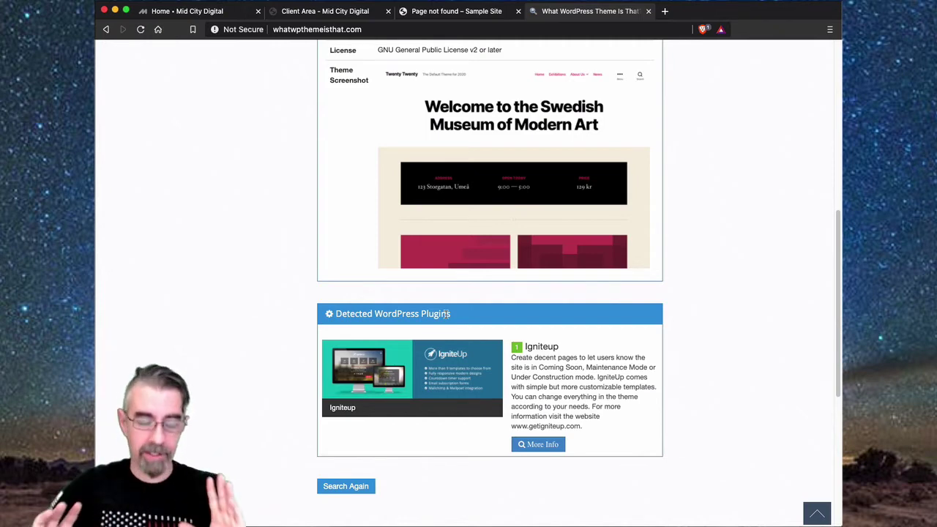
{"action": "scroll", "coordinate": [447, 314], "scroll_direction": "up", "scroll_amount": 6}
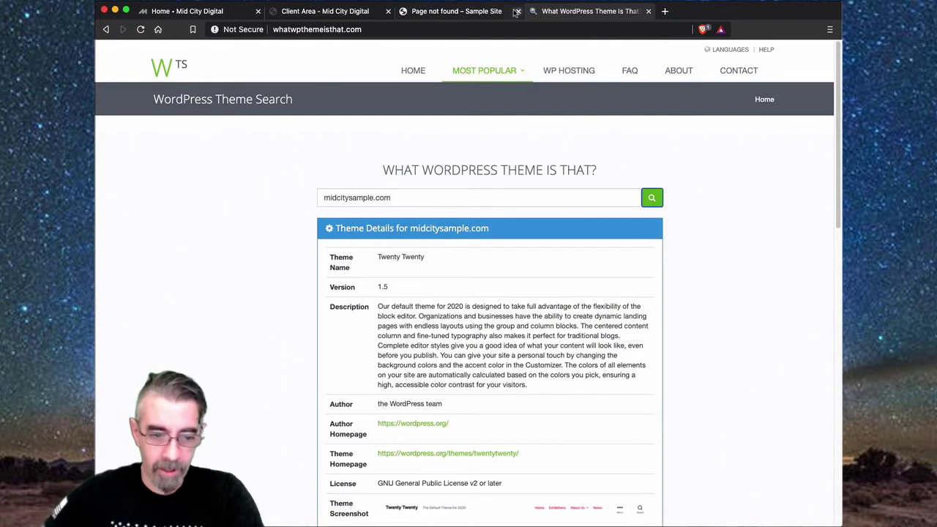
{"action": "left_click", "coordinate": [406, 198]}
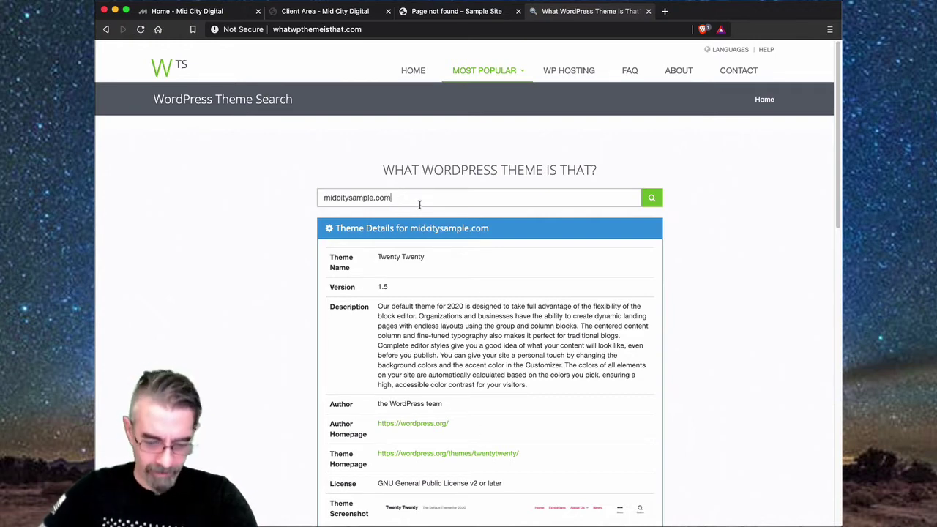
{"action": "scroll", "coordinate": [505, 408], "scroll_direction": "down", "scroll_amount": 3}
{"action": "scroll", "coordinate": [506, 408], "scroll_direction": "up", "scroll_amount": 3}
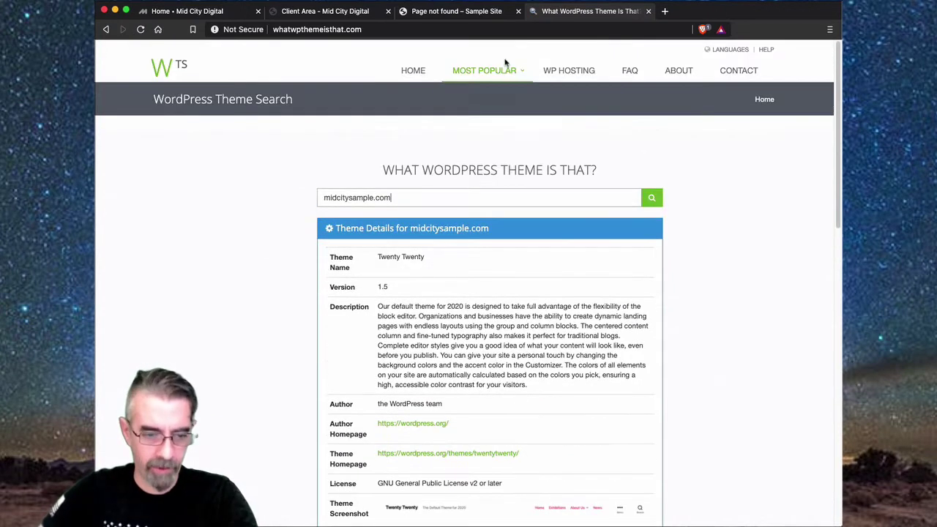
{"action": "left_click", "coordinate": [475, 11]}
- Replace wp-admin/ with sample-admin in the Sample Site address and load it
{"action": "left_click", "coordinate": [369, 30]}
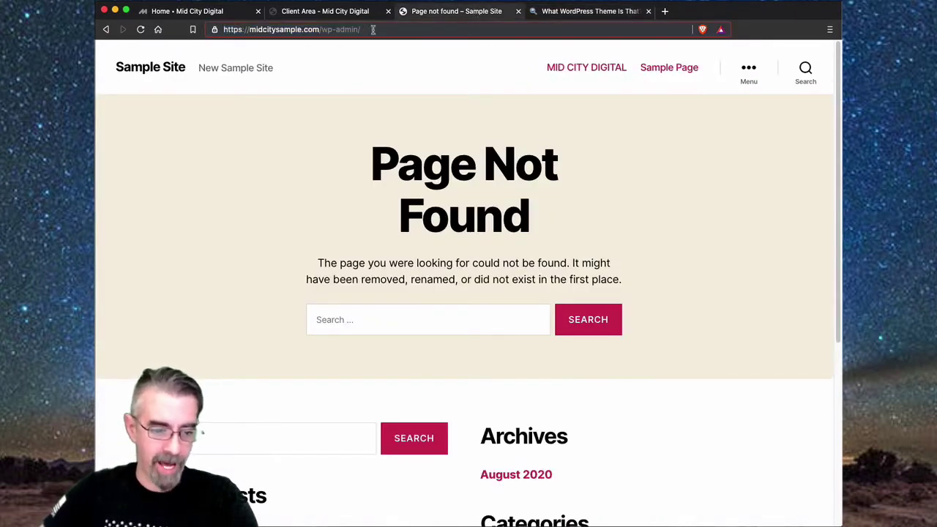
{"action": "left_click_drag", "start_coordinate": [373, 30], "coordinate": [322, 30]}
{"action": "type", "text": "sample-"}
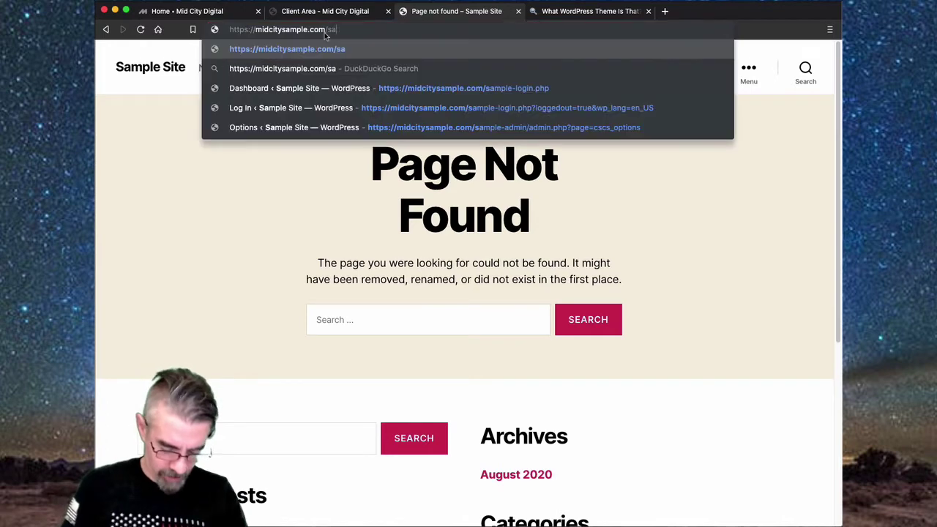
{"action": "type", "text": "admin"}
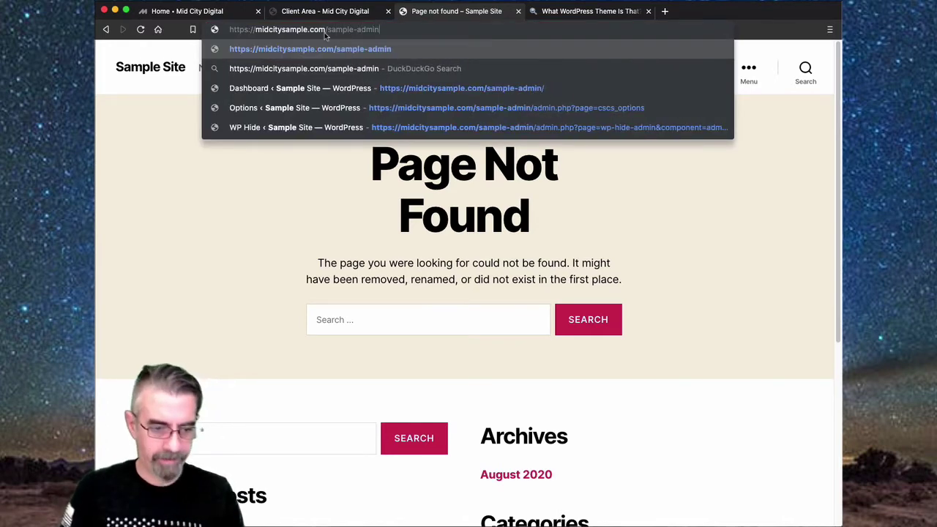
{"action": "key", "text": "Return"}
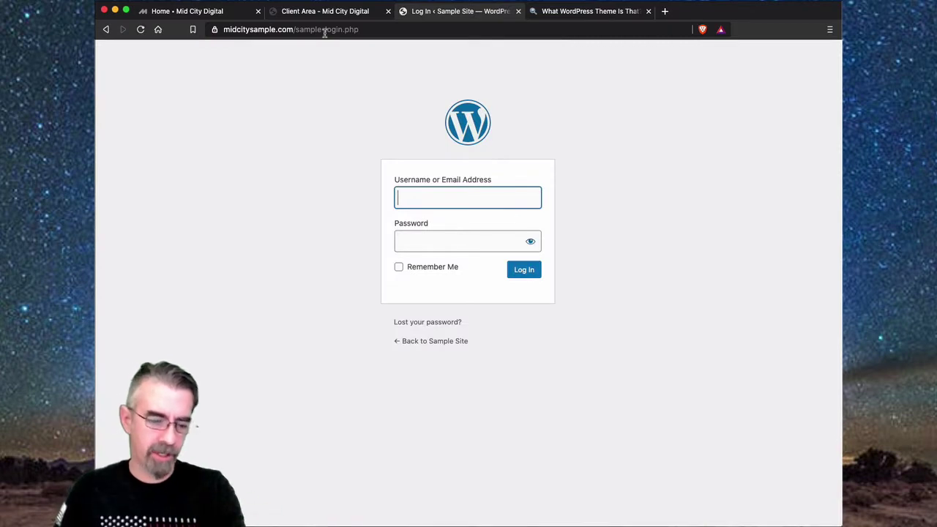
- Log in with the saved username and password to reach the Dashboard
{"action": "left_click", "coordinate": [448, 196]}
{"action": "left_click", "coordinate": [448, 222]}
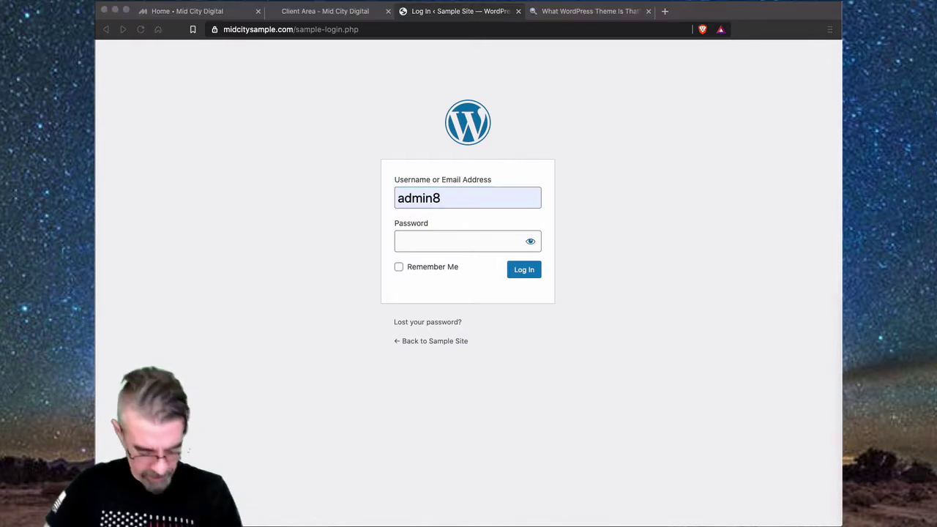
{"action": "left_click", "coordinate": [413, 241]}
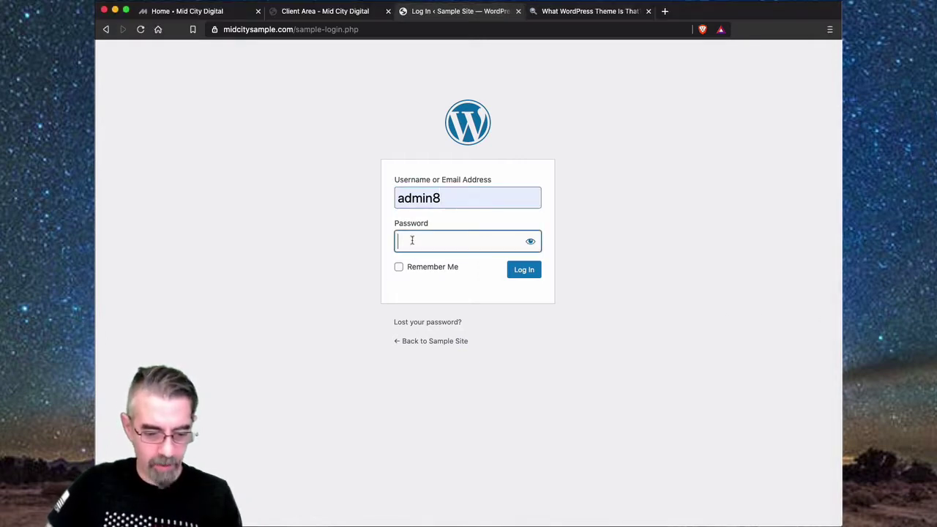
{"action": "key", "text": "super+v"}
{"action": "left_click", "coordinate": [523, 272]}
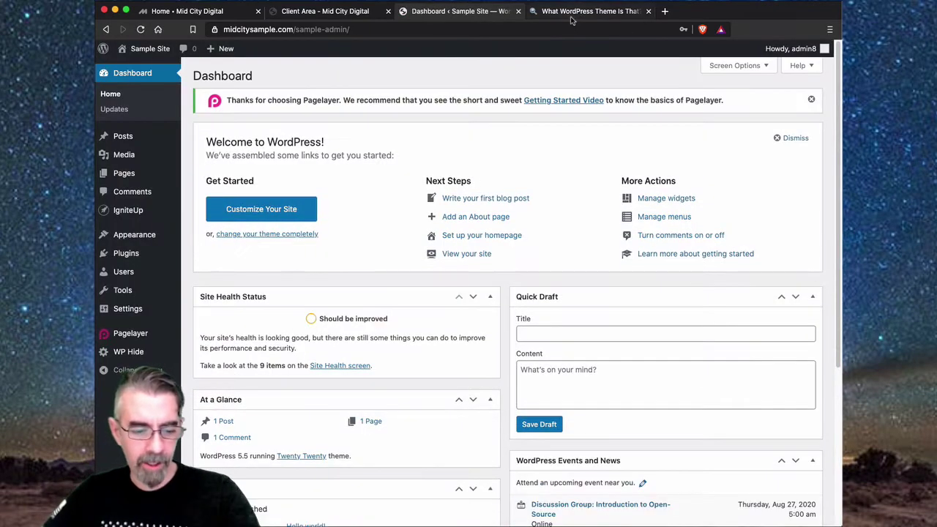
{"action": "mouse_move", "coordinate": [123, 353]}
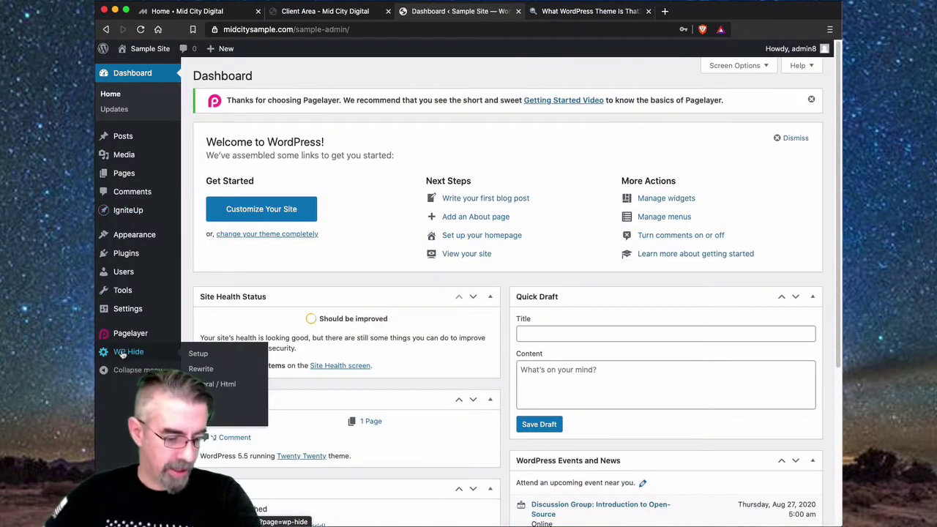
- Open WP Hide's Rewrite Theme settings and type sample-template into the New Theme Path field
{"action": "left_click", "coordinate": [202, 370]}
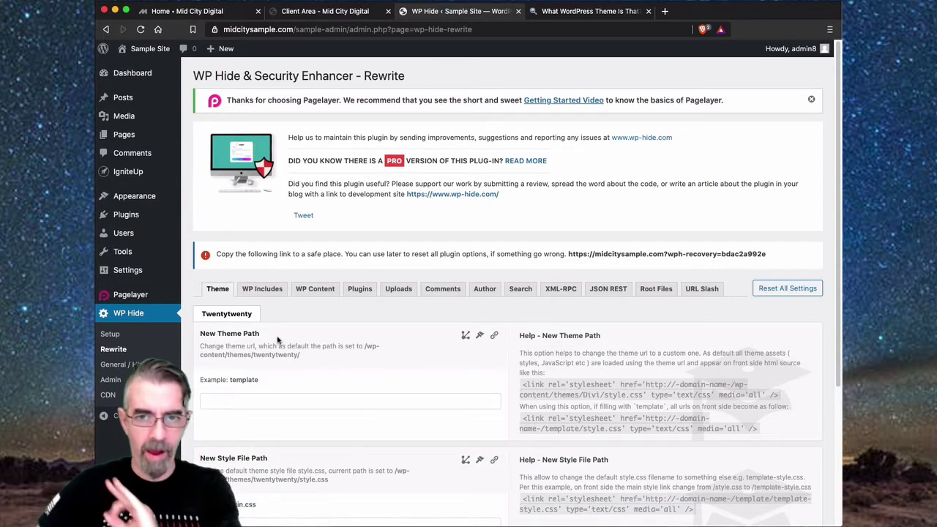
{"action": "scroll", "coordinate": [282, 337], "scroll_direction": "down", "scroll_amount": 1}
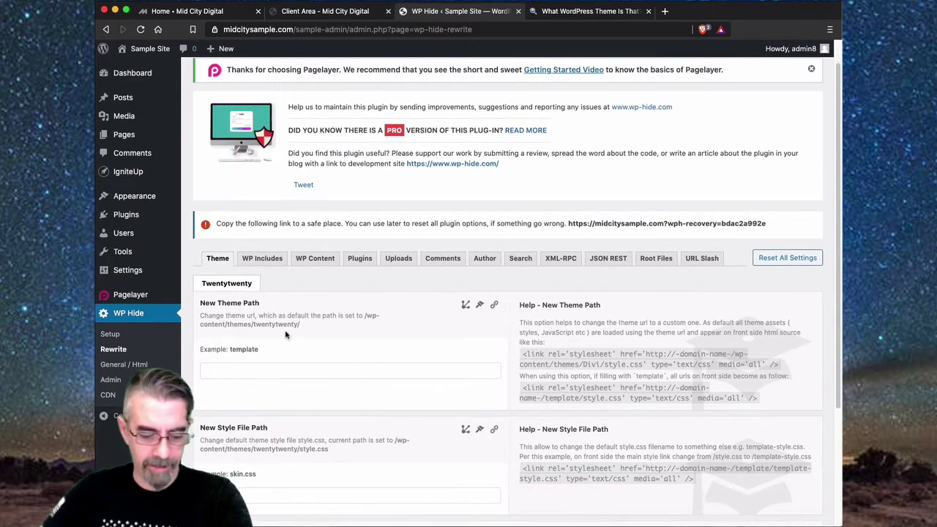
{"action": "scroll", "coordinate": [286, 335], "scroll_direction": "down", "scroll_amount": 3}
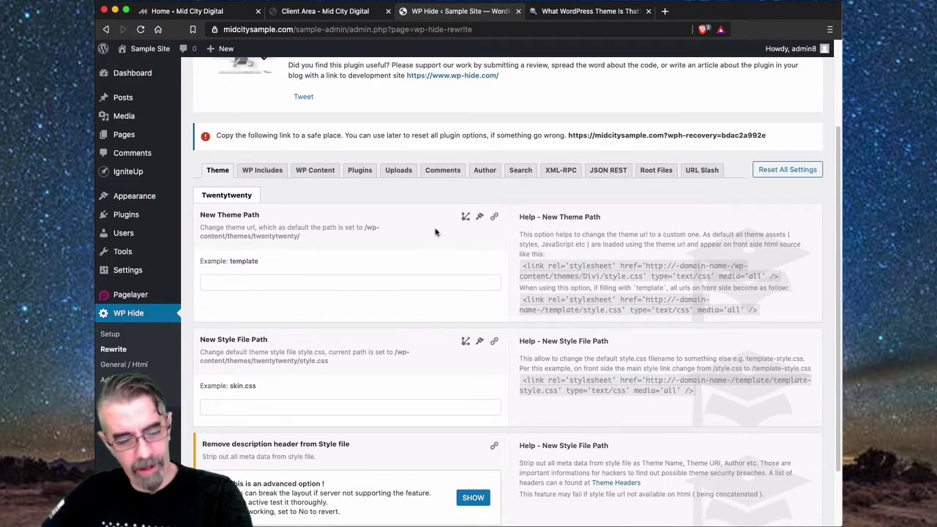
{"action": "scroll", "coordinate": [359, 224], "scroll_direction": "down", "scroll_amount": 1}
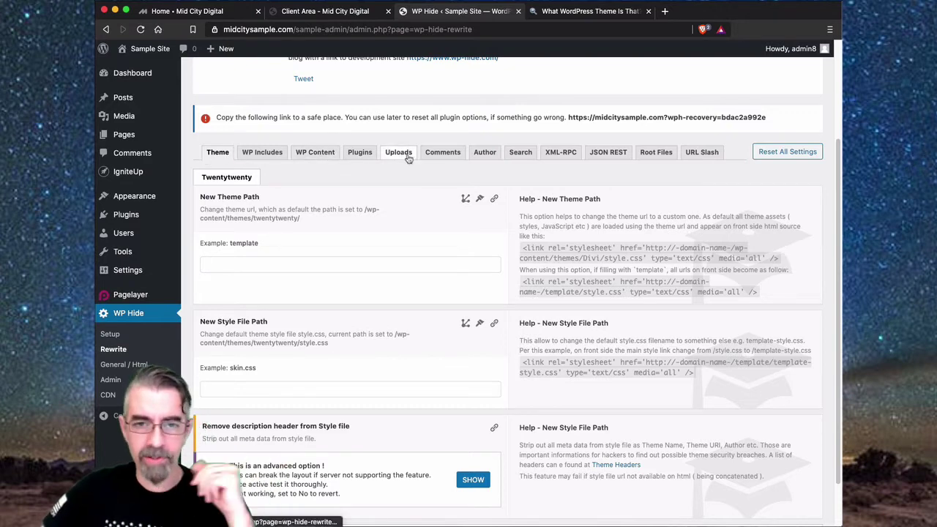
{"action": "left_click", "coordinate": [263, 270]}
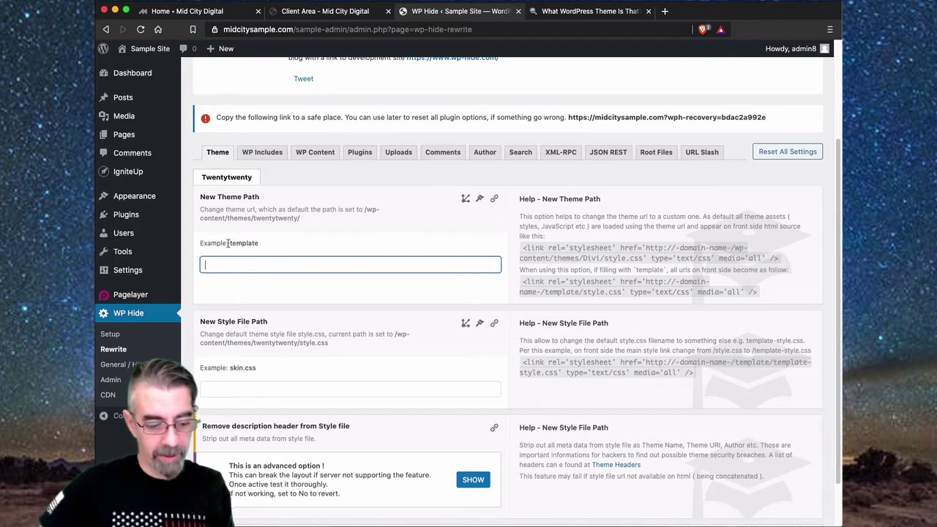
{"action": "left_click_drag", "start_coordinate": [231, 245], "coordinate": [269, 250]}
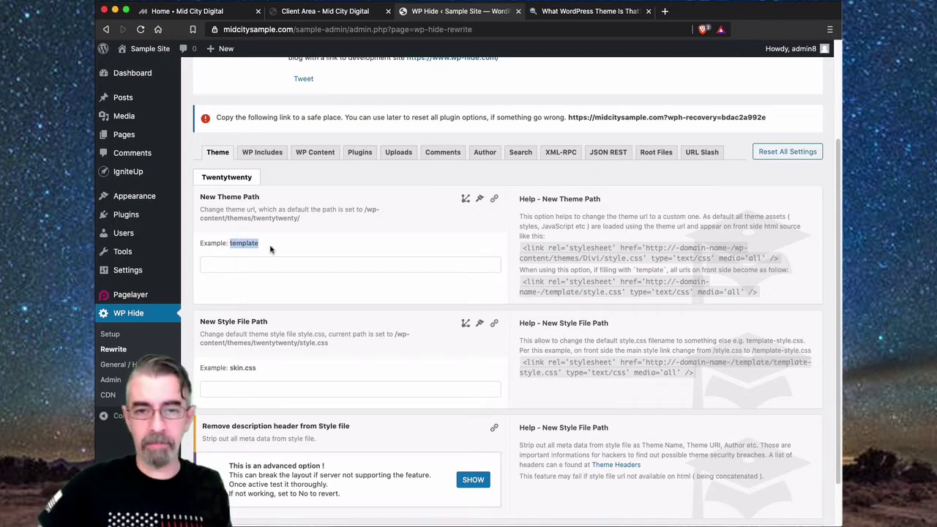
{"action": "left_click", "coordinate": [258, 266]}
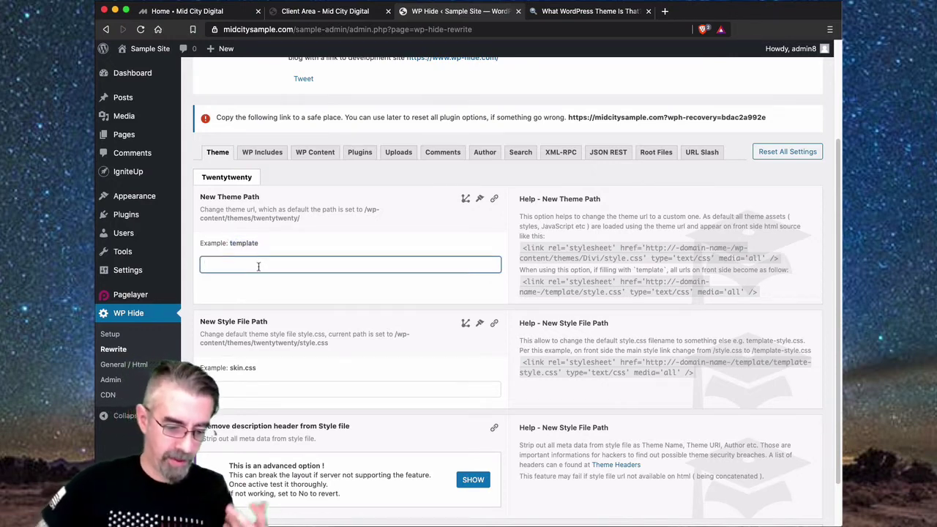
{"action": "type", "text": "sampl"}
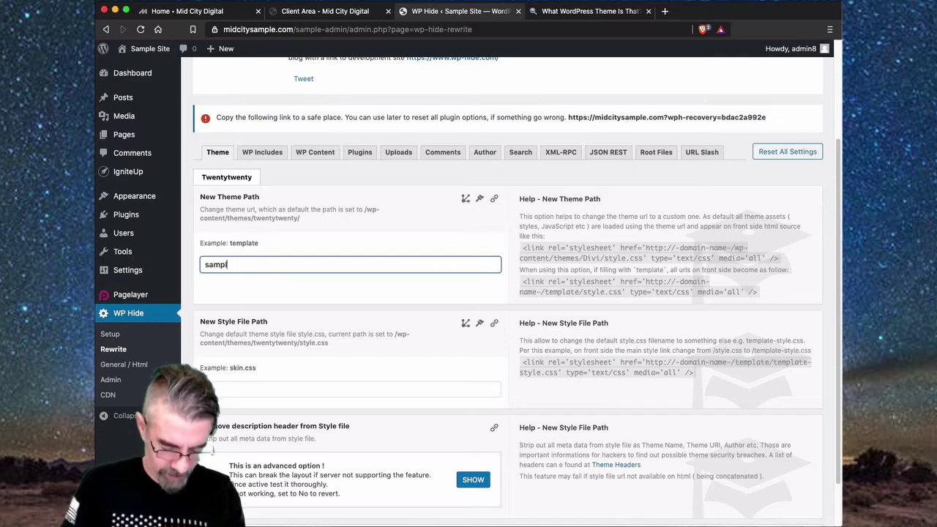
{"action": "type", "text": "e-templa"}
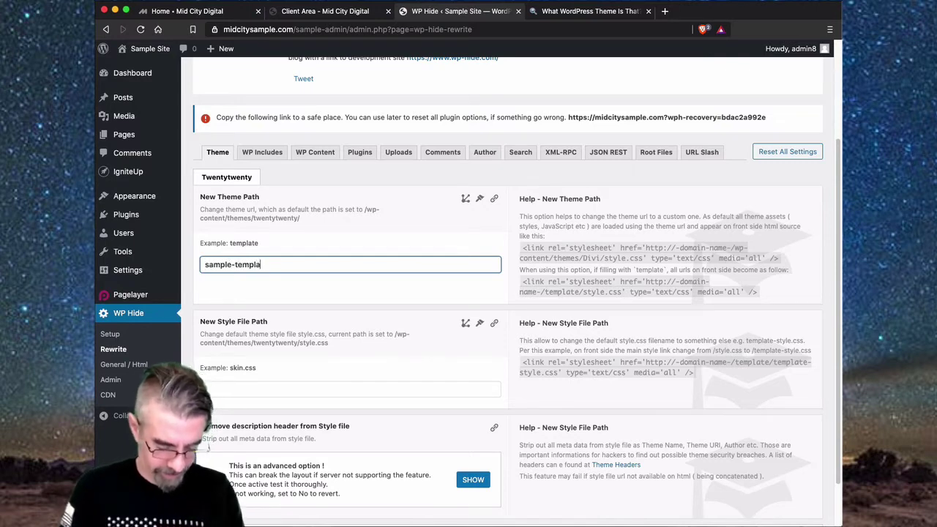
{"action": "type", "text": "te"}
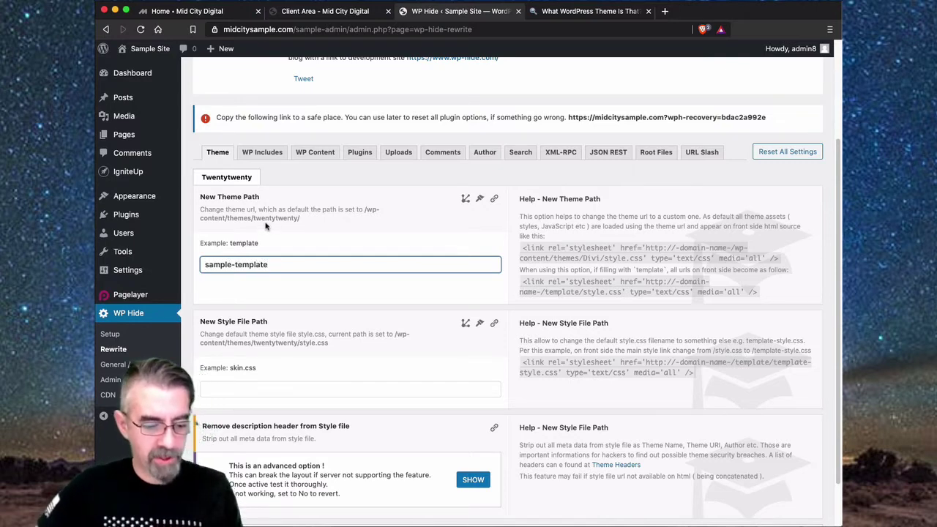
- Finish the sample-template theme path and start entering the sample-style.css style file name
{"action": "left_click", "coordinate": [230, 220]}
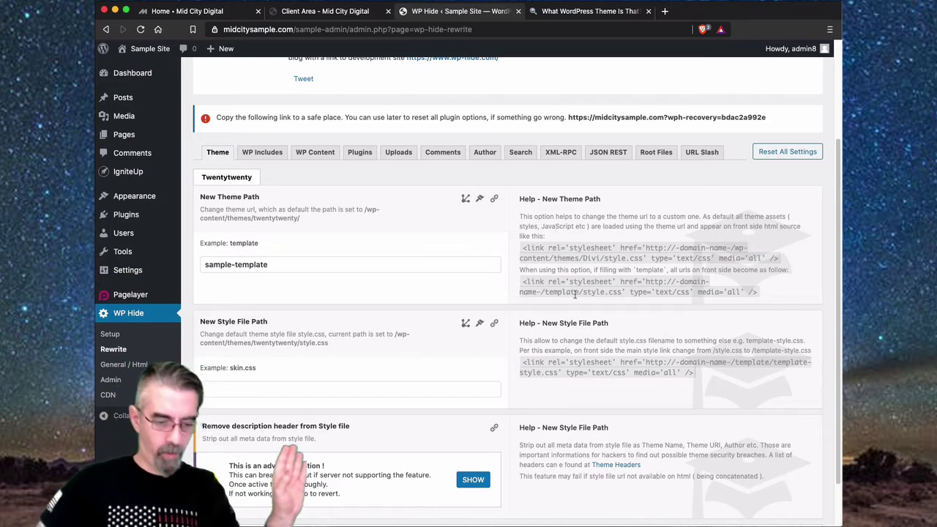
{"action": "scroll", "coordinate": [362, 303], "scroll_direction": "down", "scroll_amount": 2}
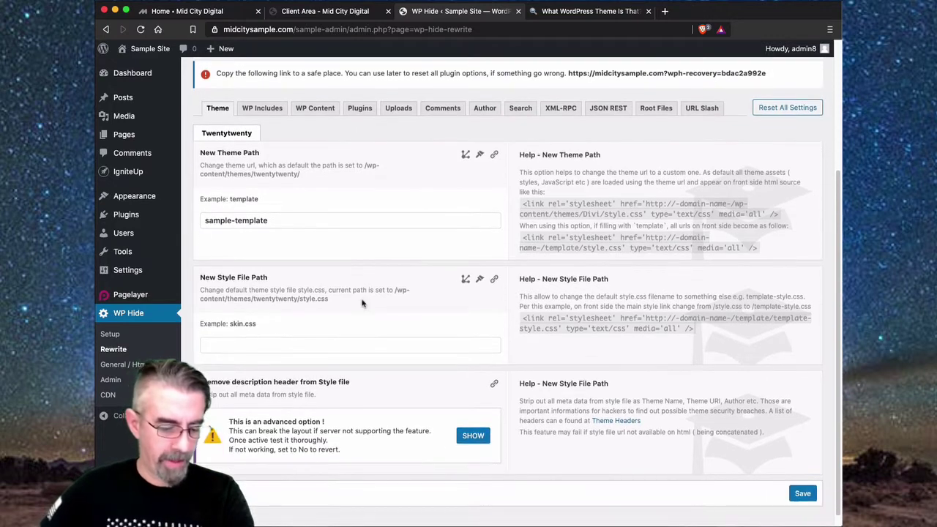
{"action": "scroll", "coordinate": [290, 289], "scroll_direction": "down", "scroll_amount": 1}
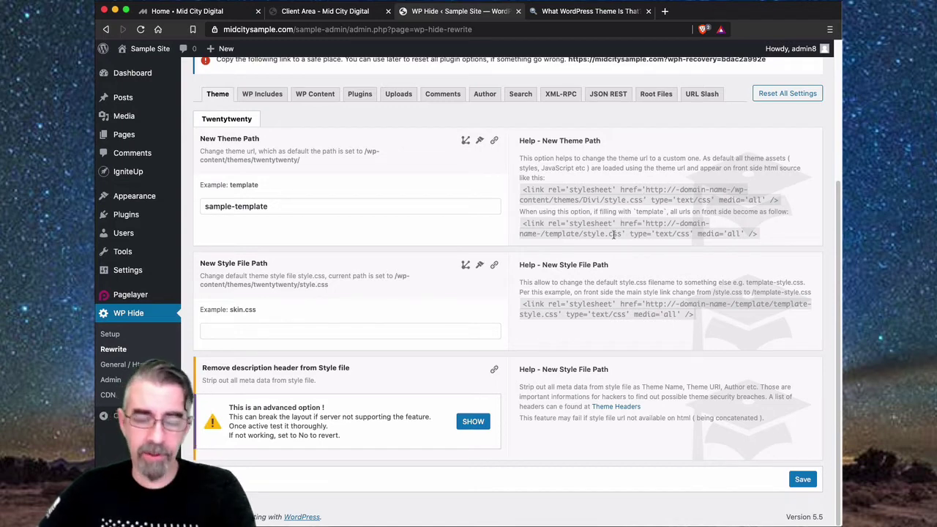
{"action": "left_click", "coordinate": [247, 331]}
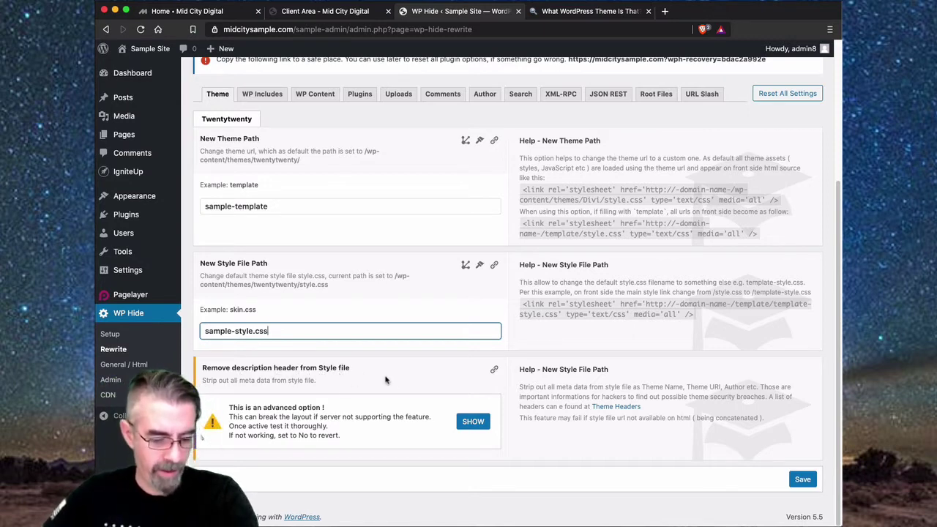
- Show the Remove description header options, then clear the WP Hide cache
{"action": "left_click", "coordinate": [473, 422]}
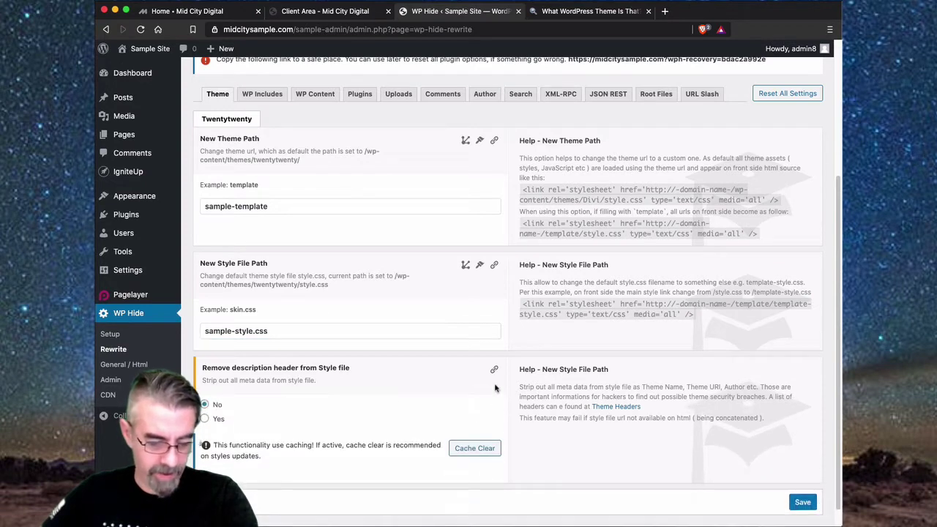
{"action": "scroll", "coordinate": [315, 418], "scroll_direction": "down", "scroll_amount": 1}
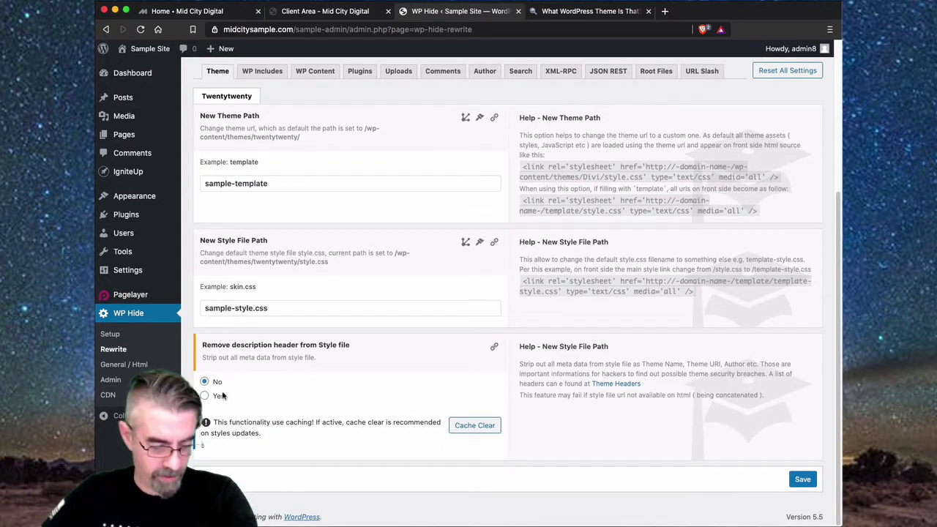
{"action": "left_click", "coordinate": [474, 426]}
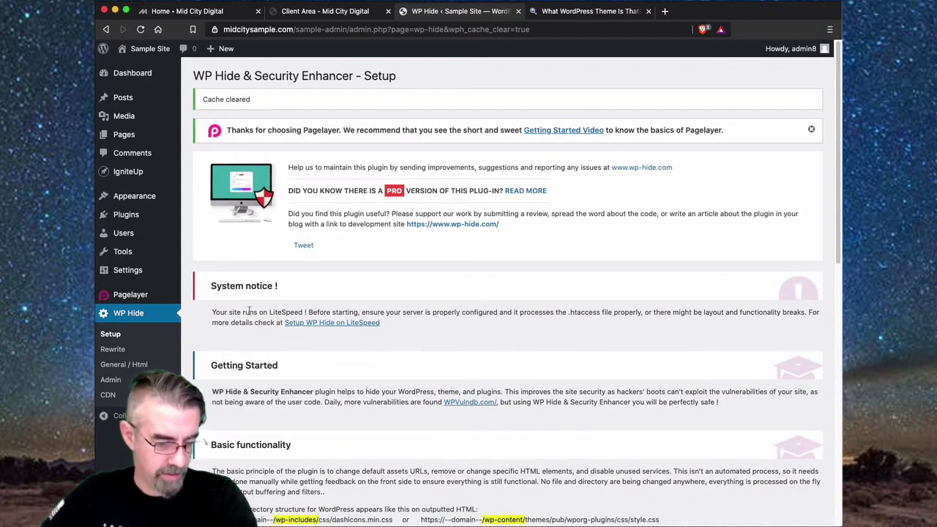
- In WP Hide Rewrite settings, set the new theme path to sample-template
{"action": "scroll", "coordinate": [207, 336], "scroll_direction": "down", "scroll_amount": 2}
{"action": "left_click", "coordinate": [130, 366]}
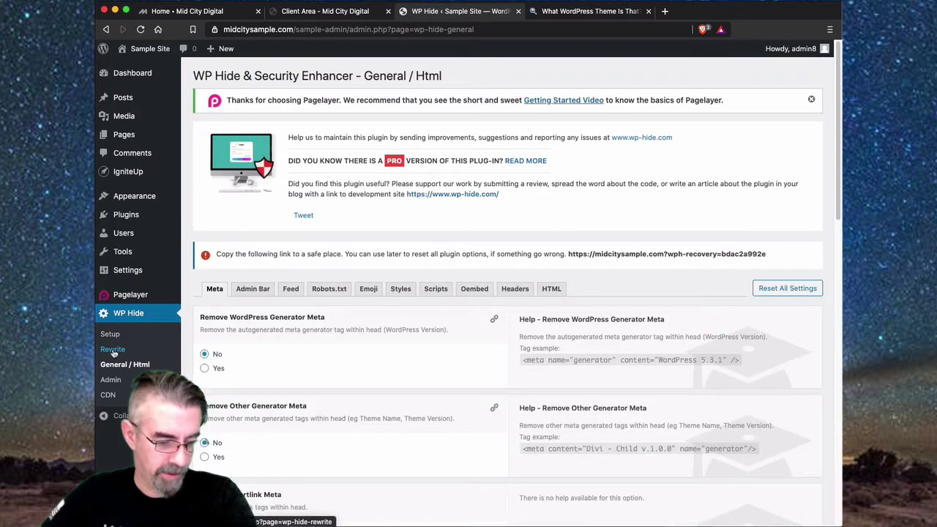
{"action": "left_click", "coordinate": [113, 352]}
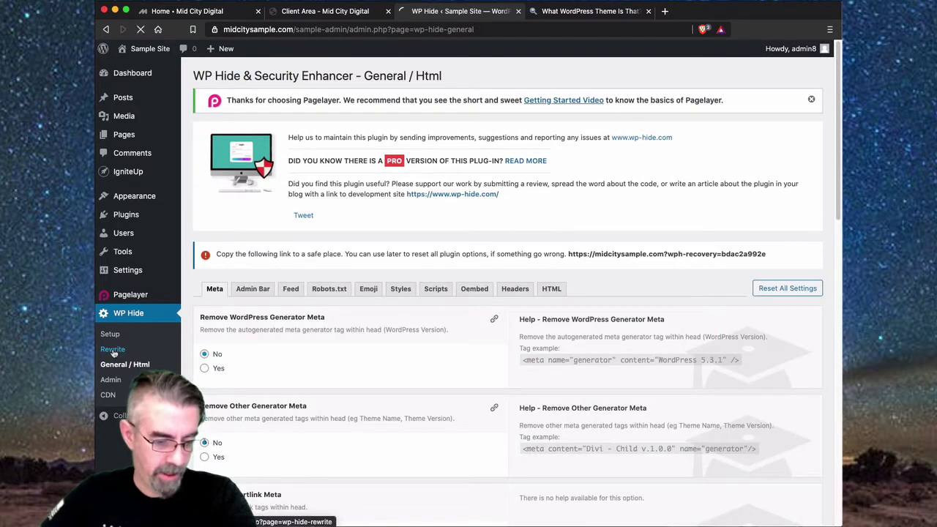
{"action": "scroll", "coordinate": [326, 333], "scroll_direction": "down", "scroll_amount": 3}
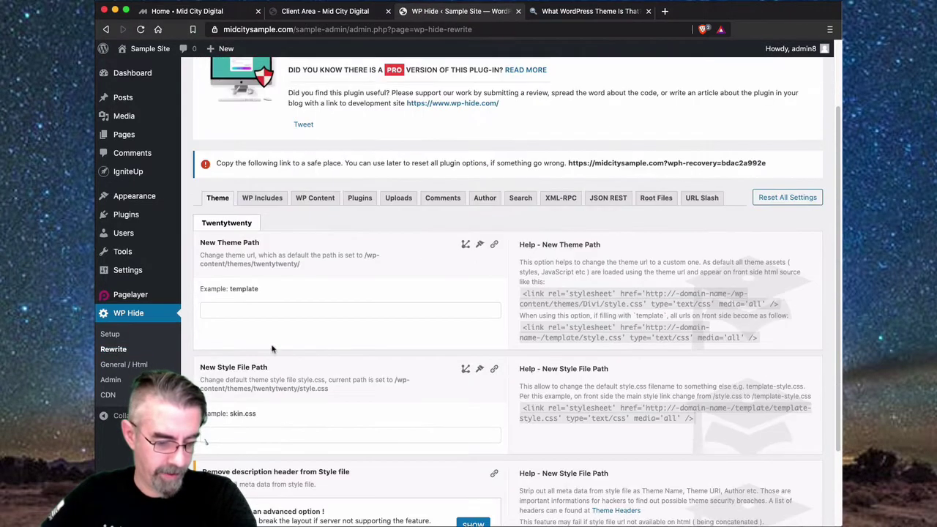
{"action": "left_click", "coordinate": [245, 308]}
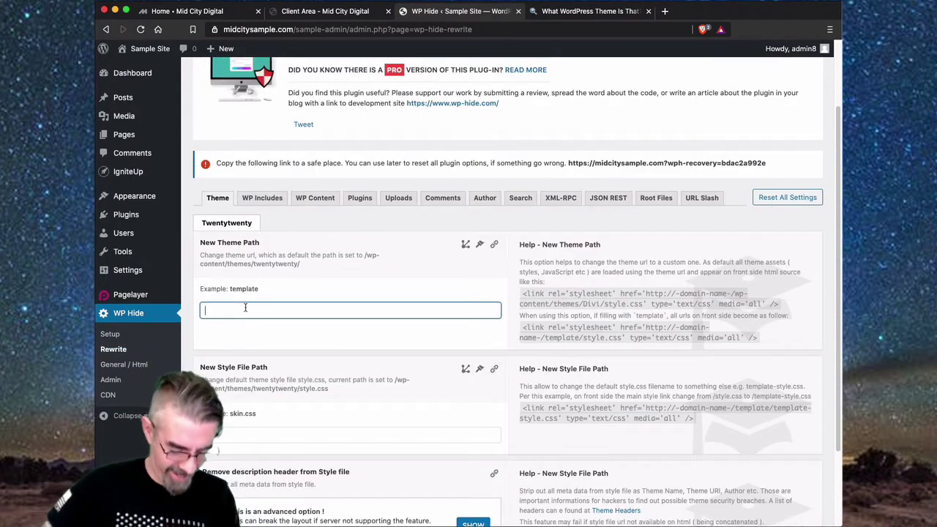
{"action": "scroll", "coordinate": [246, 317], "scroll_direction": "down", "scroll_amount": 1}
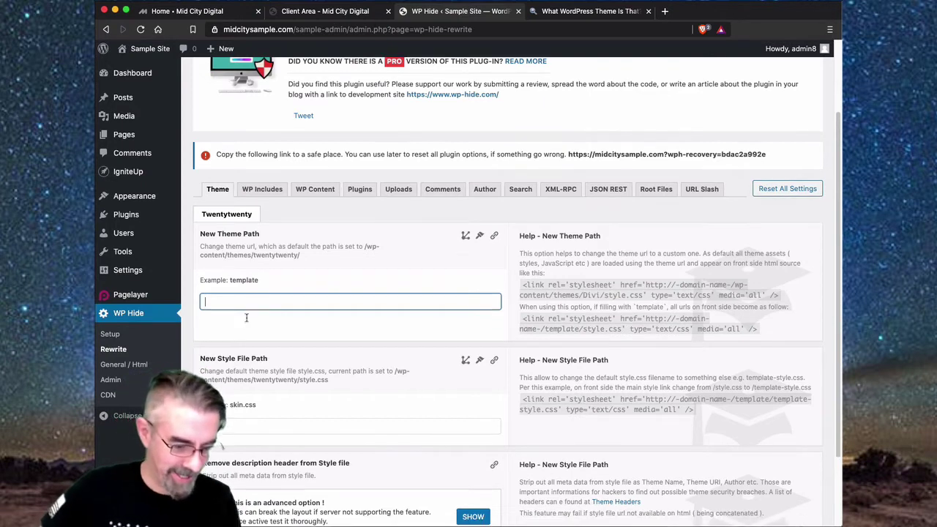
{"action": "type", "text": "sample"}
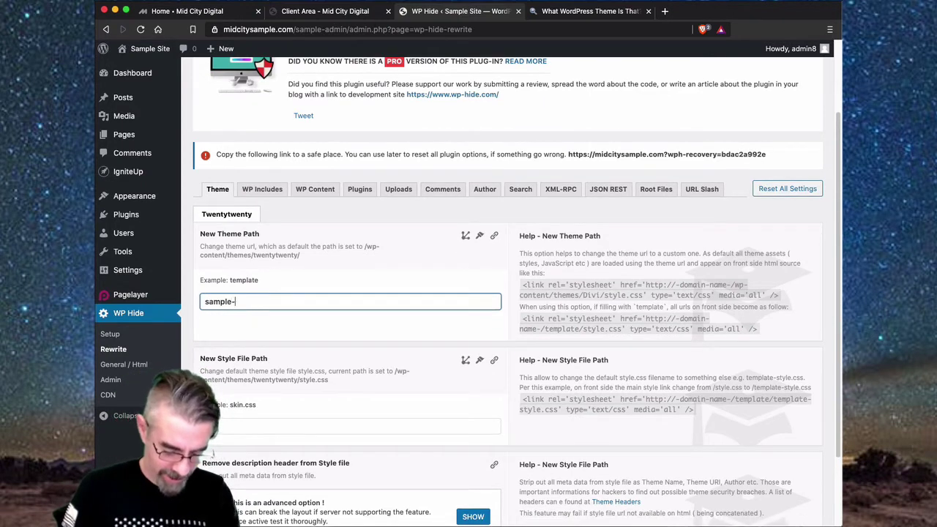
{"action": "type", "text": "-template"}
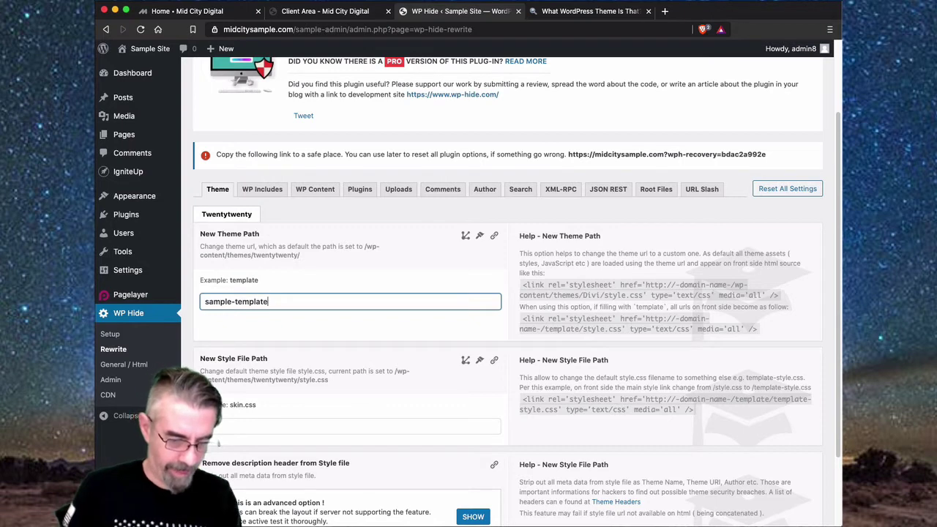
- Set style file to sample-style.css, remove description header Yes, and save
{"action": "left_click", "coordinate": [215, 426]}
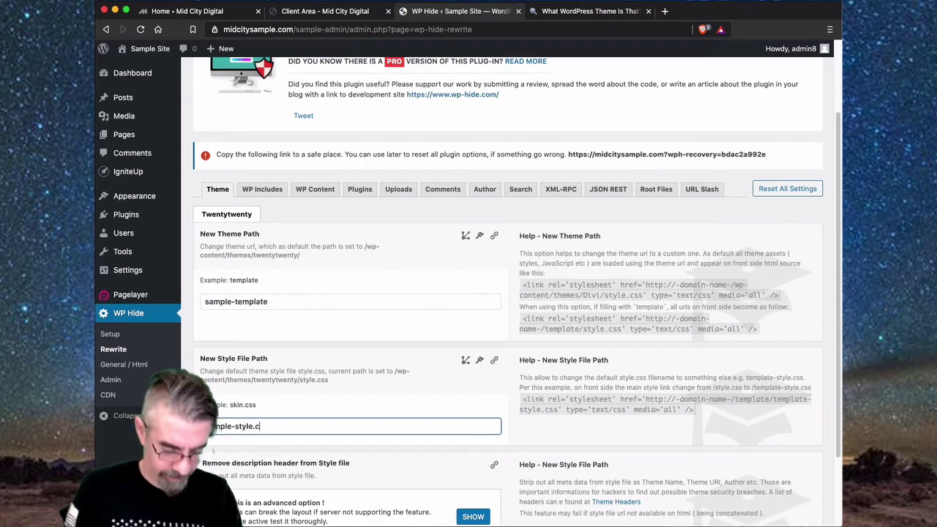
{"action": "scroll", "coordinate": [508, 448], "scroll_direction": "down", "scroll_amount": 3}
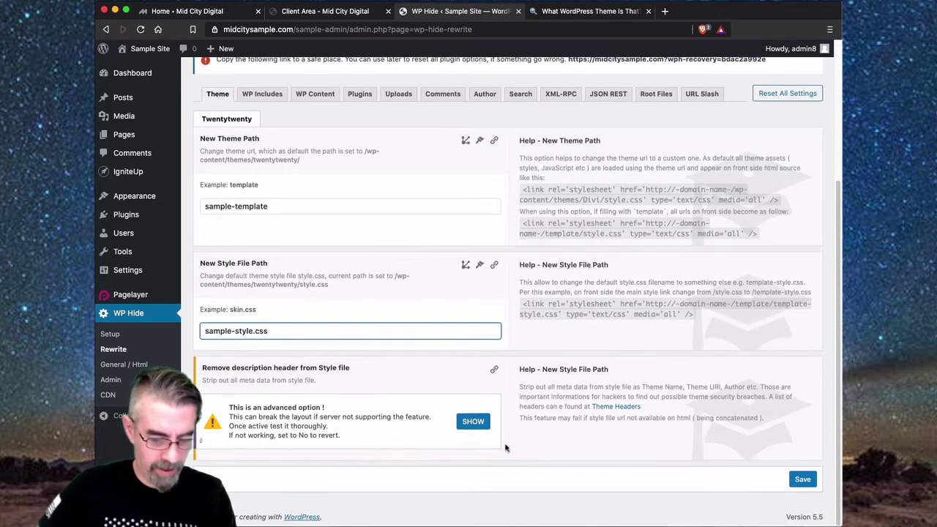
{"action": "left_click", "coordinate": [475, 424]}
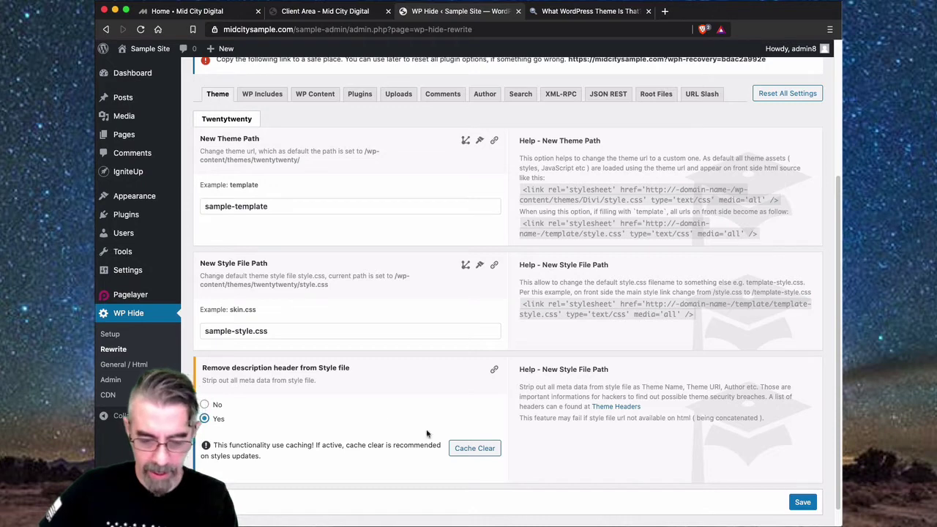
{"action": "left_click", "coordinate": [802, 504]}
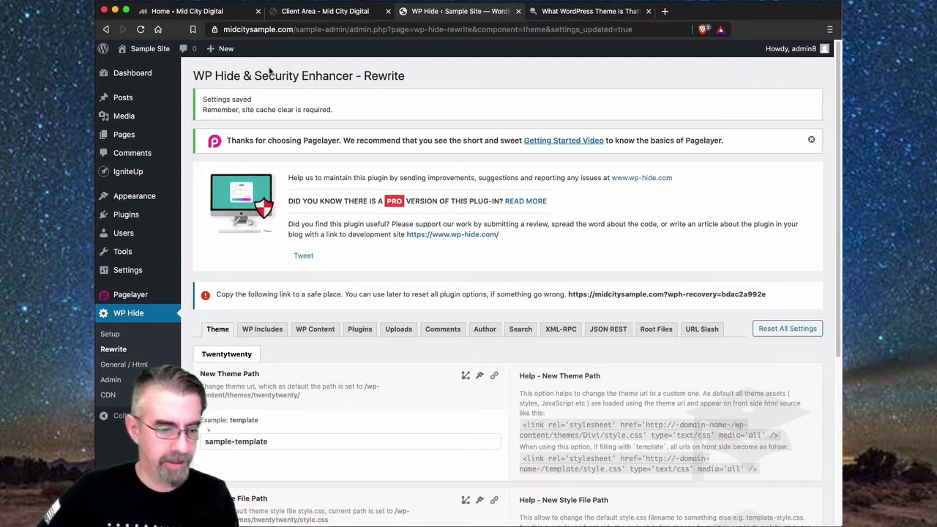
- Open the live Sample Site in a new tab and switch to it
{"action": "right_click", "coordinate": [149, 51]}
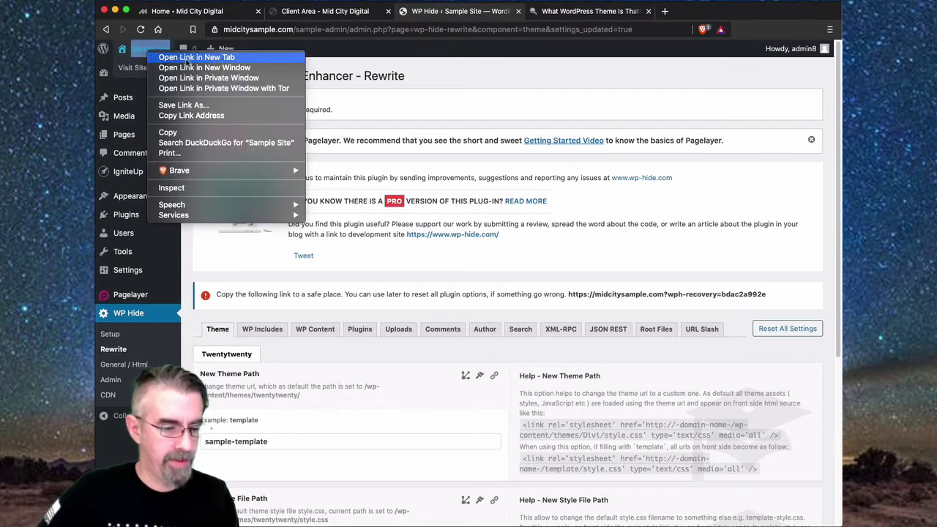
{"action": "left_click", "coordinate": [187, 59]}
{"action": "key", "text": "ctrl+Tab"}
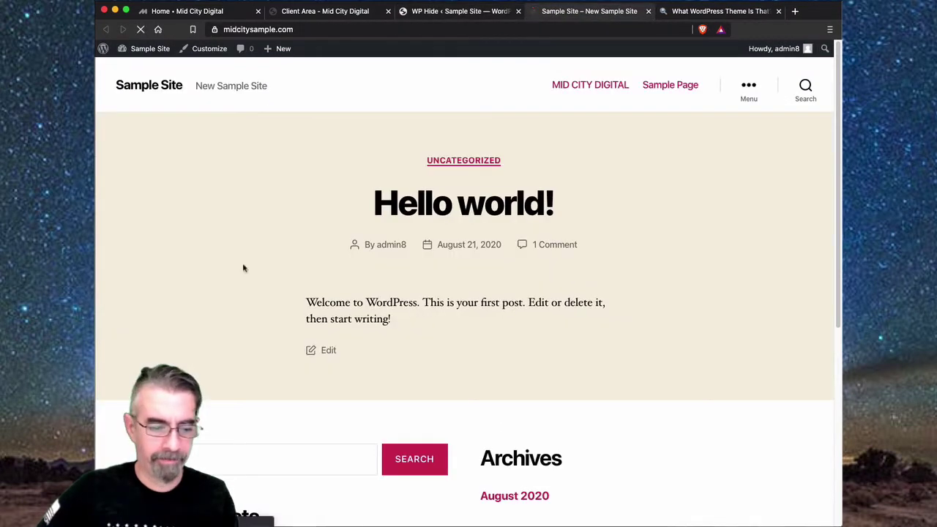
- View the front page's source and search it for 'twenty', jumping to the last match
{"action": "right_click", "coordinate": [283, 179]}
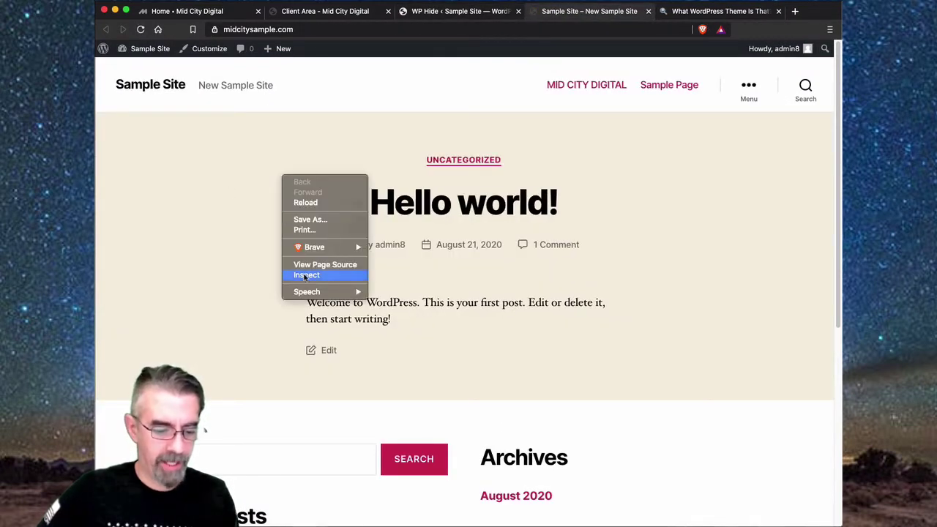
{"action": "left_click", "coordinate": [301, 265]}
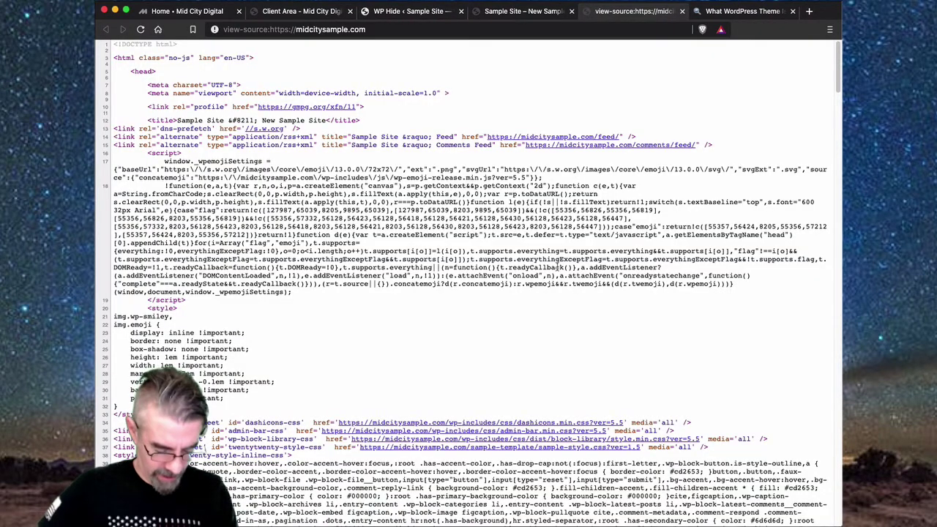
{"action": "key", "text": "ctrl+f"}
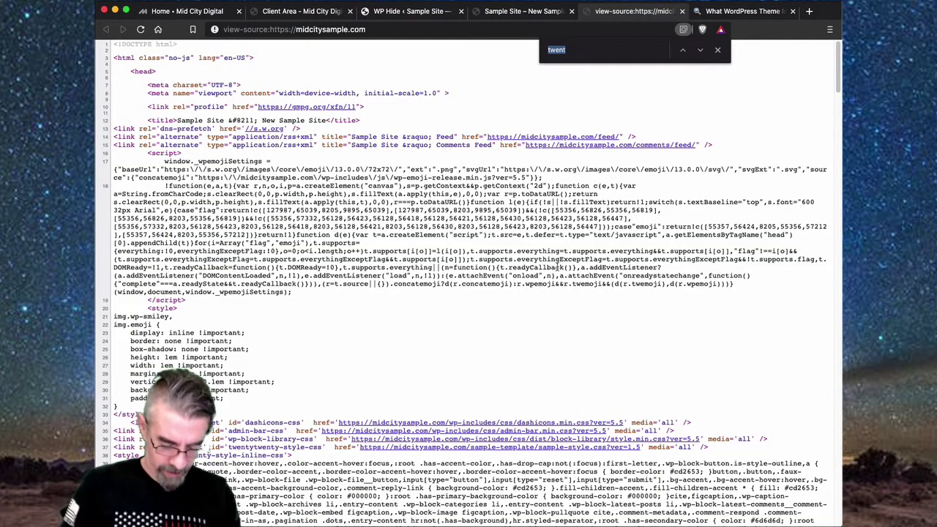
{"action": "type", "text": "twenty"}
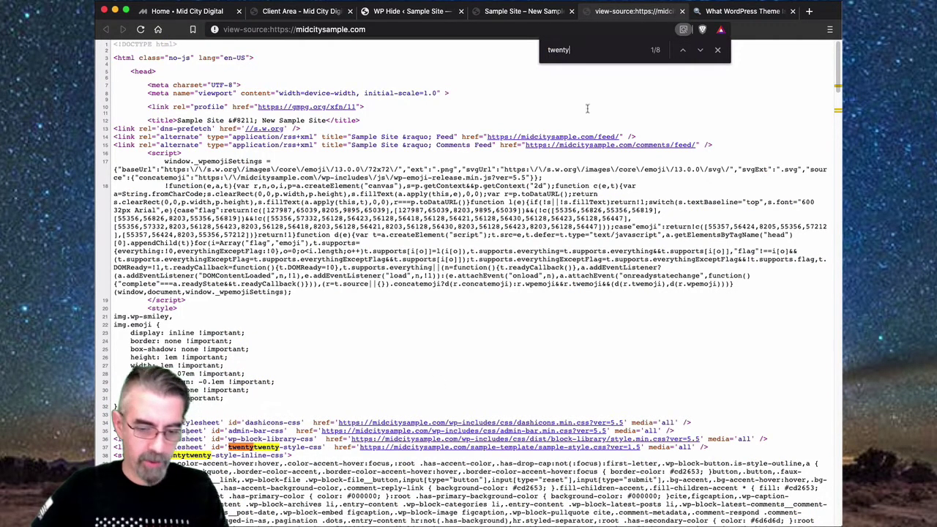
{"action": "left_click", "coordinate": [683, 50]}
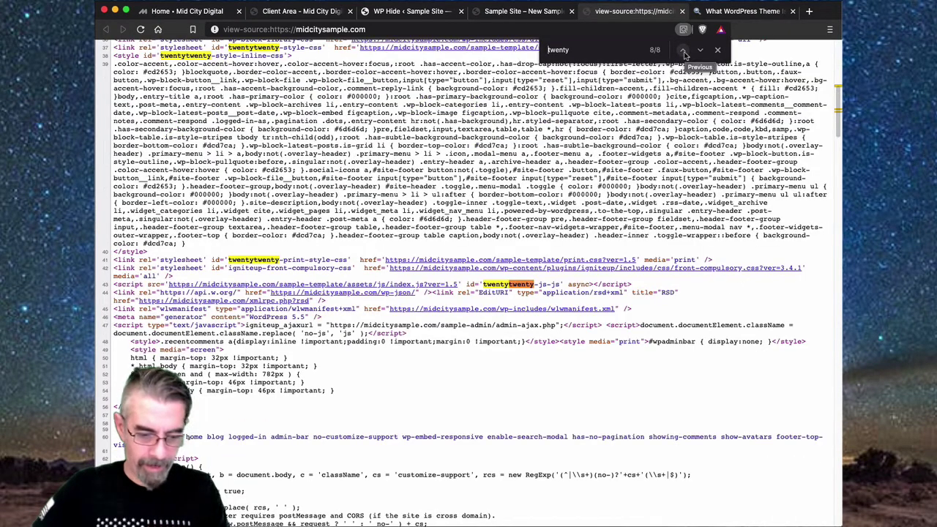
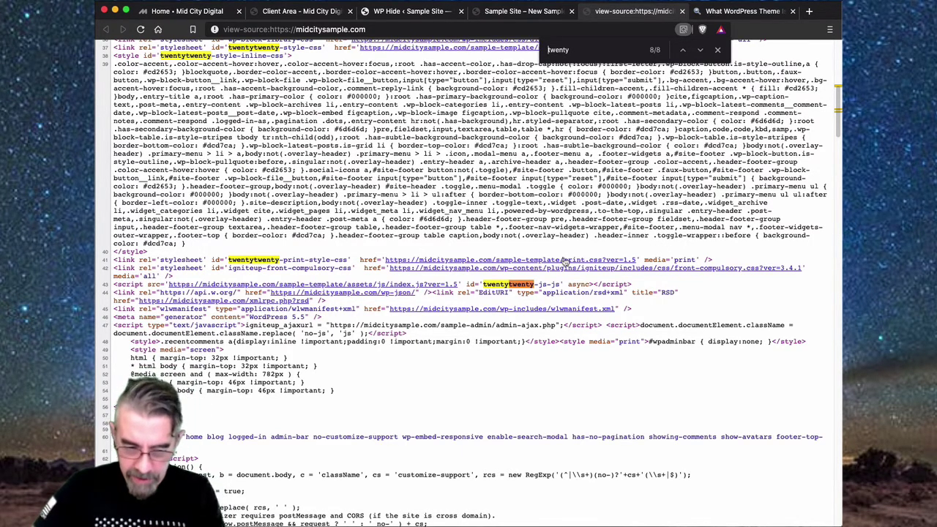
- Return to WP Hide's Theme rewrite settings, where the theme path is sample-template
{"action": "left_click", "coordinate": [488, 15]}
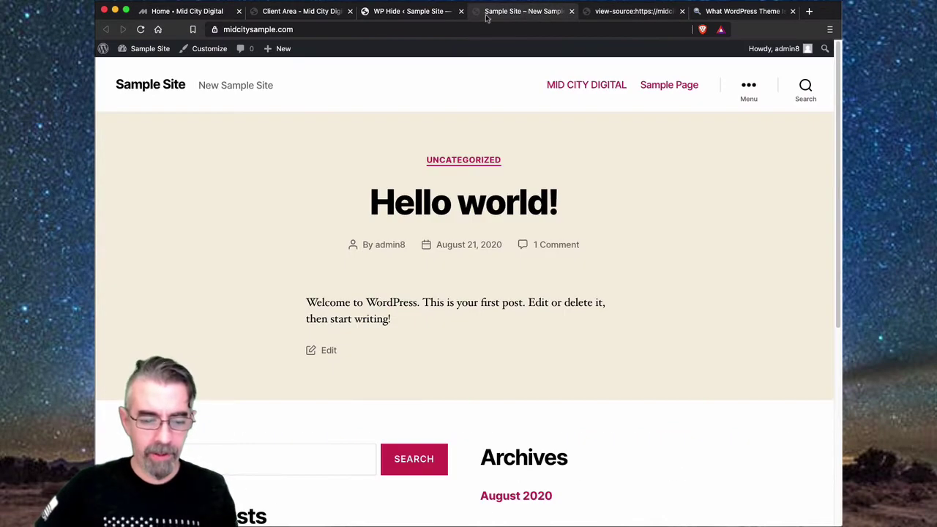
{"action": "left_click", "coordinate": [439, 14]}
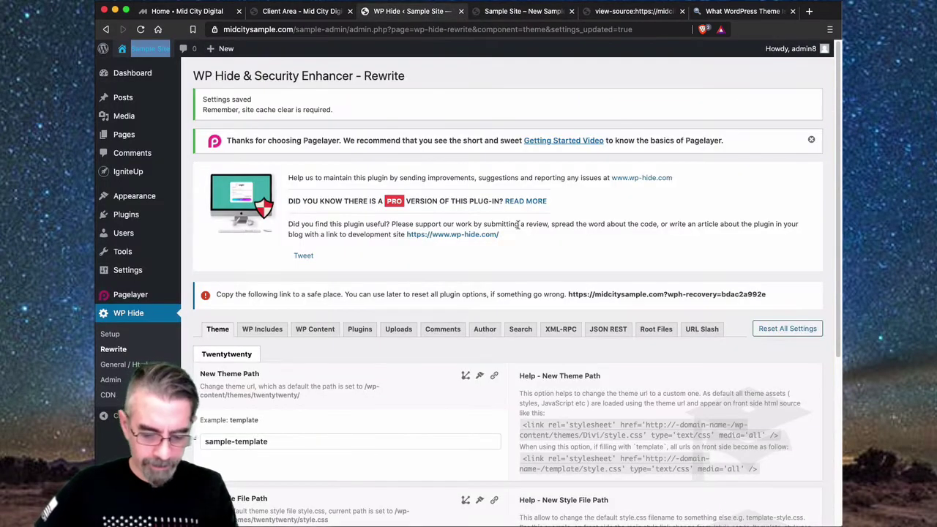
{"action": "scroll", "coordinate": [516, 224], "scroll_direction": "down", "scroll_amount": 5}
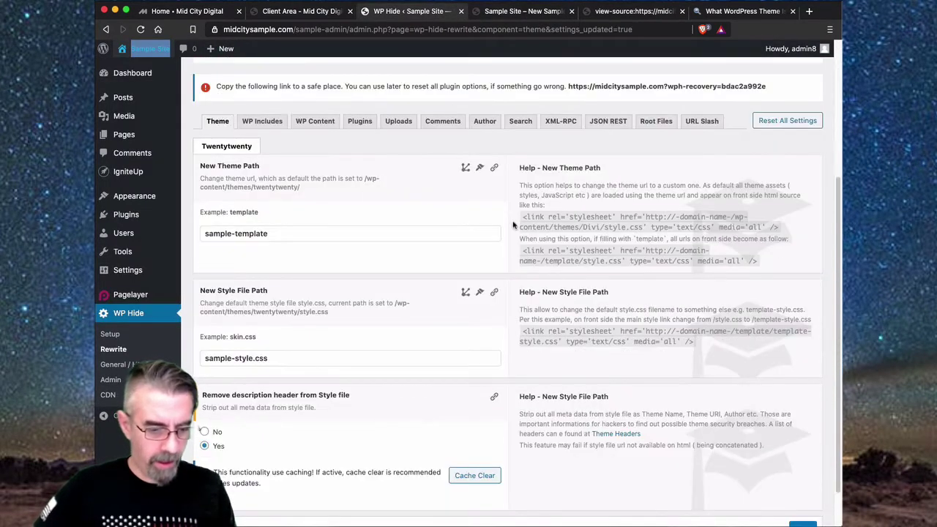
- Set the new includes path to sample-includes, block the old wp-includes URL, and save
{"action": "left_click", "coordinate": [263, 121]}
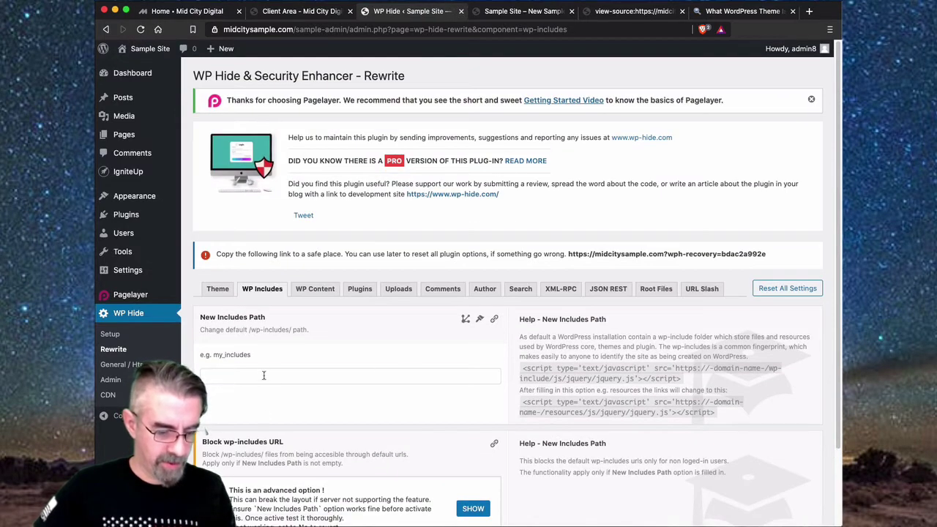
{"action": "left_click", "coordinate": [263, 376]}
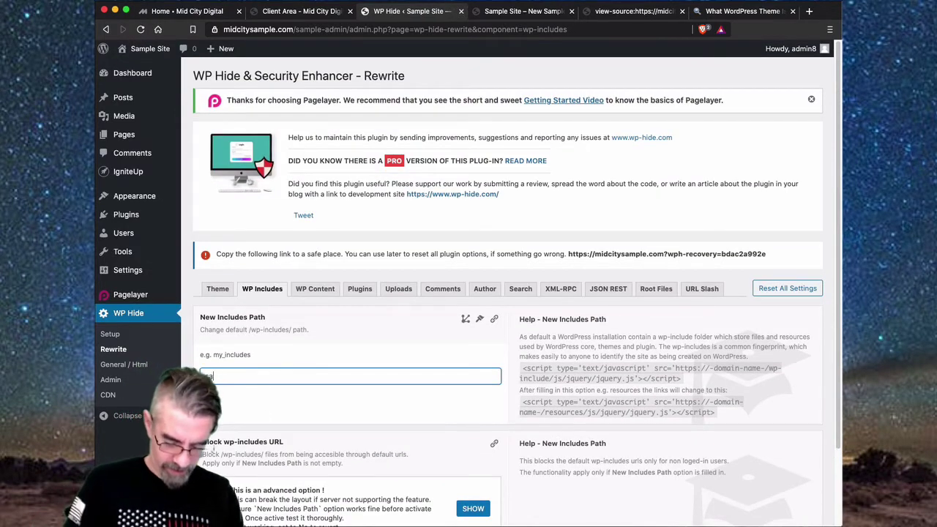
{"action": "type", "text": "sample-includes"}
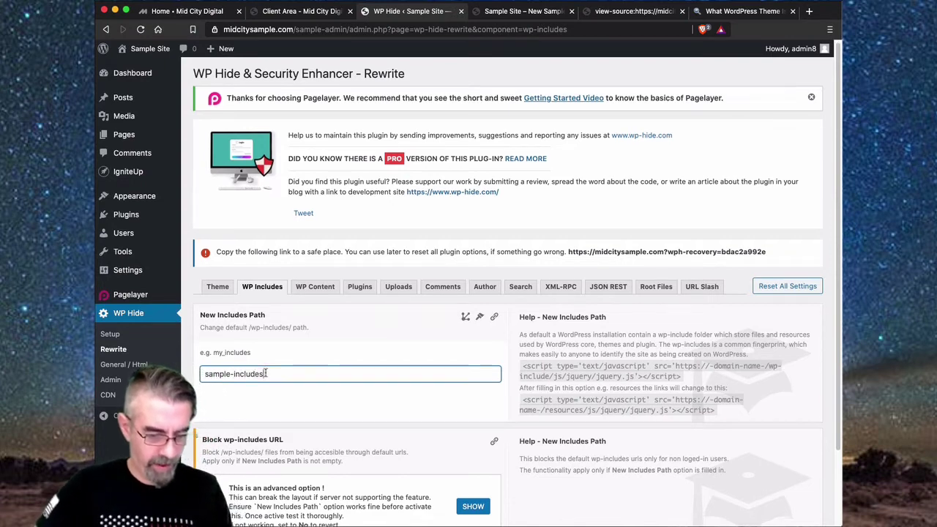
{"action": "scroll", "coordinate": [265, 373], "scroll_direction": "down", "scroll_amount": 3}
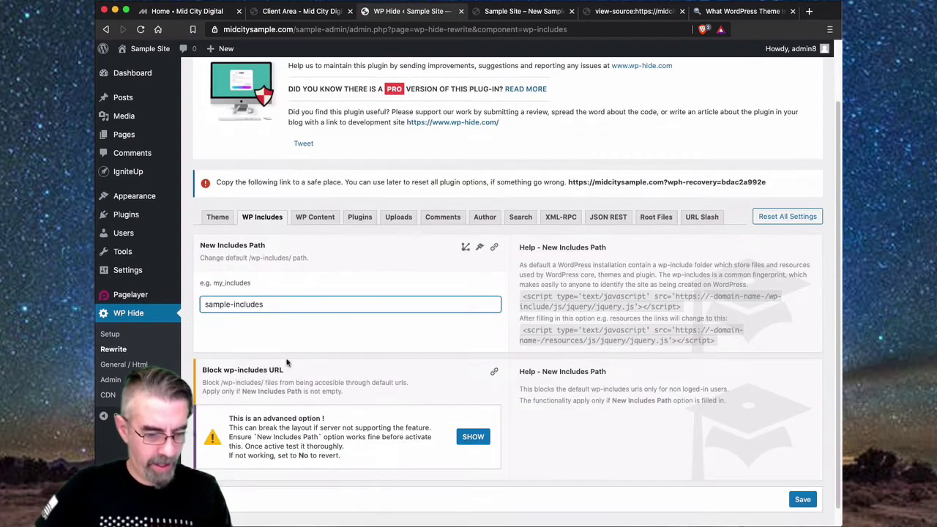
{"action": "left_click", "coordinate": [474, 417]}
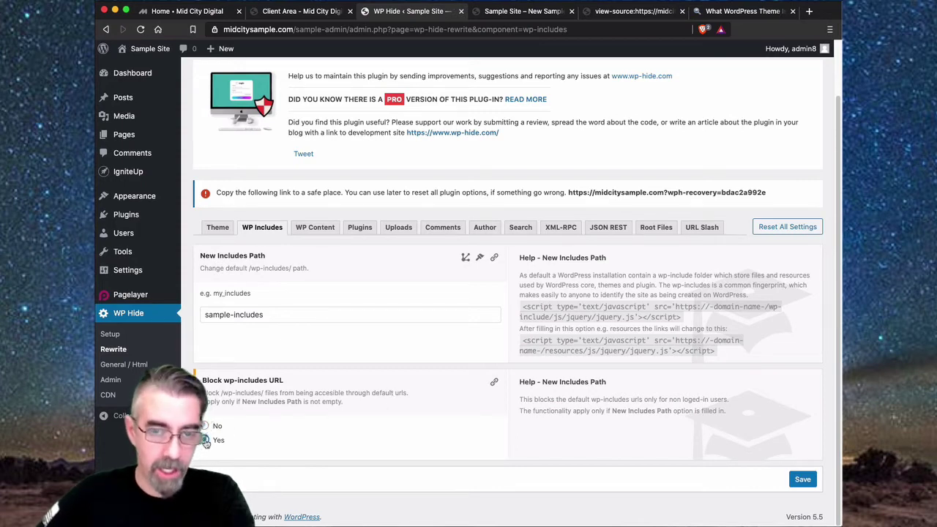
{"action": "left_click", "coordinate": [799, 480]}
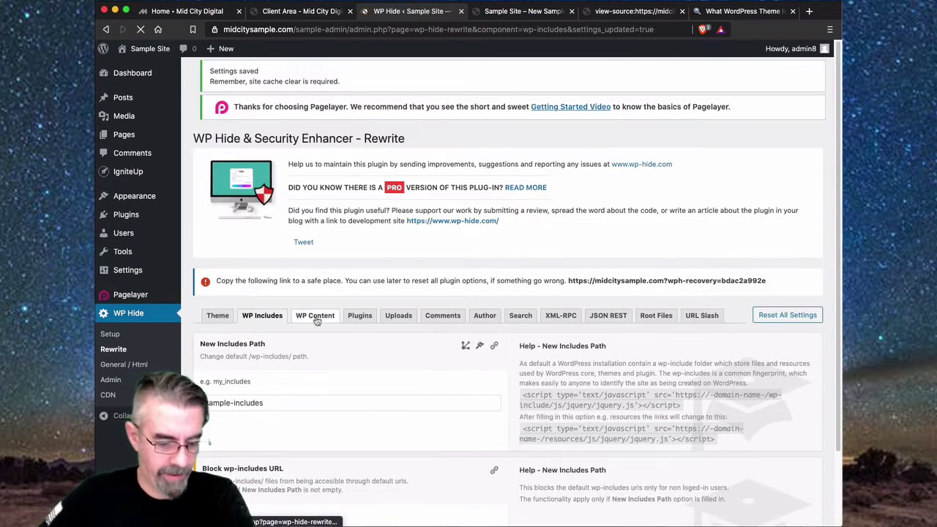
- Open WP Content settings and search the page source for wp-content references
{"action": "left_click", "coordinate": [317, 321]}
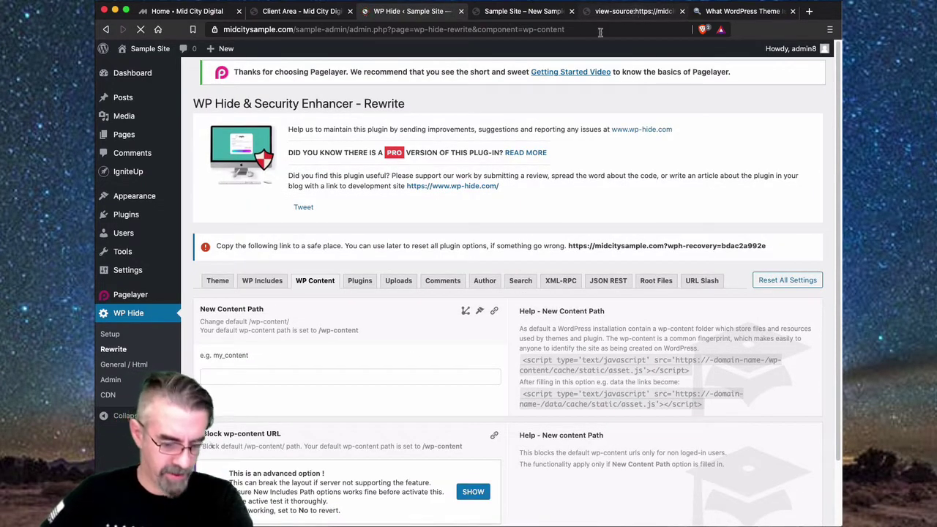
{"action": "left_click", "coordinate": [635, 12]}
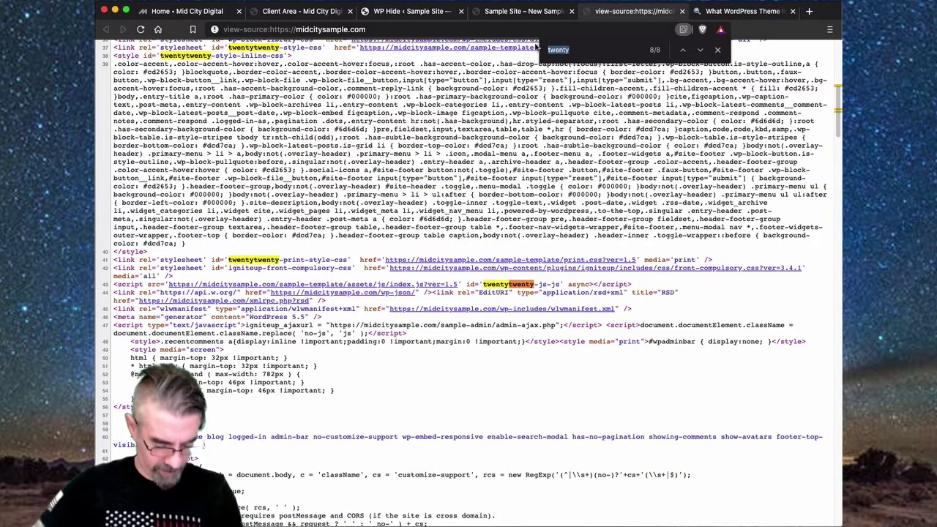
{"action": "type", "text": "wp-conten"}
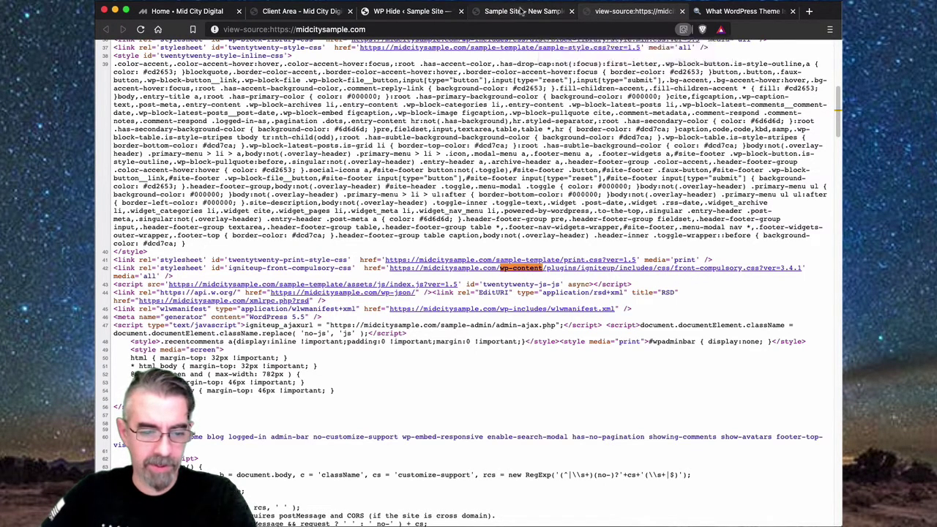
- Set the content path to sample-content, block the old wp-content URL, and save
{"action": "left_click", "coordinate": [522, 11]}
{"action": "left_click", "coordinate": [438, 12]}
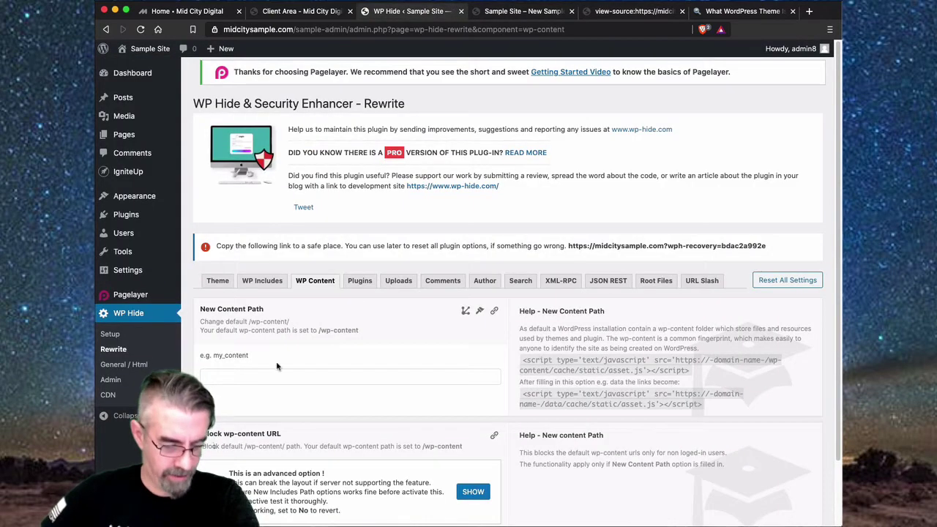
{"action": "left_click", "coordinate": [249, 378]}
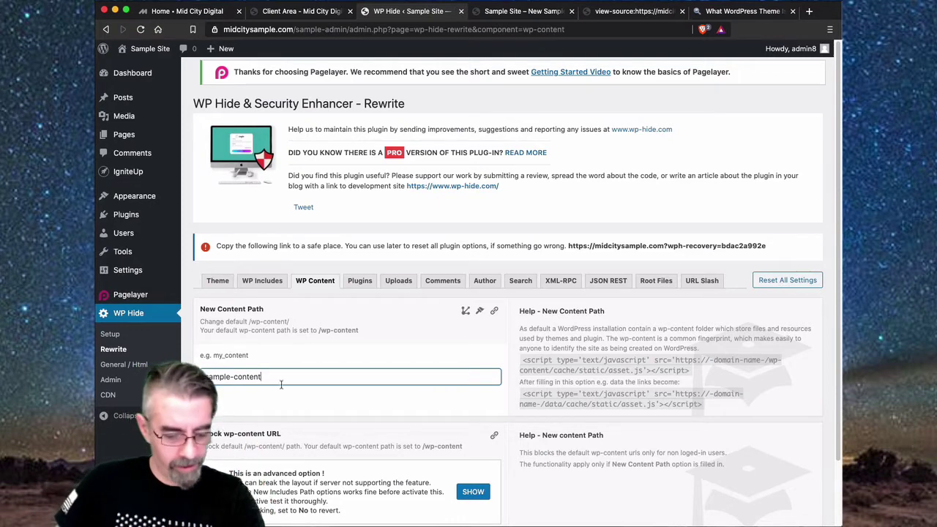
{"action": "scroll", "coordinate": [281, 385], "scroll_direction": "down", "scroll_amount": 2}
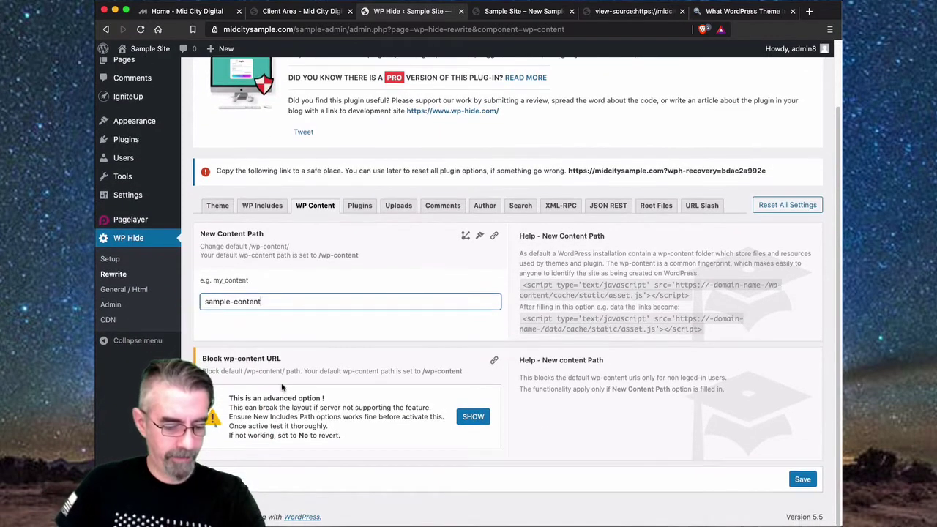
{"action": "left_click", "coordinate": [473, 417]}
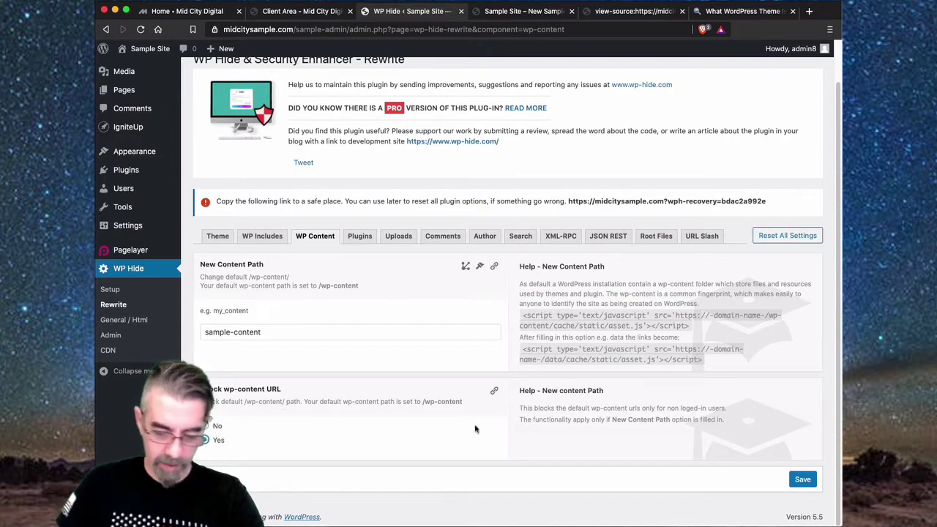
{"action": "left_click", "coordinate": [805, 480]}
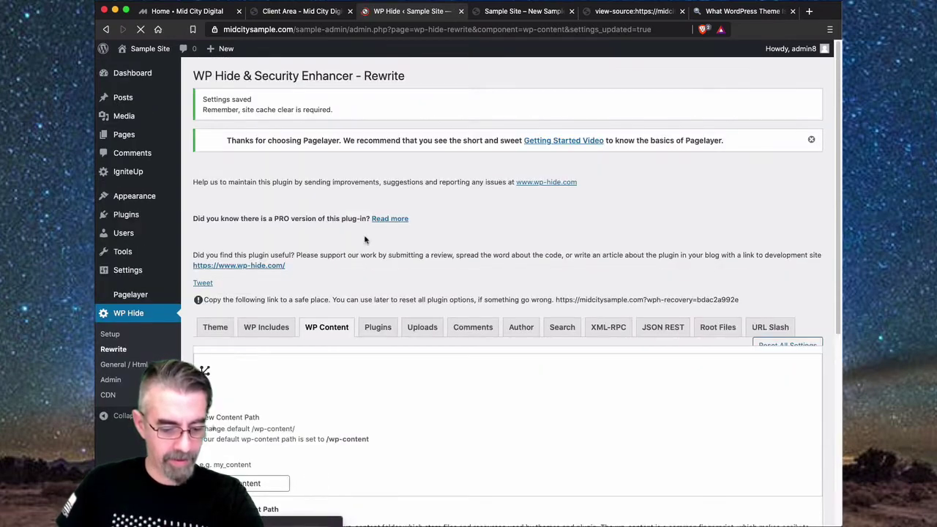
- Open the Plugins path field, then check the theme detector showing Twenty Twenty for midcitysample.com
{"action": "left_click", "coordinate": [379, 329]}
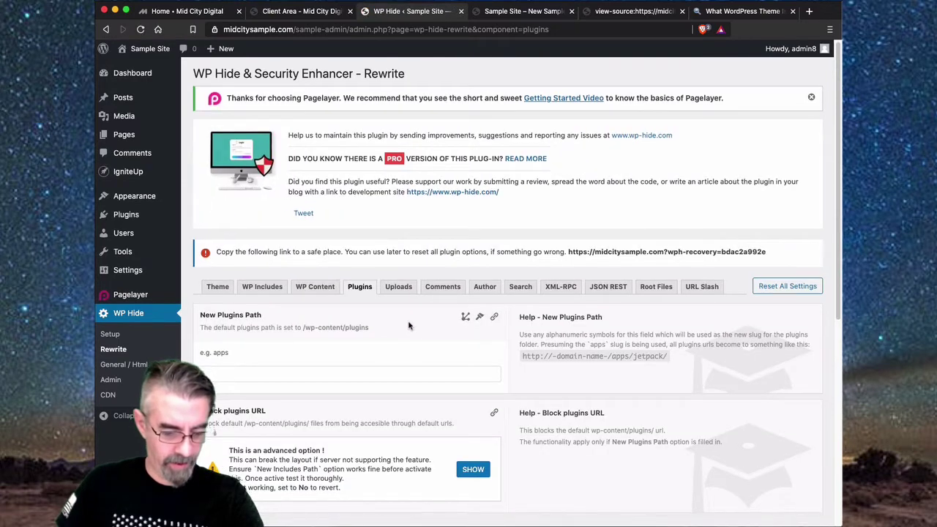
{"action": "scroll", "coordinate": [408, 325], "scroll_direction": "down", "scroll_amount": 1}
{"action": "left_click", "coordinate": [216, 324]}
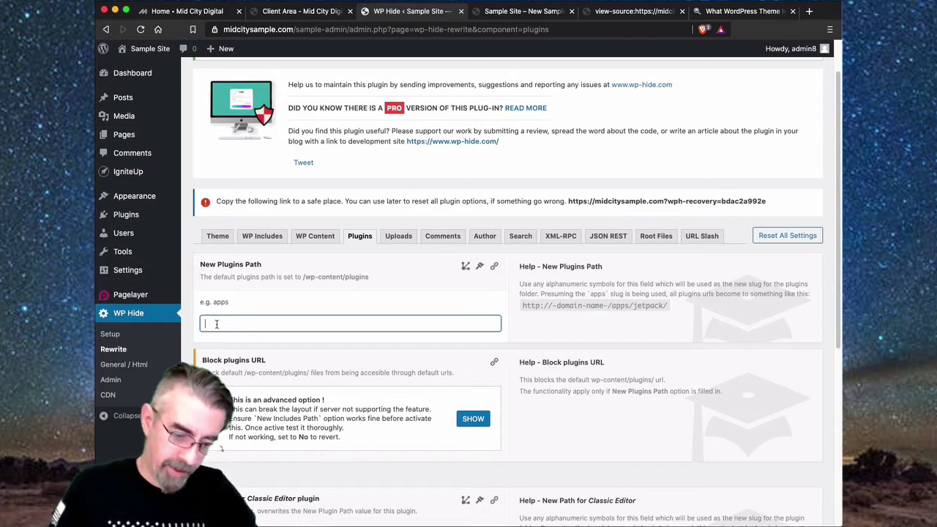
{"action": "left_click", "coordinate": [741, 12]}
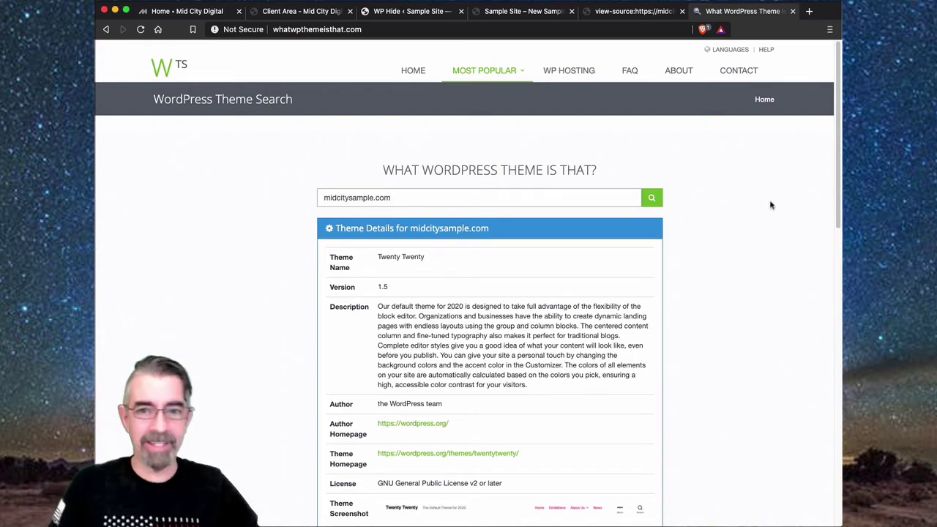
{"action": "left_click", "coordinate": [621, 13]}
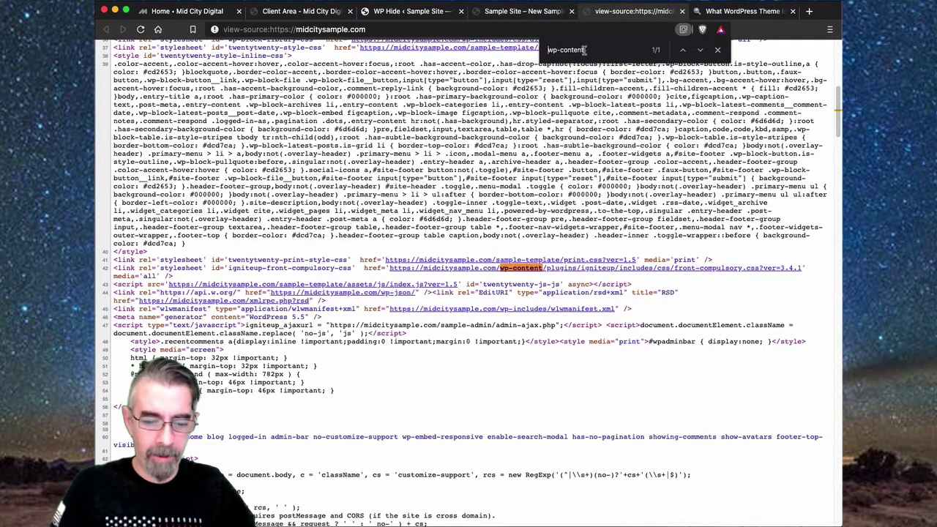
- Search the site's page source for 'plugins' instead of wp-content and review the match
{"action": "left_click_drag", "start_coordinate": [590, 50], "coordinate": [547, 49]}
{"action": "key", "text": "BackSpace"}
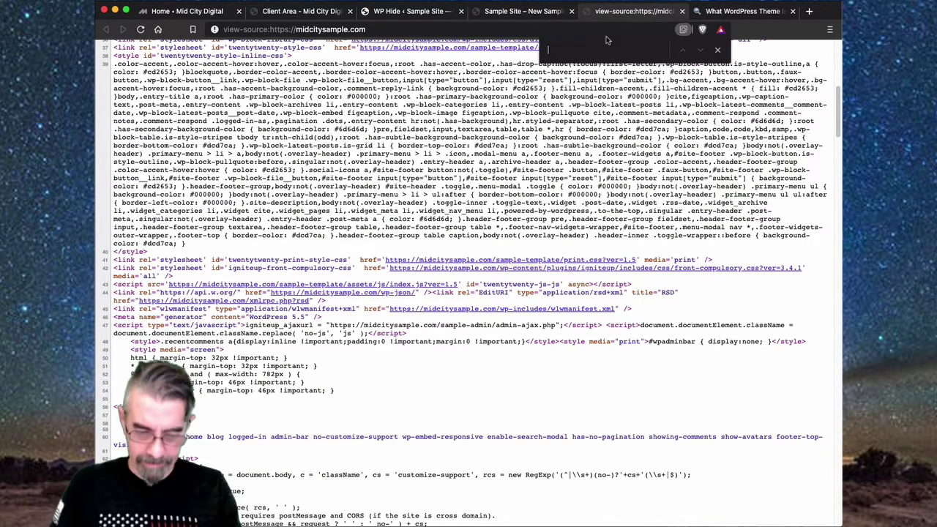
{"action": "type", "text": "plugins"}
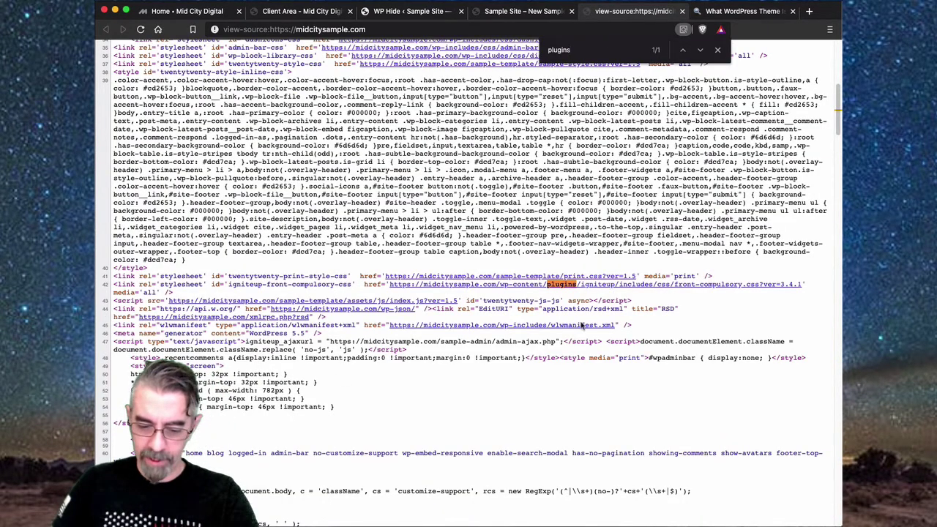
{"action": "scroll", "coordinate": [515, 229], "scroll_direction": "down", "scroll_amount": 3}
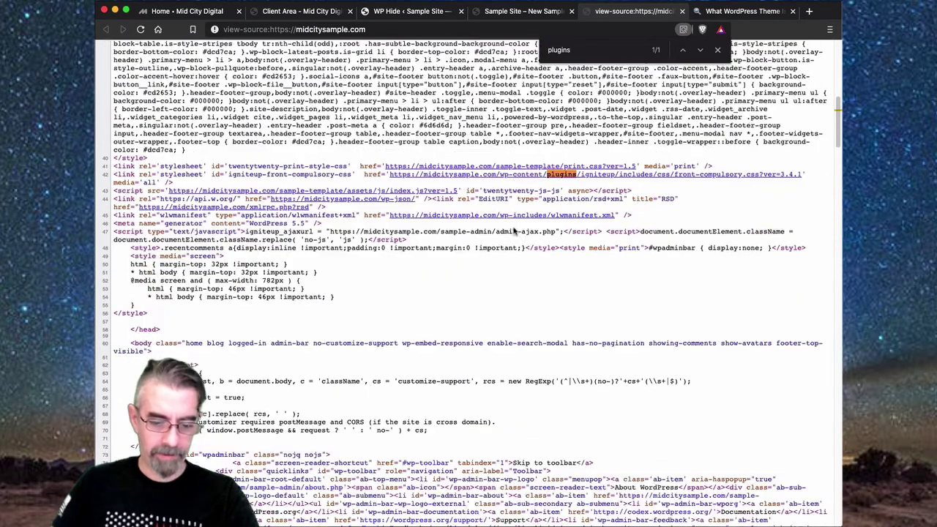
{"action": "scroll", "coordinate": [520, 229], "scroll_direction": "up", "scroll_amount": 8}
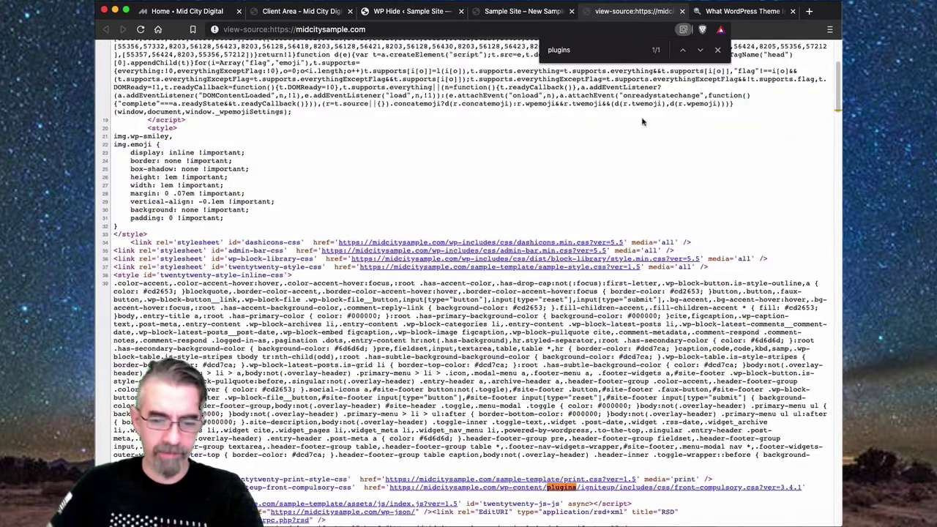
- Look over the source and site tabs, then return to WP Hide's plugins path settings
{"action": "left_click", "coordinate": [523, 11]}
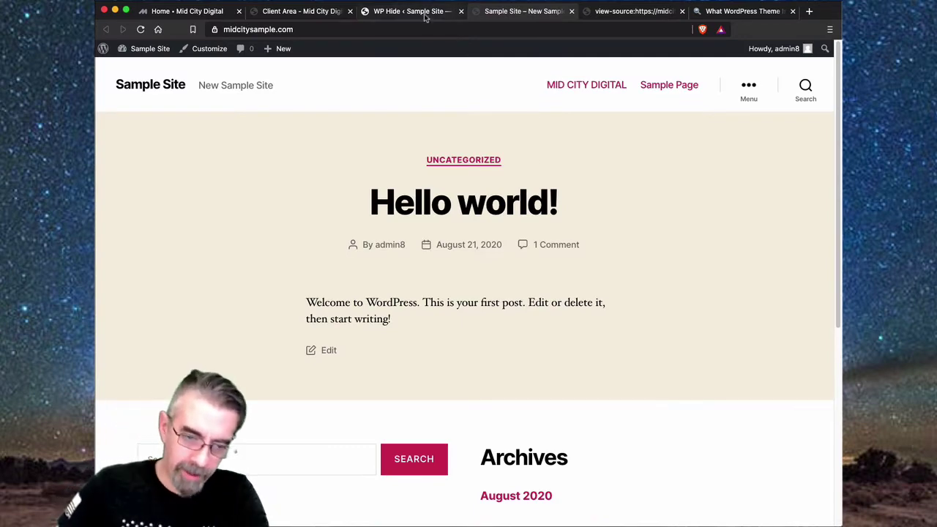
{"action": "left_click", "coordinate": [628, 13]}
{"action": "scroll", "coordinate": [592, 405], "scroll_direction": "down", "scroll_amount": 5}
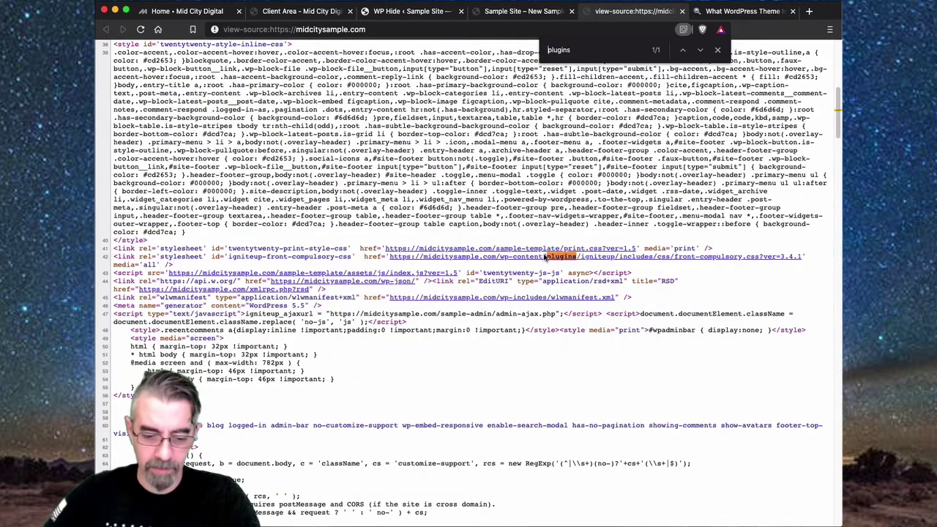
{"action": "left_click", "coordinate": [533, 11]}
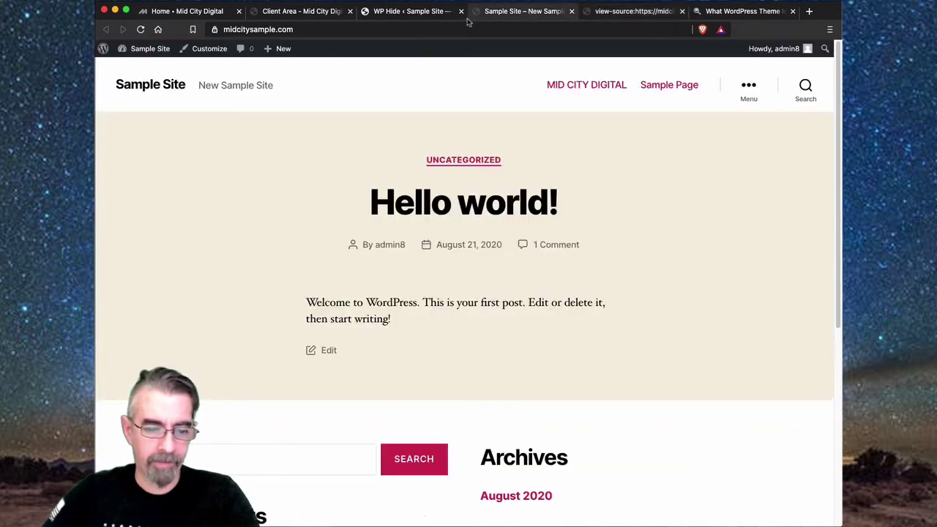
{"action": "left_click", "coordinate": [421, 11]}
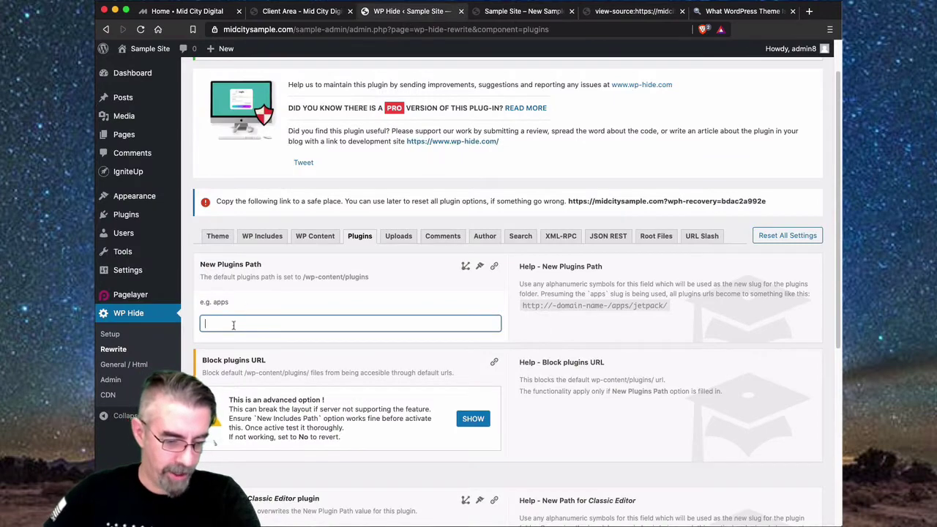
- Re-run the theme detector on midcitysample.com, now reported as not WordPress, then return to WP Hide
{"action": "scroll", "coordinate": [233, 325], "scroll_direction": "down", "scroll_amount": 2}
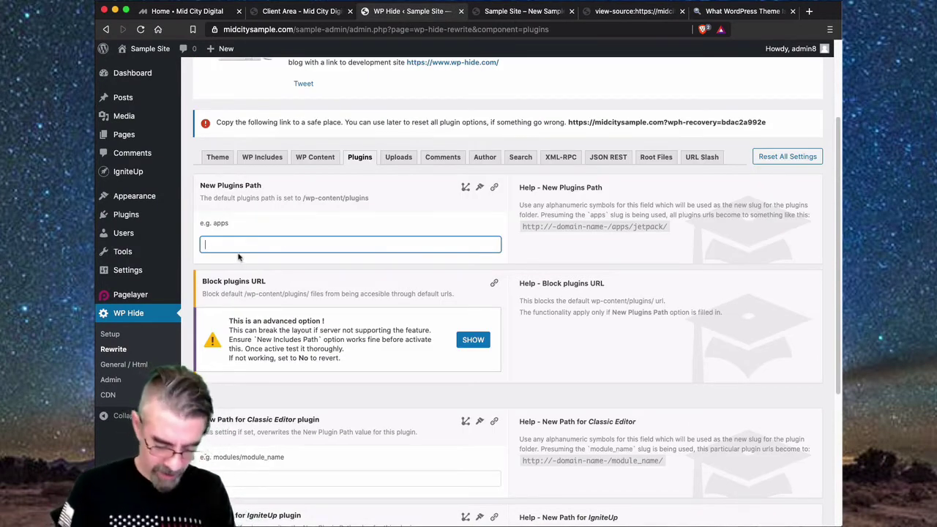
{"action": "type", "text": "app"}
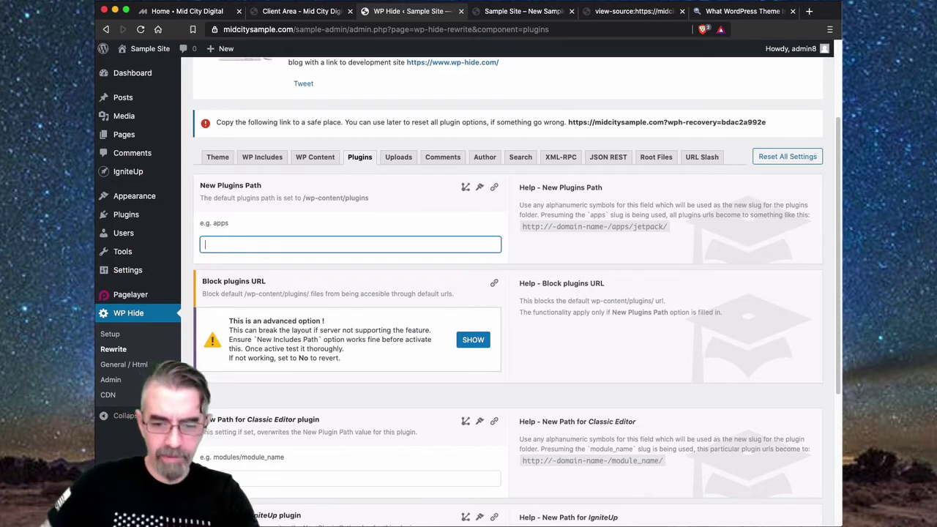
{"action": "left_click", "coordinate": [742, 12]}
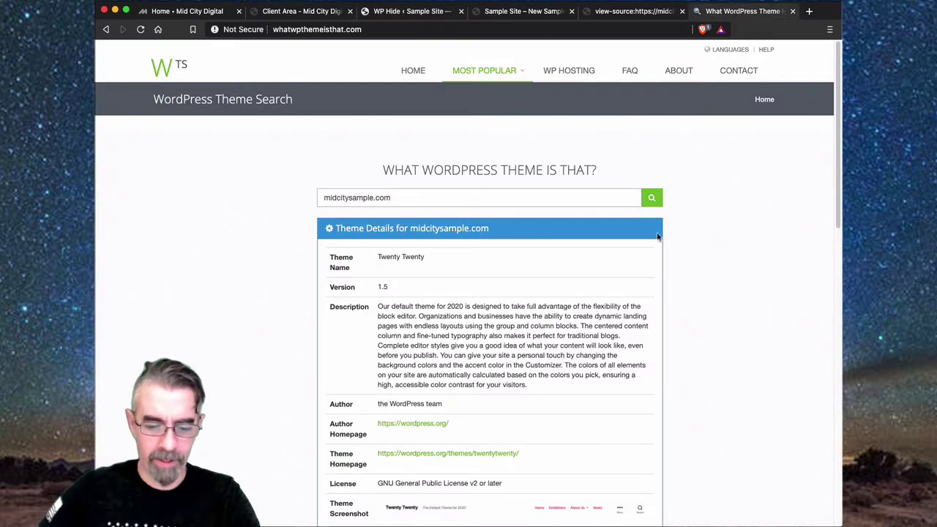
{"action": "left_click", "coordinate": [652, 200]}
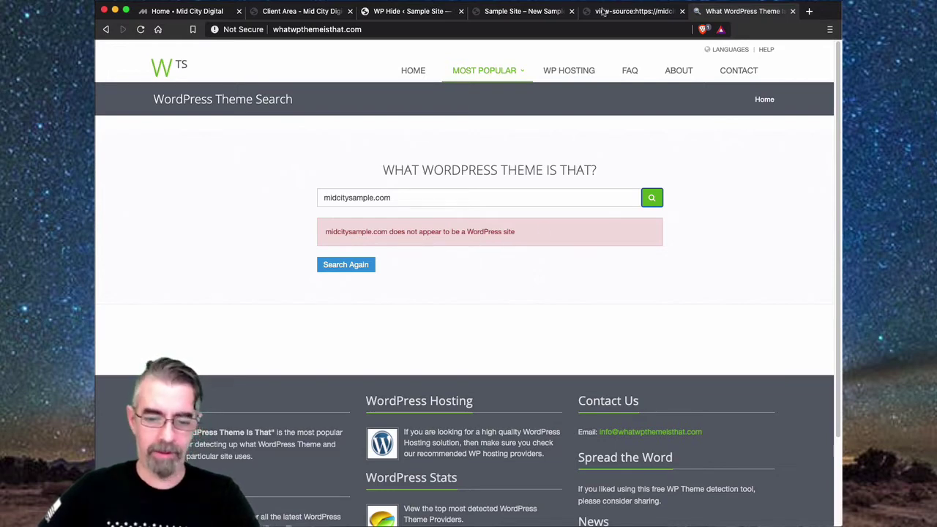
{"action": "left_click", "coordinate": [513, 10]}
{"action": "left_click", "coordinate": [414, 13]}
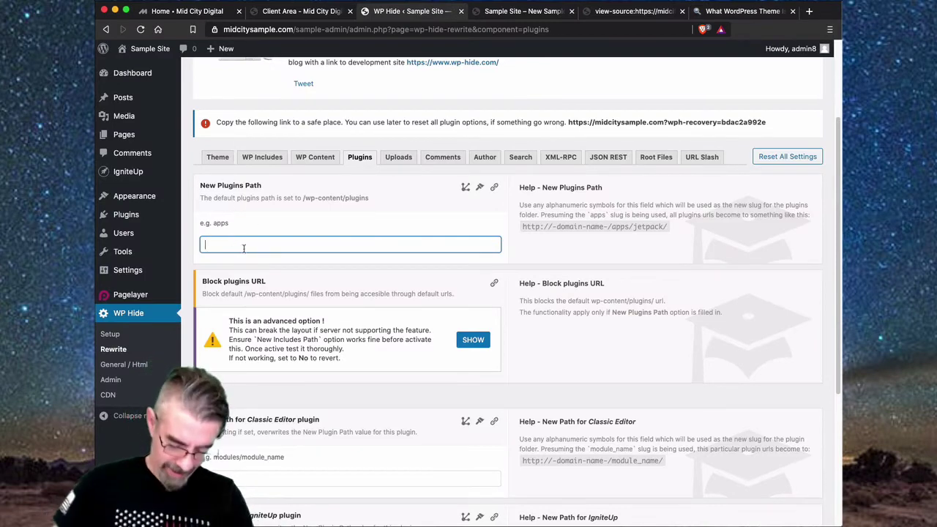
- Set plugins path to modules with paths editor, maintenance and my_pagelayer, and save
{"action": "type", "text": "modules"}
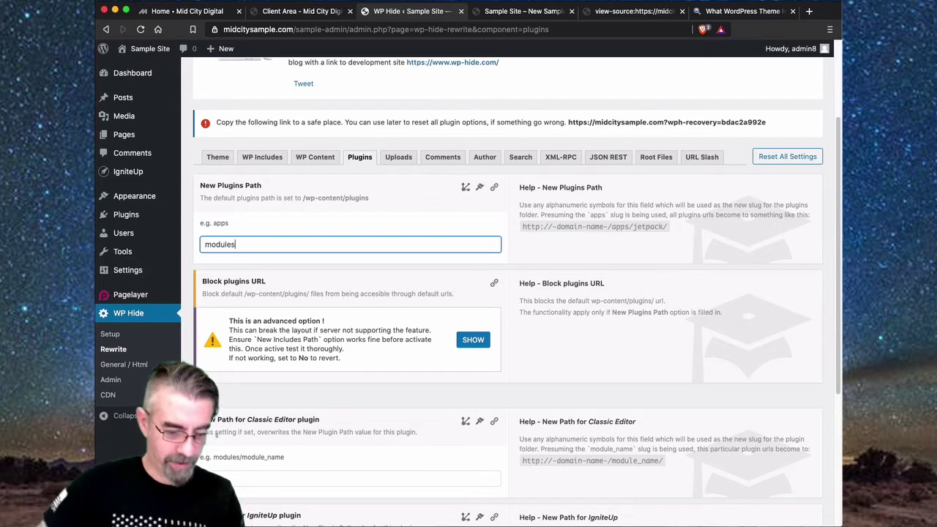
{"action": "scroll", "coordinate": [639, 350], "scroll_direction": "down", "scroll_amount": 4}
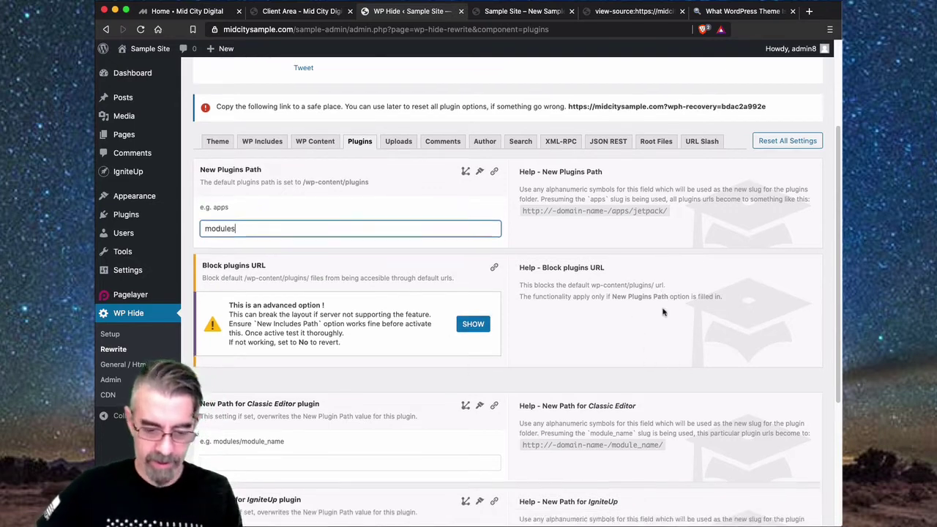
{"action": "scroll", "coordinate": [539, 278], "scroll_direction": "down", "scroll_amount": 3}
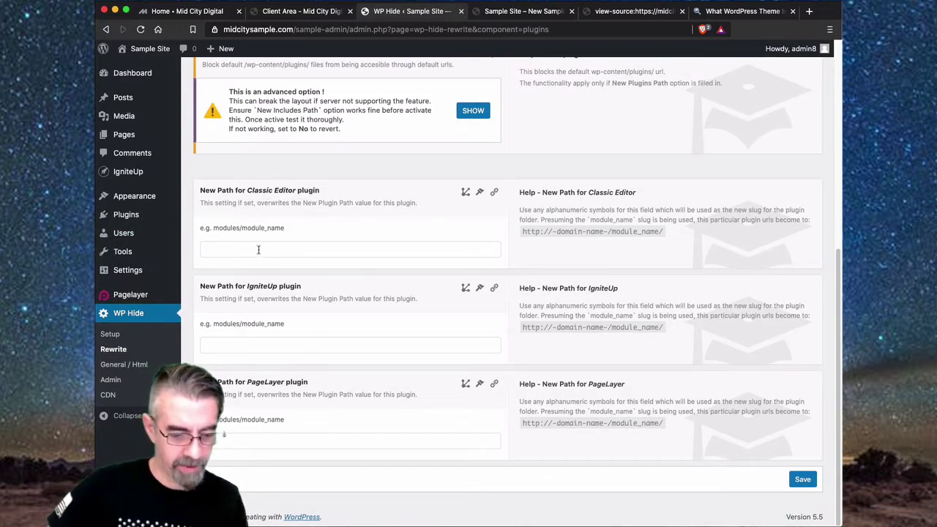
{"action": "left_click", "coordinate": [294, 250]}
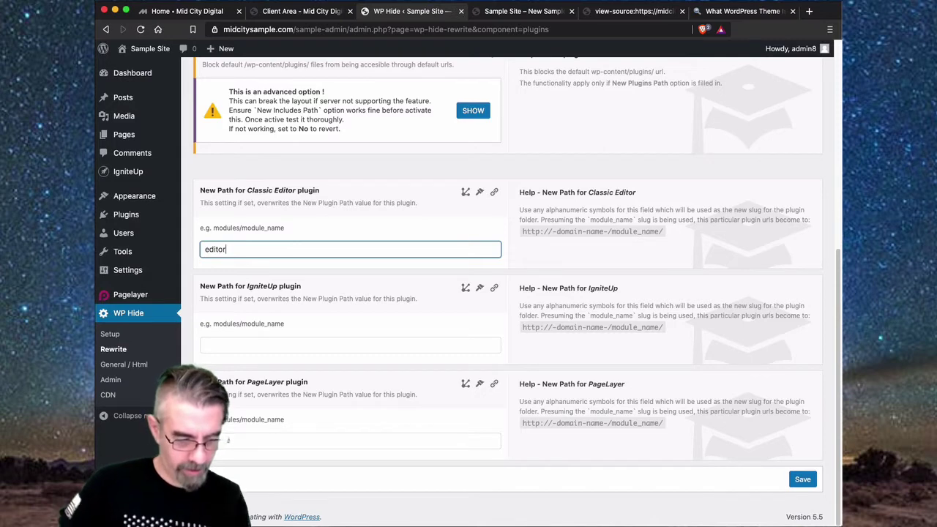
{"action": "left_click", "coordinate": [271, 343]}
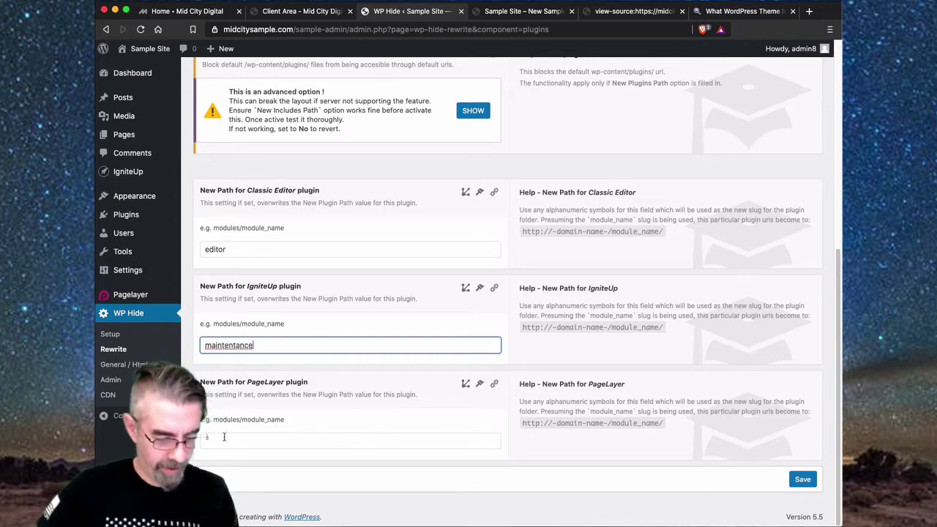
{"action": "right_click", "coordinate": [236, 350]}
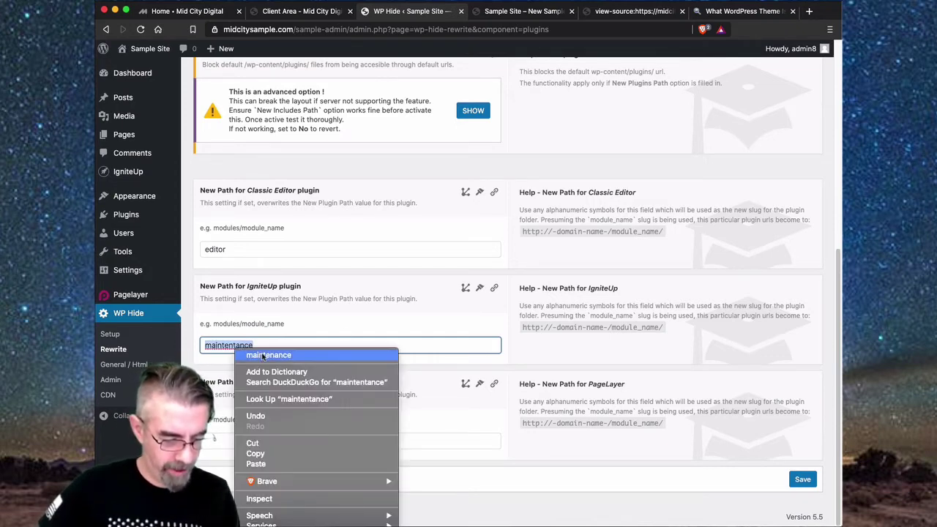
{"action": "left_click", "coordinate": [264, 356]}
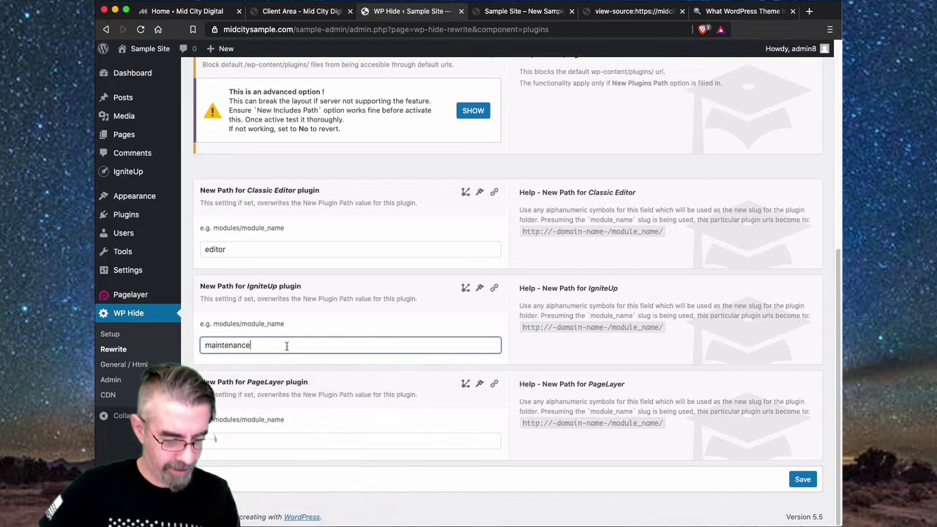
{"action": "left_click", "coordinate": [299, 440]}
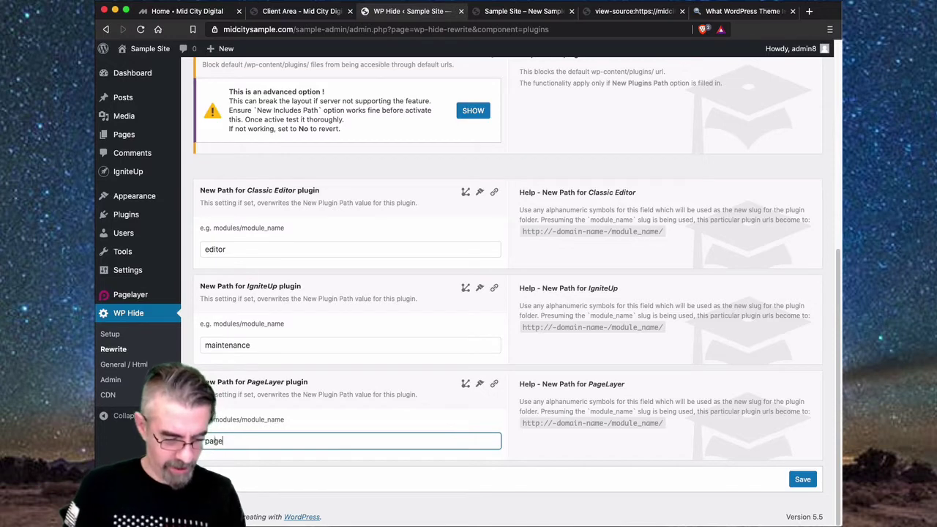
{"action": "key", "text": "BackSpace"}
{"action": "key", "text": "BackSpace"}
{"action": "key", "text": "BackSpace"}
{"action": "key", "text": "BackSpace"}
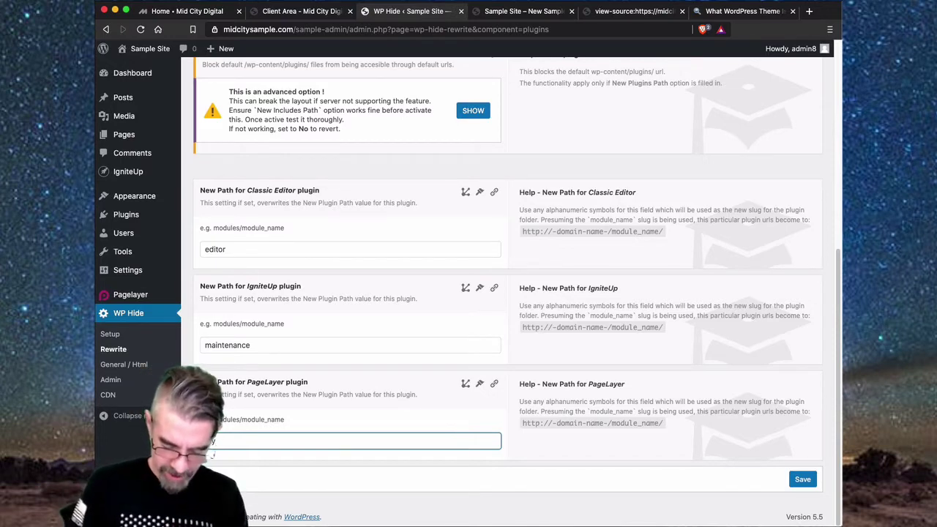
{"action": "type", "text": "my_pagelayer"}
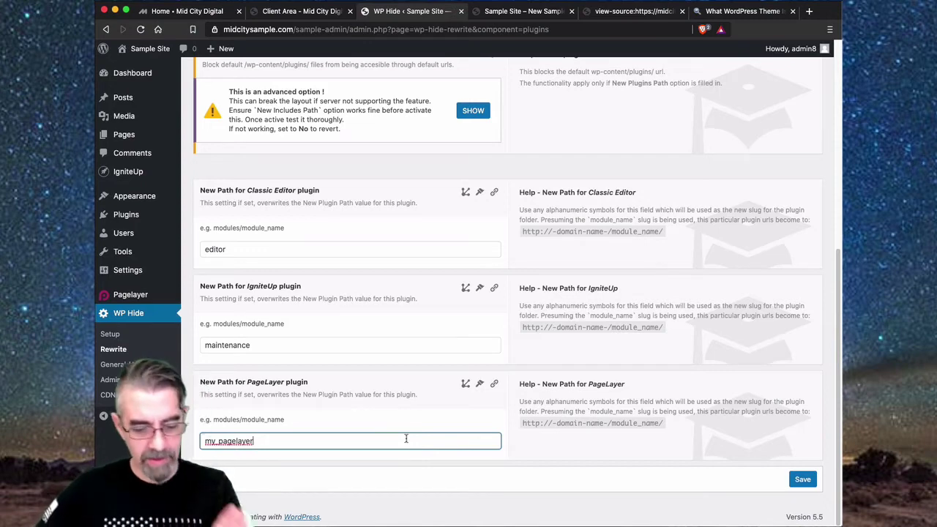
{"action": "left_click", "coordinate": [802, 482]}
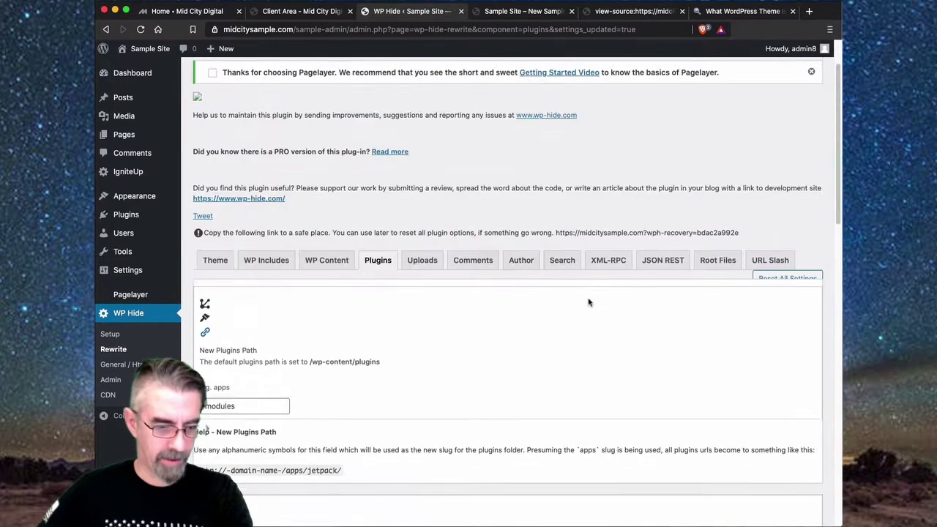
- Reload the settings, set Block plugins URL to Yes, and save
{"action": "left_click", "coordinate": [140, 29]}
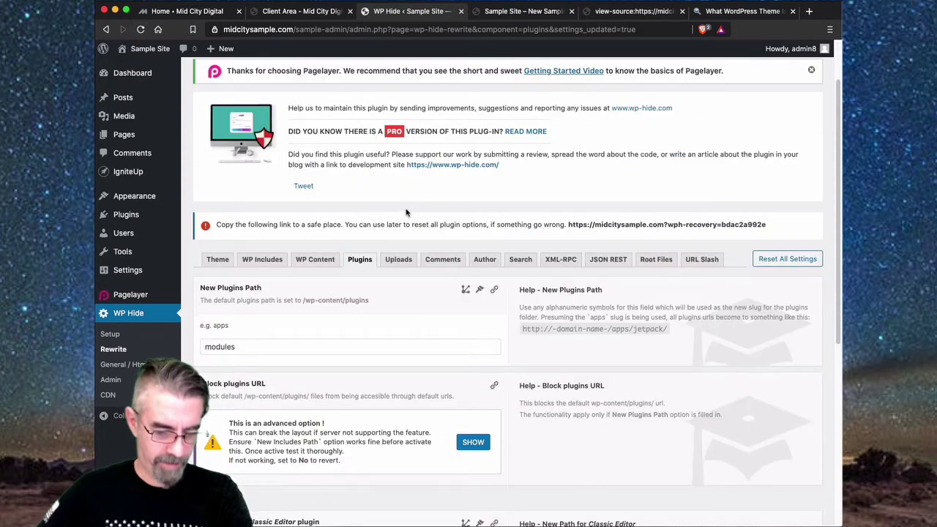
{"action": "scroll", "coordinate": [372, 289], "scroll_direction": "down", "scroll_amount": 5}
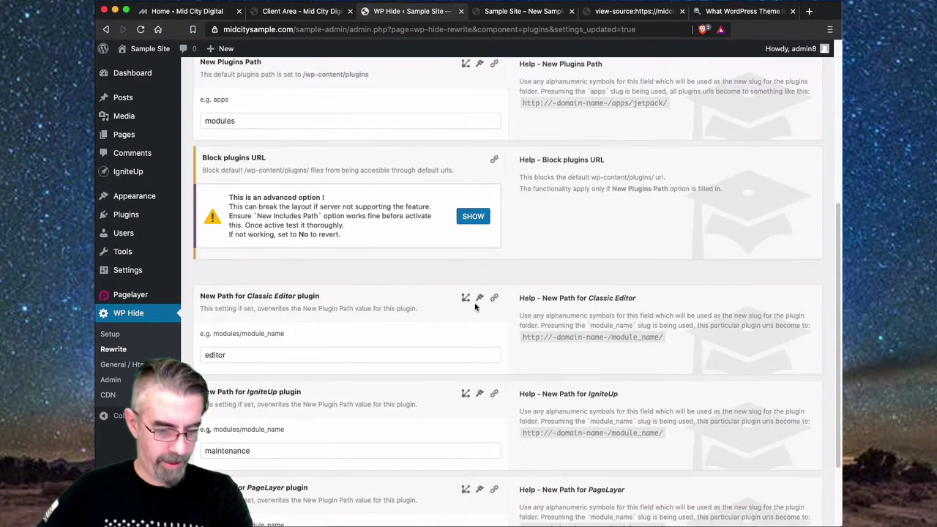
{"action": "left_click", "coordinate": [475, 217]}
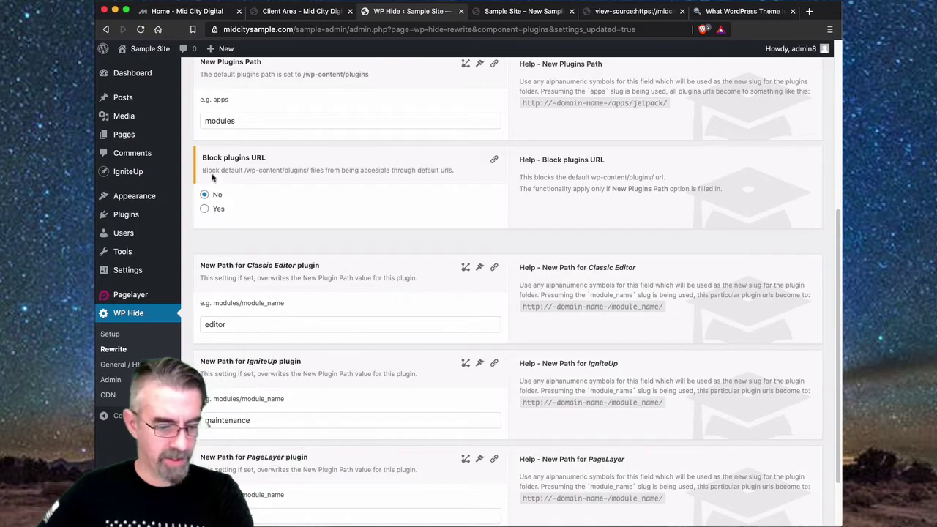
{"action": "left_click", "coordinate": [204, 209]}
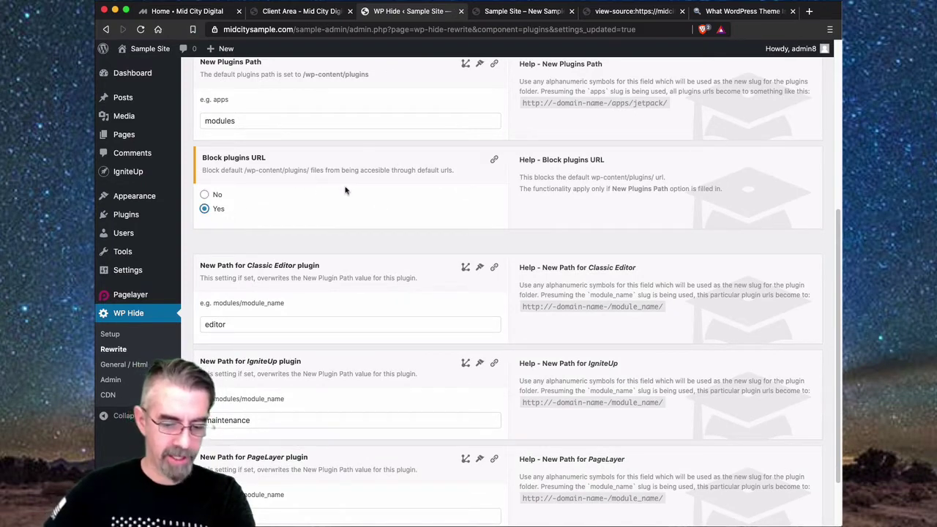
{"action": "scroll", "coordinate": [710, 399], "scroll_direction": "down", "scroll_amount": 2}
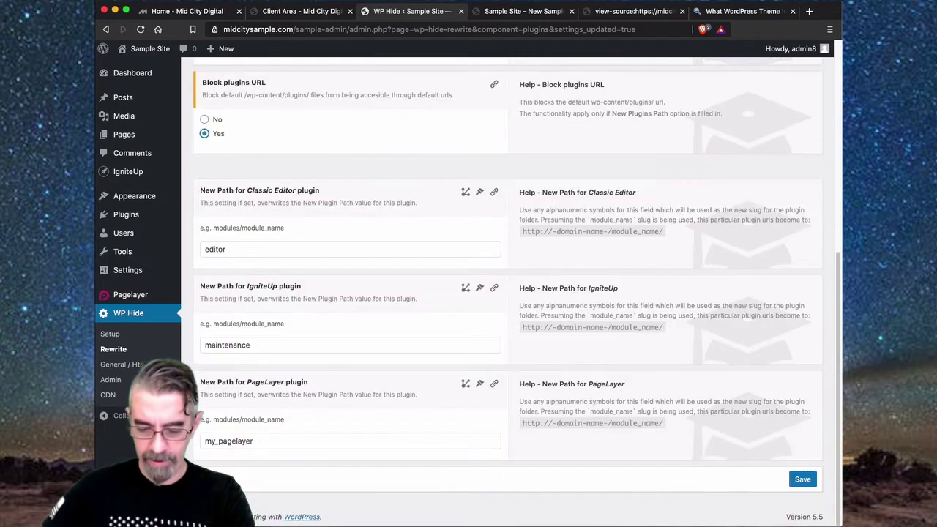
{"action": "left_click", "coordinate": [804, 480]}
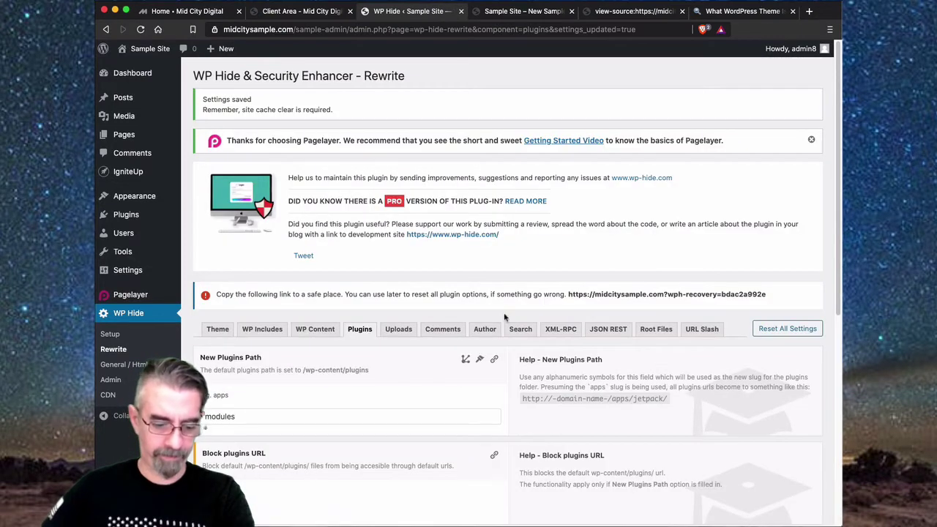
- Set the uploads path to media, block the default uploads URL, and save
{"action": "left_click", "coordinate": [399, 329]}
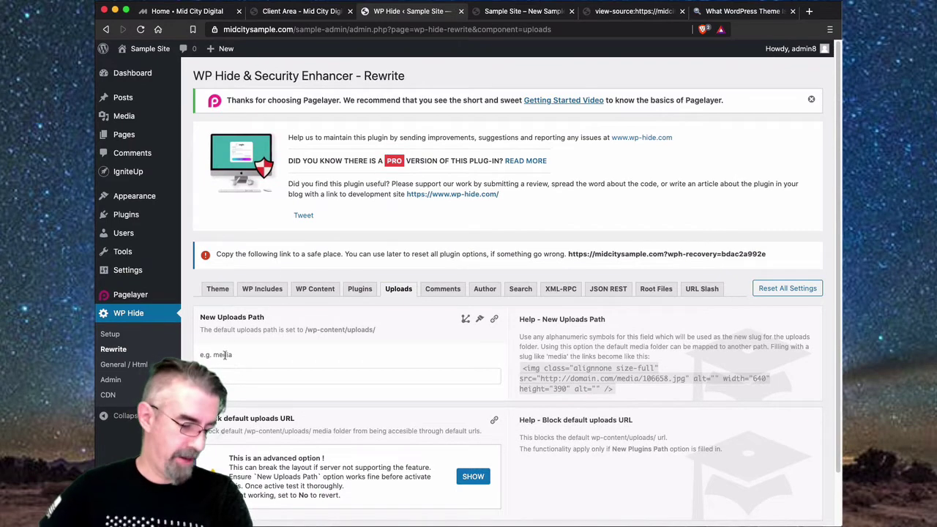
{"action": "left_click", "coordinate": [243, 379]}
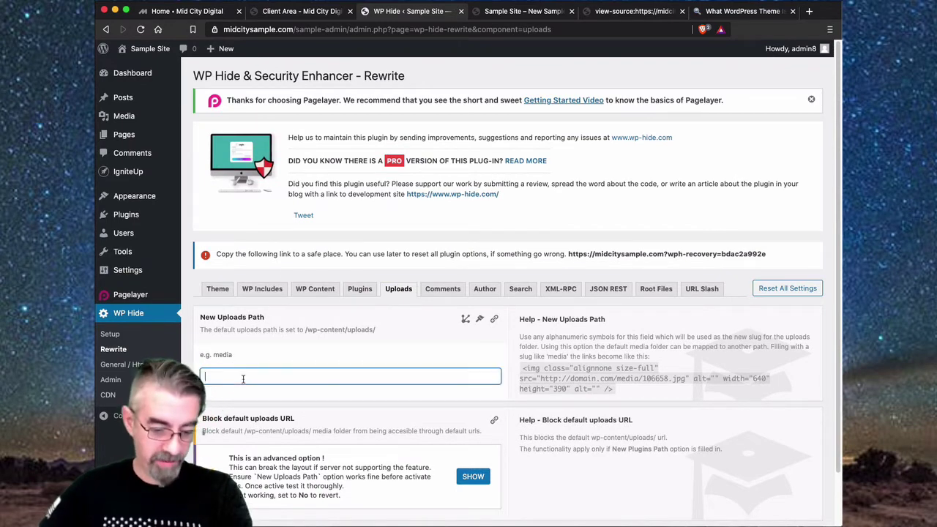
{"action": "type", "text": "media"}
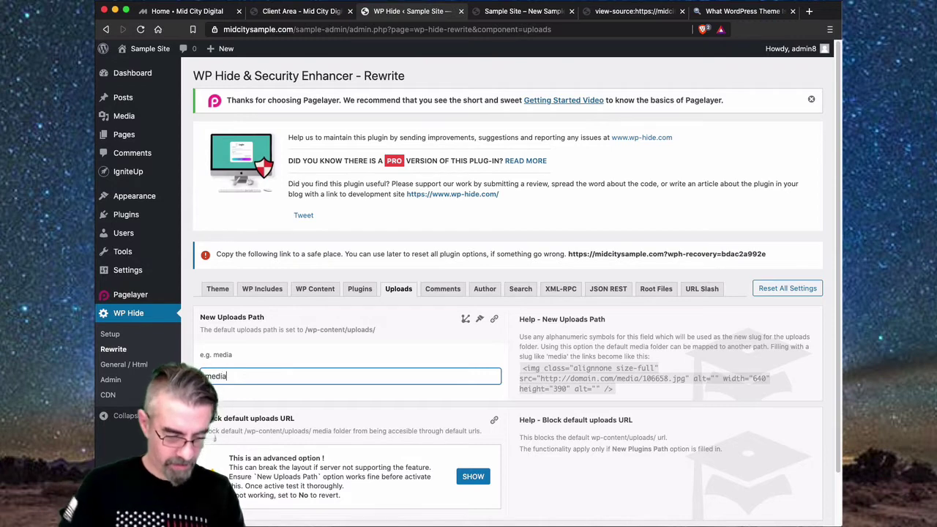
{"action": "left_click", "coordinate": [473, 477]}
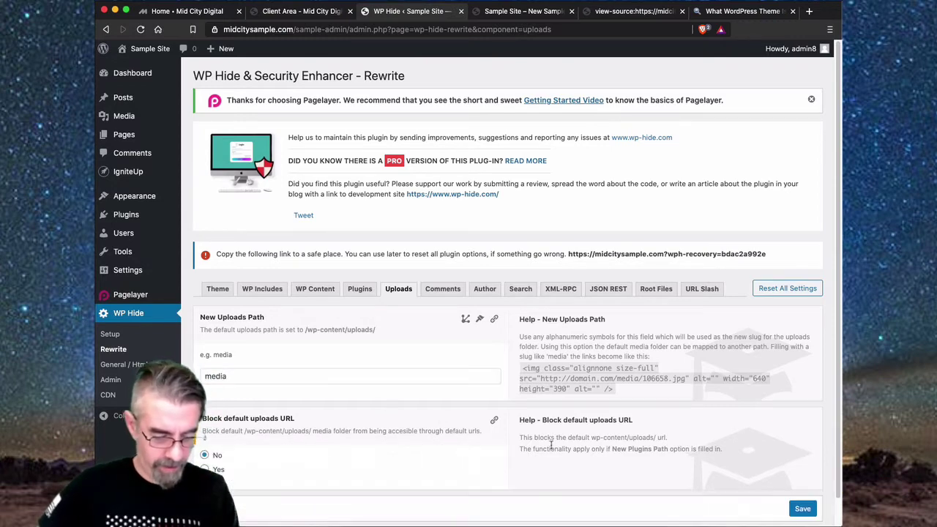
{"action": "scroll", "coordinate": [269, 468], "scroll_direction": "down", "scroll_amount": 1}
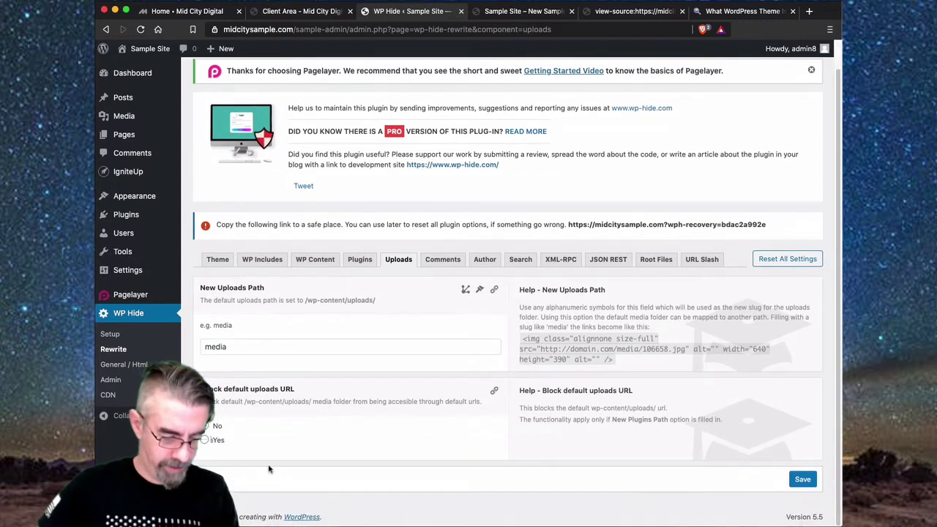
{"action": "left_click", "coordinate": [803, 480]}
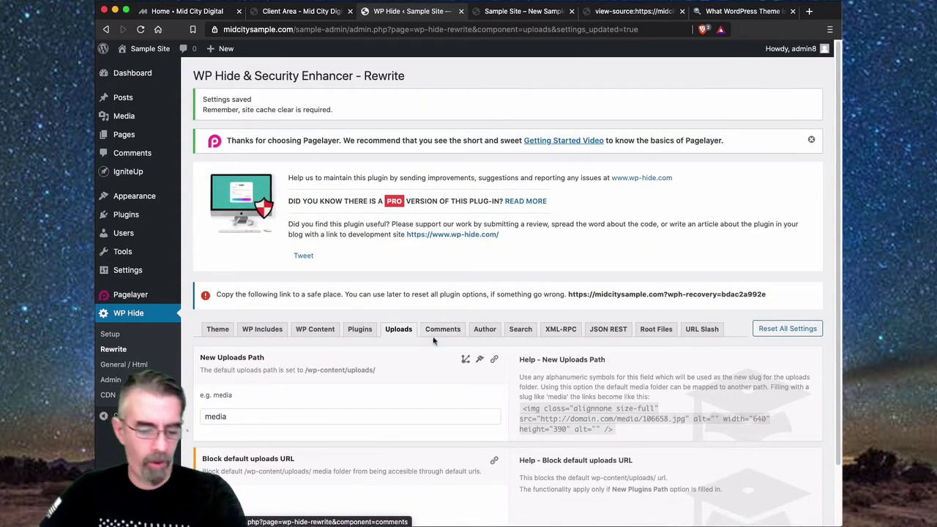
- In Root Files settings, block access to license.txt and wp-activate.php
{"action": "left_click", "coordinate": [661, 335]}
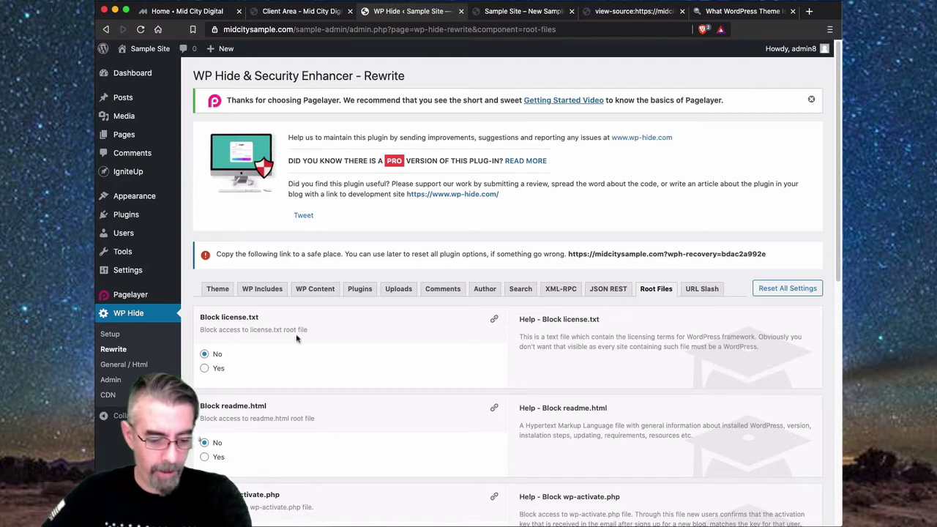
{"action": "scroll", "coordinate": [277, 342], "scroll_direction": "down", "scroll_amount": 3}
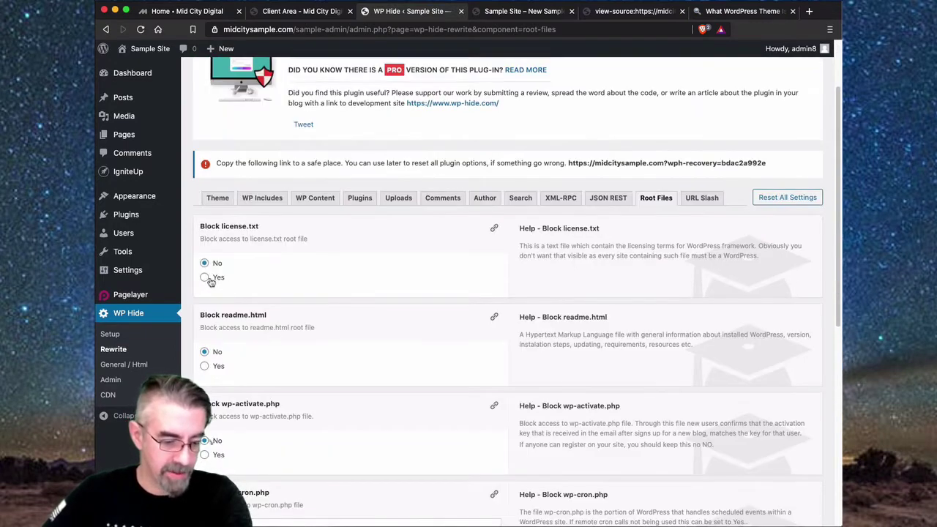
{"action": "left_click", "coordinate": [207, 279]}
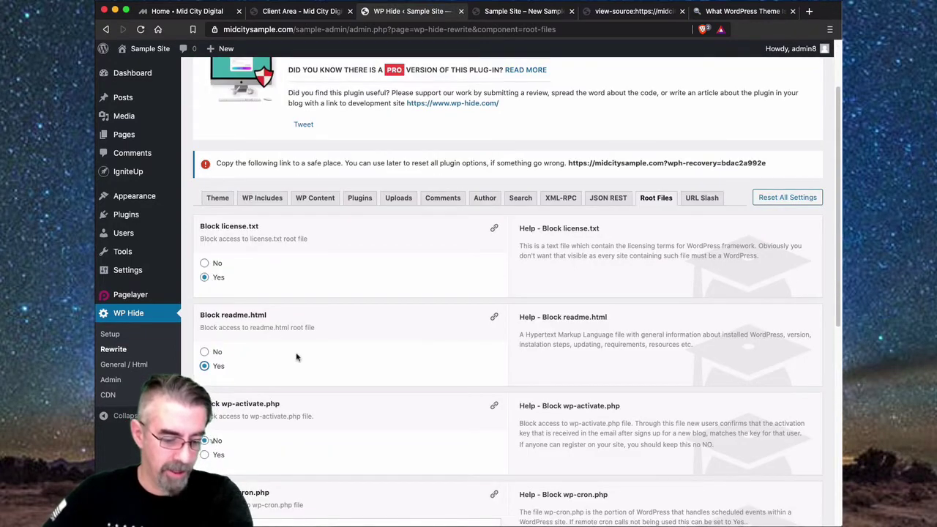
{"action": "scroll", "coordinate": [297, 357], "scroll_direction": "down", "scroll_amount": 4}
{"action": "left_click", "coordinate": [205, 316]}
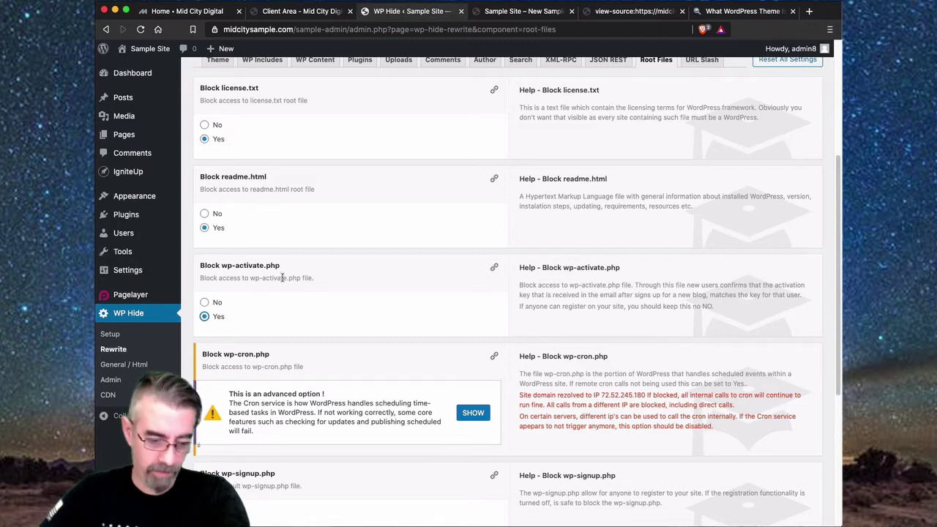
- Block wp-cron, wp-signup, wp-register and other wp-*.php files, save, and open Comments settings
{"action": "scroll", "coordinate": [333, 302], "scroll_direction": "down", "scroll_amount": 2}
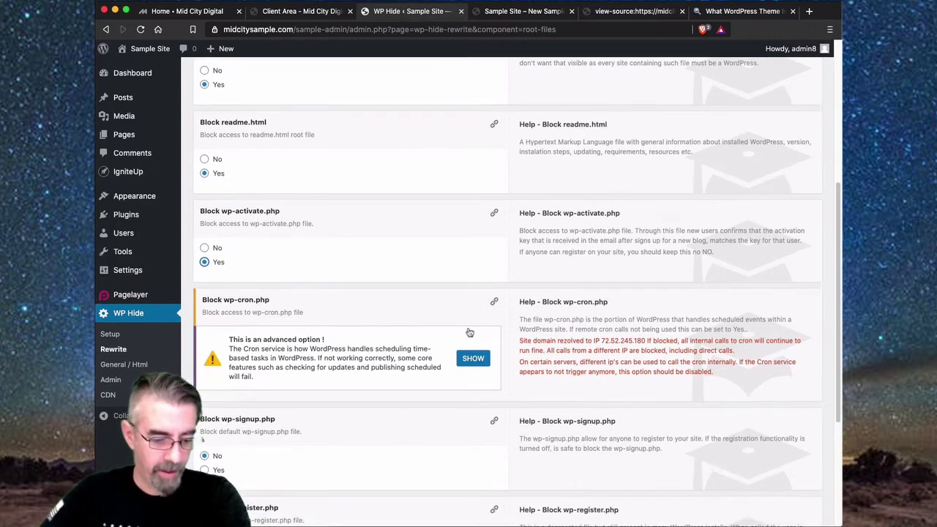
{"action": "left_click", "coordinate": [471, 357]}
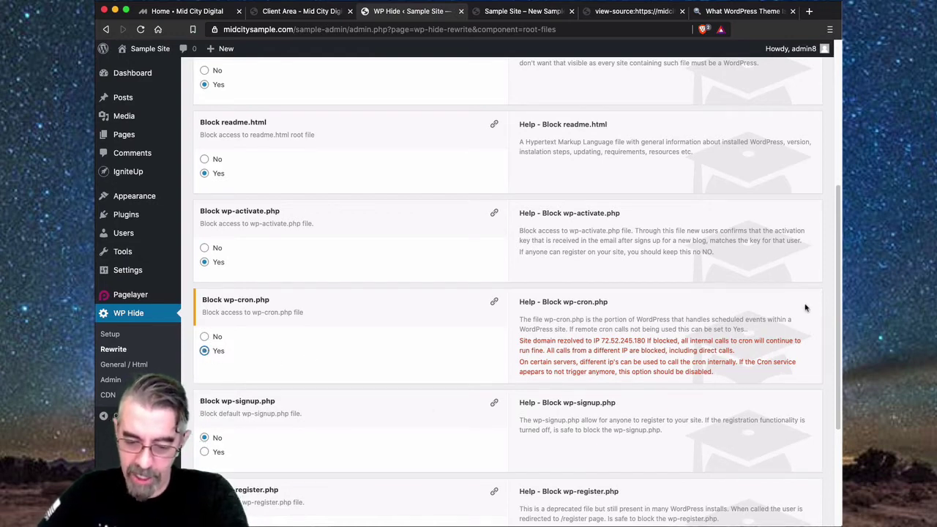
{"action": "scroll", "coordinate": [272, 395], "scroll_direction": "down", "scroll_amount": 3}
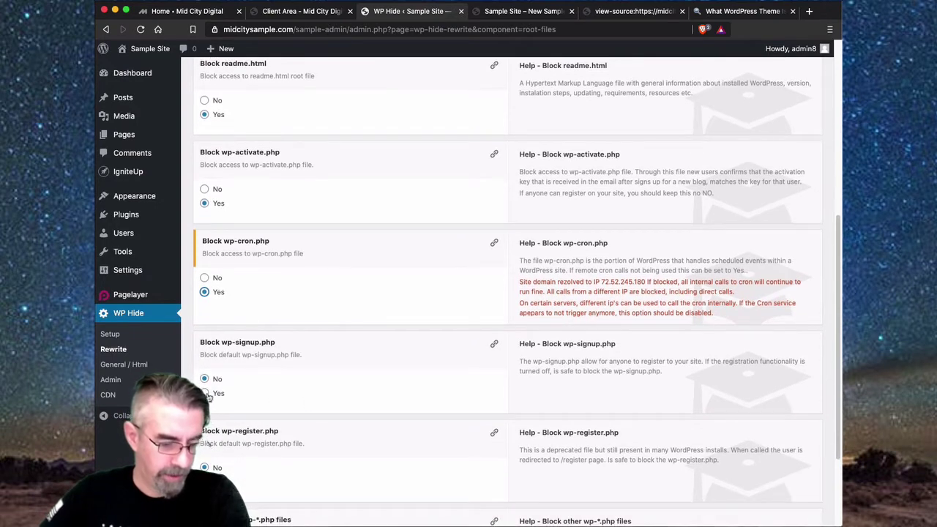
{"action": "scroll", "coordinate": [339, 379], "scroll_direction": "down", "scroll_amount": 5}
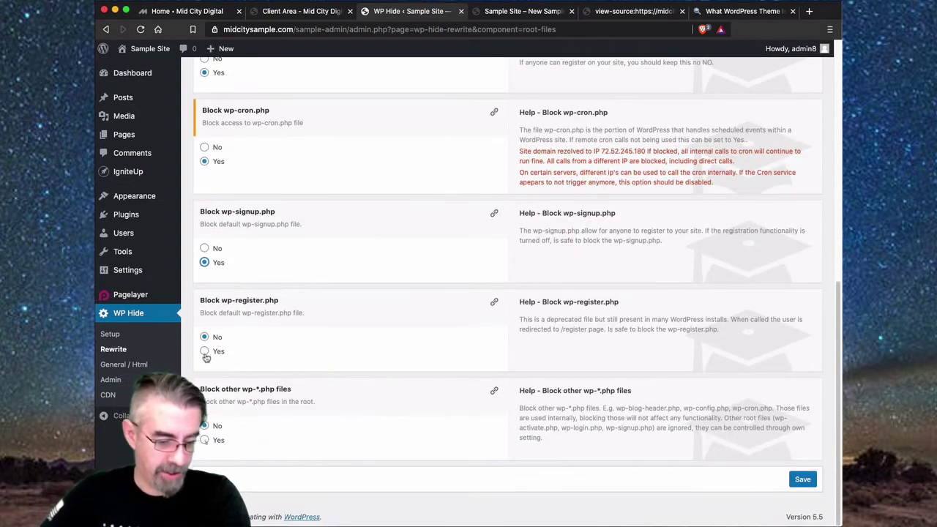
{"action": "left_click", "coordinate": [205, 353]}
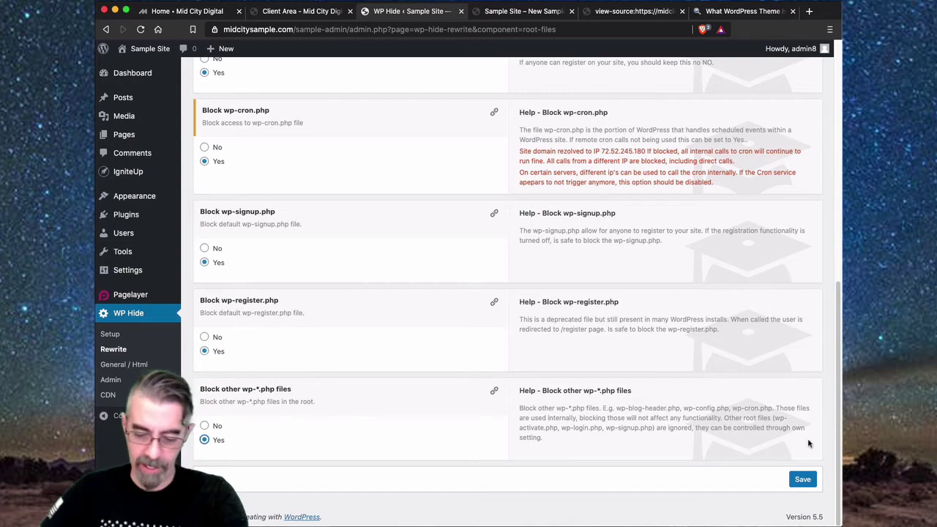
{"action": "left_click", "coordinate": [803, 479]}
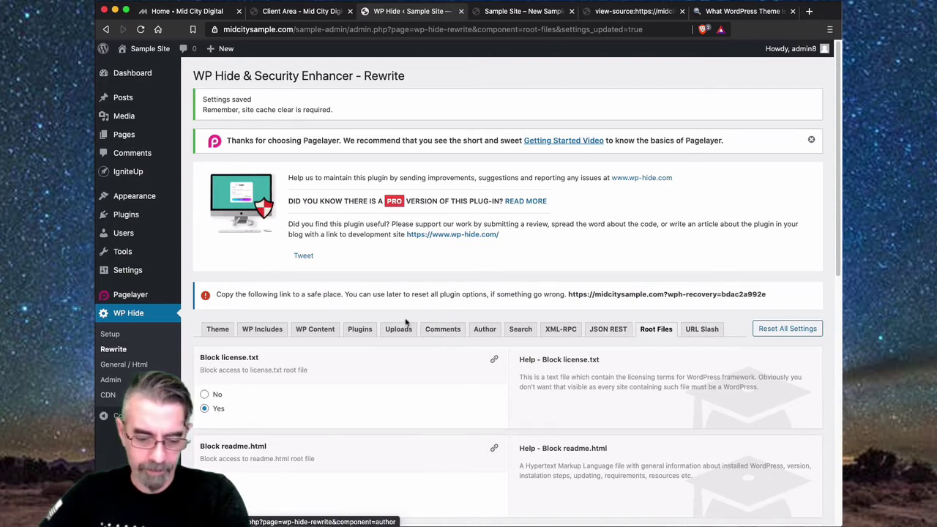
{"action": "left_click", "coordinate": [443, 330]}
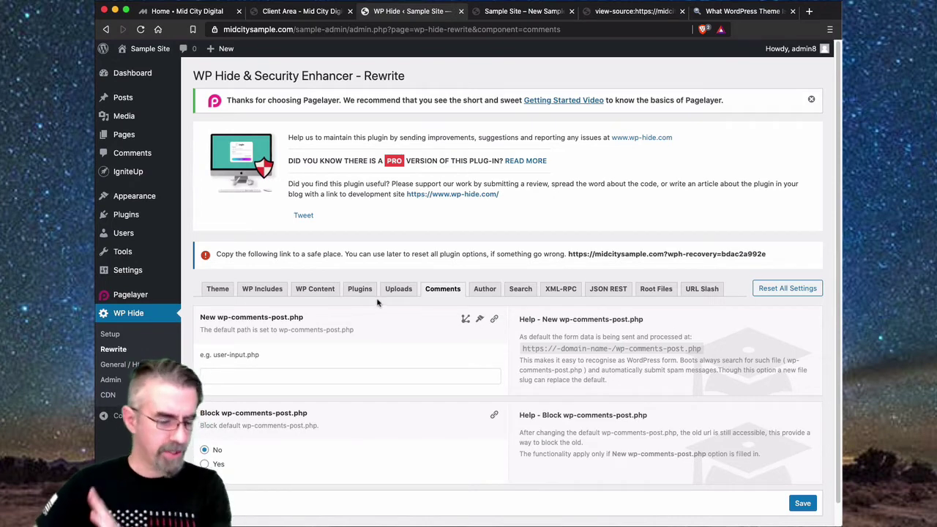
- Re-check midcitysample.com in the theme detector, then open WP Hide's WP Content settings
{"action": "scroll", "coordinate": [377, 303], "scroll_direction": "down", "scroll_amount": 1}
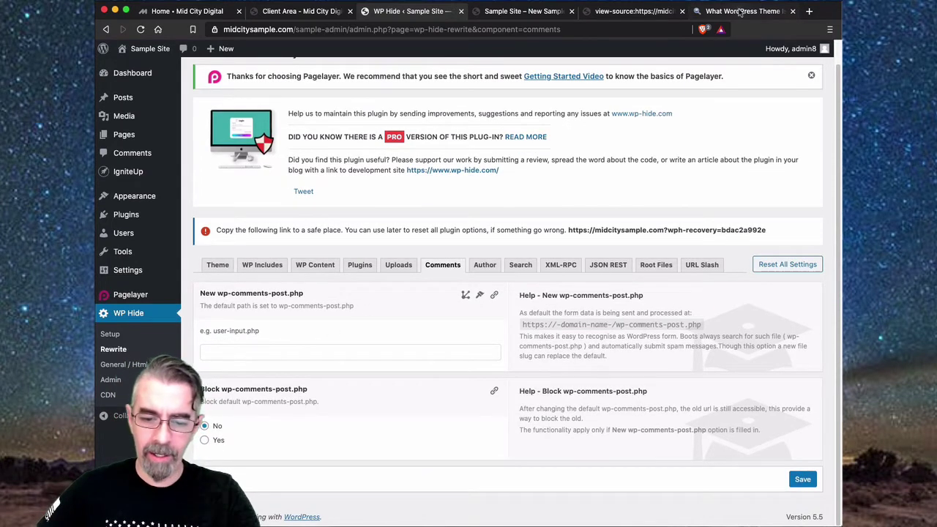
{"action": "left_click", "coordinate": [741, 11]}
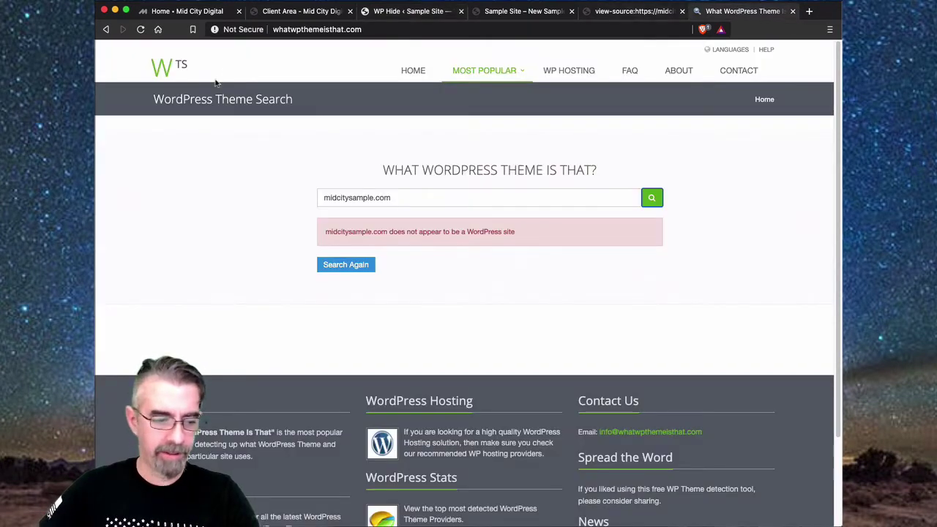
{"action": "left_click", "coordinate": [651, 200]}
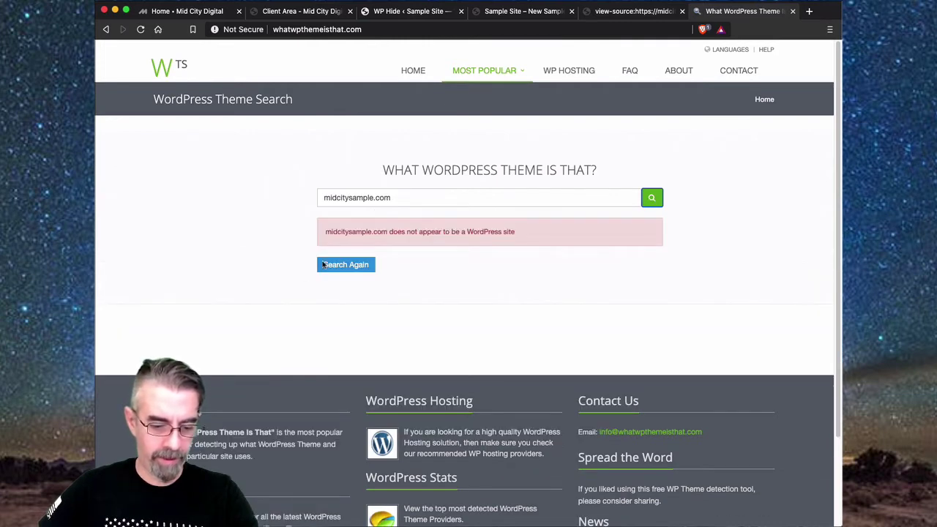
{"action": "left_click", "coordinate": [420, 194]}
{"action": "left_click", "coordinate": [640, 9]}
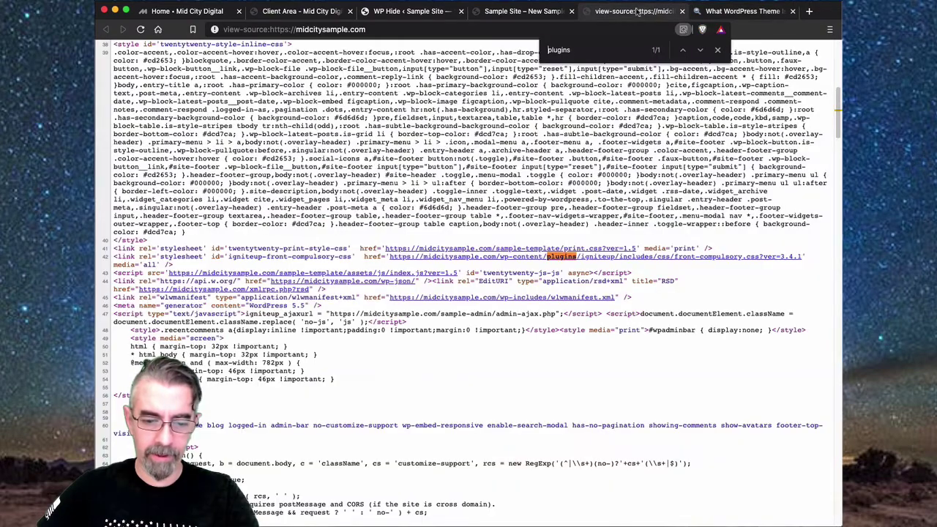
{"action": "left_click", "coordinate": [517, 13]}
{"action": "left_click", "coordinate": [400, 13]}
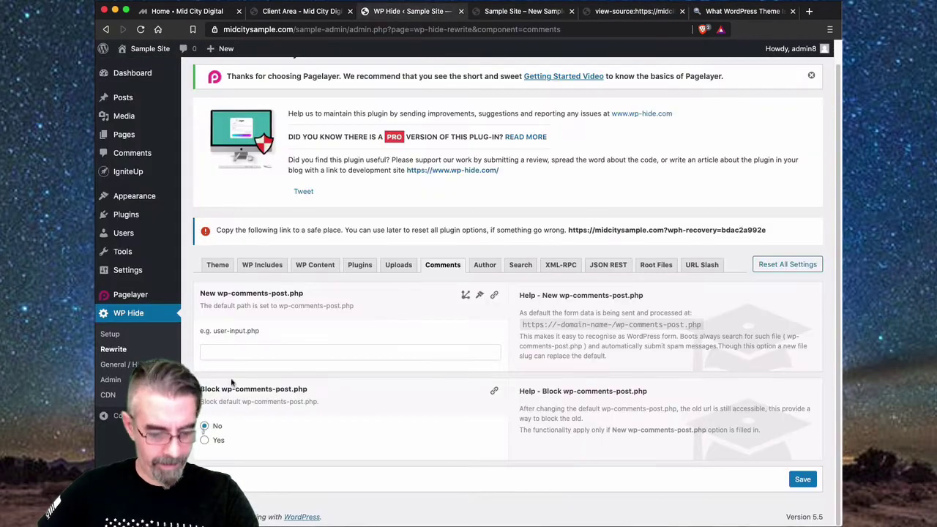
{"action": "left_click", "coordinate": [315, 267]}
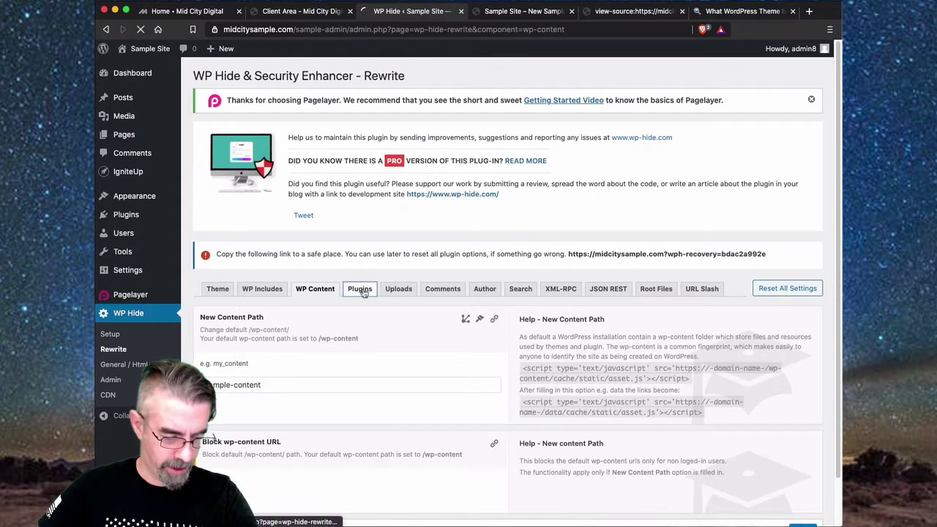
- Save WP Hide's Plugins rewrite settings with the new plugins path set to modules
{"action": "left_click", "coordinate": [360, 290]}
{"action": "scroll", "coordinate": [293, 374], "scroll_direction": "down", "scroll_amount": 5}
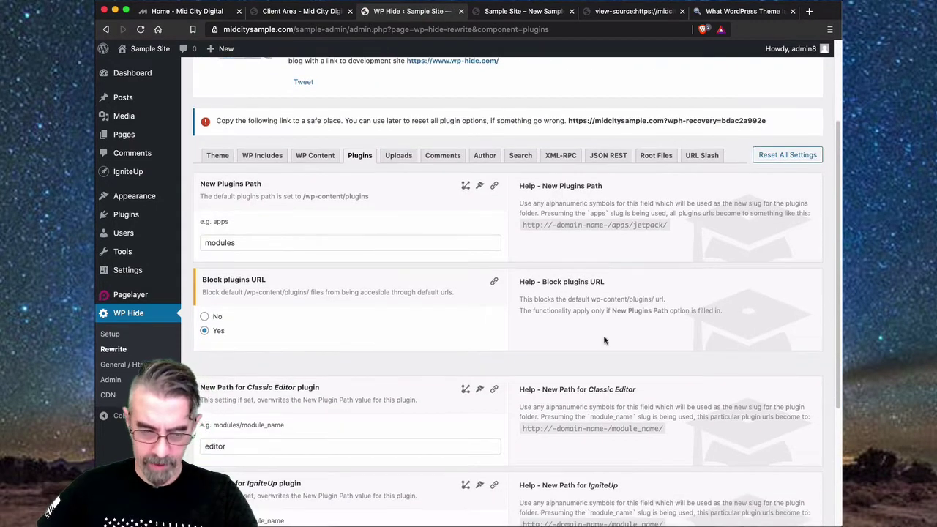
{"action": "scroll", "coordinate": [606, 342], "scroll_direction": "down", "scroll_amount": 5}
{"action": "left_click", "coordinate": [804, 479]}
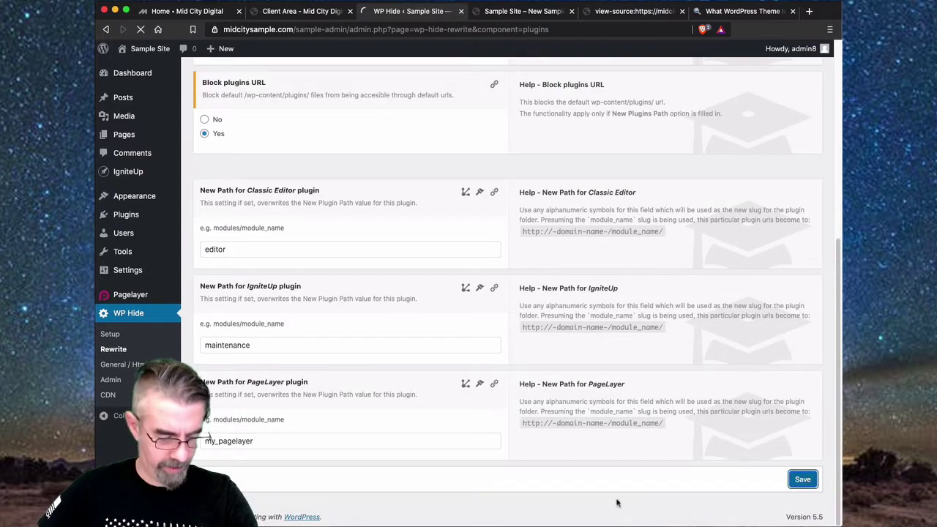
{"action": "scroll", "coordinate": [297, 398], "scroll_direction": "down", "scroll_amount": 2}
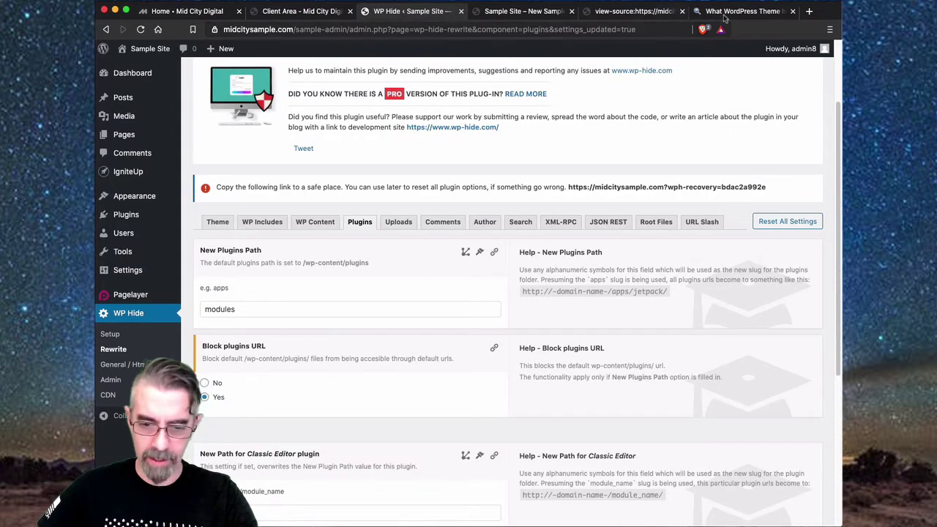
{"action": "left_click", "coordinate": [252, 310]}
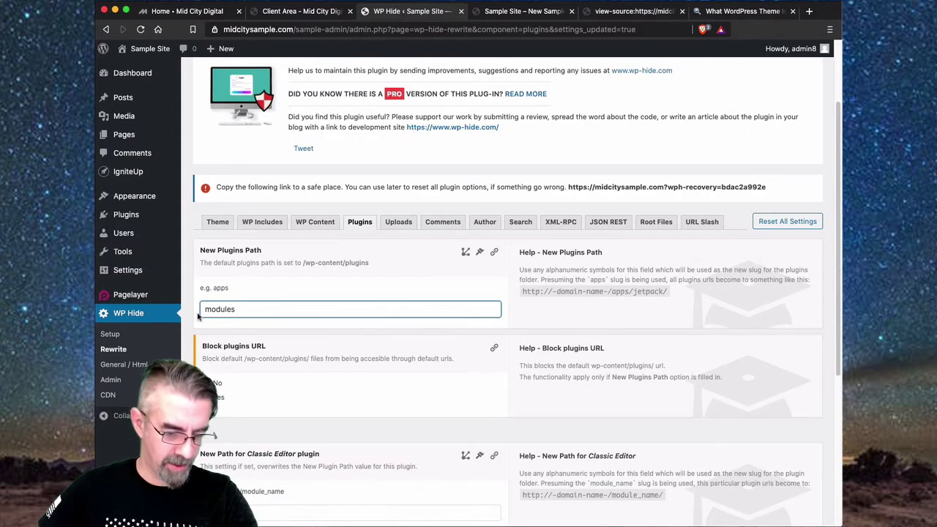
- Re-run the theme detector to confirm the site still isn't recognised as WordPress
{"action": "left_click", "coordinate": [741, 12]}
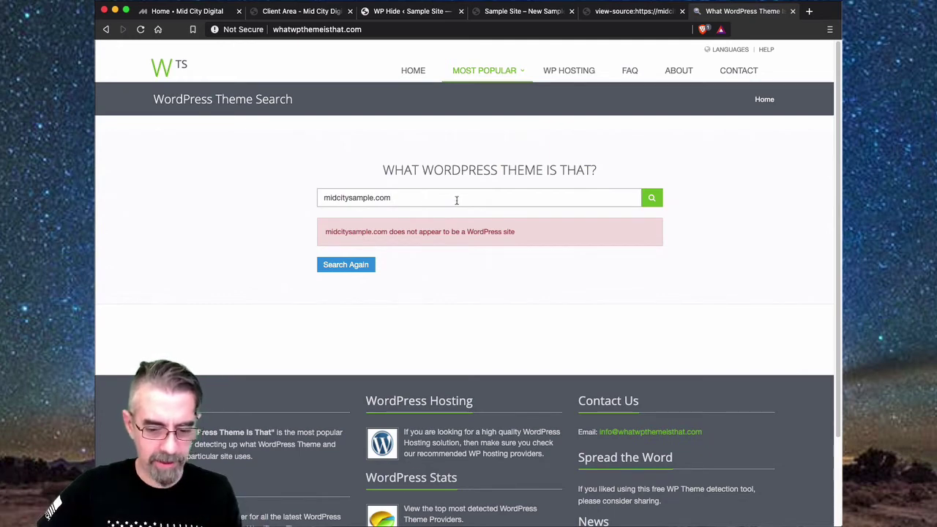
{"action": "left_click", "coordinate": [651, 199]}
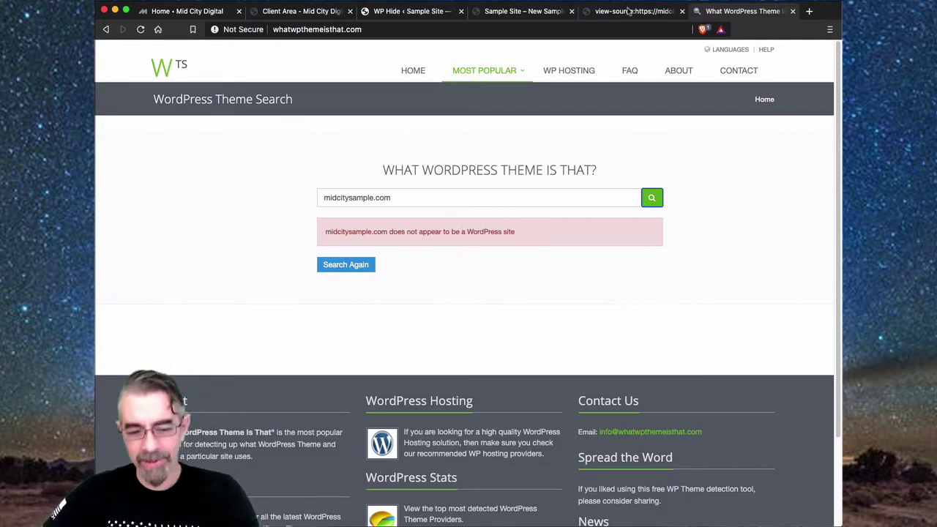
{"action": "left_click", "coordinate": [525, 13]}
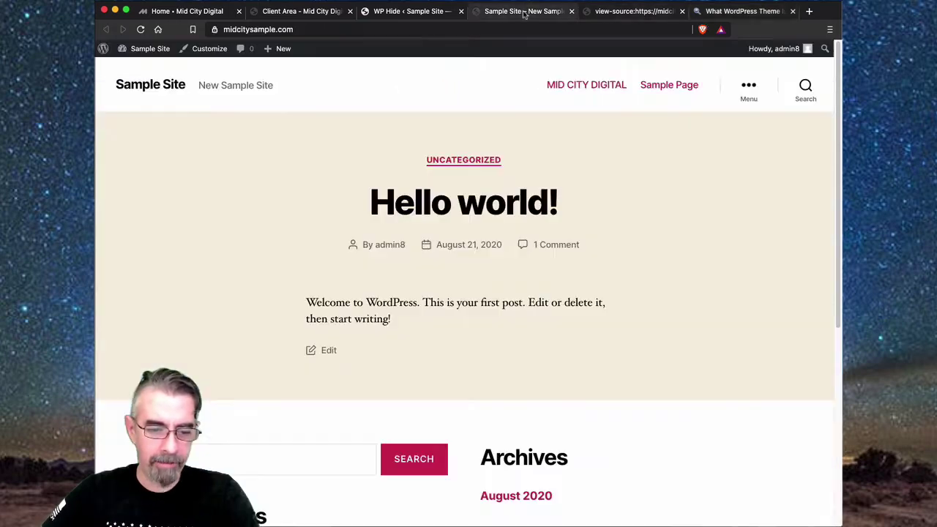
{"action": "left_click", "coordinate": [389, 13]}
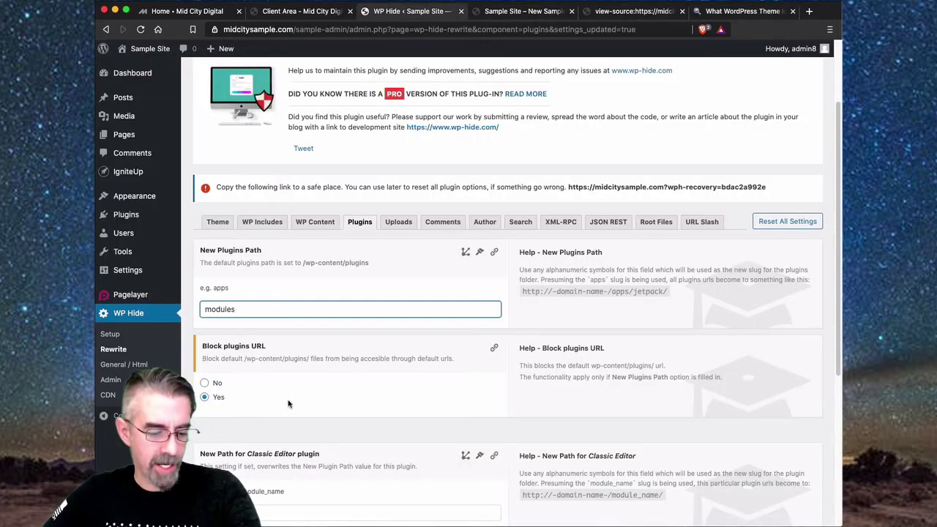
{"action": "scroll", "coordinate": [259, 416], "scroll_direction": "down", "scroll_amount": 3}
{"action": "scroll", "coordinate": [293, 408], "scroll_direction": "up", "scroll_amount": 6}
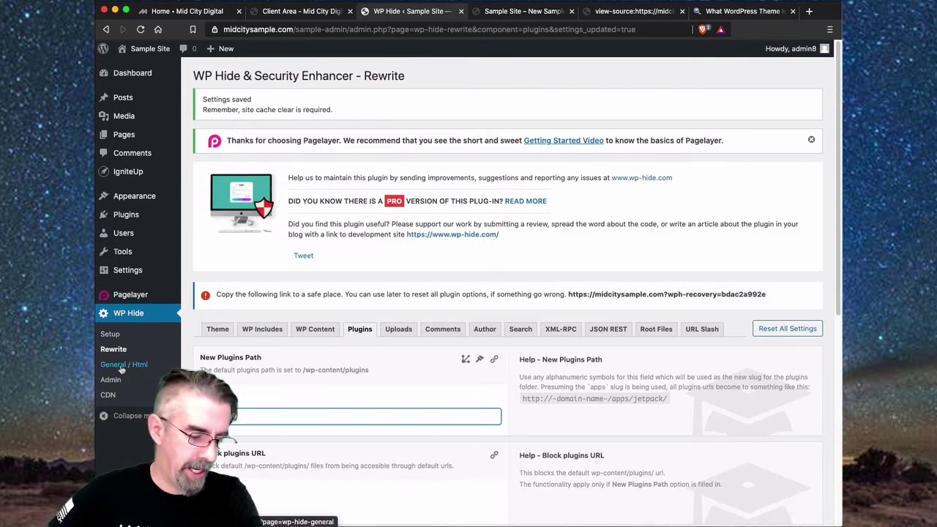
- Review WP Hide's General / Html meta options against the site's page source
{"action": "left_click", "coordinate": [122, 370]}
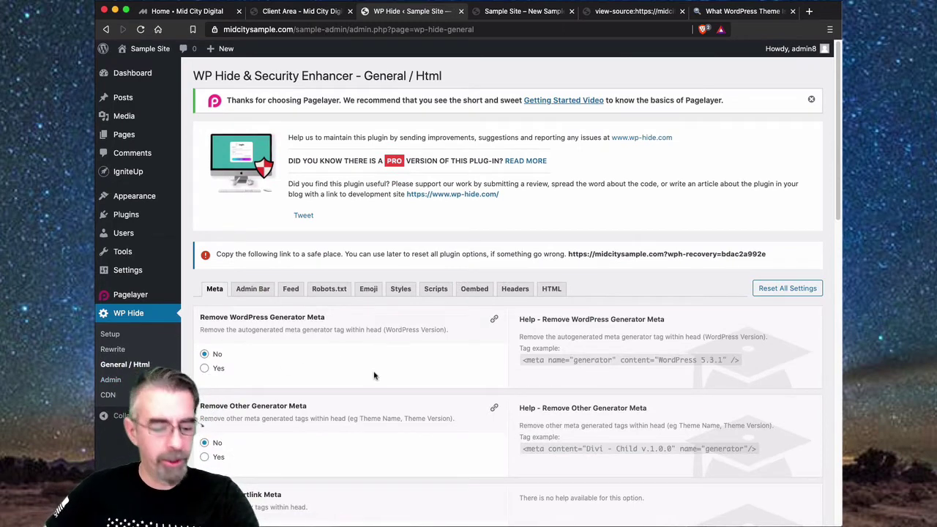
{"action": "scroll", "coordinate": [372, 376], "scroll_direction": "down", "scroll_amount": 1}
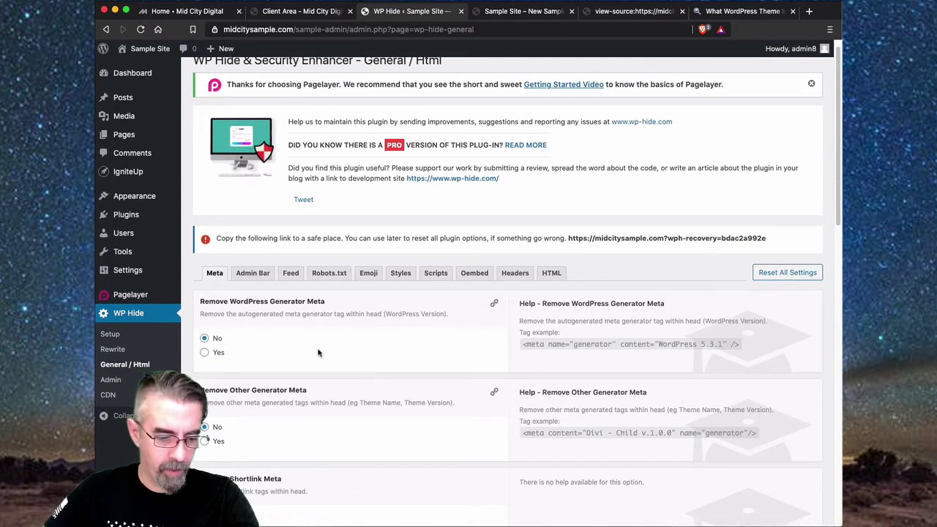
{"action": "scroll", "coordinate": [277, 340], "scroll_direction": "down", "scroll_amount": 3}
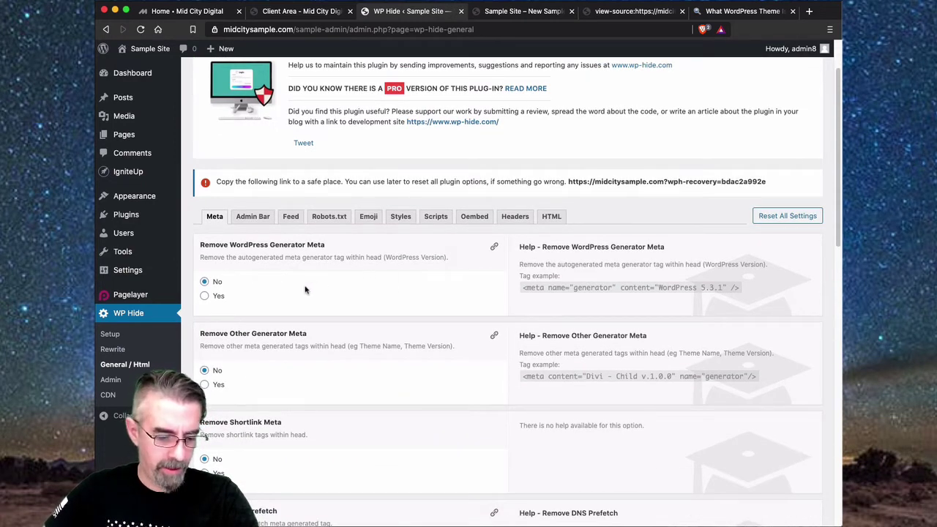
{"action": "scroll", "coordinate": [306, 290], "scroll_direction": "down", "scroll_amount": 5}
{"action": "scroll", "coordinate": [305, 290], "scroll_direction": "down", "scroll_amount": 20}
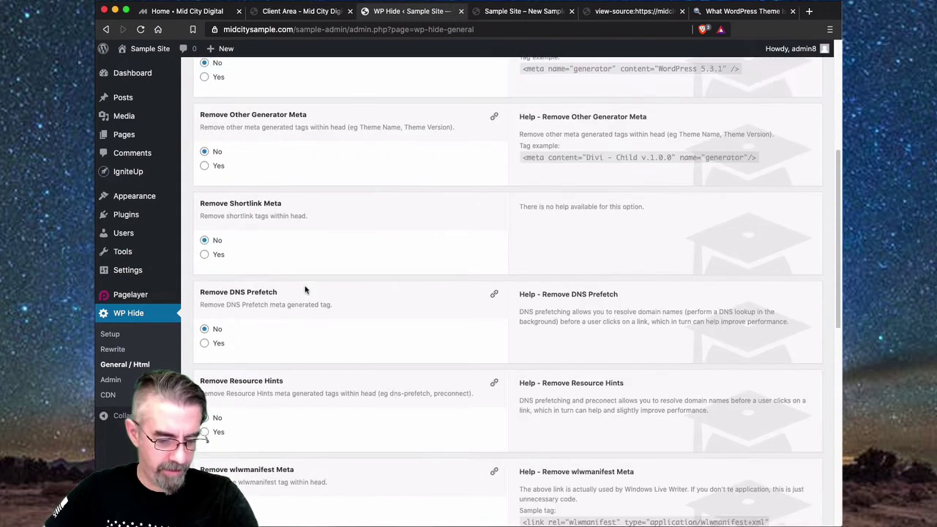
{"action": "scroll", "coordinate": [305, 290], "scroll_direction": "down", "scroll_amount": 10}
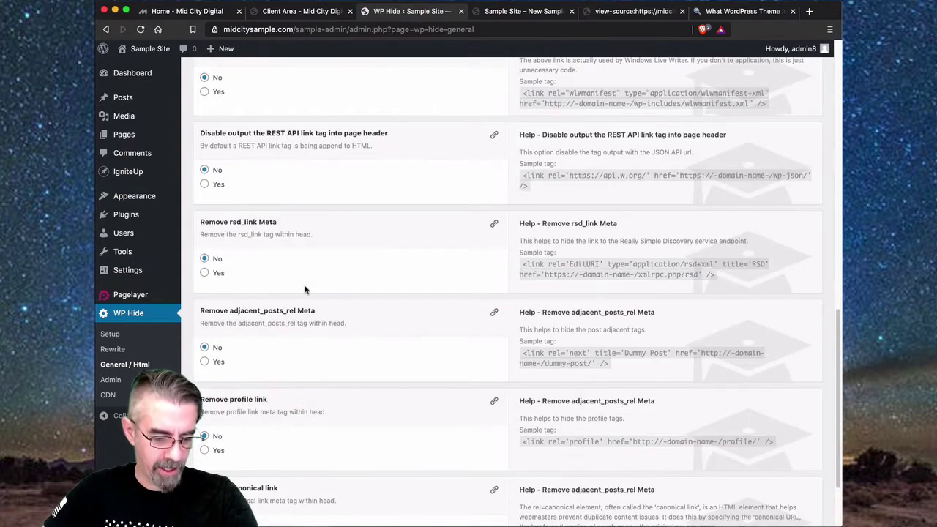
{"action": "scroll", "coordinate": [306, 290], "scroll_direction": "up", "scroll_amount": 20}
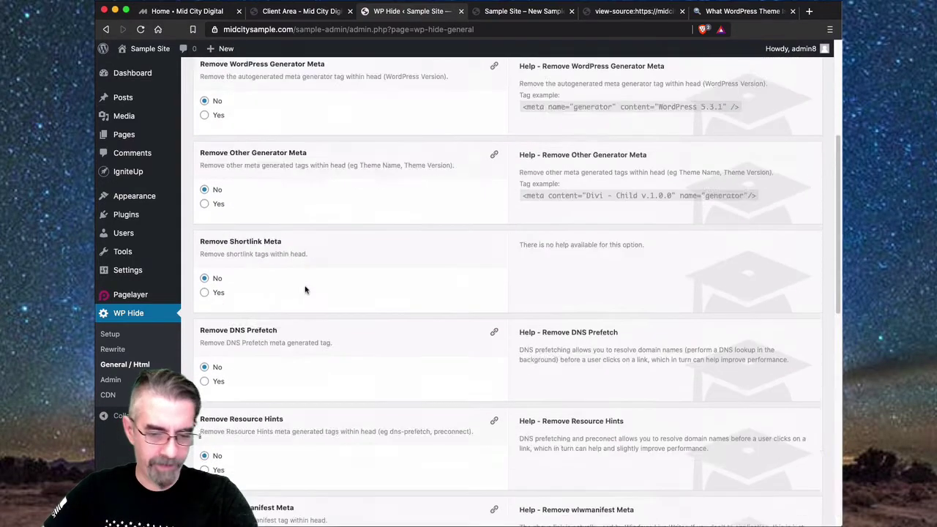
{"action": "left_click", "coordinate": [634, 11]}
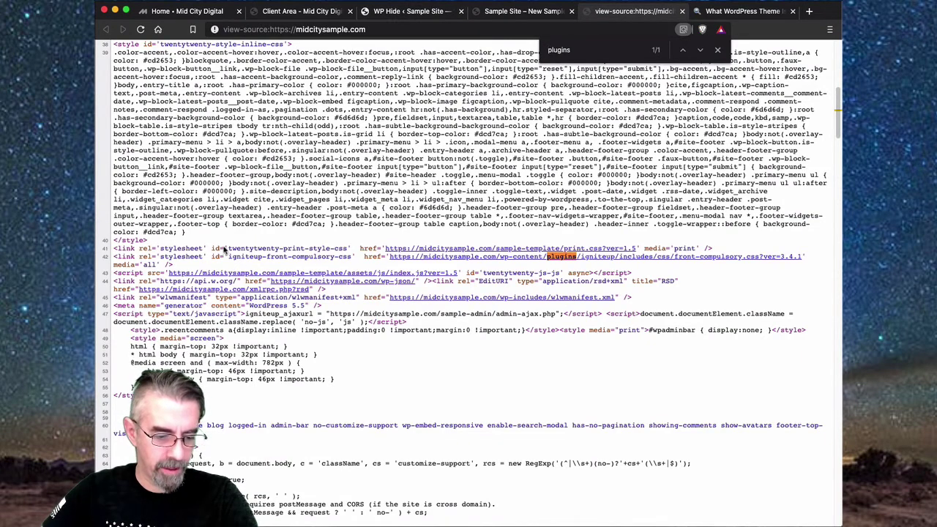
{"action": "left_click", "coordinate": [542, 13]}
{"action": "left_click", "coordinate": [423, 12]}
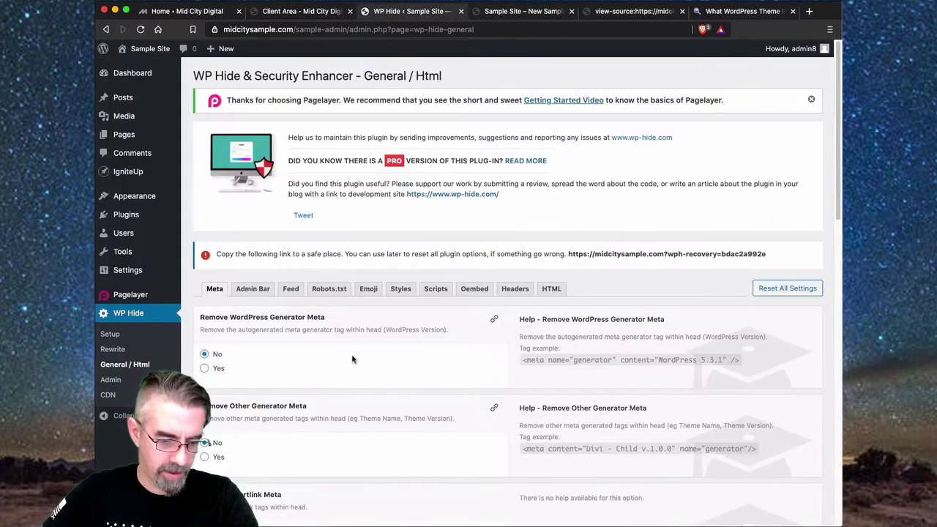
- Set Remove WordPress Generator Meta to Yes, then read down to the wlwmanifest option's help
{"action": "scroll", "coordinate": [353, 358], "scroll_direction": "down", "scroll_amount": 1}
{"action": "scroll", "coordinate": [256, 346], "scroll_direction": "down", "scroll_amount": 1}
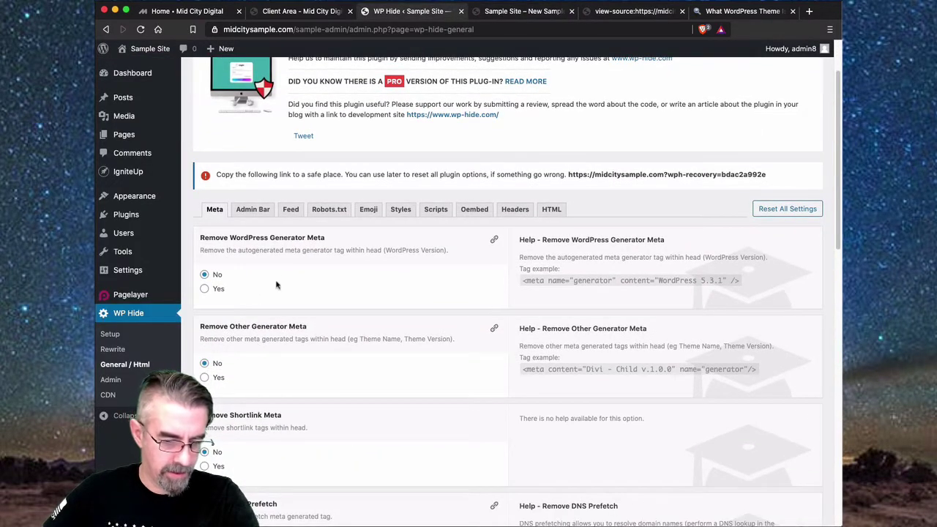
{"action": "scroll", "coordinate": [297, 267], "scroll_direction": "down", "scroll_amount": 1}
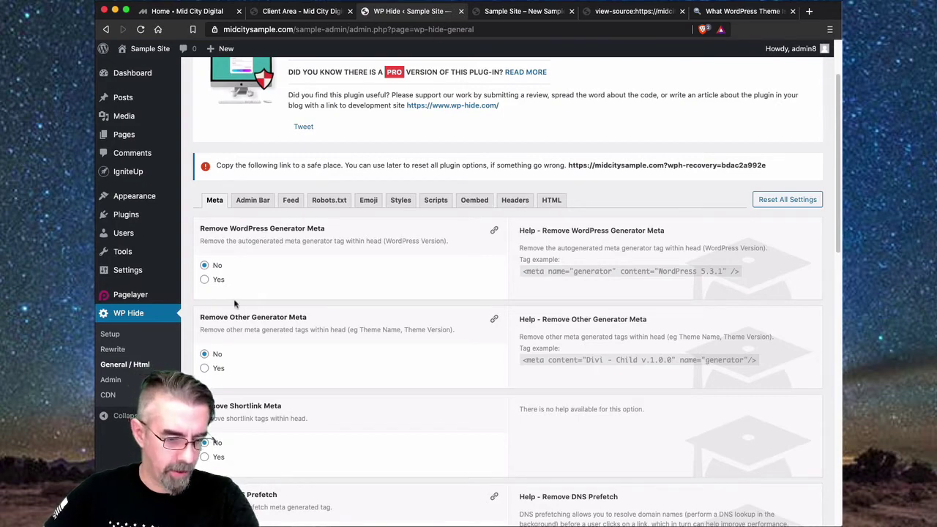
{"action": "left_click", "coordinate": [208, 281]}
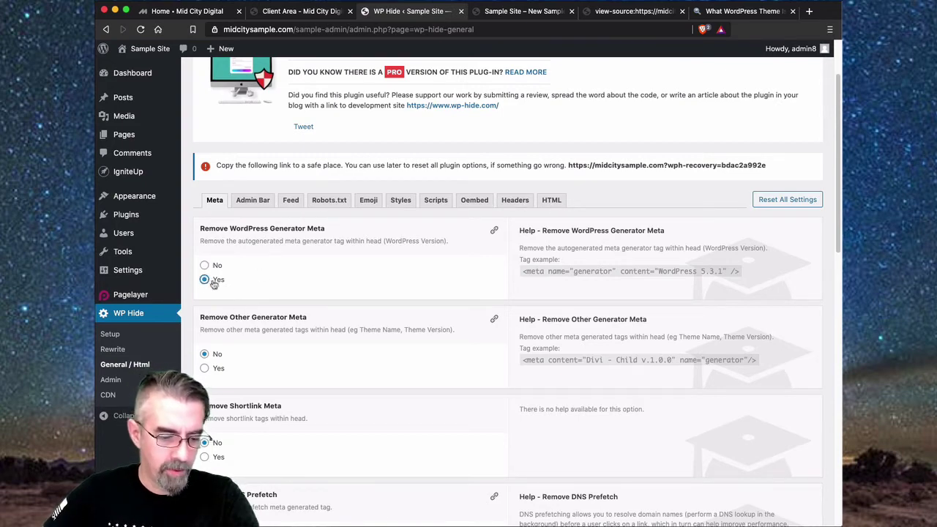
{"action": "scroll", "coordinate": [298, 289], "scroll_direction": "down", "scroll_amount": 3}
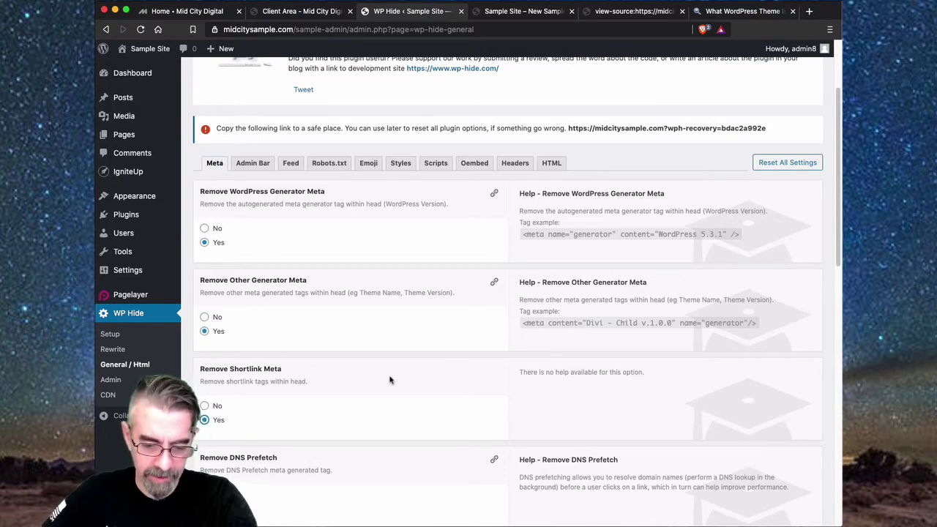
{"action": "scroll", "coordinate": [390, 380], "scroll_direction": "down", "scroll_amount": 5}
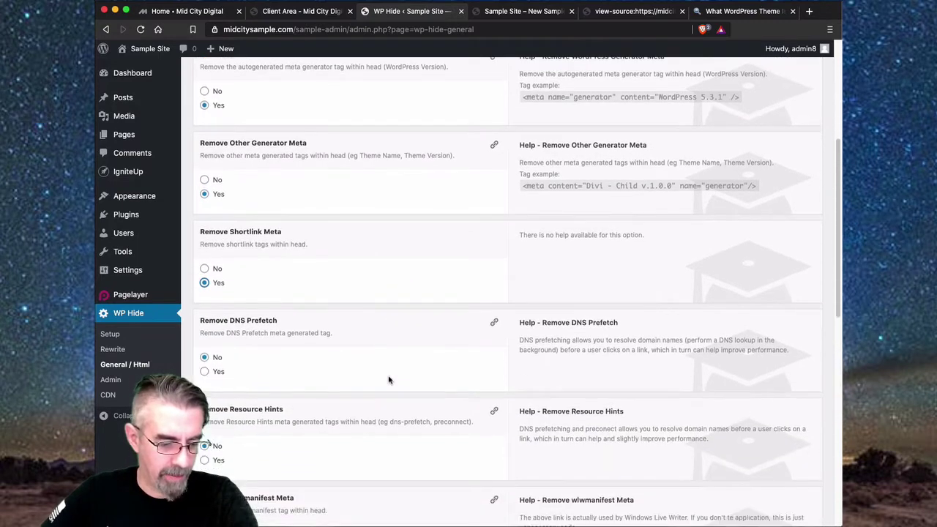
{"action": "scroll", "coordinate": [389, 380], "scroll_direction": "down", "scroll_amount": 2}
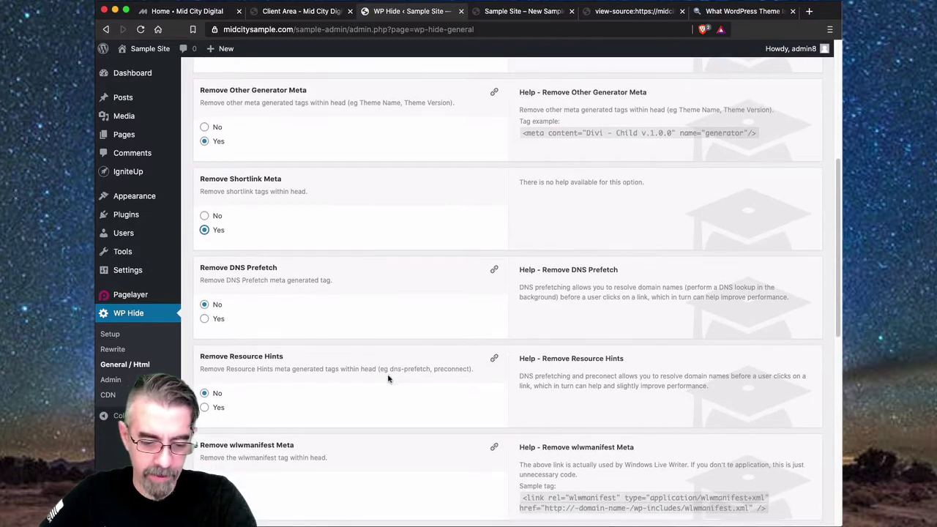
{"action": "scroll", "coordinate": [389, 379], "scroll_direction": "down", "scroll_amount": 2}
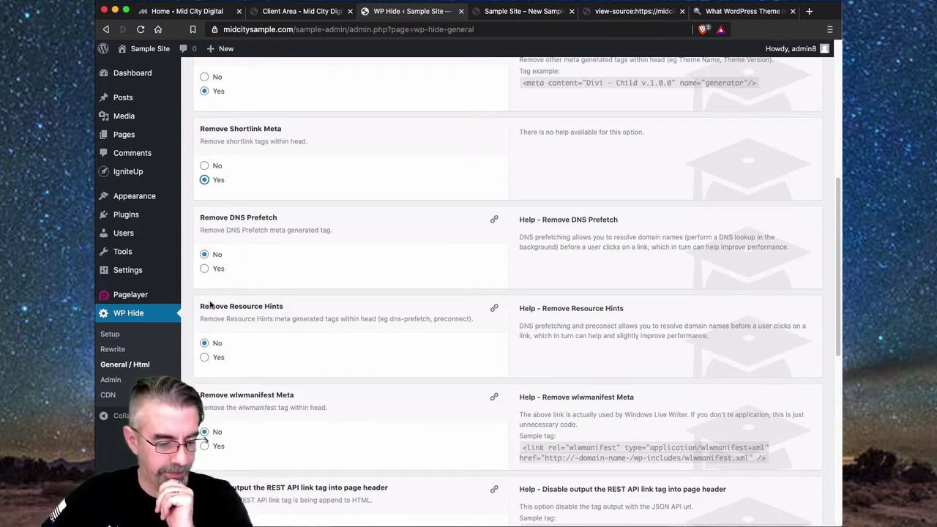
{"action": "scroll", "coordinate": [246, 349], "scroll_direction": "down", "scroll_amount": 1}
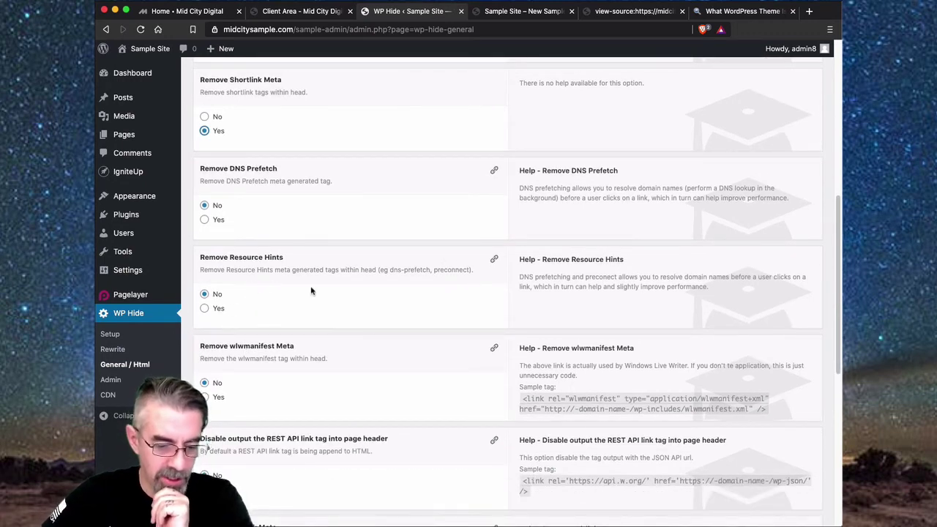
{"action": "scroll", "coordinate": [325, 296], "scroll_direction": "down", "scroll_amount": 1}
{"action": "scroll", "coordinate": [325, 296], "scroll_direction": "down", "scroll_amount": 1}
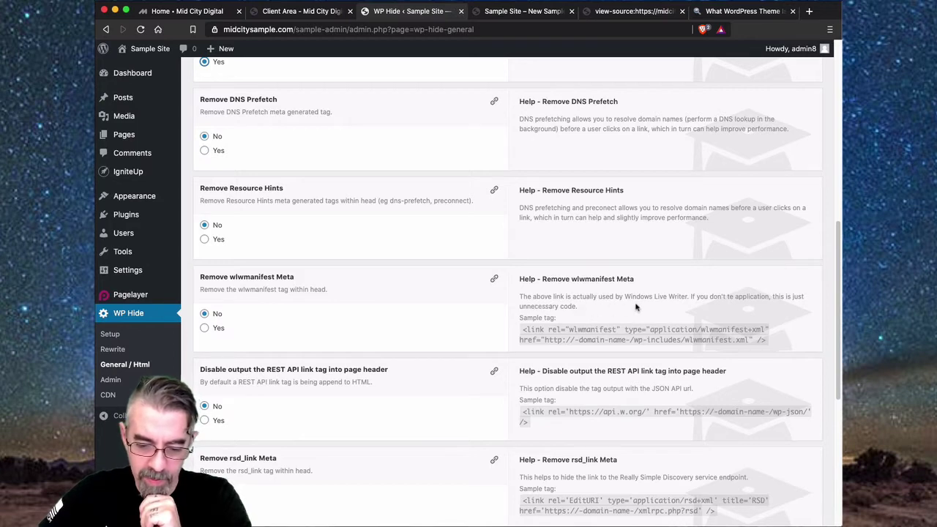
{"action": "double_click", "coordinate": [731, 297]}
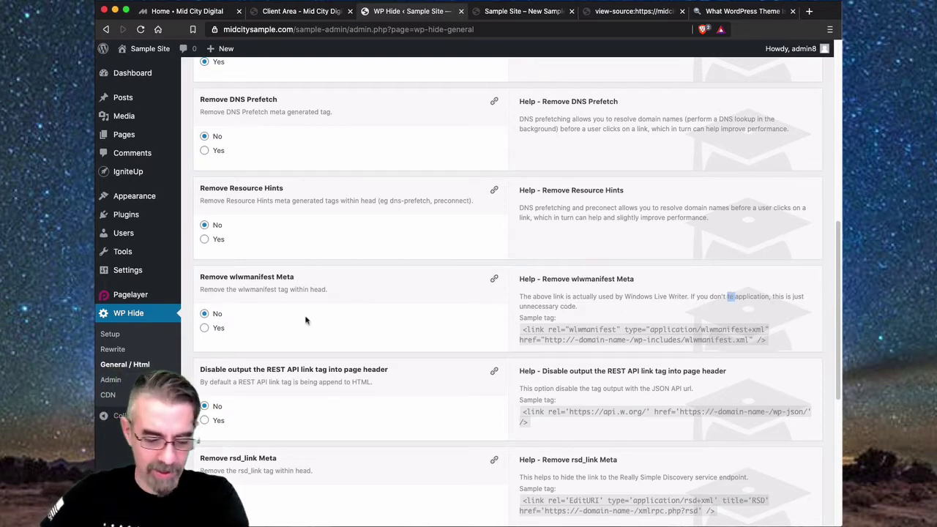
- Set wlwmanifest, REST API link, rsd_link, adjacent_posts_rel and profile link removal to Yes, canonical at No, and save
{"action": "left_click", "coordinate": [206, 329]}
{"action": "scroll", "coordinate": [325, 315], "scroll_direction": "down", "scroll_amount": 3}
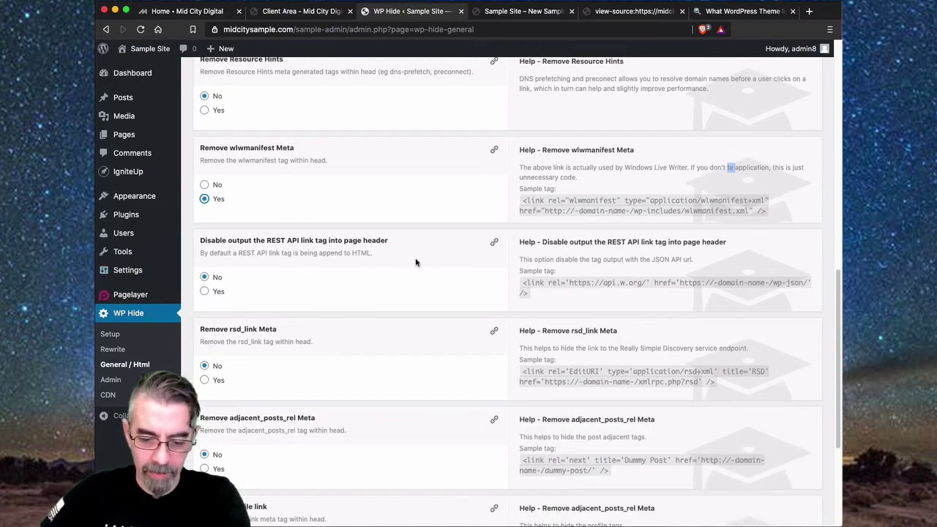
{"action": "left_click", "coordinate": [204, 292]}
{"action": "scroll", "coordinate": [334, 260], "scroll_direction": "down", "scroll_amount": 1}
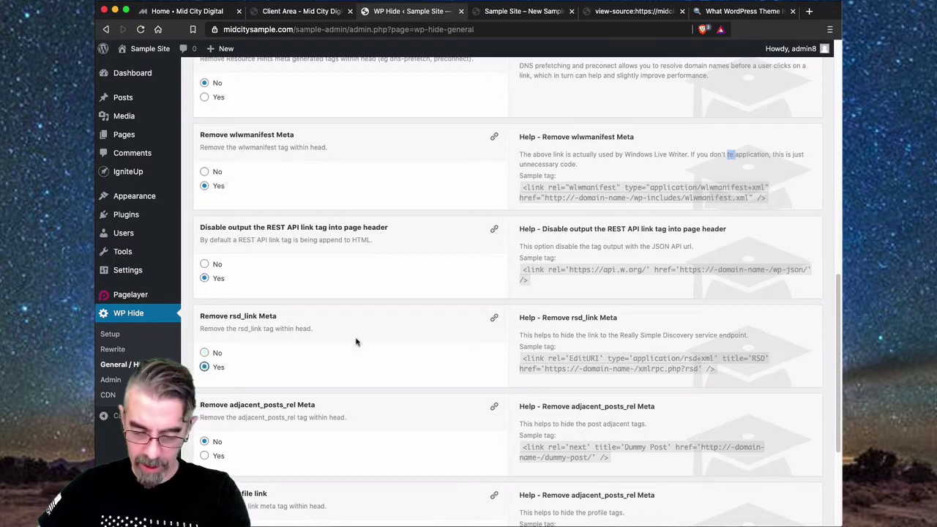
{"action": "scroll", "coordinate": [317, 341], "scroll_direction": "down", "scroll_amount": 5}
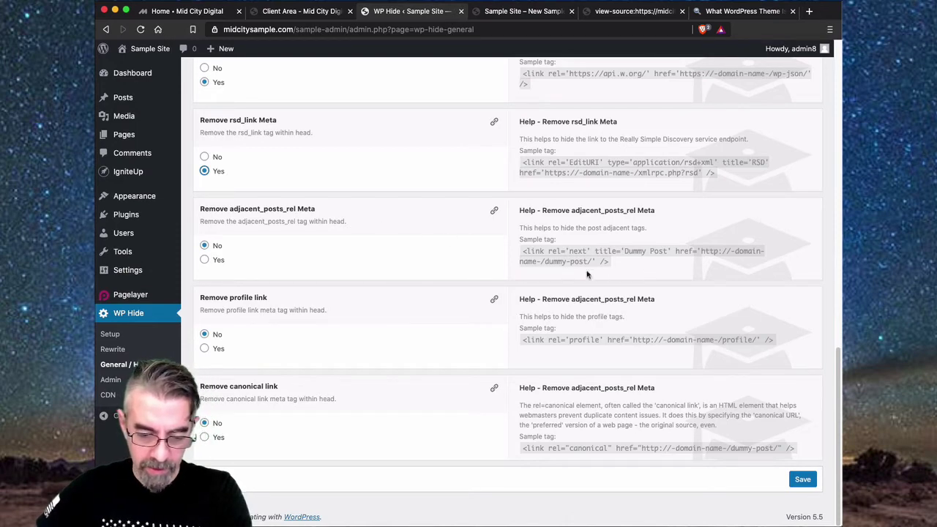
{"action": "left_click", "coordinate": [205, 260]}
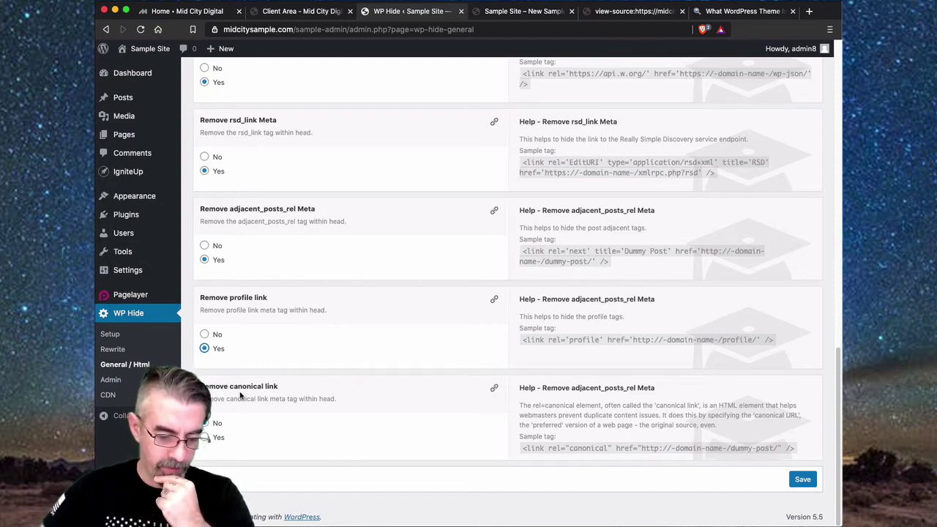
{"action": "left_click", "coordinate": [220, 424]}
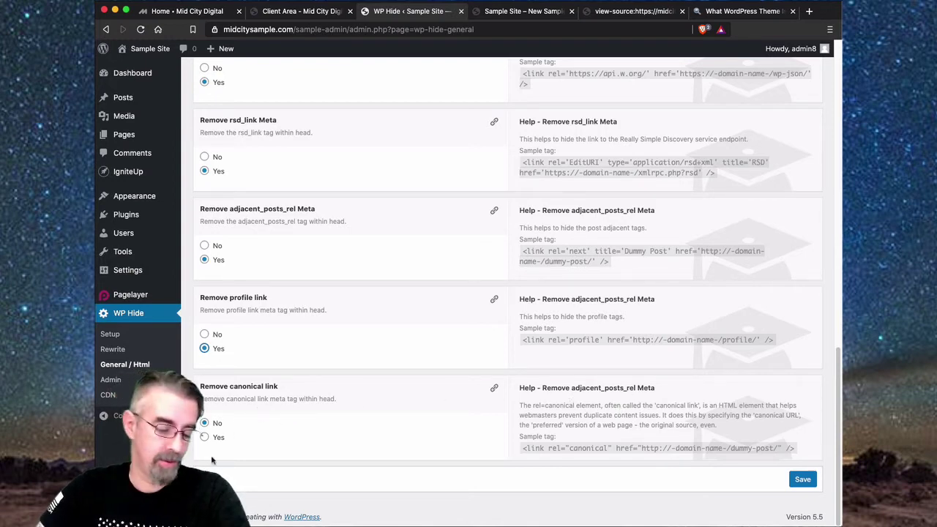
{"action": "left_click", "coordinate": [803, 482]}
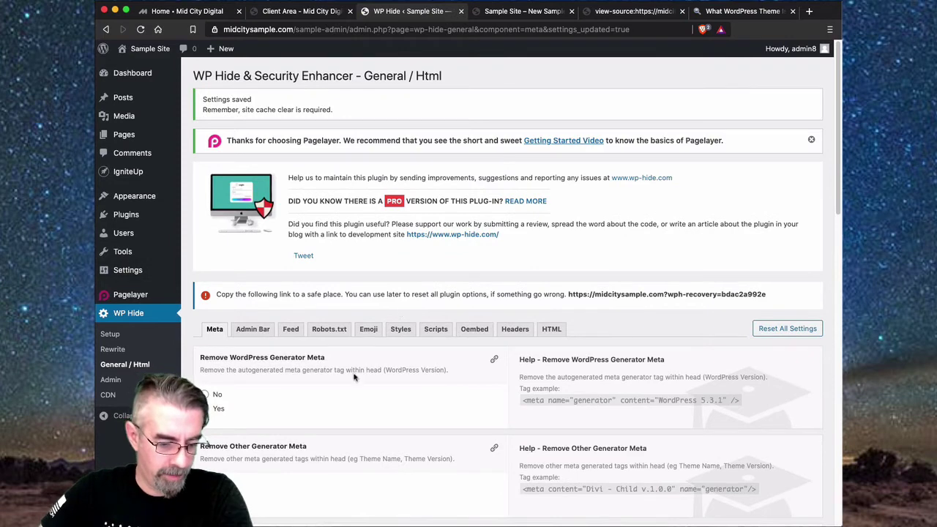
{"action": "scroll", "coordinate": [354, 376], "scroll_direction": "down", "scroll_amount": 2}
- Hide the front-end admin bar for Editor, Author, Contributor and Subscriber, leaving Administrator, and save
{"action": "left_click", "coordinate": [256, 269]}
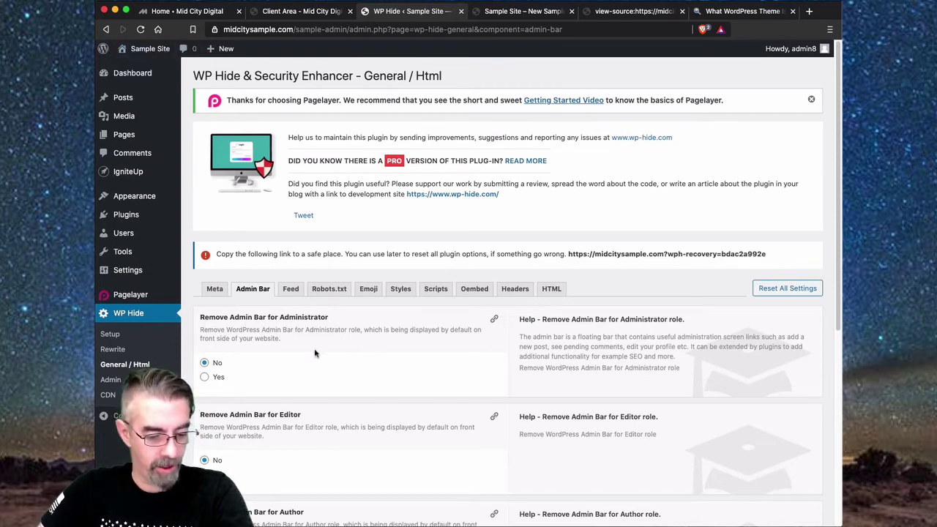
{"action": "scroll", "coordinate": [358, 358], "scroll_direction": "down", "scroll_amount": 5}
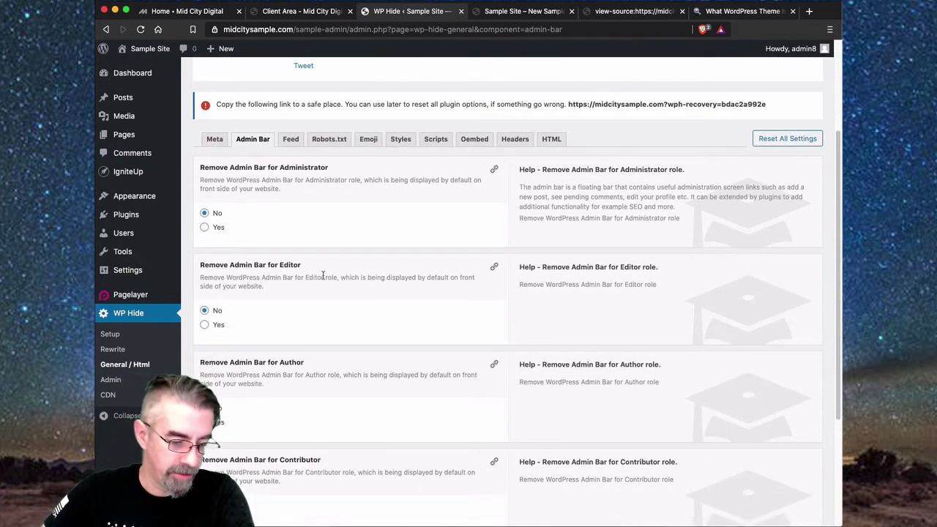
{"action": "left_click", "coordinate": [205, 325]}
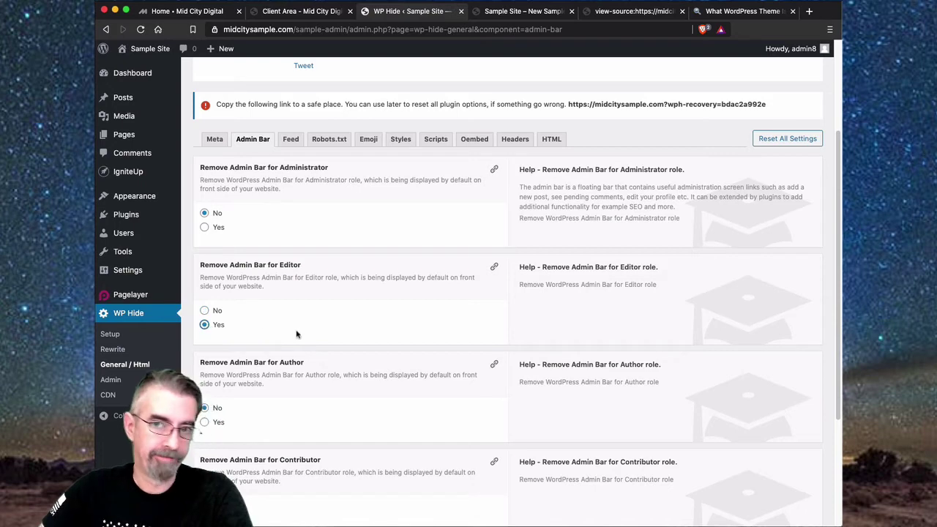
{"action": "scroll", "coordinate": [313, 327], "scroll_direction": "down", "scroll_amount": 2}
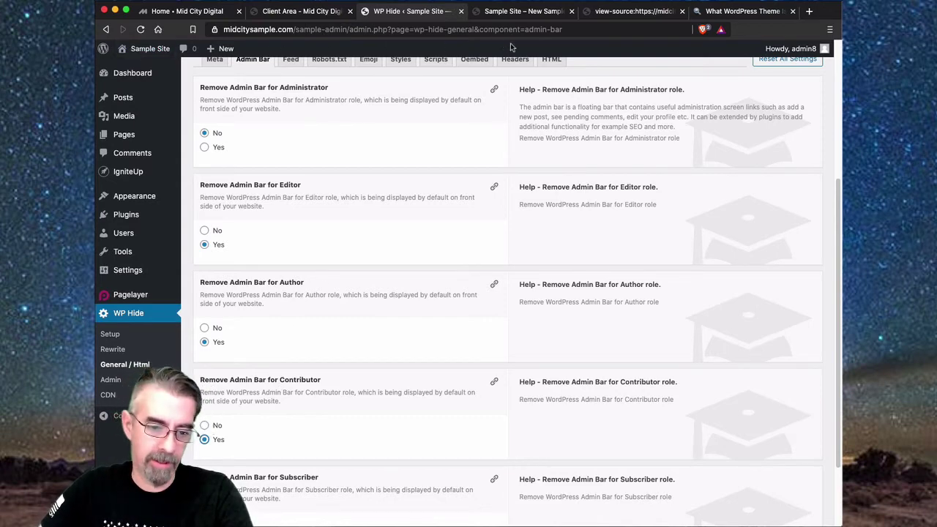
{"action": "scroll", "coordinate": [333, 406], "scroll_direction": "down", "scroll_amount": 1}
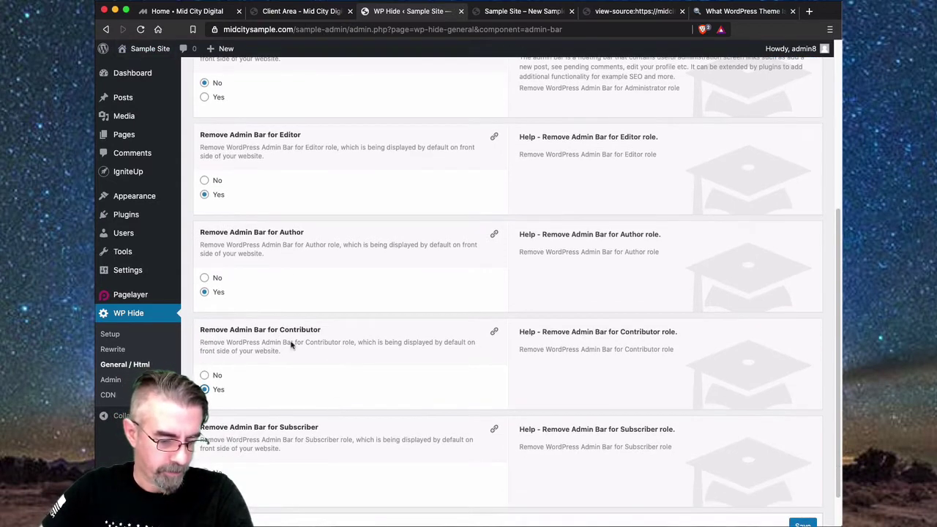
{"action": "scroll", "coordinate": [306, 337], "scroll_direction": "down", "scroll_amount": 1}
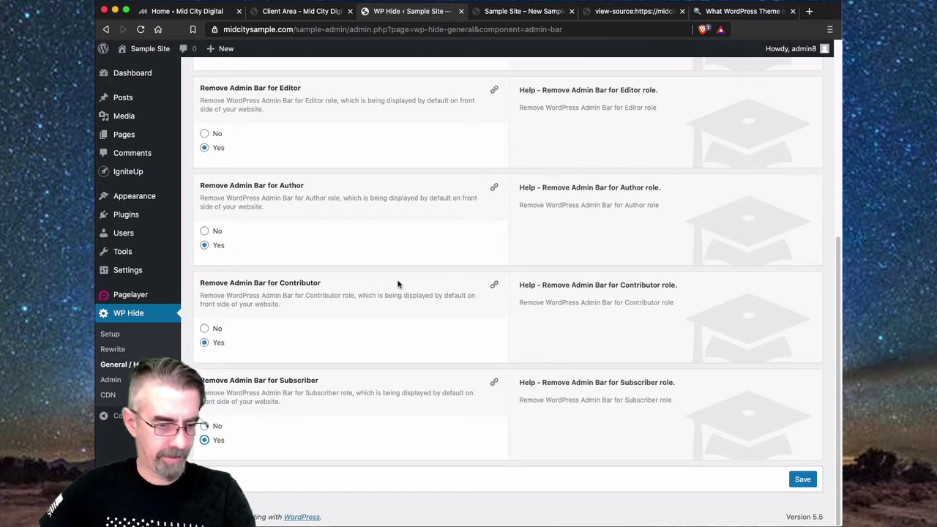
{"action": "left_click", "coordinate": [802, 480]}
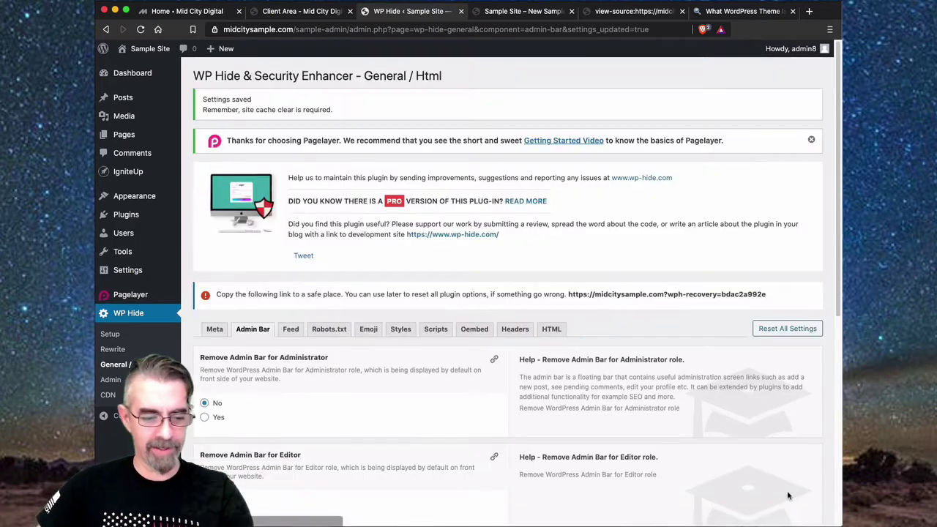
- On the Robots.txt tab, set Disable admin url within Robots.txt to Yes and save
{"action": "left_click", "coordinate": [291, 330]}
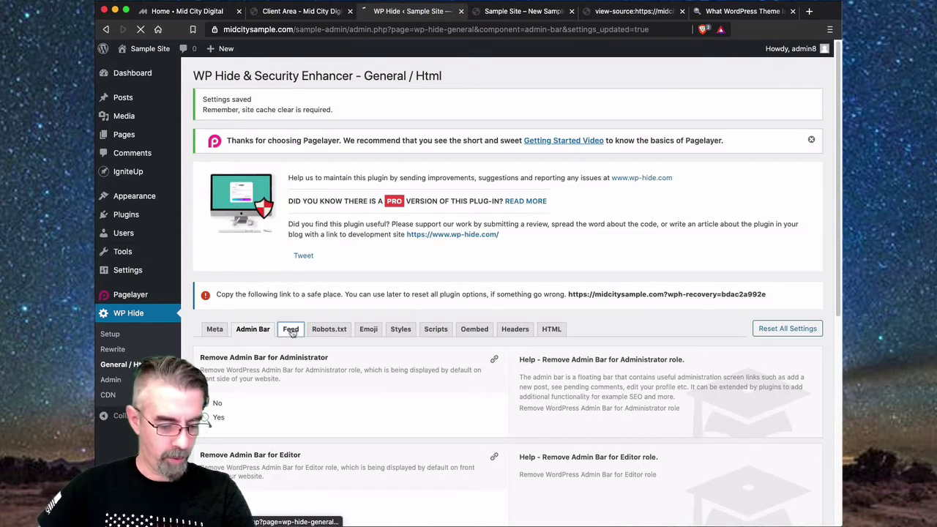
{"action": "left_click", "coordinate": [258, 290]}
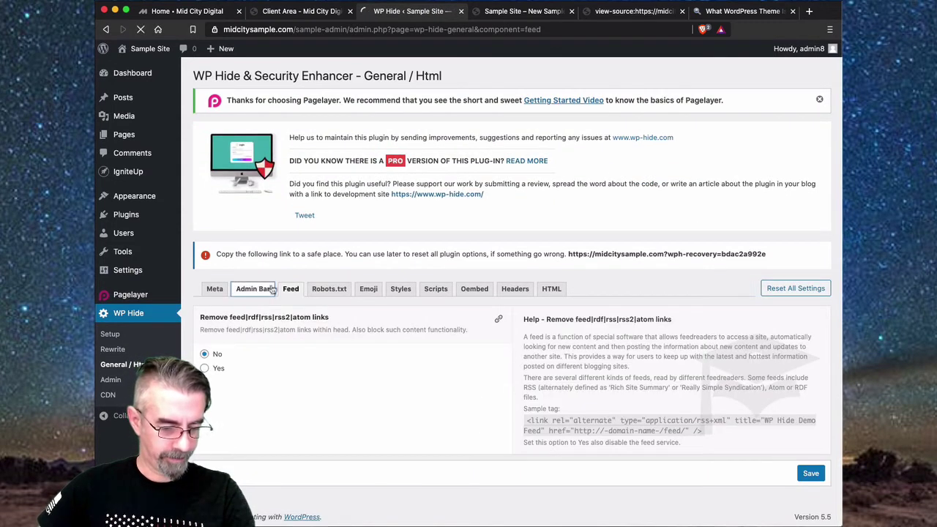
{"action": "left_click", "coordinate": [290, 290]}
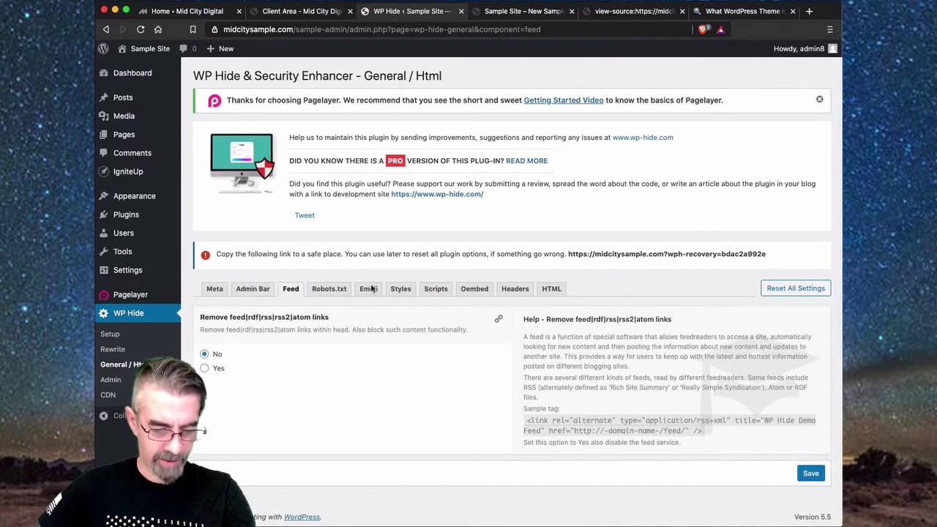
{"action": "left_click", "coordinate": [329, 290]}
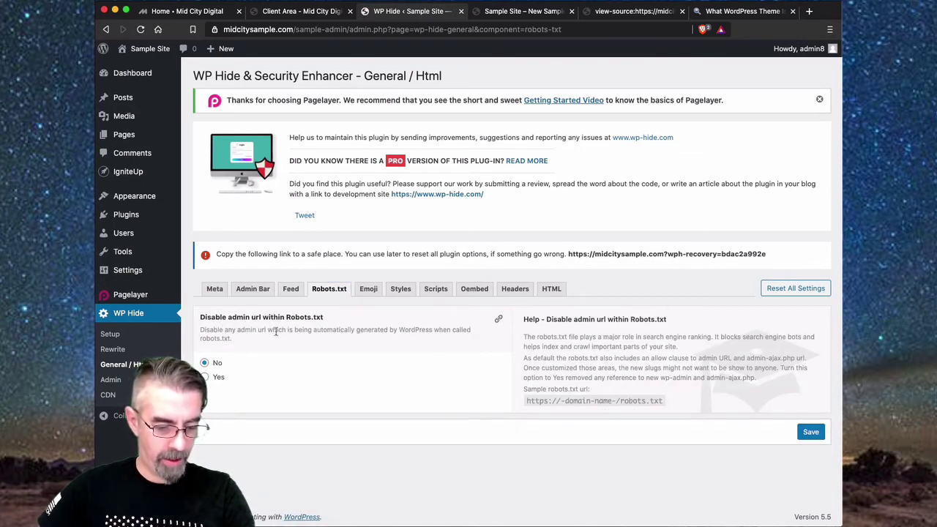
{"action": "left_click", "coordinate": [206, 378]}
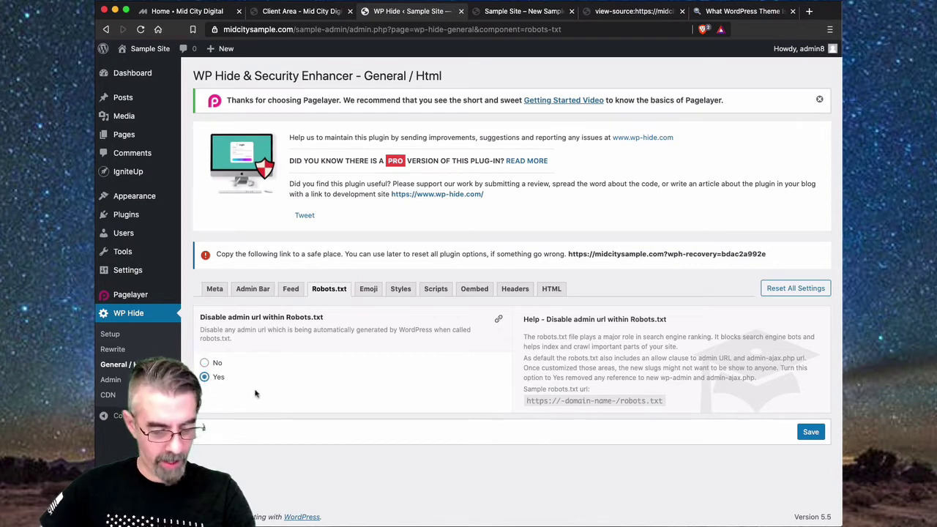
{"action": "left_click", "coordinate": [811, 432]}
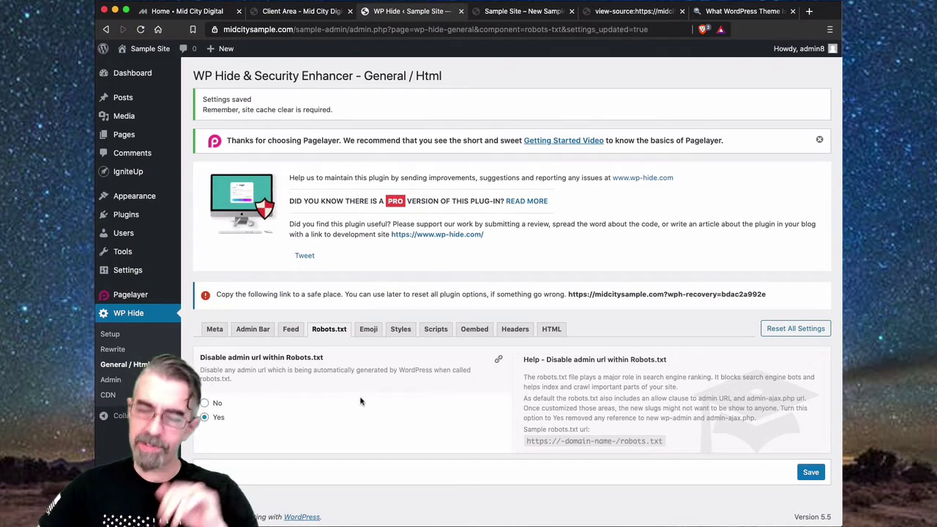
{"action": "left_click", "coordinate": [369, 331]}
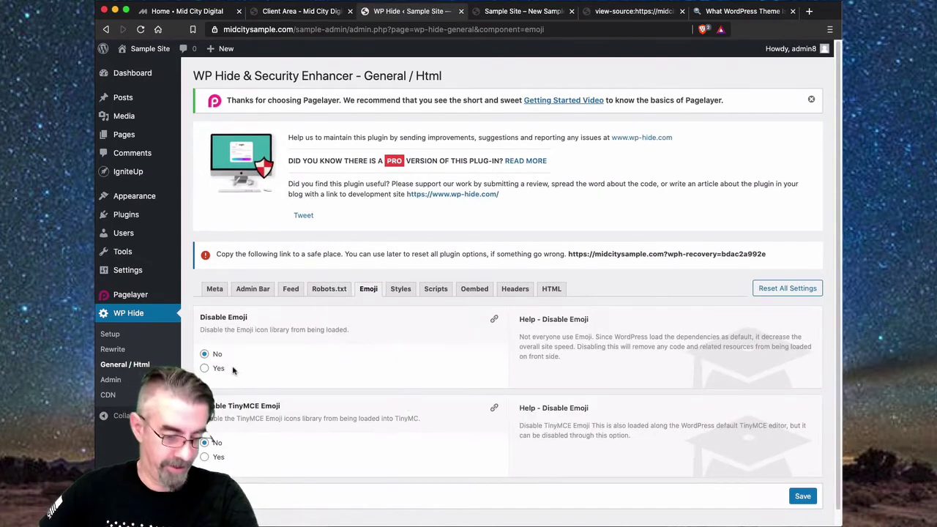
- Set Disable Emoji to Yes, keep Disable TinyMCE Emoji at No, and save
{"action": "left_click", "coordinate": [214, 368]}
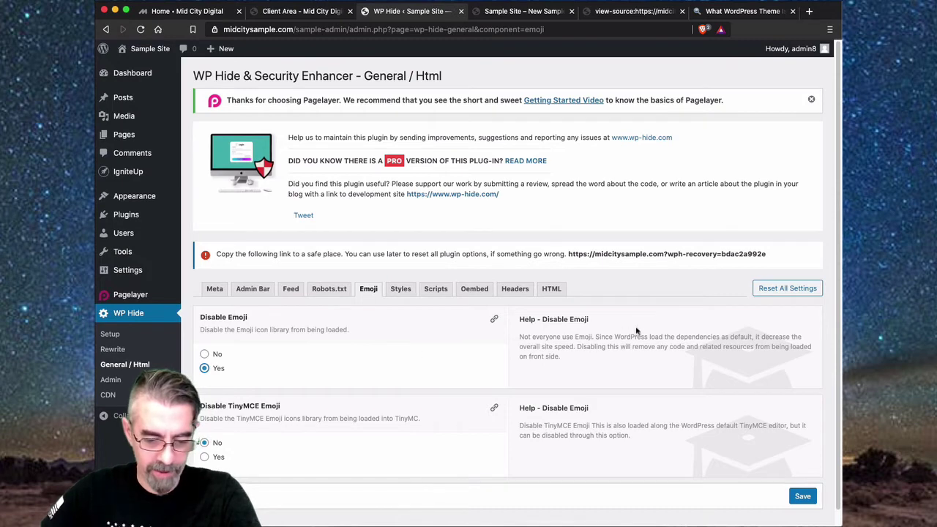
{"action": "scroll", "coordinate": [374, 391], "scroll_direction": "down", "scroll_amount": 1}
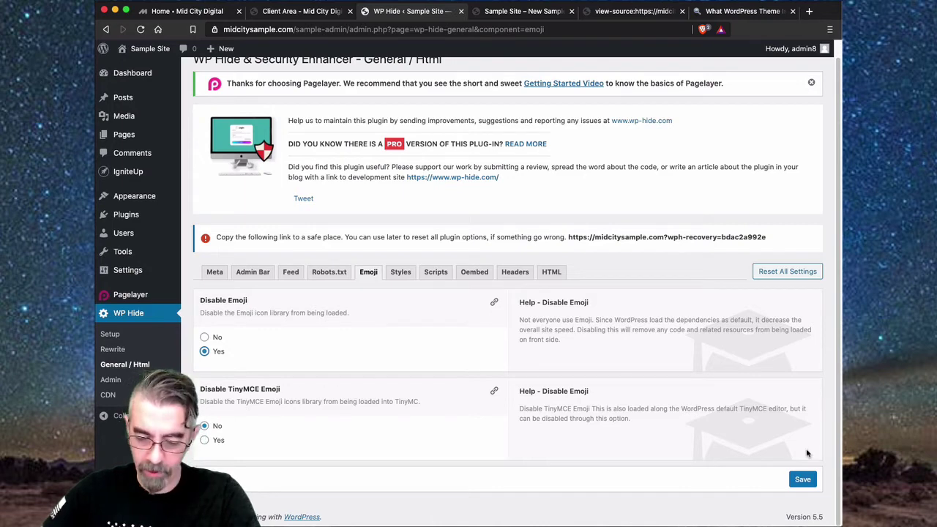
{"action": "left_click", "coordinate": [791, 483]}
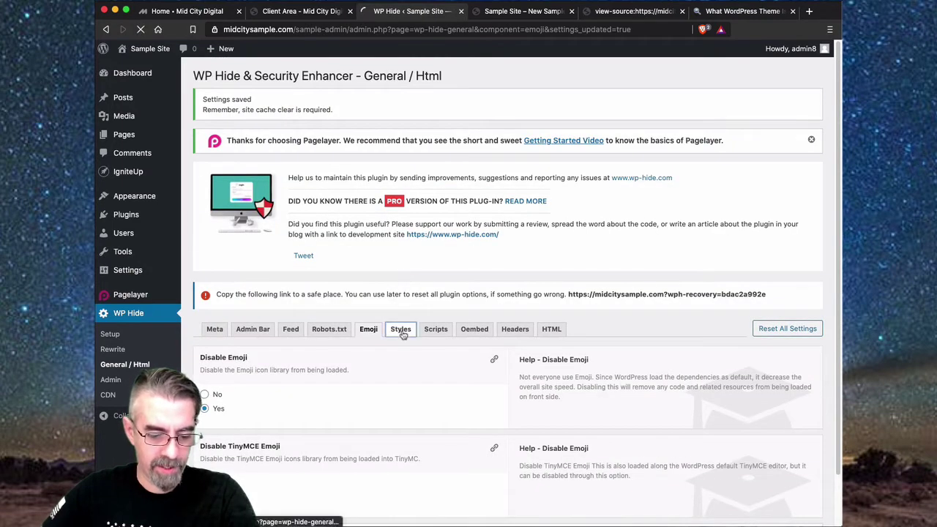
- Open the Styles settings and check the ver=3.4.1 version string in the site's page source
{"action": "left_click", "coordinate": [400, 328]}
{"action": "scroll", "coordinate": [340, 341], "scroll_direction": "down", "scroll_amount": 1}
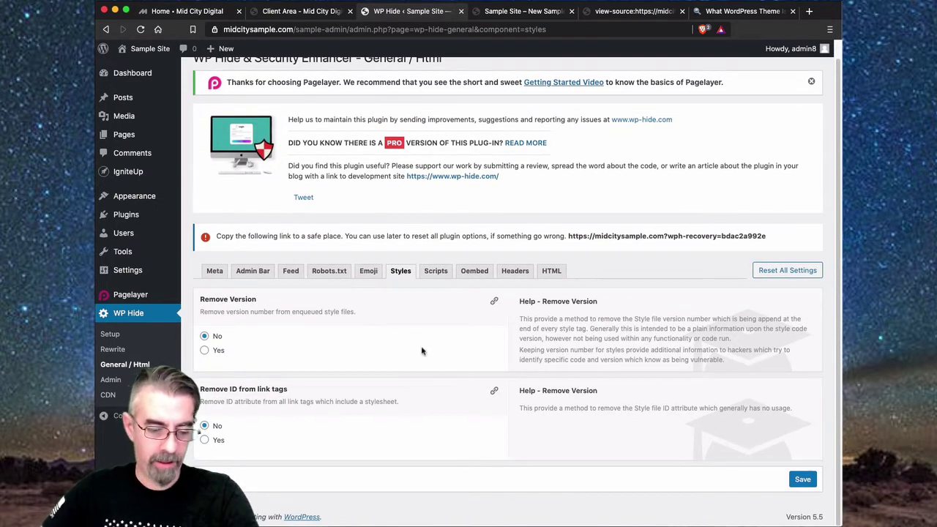
{"action": "left_click", "coordinate": [635, 12]}
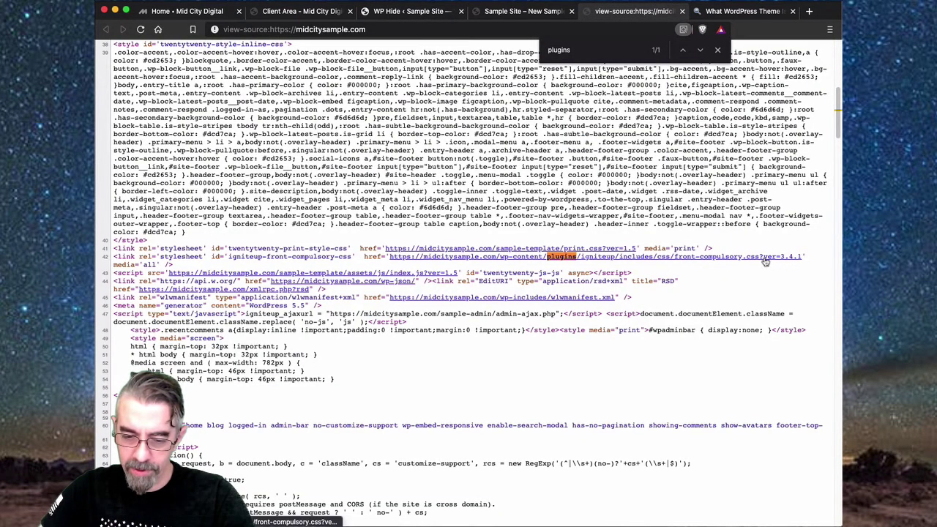
{"action": "left_click", "coordinate": [718, 51]}
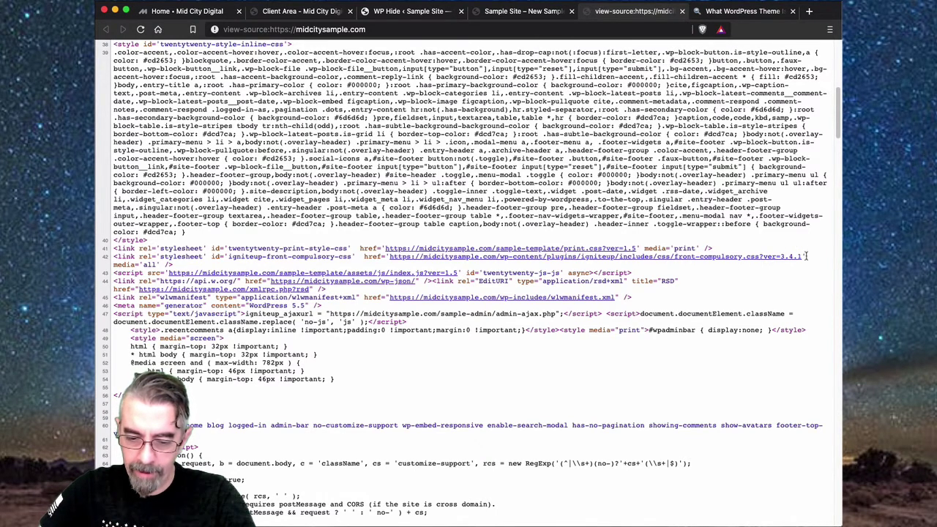
{"action": "left_click_drag", "start_coordinate": [807, 255], "coordinate": [765, 259]}
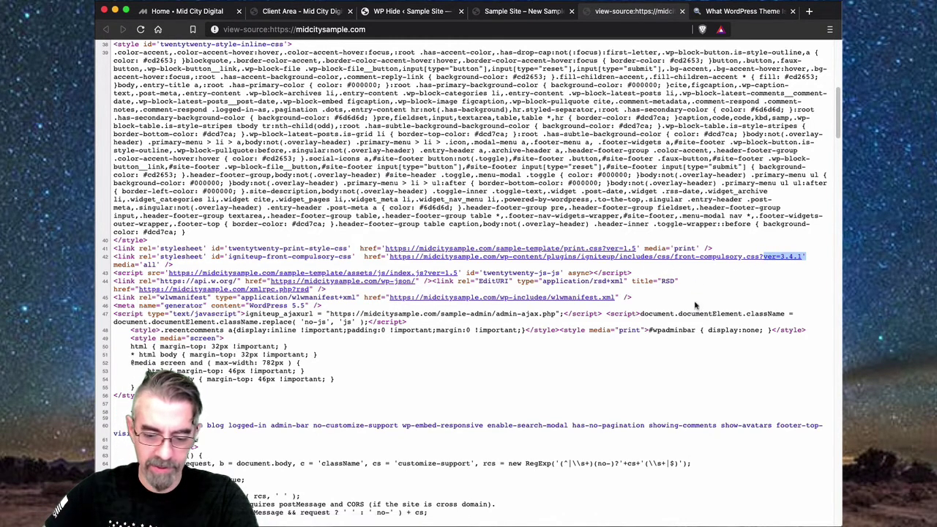
{"action": "left_click", "coordinate": [536, 13]}
{"action": "left_click", "coordinate": [396, 12]}
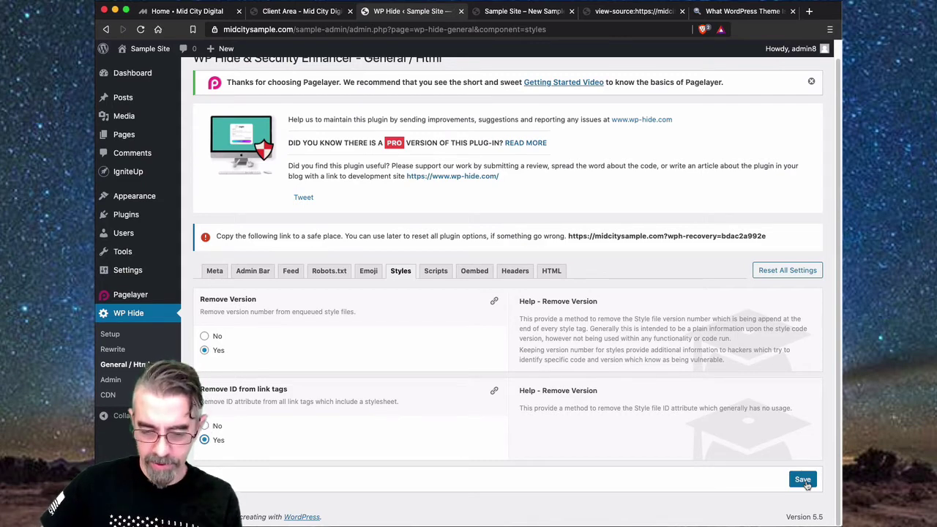
- Save the Styles settings with Remove Version and Remove ID from link tags set to Yes
{"action": "left_click", "coordinate": [806, 482]}
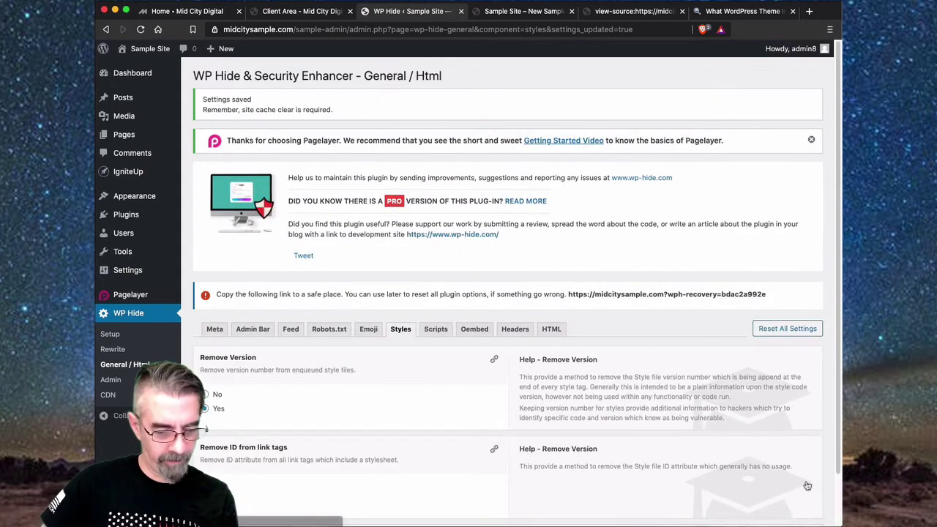
{"action": "scroll", "coordinate": [505, 358], "scroll_direction": "down", "scroll_amount": 2}
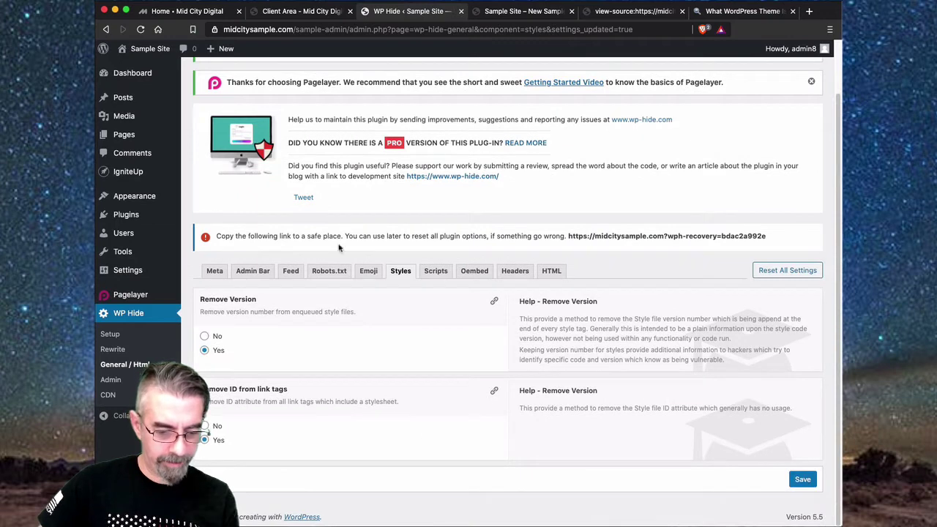
{"action": "left_click", "coordinate": [433, 277]}
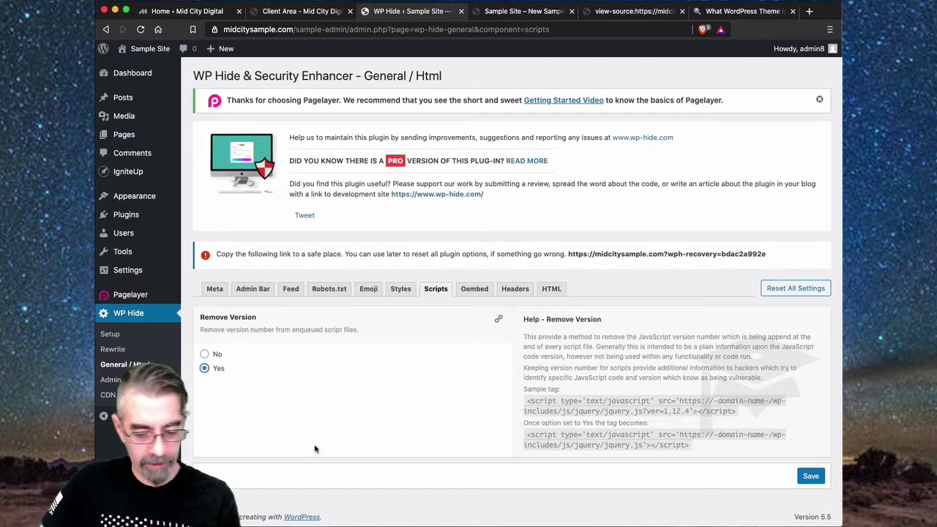
- Save the Scripts tab with Remove Version set to Yes
{"action": "left_click", "coordinate": [811, 477]}
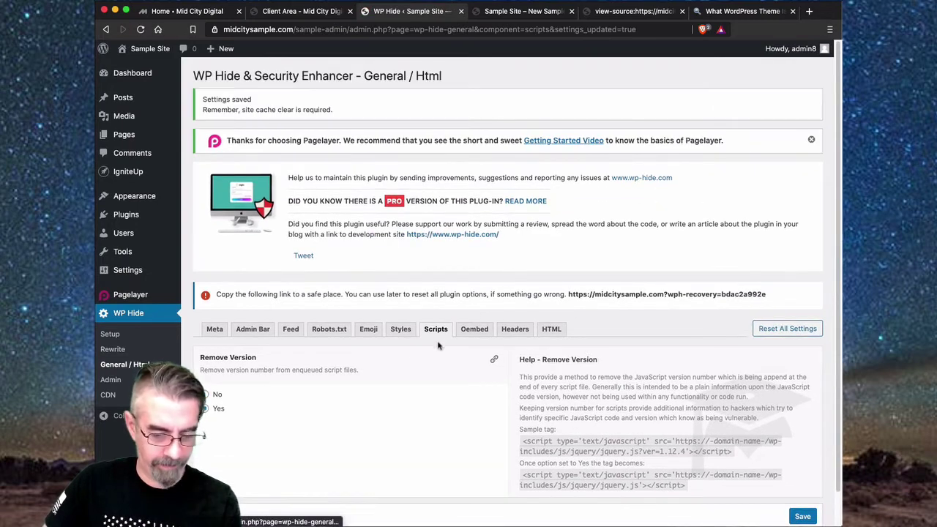
- On the Headers tab, set Remove Link Header, X-Powered-By and X-Pingback to Yes and save
{"action": "left_click", "coordinate": [476, 330]}
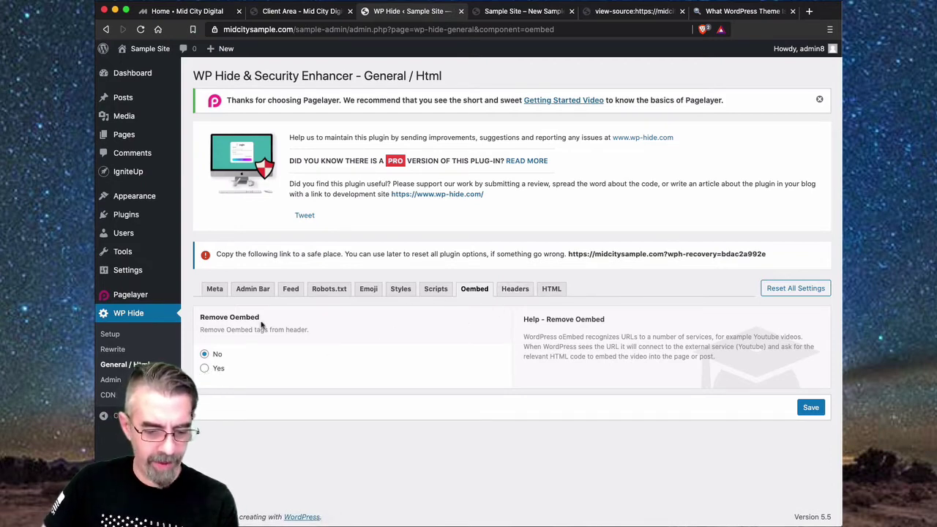
{"action": "left_click", "coordinate": [506, 293]}
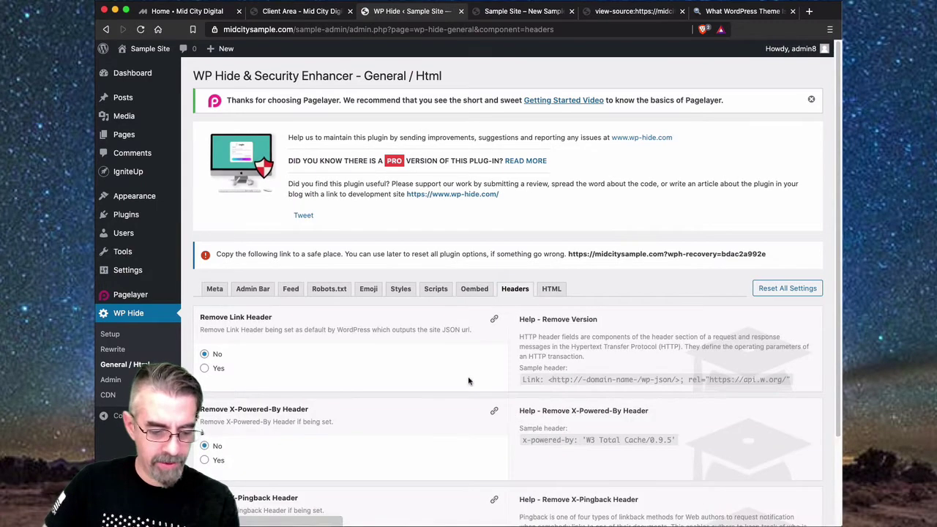
{"action": "scroll", "coordinate": [279, 355], "scroll_direction": "down", "scroll_amount": 2}
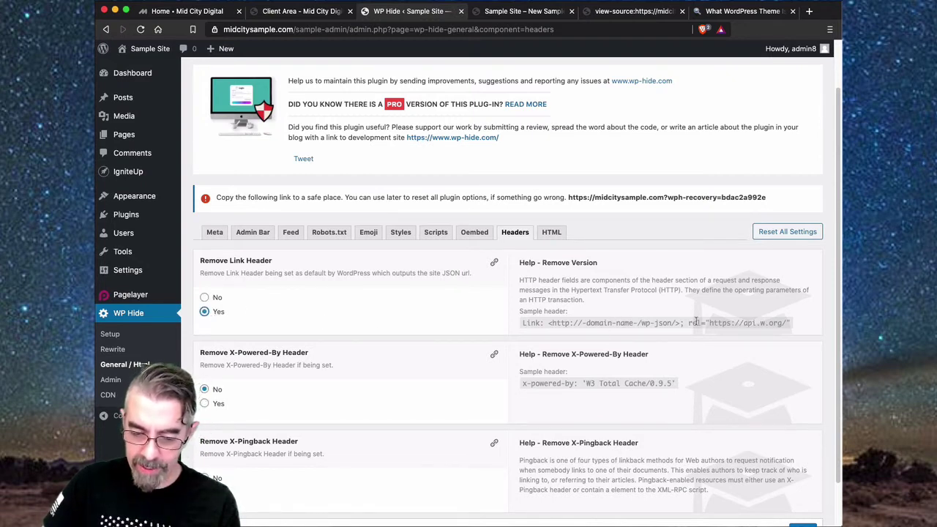
{"action": "left_click_drag", "start_coordinate": [696, 323], "coordinate": [791, 323]}
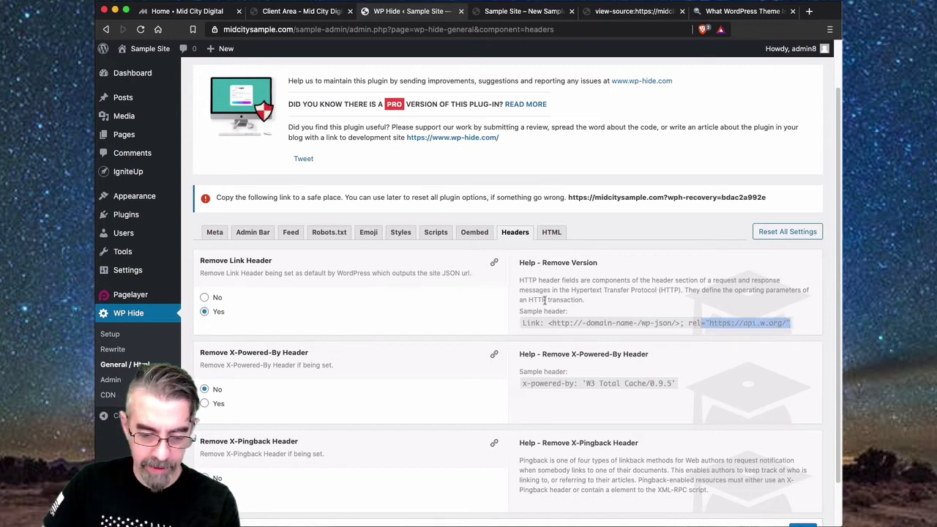
{"action": "left_click", "coordinate": [623, 300]}
{"action": "scroll", "coordinate": [326, 346], "scroll_direction": "down", "scroll_amount": 2}
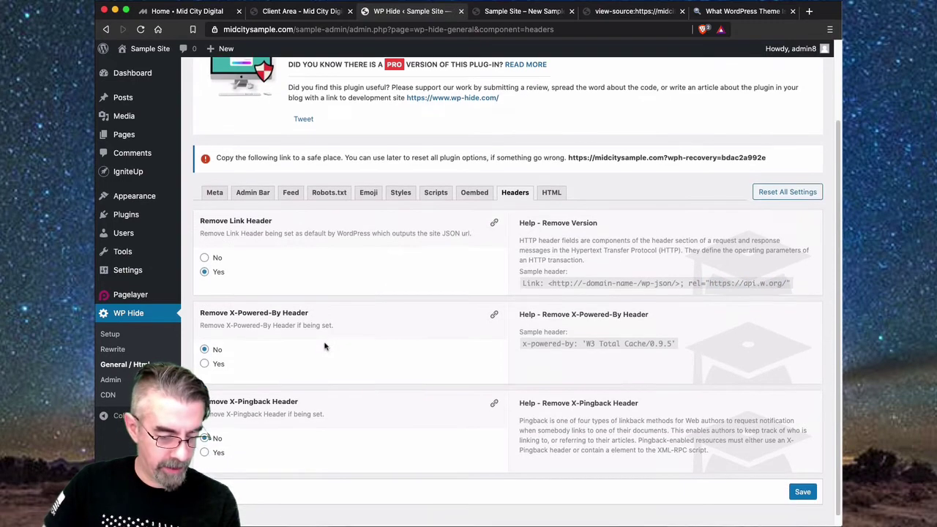
{"action": "scroll", "coordinate": [326, 347], "scroll_direction": "down", "scroll_amount": 1}
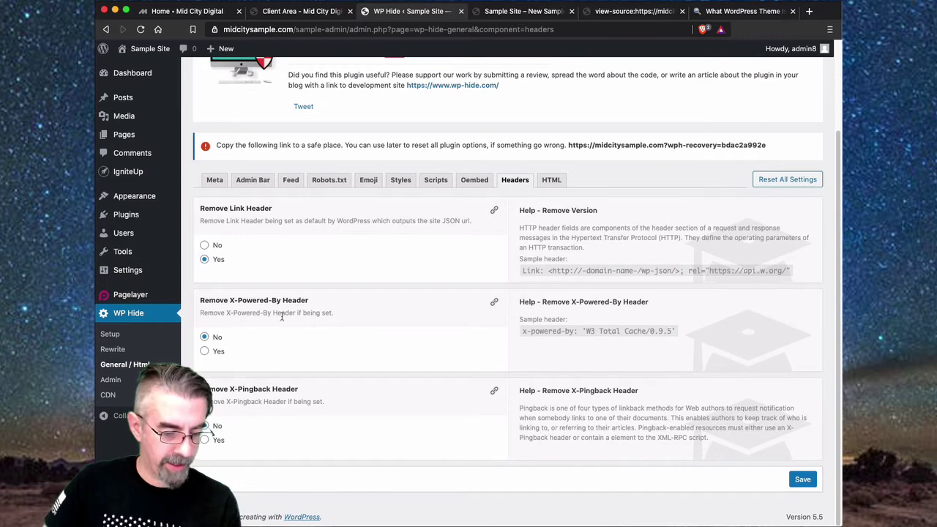
{"action": "left_click", "coordinate": [206, 351]}
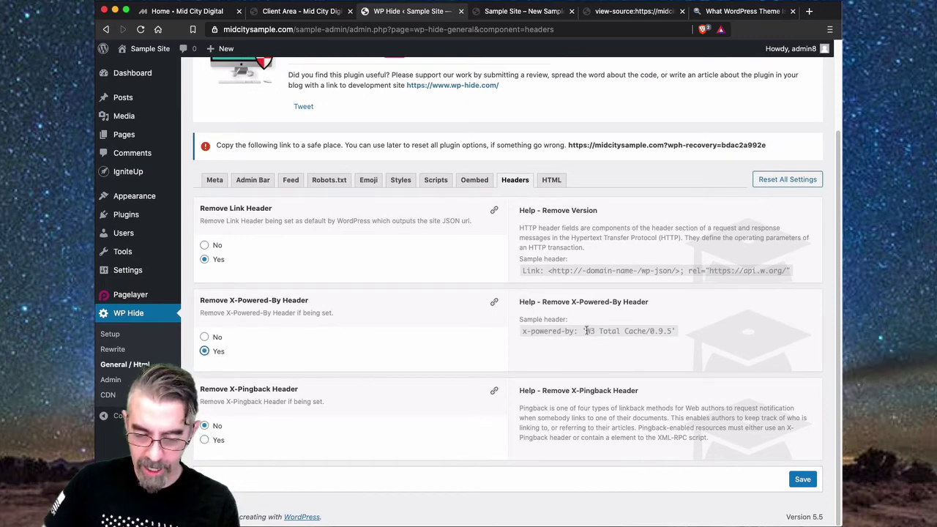
{"action": "left_click_drag", "start_coordinate": [586, 331], "coordinate": [682, 332]}
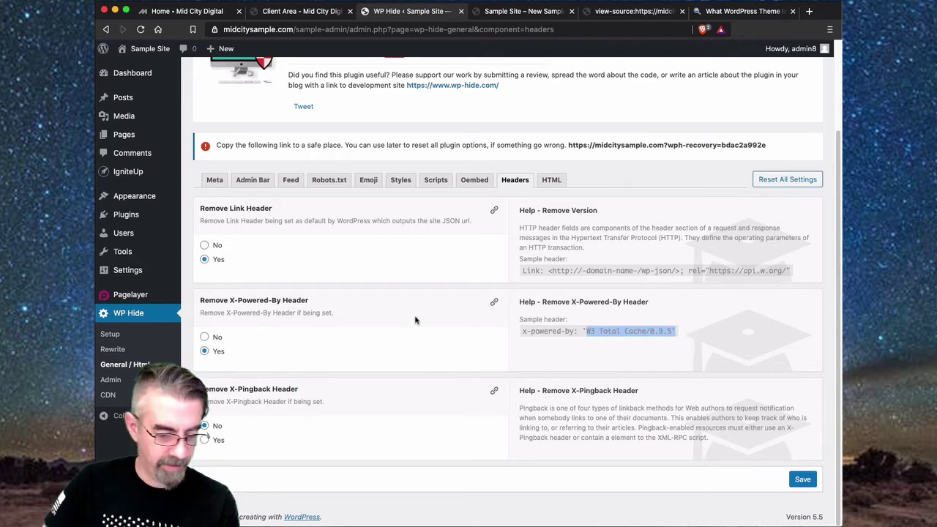
{"action": "left_click", "coordinate": [348, 326]}
{"action": "left_click", "coordinate": [211, 426]}
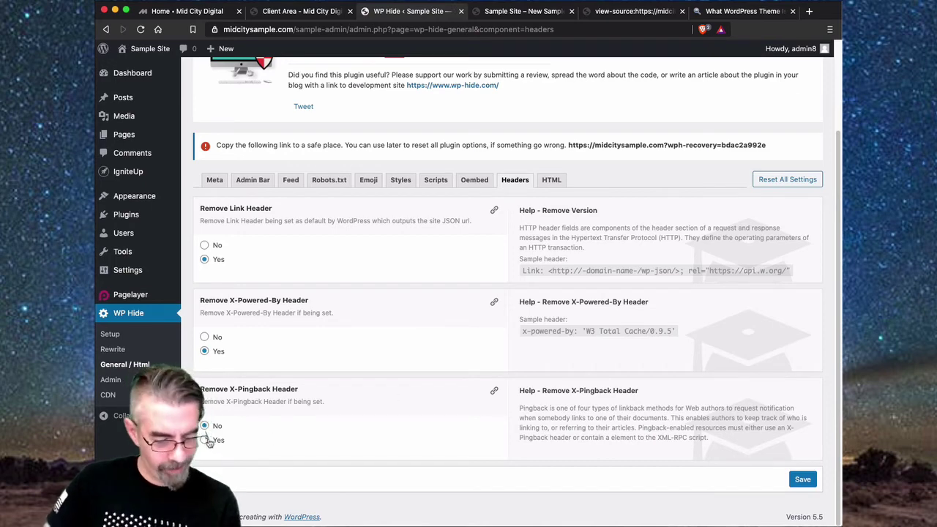
{"action": "left_click", "coordinate": [804, 480]}
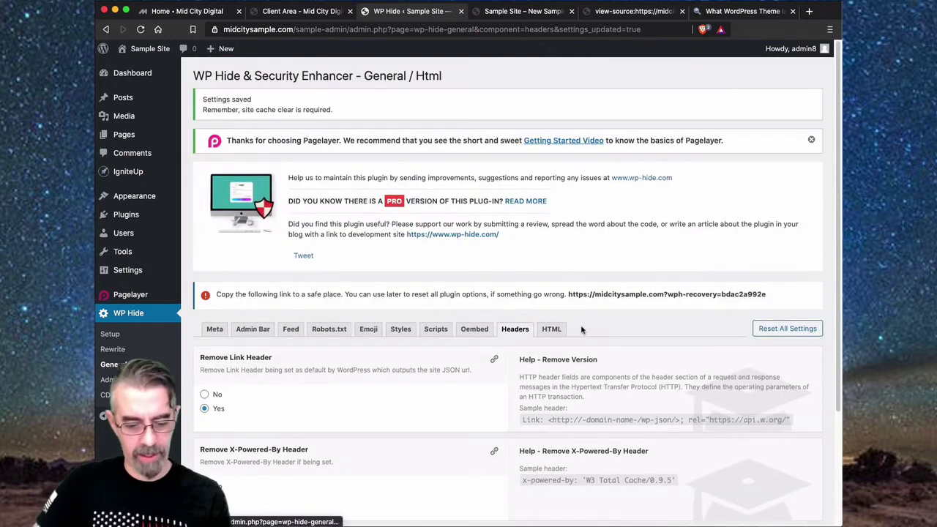
- Set HTML Remove Comments to Yes, then view the Sample Site's Hello world front page
{"action": "left_click", "coordinate": [553, 330]}
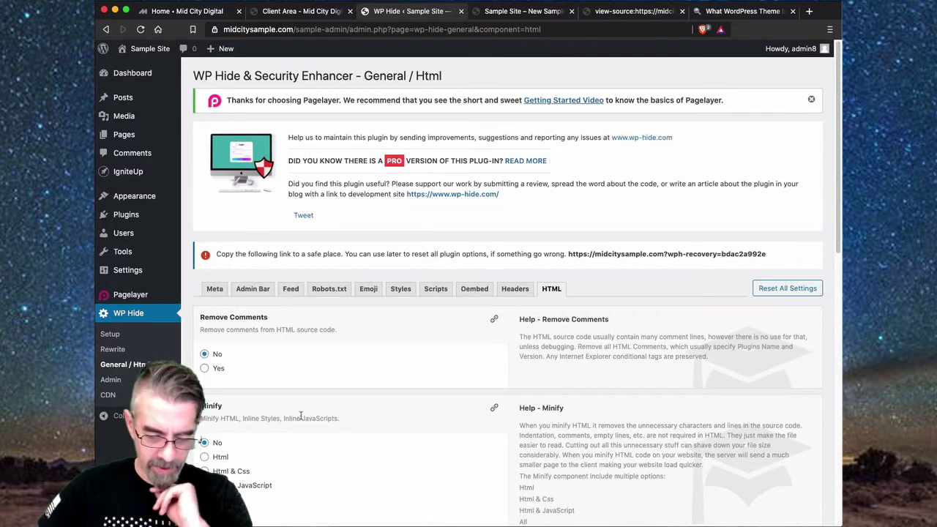
{"action": "scroll", "coordinate": [302, 414], "scroll_direction": "down", "scroll_amount": 5}
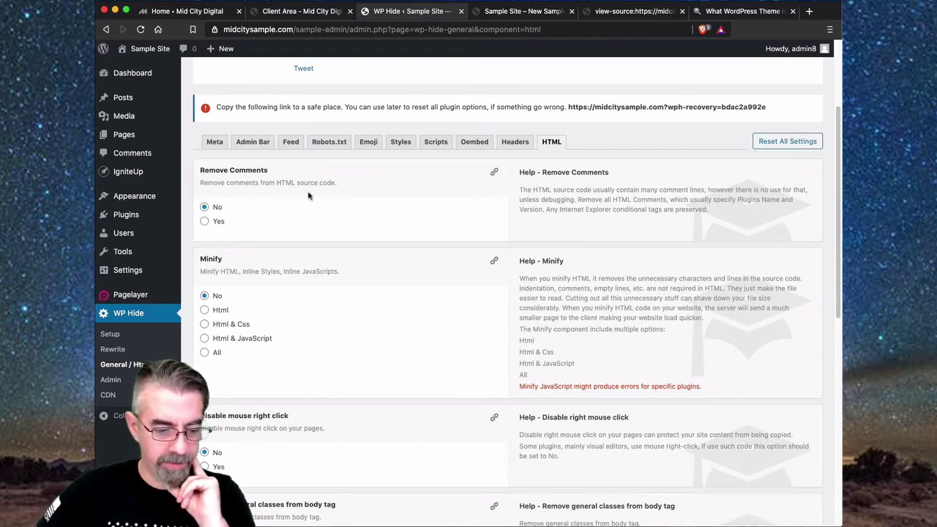
{"action": "left_click", "coordinate": [205, 221]}
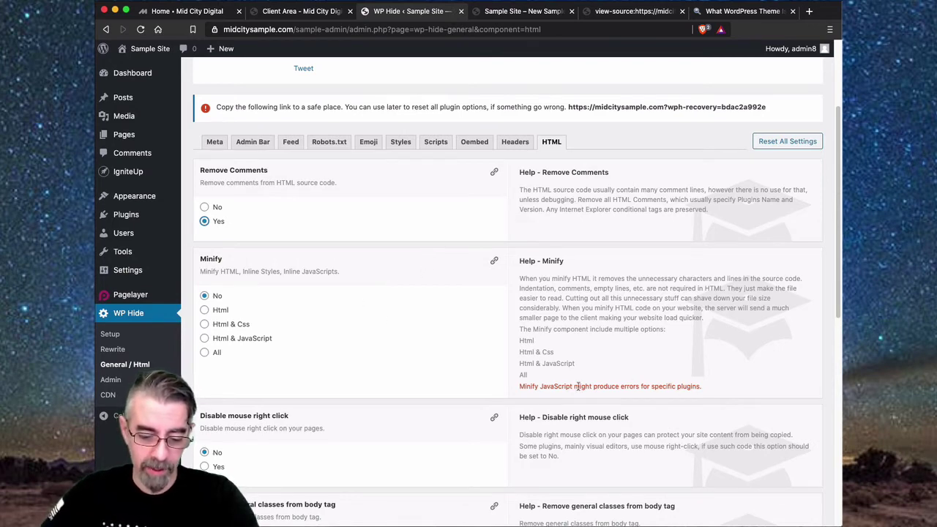
{"action": "left_click_drag", "start_coordinate": [519, 391], "coordinate": [712, 396]}
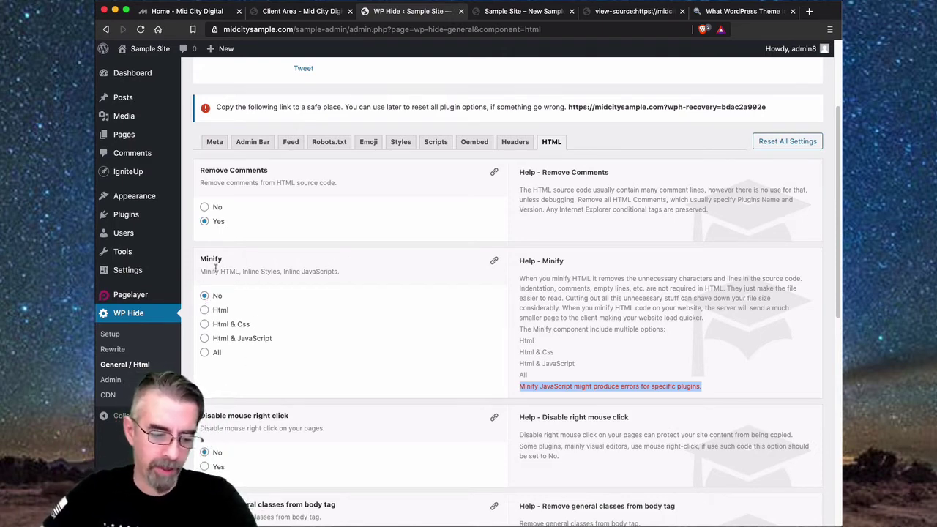
{"action": "left_click", "coordinate": [190, 278]}
{"action": "scroll", "coordinate": [329, 384], "scroll_direction": "down", "scroll_amount": 5}
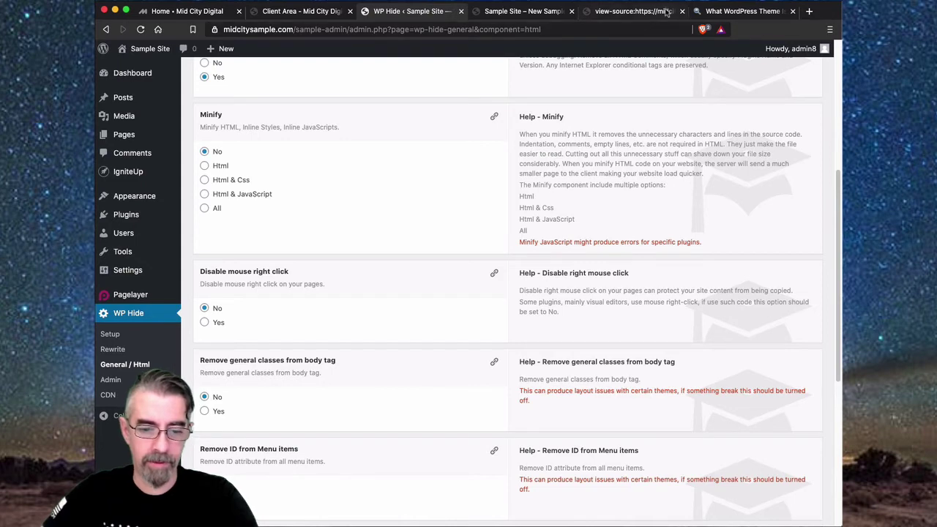
{"action": "left_click", "coordinate": [529, 12]}
- Check the front page's right-click menu, then enable right-click blocking in WP Hide's HTML settings
{"action": "right_click", "coordinate": [702, 229]}
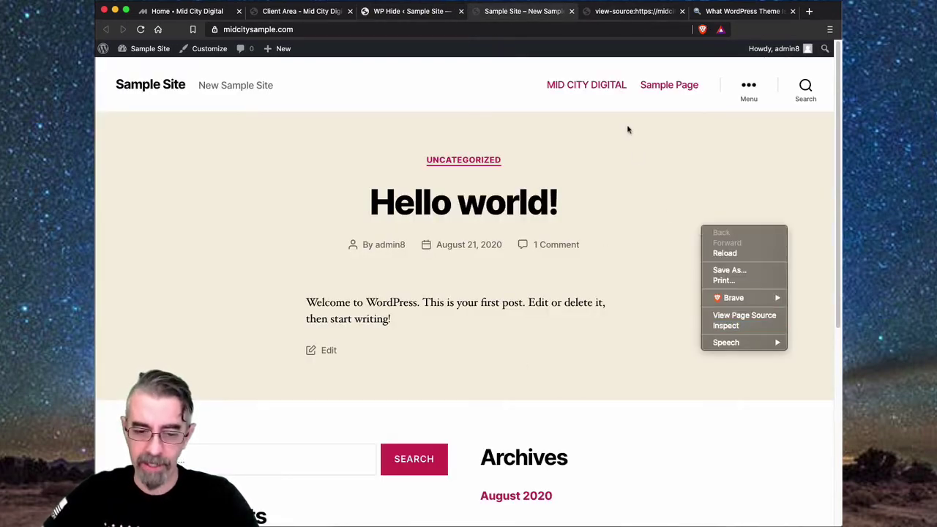
{"action": "left_click", "coordinate": [623, 154]}
{"action": "left_click", "coordinate": [422, 15]}
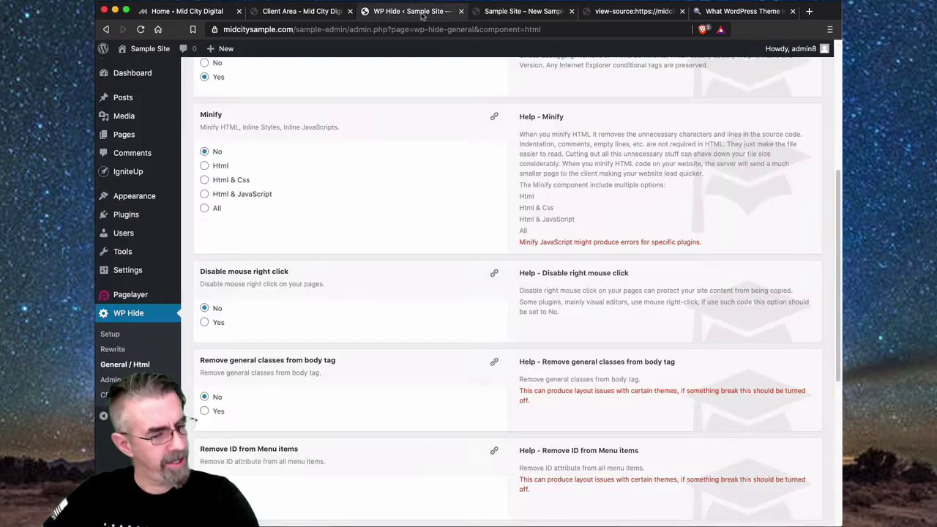
{"action": "scroll", "coordinate": [335, 311], "scroll_direction": "down", "scroll_amount": 1}
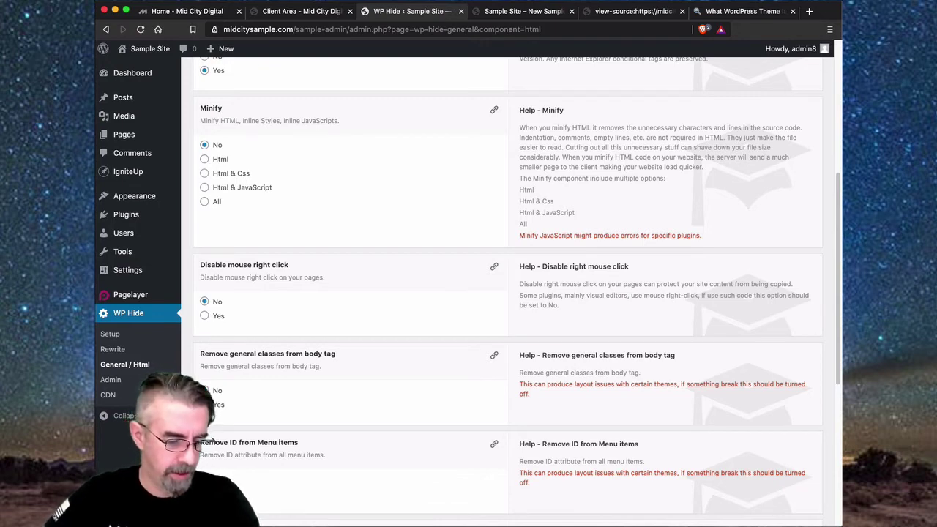
{"action": "left_click", "coordinate": [205, 316]}
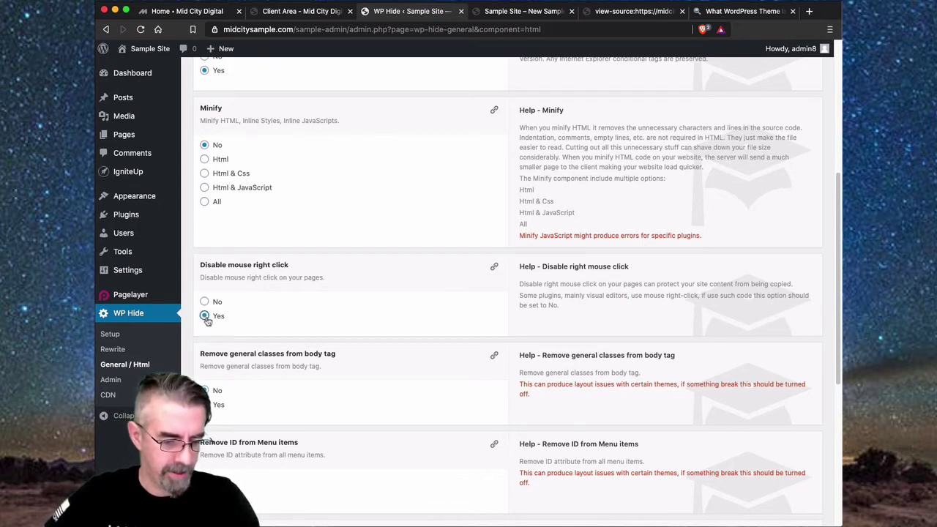
- Review the remaining HTML options, leaving class removal at No, and save the settings
{"action": "scroll", "coordinate": [331, 333], "scroll_direction": "down", "scroll_amount": 1}
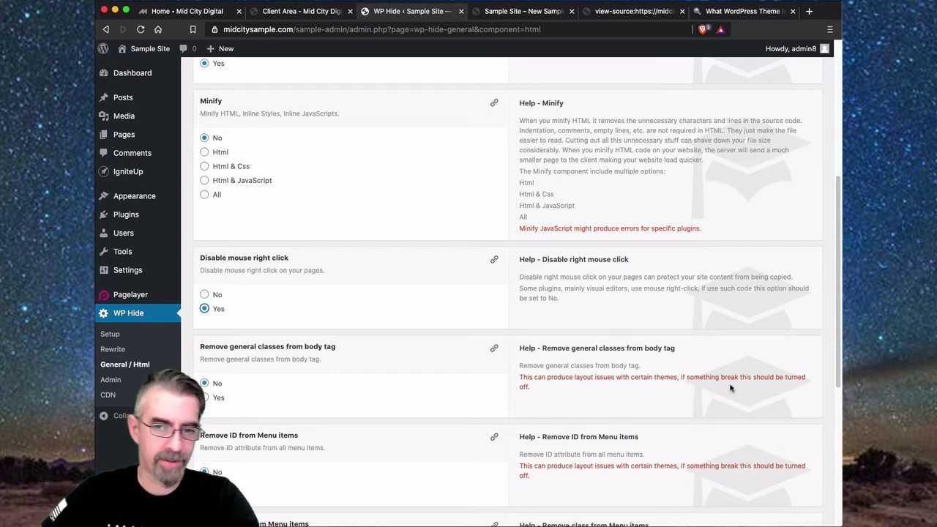
{"action": "scroll", "coordinate": [361, 379], "scroll_direction": "down", "scroll_amount": 3}
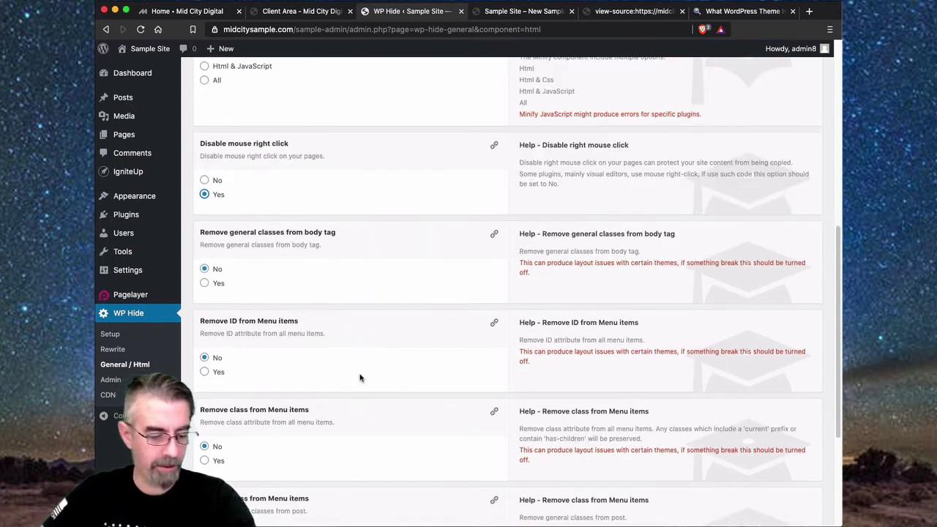
{"action": "scroll", "coordinate": [359, 378], "scroll_direction": "down", "scroll_amount": 2}
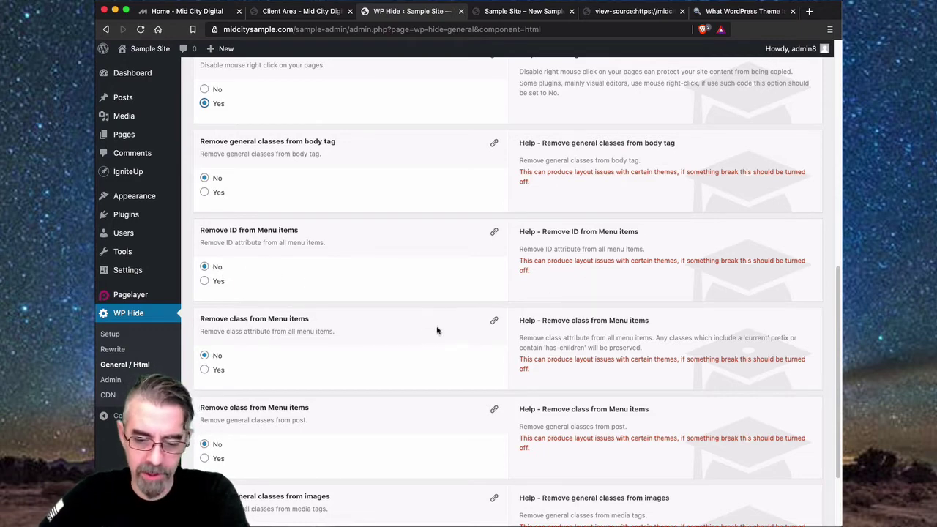
{"action": "scroll", "coordinate": [370, 341], "scroll_direction": "down", "scroll_amount": 2}
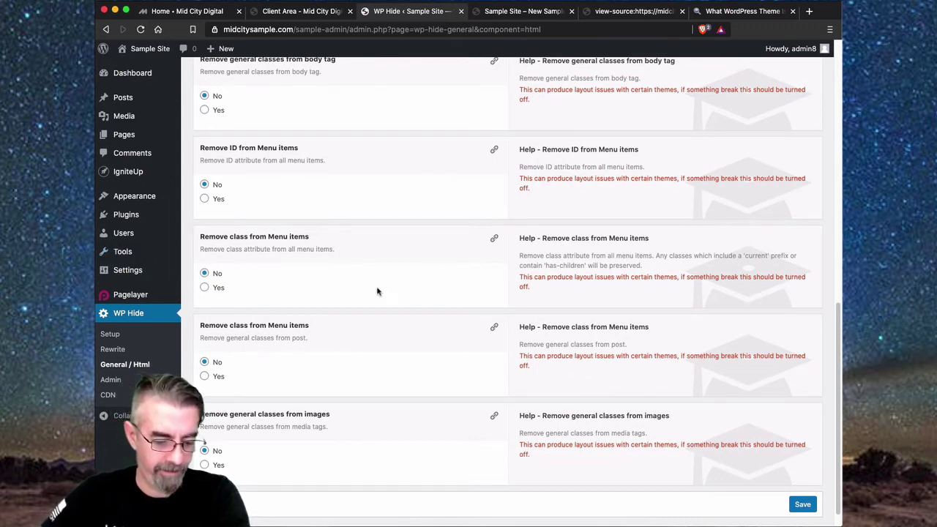
{"action": "scroll", "coordinate": [376, 289], "scroll_direction": "down", "scroll_amount": 1}
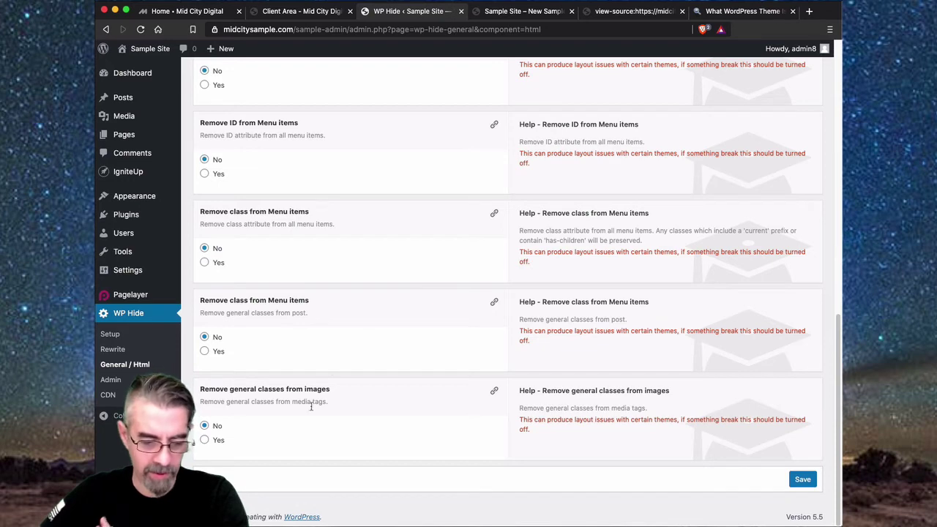
{"action": "scroll", "coordinate": [291, 437], "scroll_direction": "up", "scroll_amount": 1}
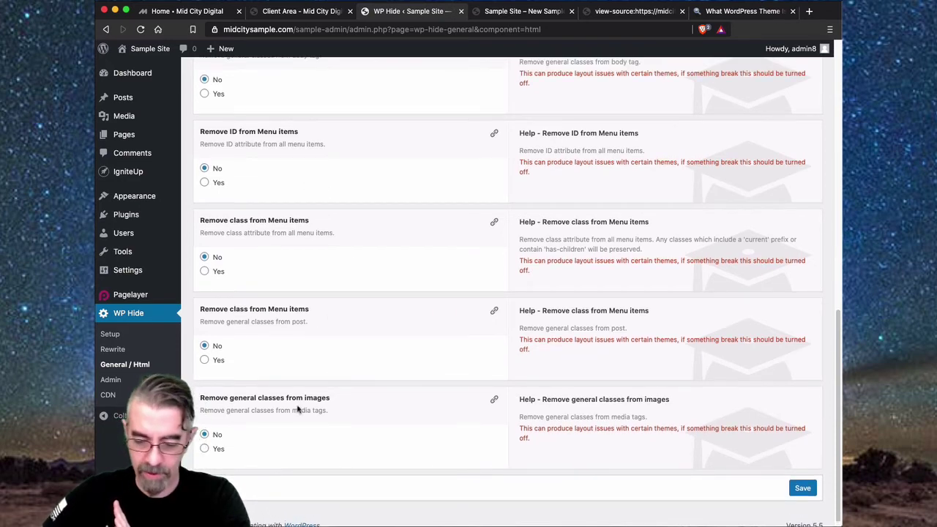
{"action": "left_click", "coordinate": [804, 488]}
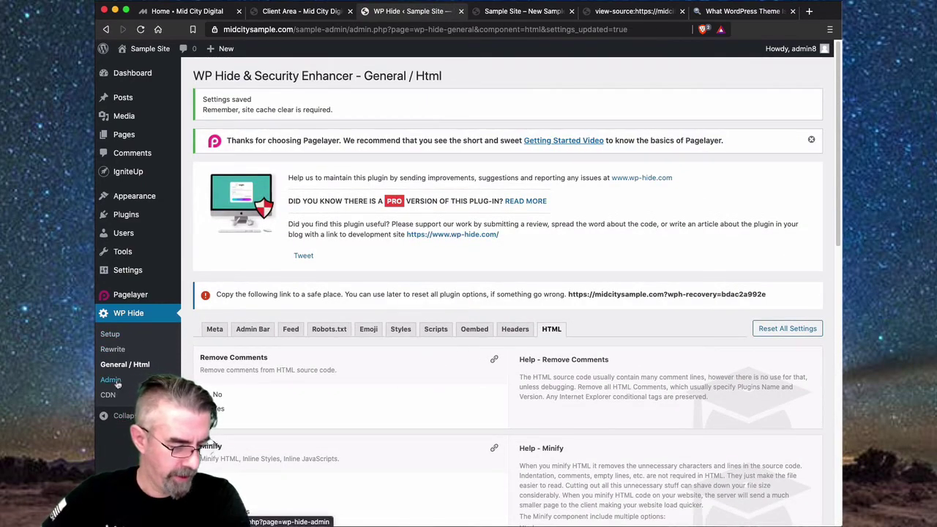
- Open WP Hide's Rewrite settings and review the Theme rewrite options
{"action": "left_click", "coordinate": [113, 350]}
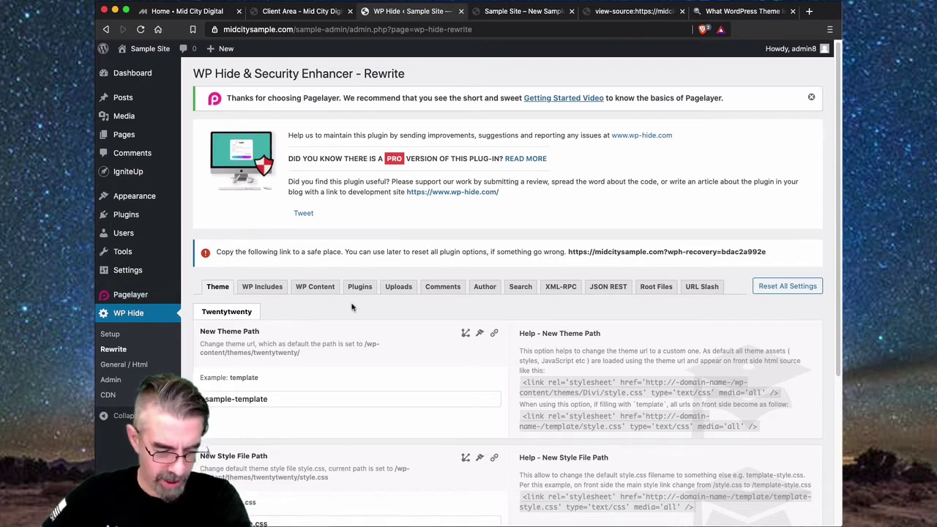
{"action": "scroll", "coordinate": [352, 307], "scroll_direction": "down", "scroll_amount": 3}
{"action": "scroll", "coordinate": [352, 307], "scroll_direction": "down", "scroll_amount": 3}
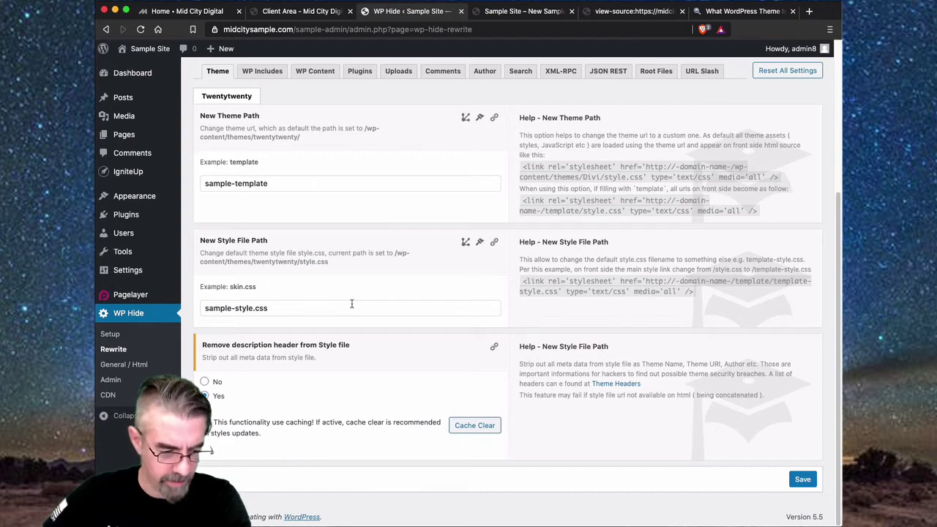
{"action": "scroll", "coordinate": [352, 303], "scroll_direction": "up", "scroll_amount": 1}
{"action": "scroll", "coordinate": [352, 308], "scroll_direction": "up", "scroll_amount": 5}
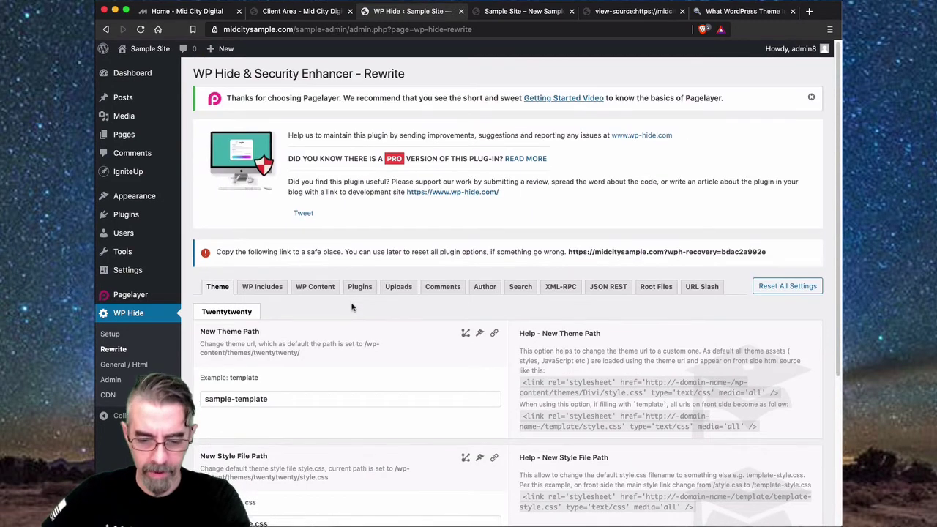
{"action": "scroll", "coordinate": [352, 308], "scroll_direction": "down", "scroll_amount": 1}
{"action": "scroll", "coordinate": [351, 307], "scroll_direction": "down", "scroll_amount": 1}
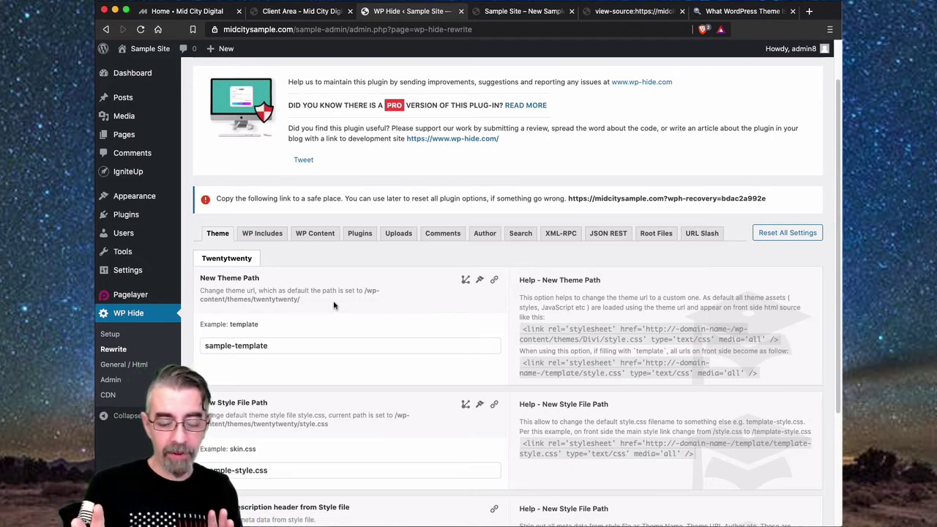
{"action": "scroll", "coordinate": [333, 305], "scroll_direction": "down", "scroll_amount": 5}
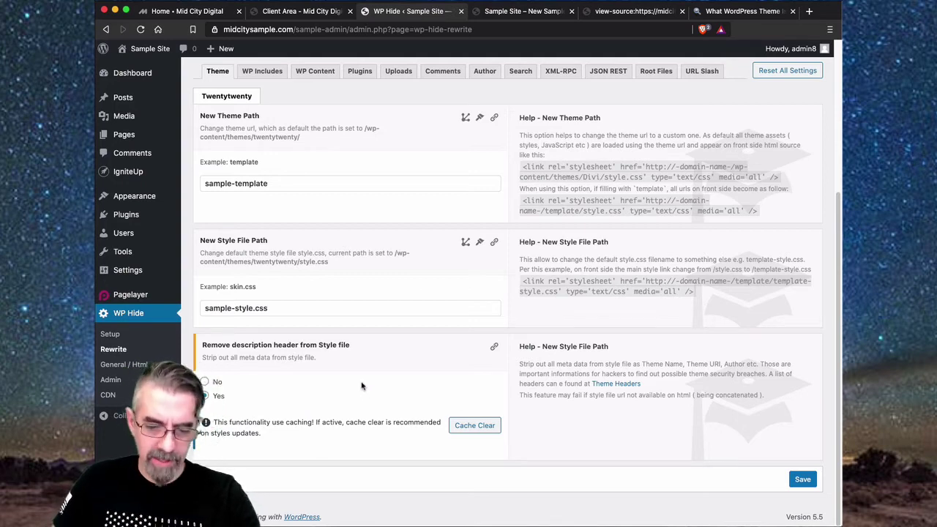
{"action": "scroll", "coordinate": [362, 386], "scroll_direction": "up", "scroll_amount": 2}
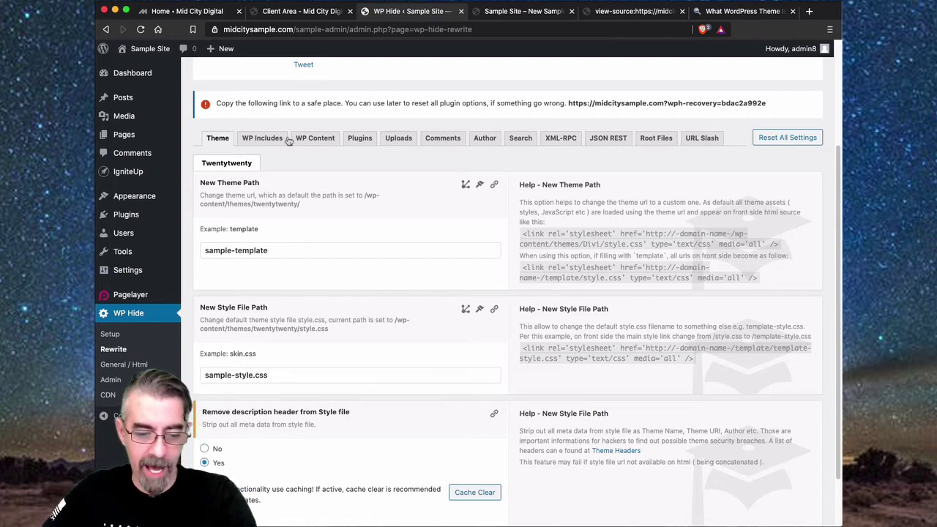
- Show the WP Content rewrite options, where the content path is still sample-content
{"action": "left_click", "coordinate": [316, 142]}
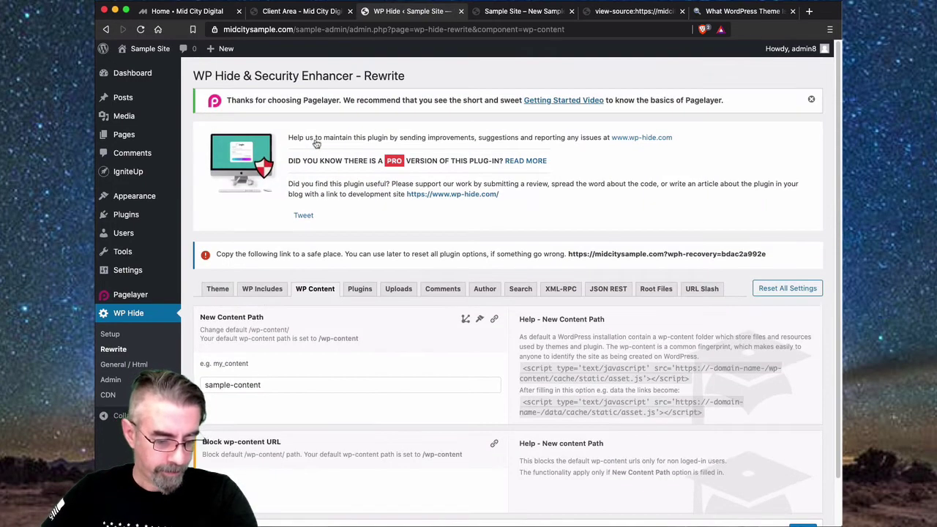
{"action": "scroll", "coordinate": [433, 352], "scroll_direction": "down", "scroll_amount": 2}
{"action": "scroll", "coordinate": [433, 353], "scroll_direction": "up", "scroll_amount": 2}
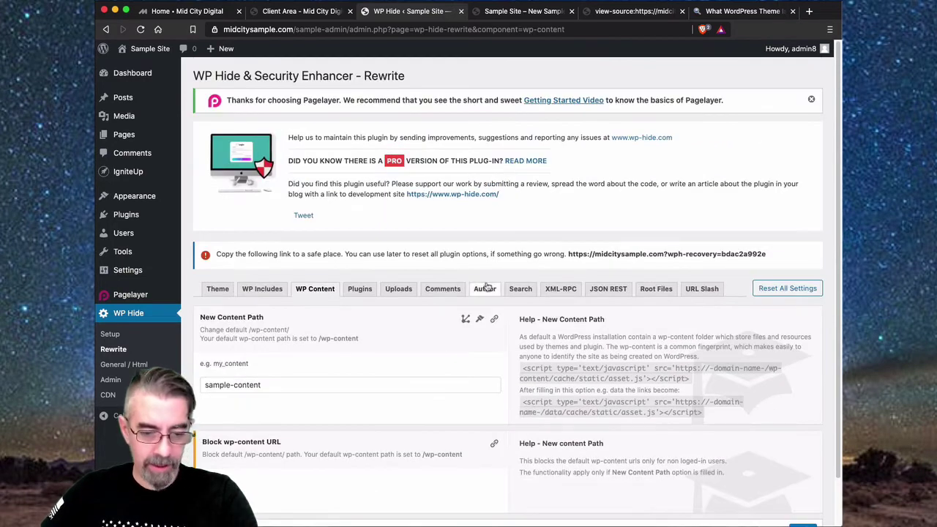
- Switch to the Sample Site – New Sample Site front page and reload it
{"action": "left_click", "coordinate": [516, 12]}
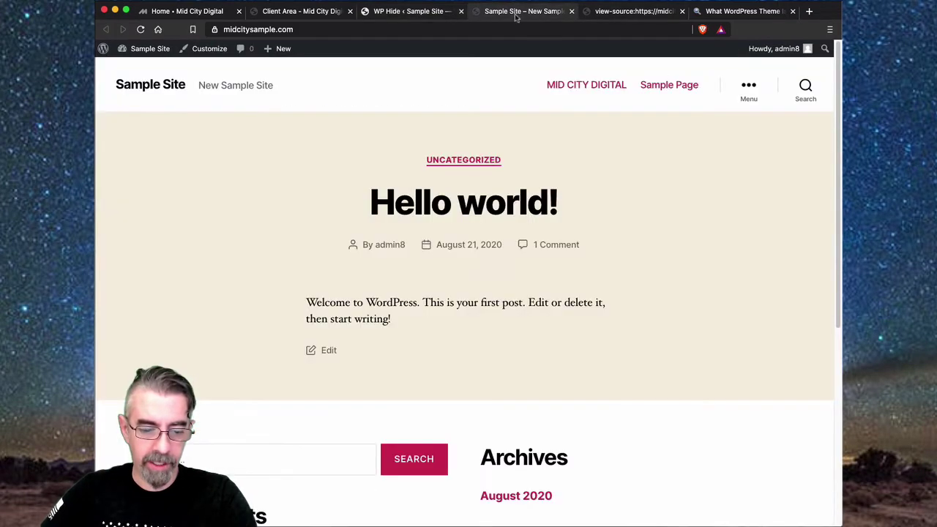
{"action": "left_click", "coordinate": [142, 29]}
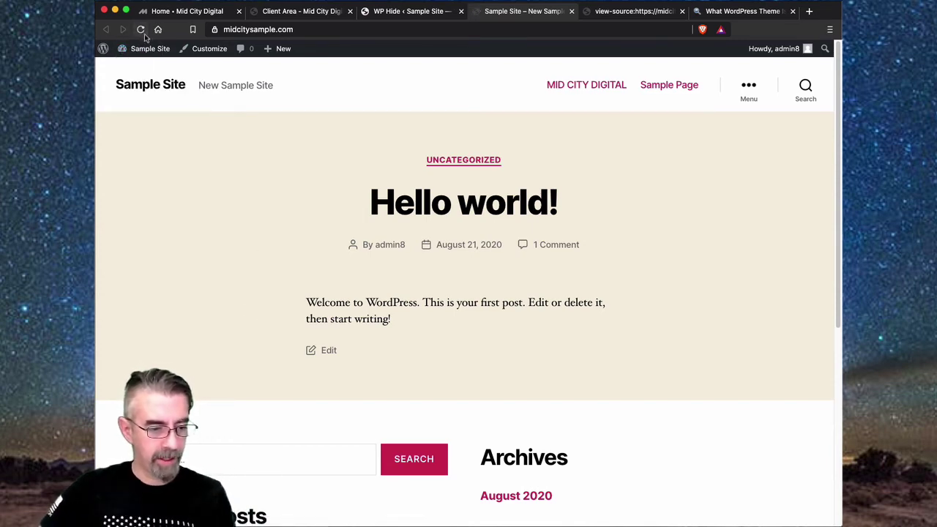
{"action": "left_click", "coordinate": [140, 29]}
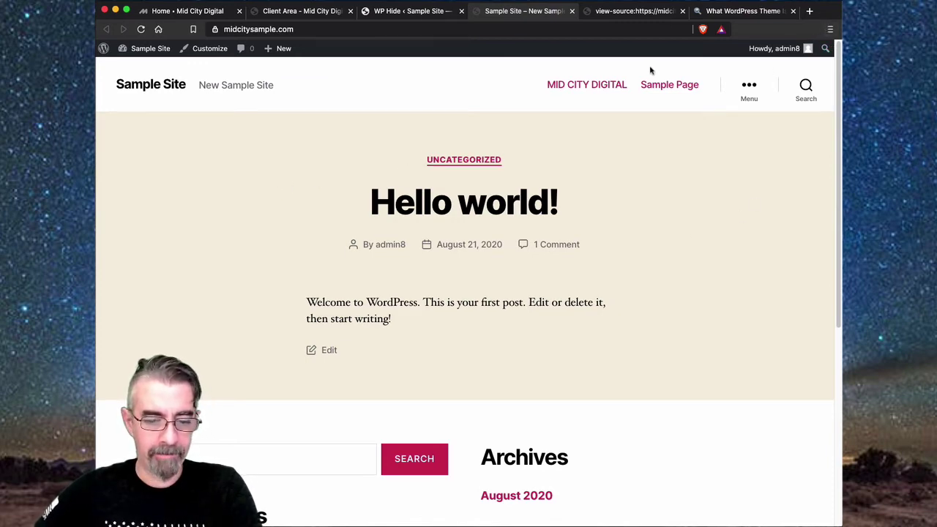
- Rerun the What WordPress Theme Is That check on midcitysample.com, which reports no WordPress
{"action": "left_click", "coordinate": [722, 12]}
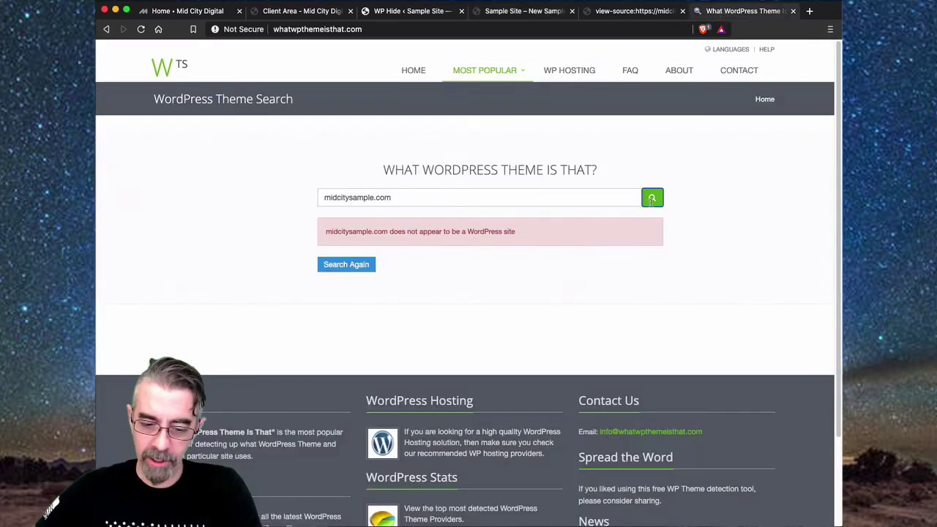
{"action": "left_click", "coordinate": [653, 200]}
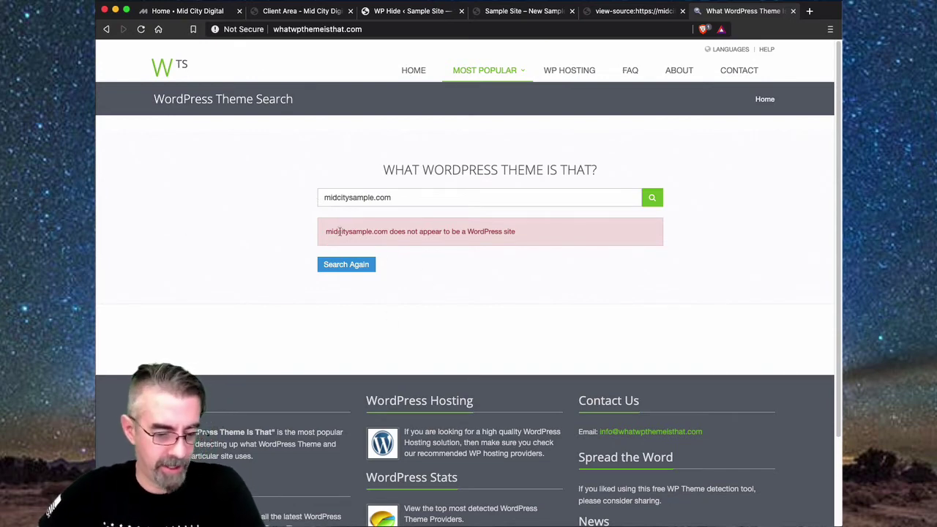
{"action": "left_click_drag", "start_coordinate": [340, 231], "coordinate": [541, 230]}
{"action": "left_click", "coordinate": [764, 259]}
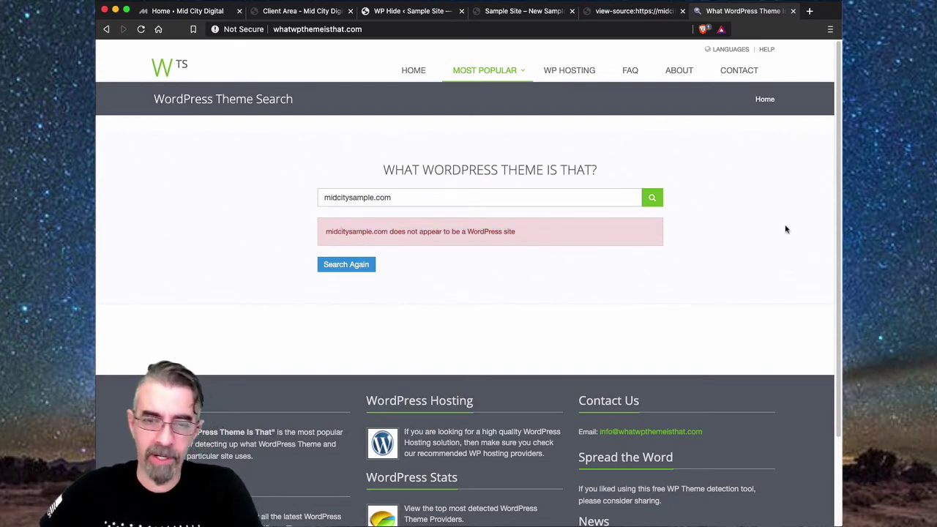
- Close the page-source tab and return to the Sample Site front page
{"action": "left_click", "coordinate": [631, 12]}
{"action": "left_click", "coordinate": [682, 11]}
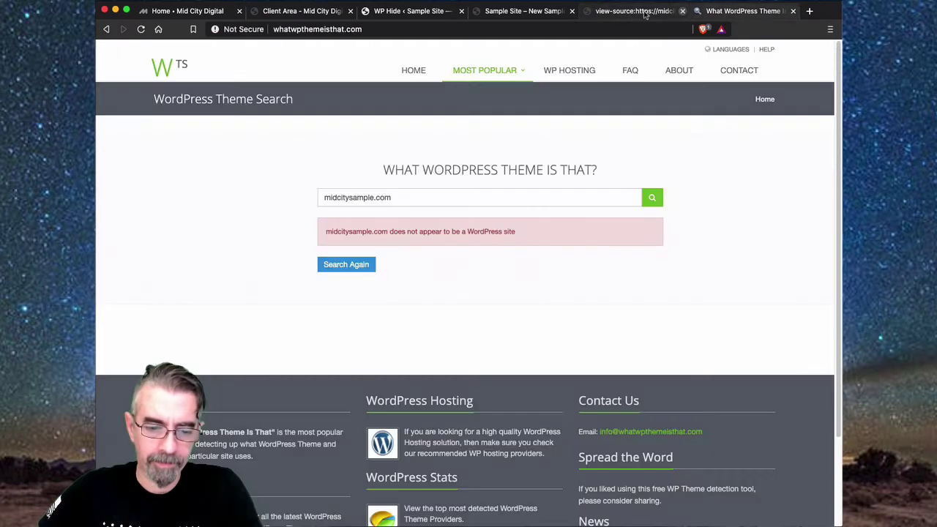
{"action": "left_click", "coordinate": [520, 18]}
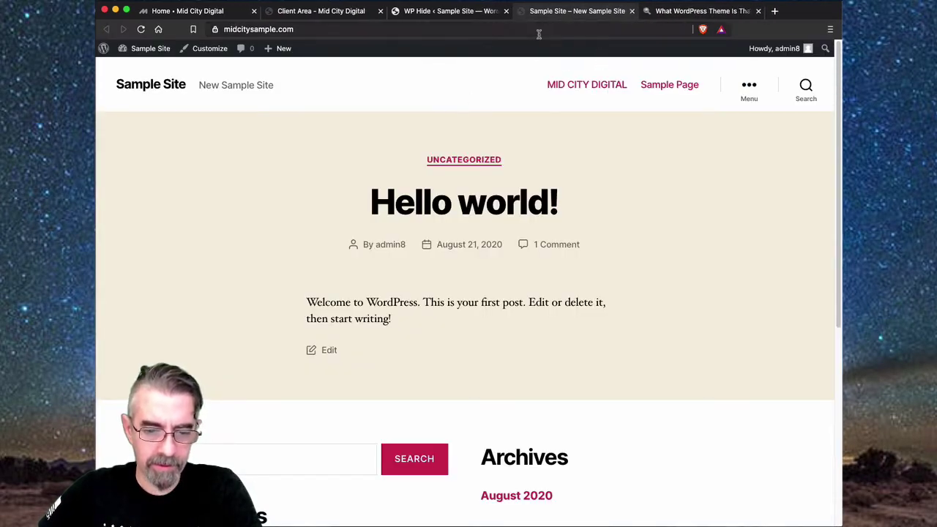
- Re-save the WP Hide General / Html HTML settings
{"action": "left_click", "coordinate": [468, 11]}
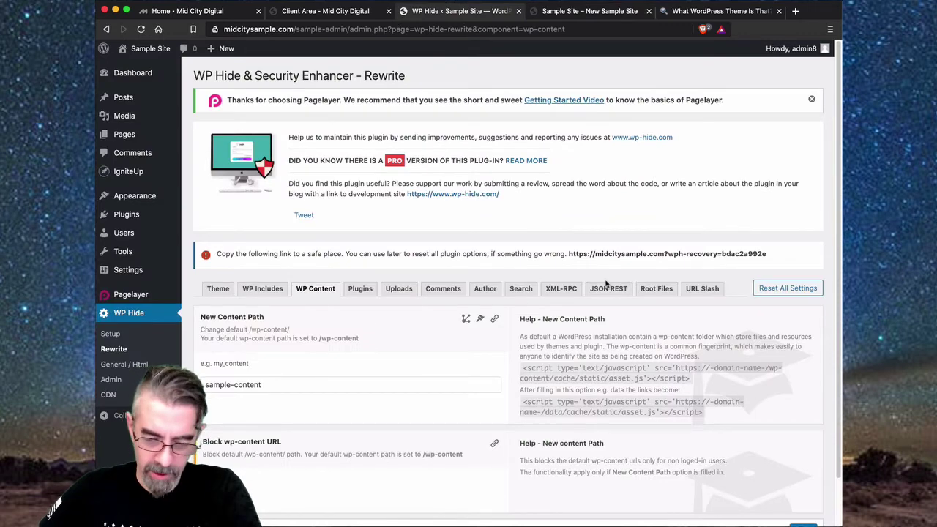
{"action": "left_click", "coordinate": [117, 366]}
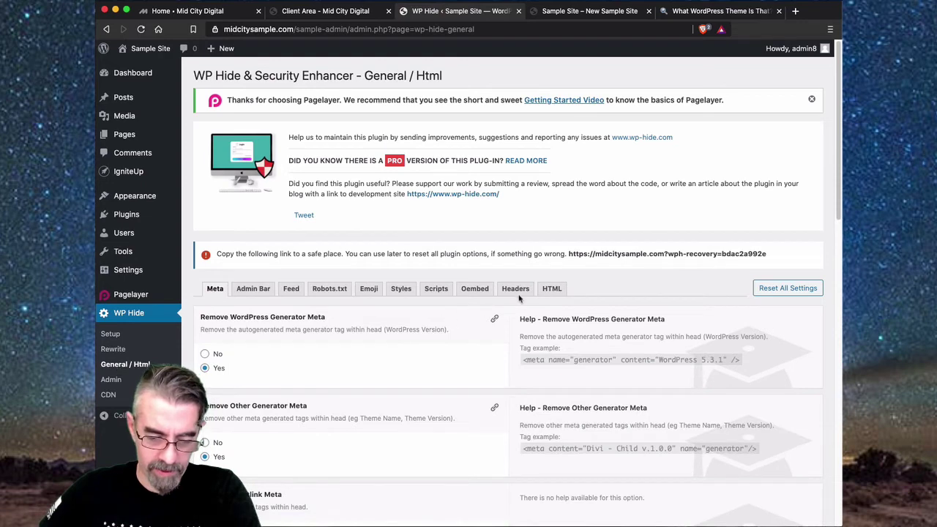
{"action": "left_click", "coordinate": [552, 288]}
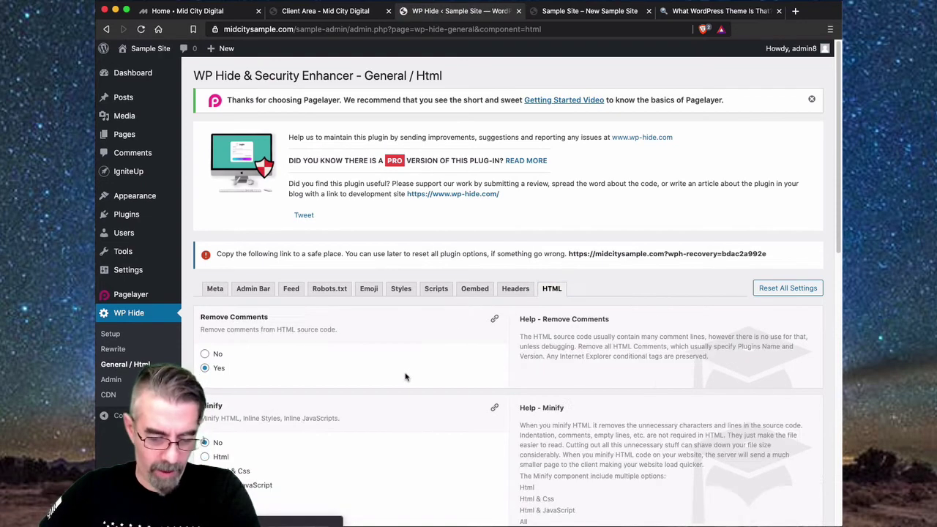
{"action": "scroll", "coordinate": [407, 376], "scroll_direction": "down", "scroll_amount": 5}
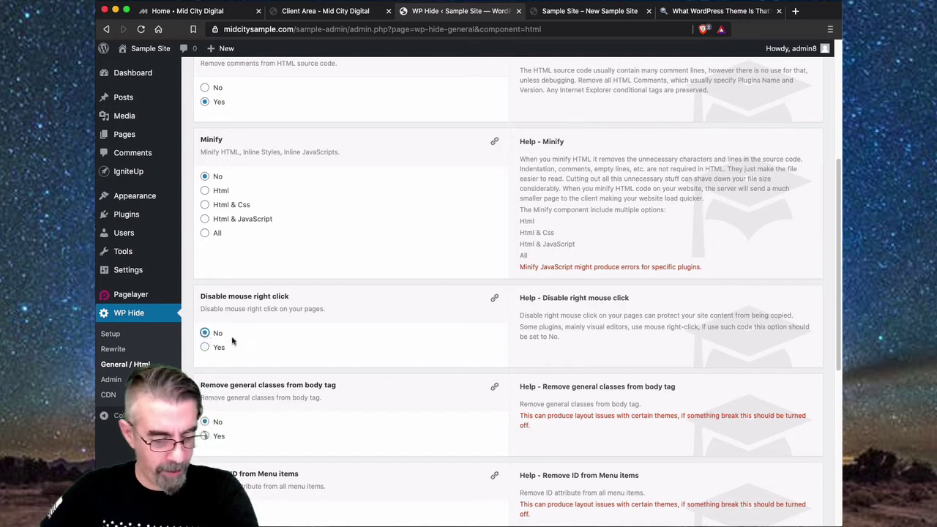
{"action": "scroll", "coordinate": [437, 366], "scroll_direction": "down", "scroll_amount": 10}
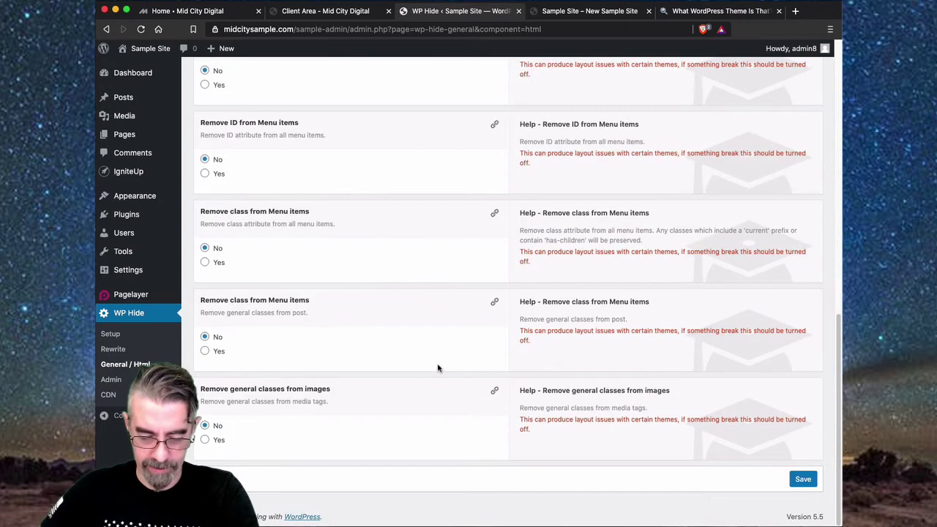
{"action": "left_click", "coordinate": [803, 479]}
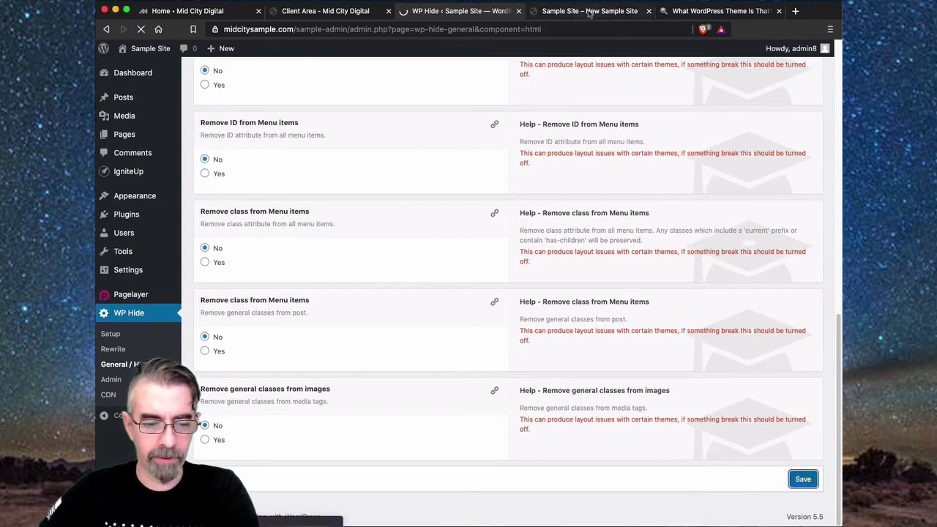
- View the front page's HTML source and highlight the dashicons stylesheet line
{"action": "left_click", "coordinate": [589, 10]}
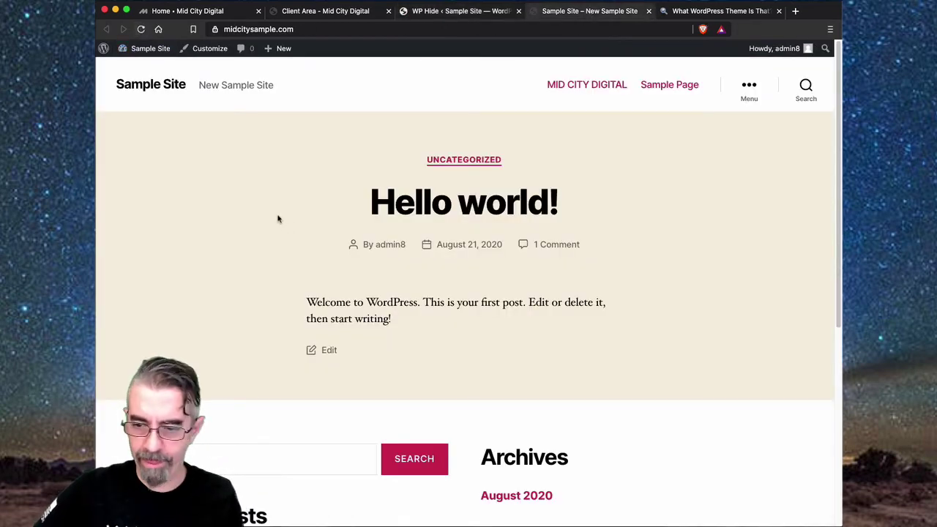
{"action": "right_click", "coordinate": [646, 242]}
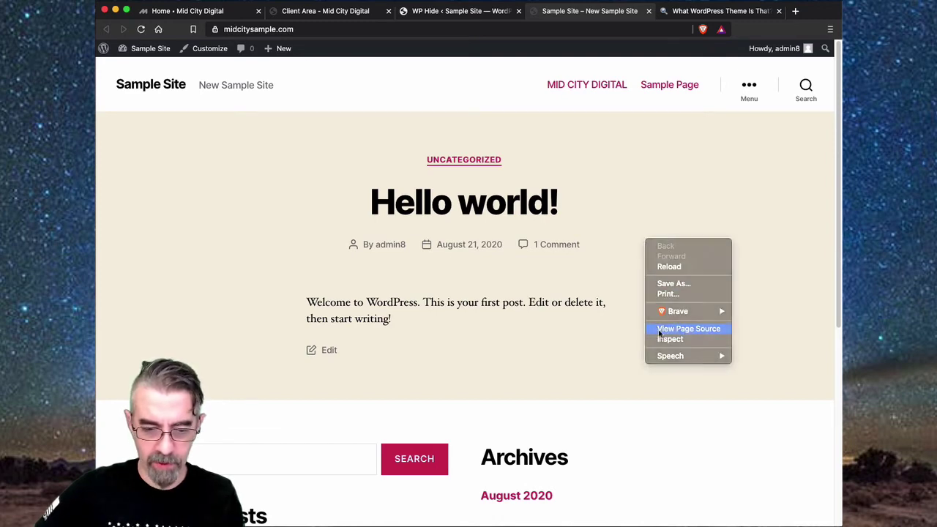
{"action": "left_click", "coordinate": [660, 330]}
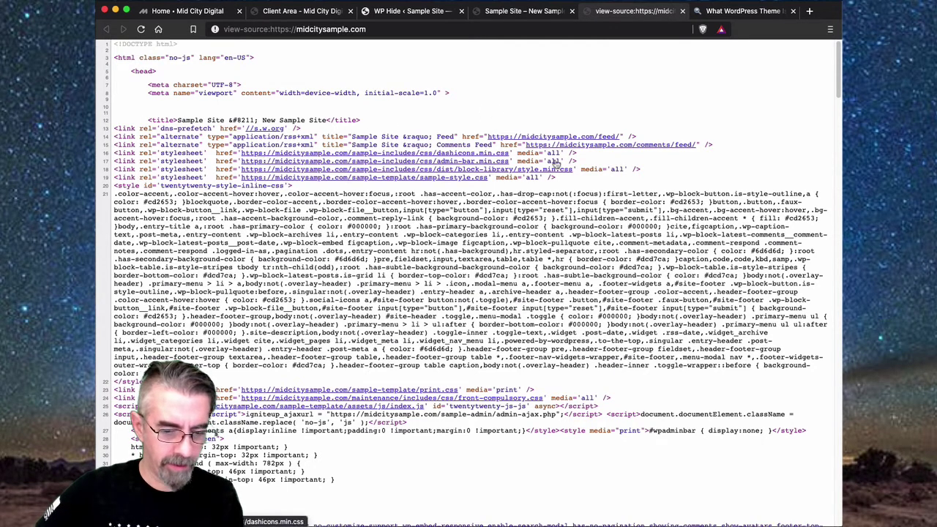
{"action": "left_click_drag", "start_coordinate": [582, 156], "coordinate": [364, 169]}
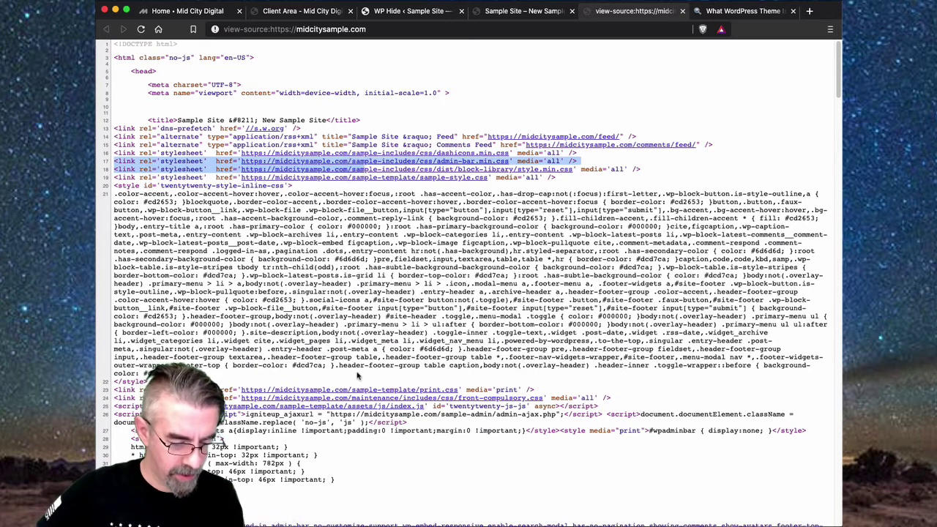
{"action": "scroll", "coordinate": [358, 375], "scroll_direction": "down", "scroll_amount": 2}
{"action": "scroll", "coordinate": [358, 374], "scroll_direction": "down", "scroll_amount": 4}
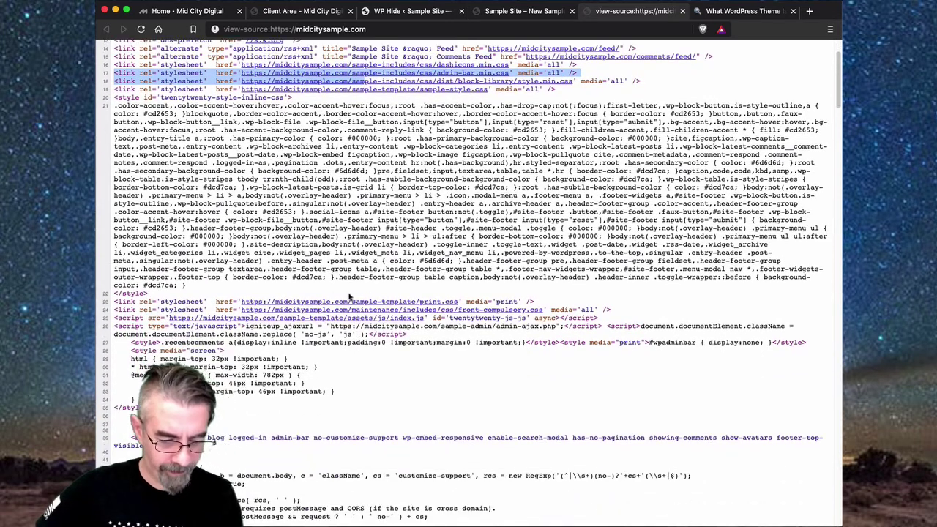
- Inspect the print.css and front-compulsory.css stylesheet URLs on lines 23–24
{"action": "left_click_drag", "start_coordinate": [248, 296], "coordinate": [417, 303]}
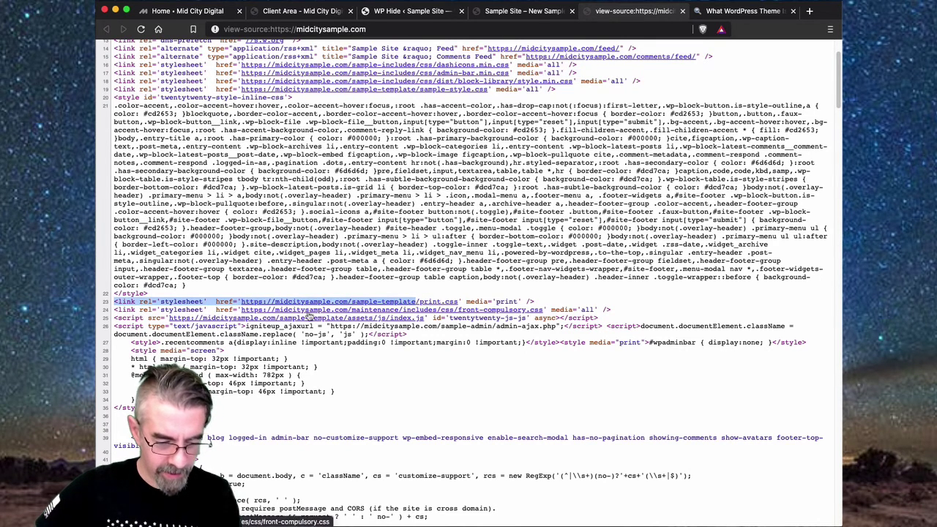
{"action": "left_click_drag", "start_coordinate": [240, 309], "coordinate": [398, 311]}
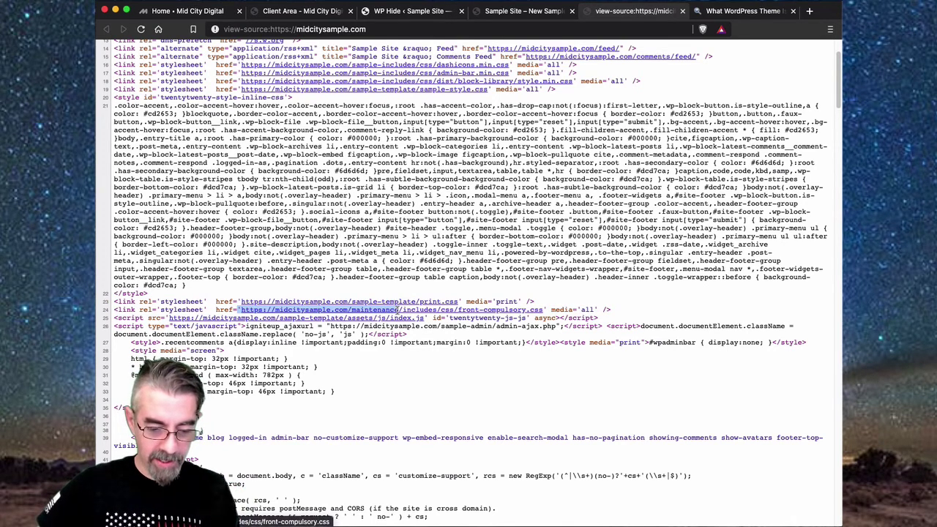
{"action": "left_click_drag", "start_coordinate": [402, 310], "coordinate": [546, 311]}
{"action": "left_click", "coordinate": [629, 300]}
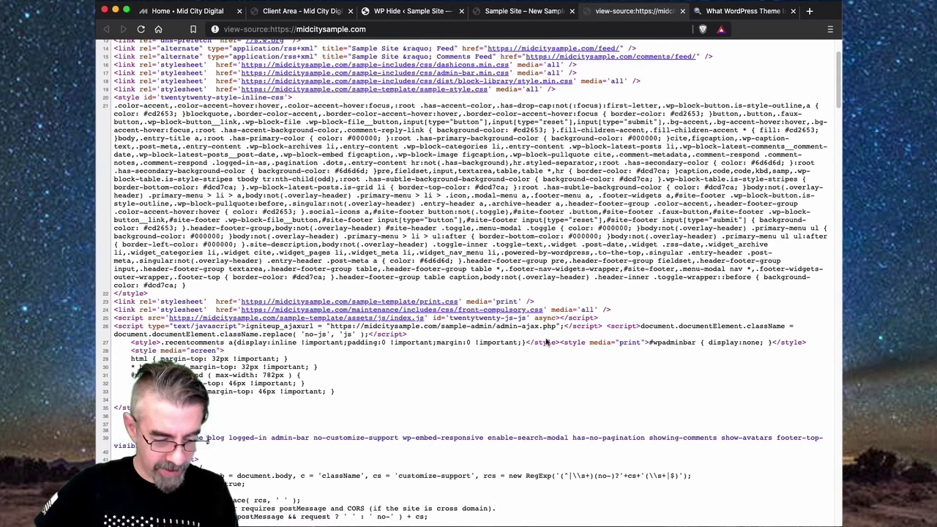
- Inspect the admin-ajax.php script and wp-admin-bar-wporg id, then return to the Sample Site
{"action": "scroll", "coordinate": [368, 358], "scroll_direction": "down", "scroll_amount": 1}
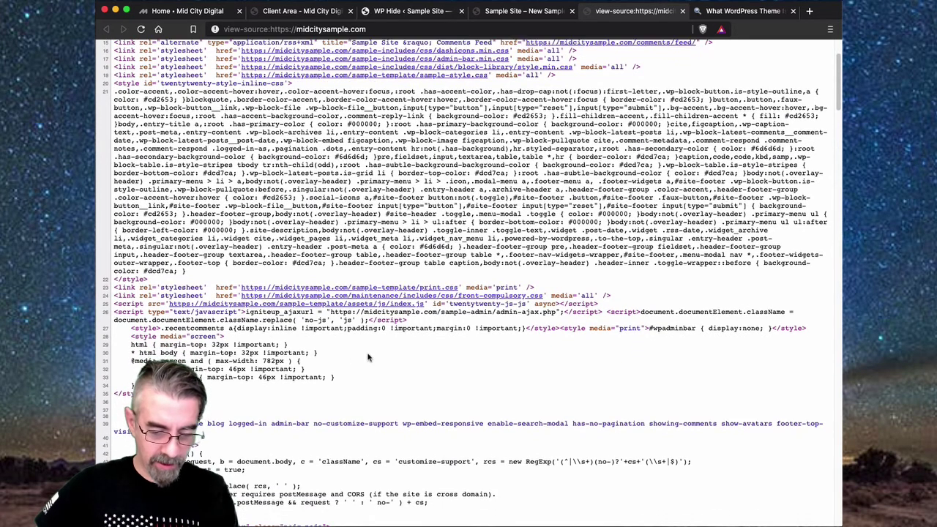
{"action": "left_click_drag", "start_coordinate": [500, 321], "coordinate": [446, 314]}
{"action": "left_click", "coordinate": [451, 322]}
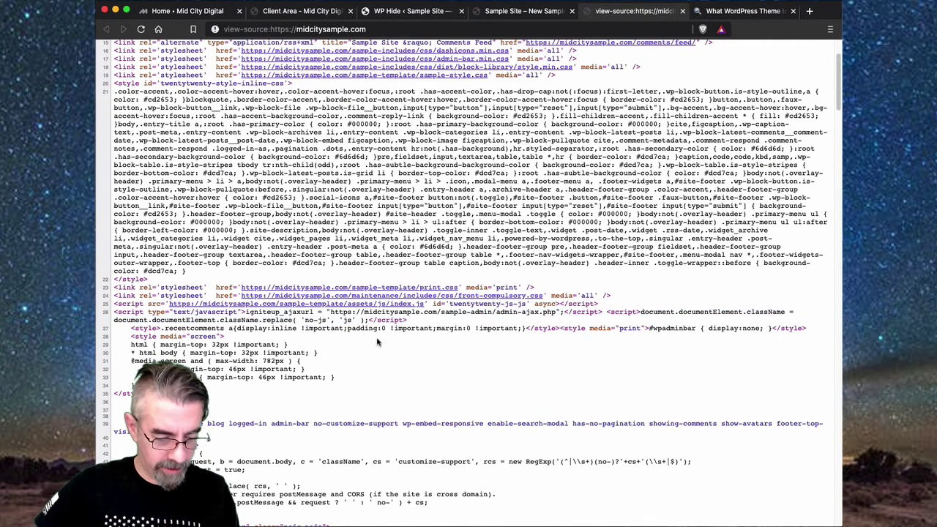
{"action": "scroll", "coordinate": [378, 342], "scroll_direction": "down", "scroll_amount": 5}
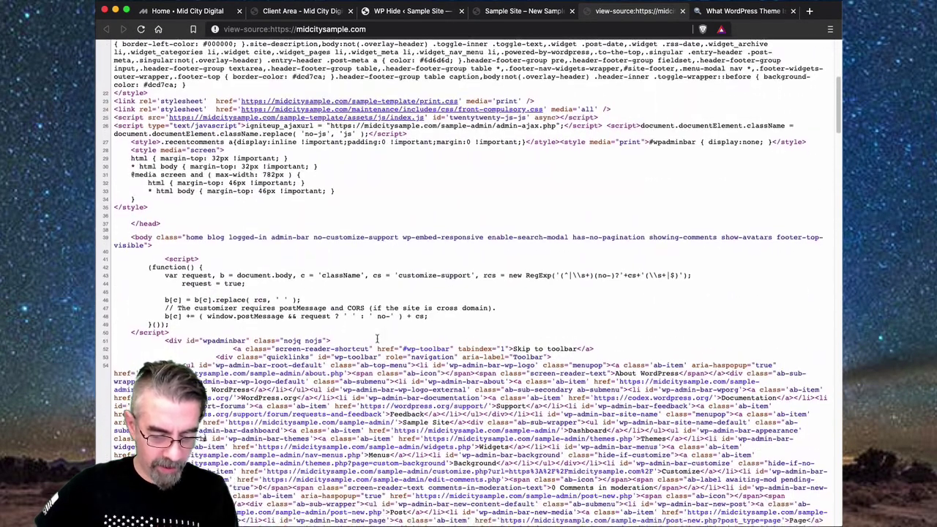
{"action": "scroll", "coordinate": [377, 339], "scroll_direction": "down", "scroll_amount": 2}
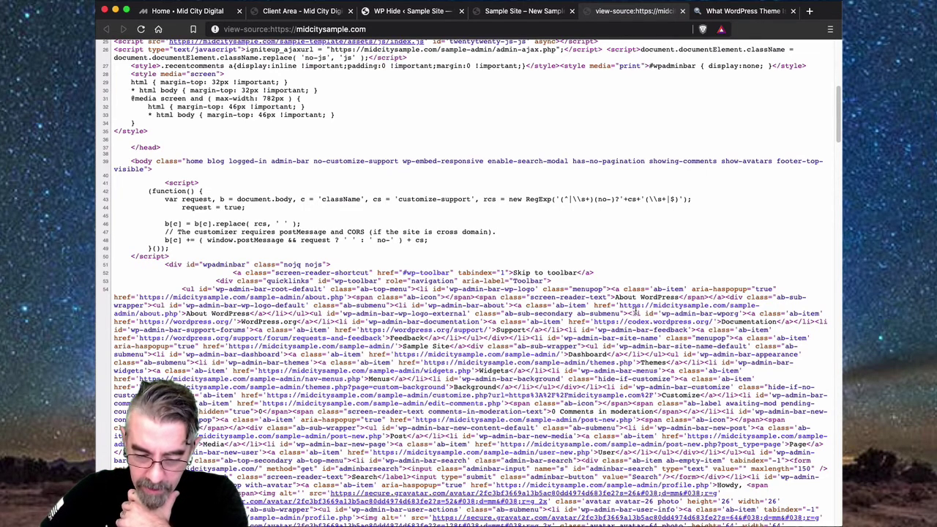
{"action": "left_click_drag", "start_coordinate": [641, 313], "coordinate": [741, 313]}
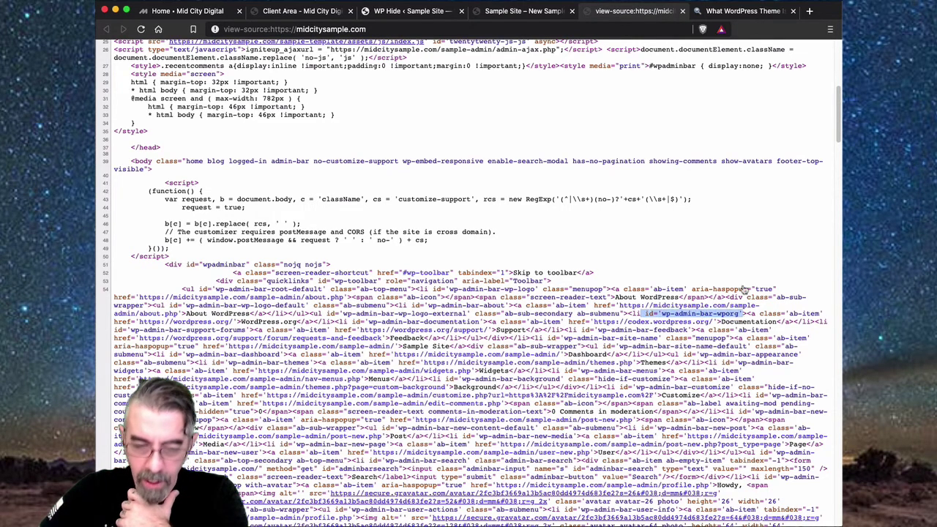
{"action": "left_click", "coordinate": [523, 15]}
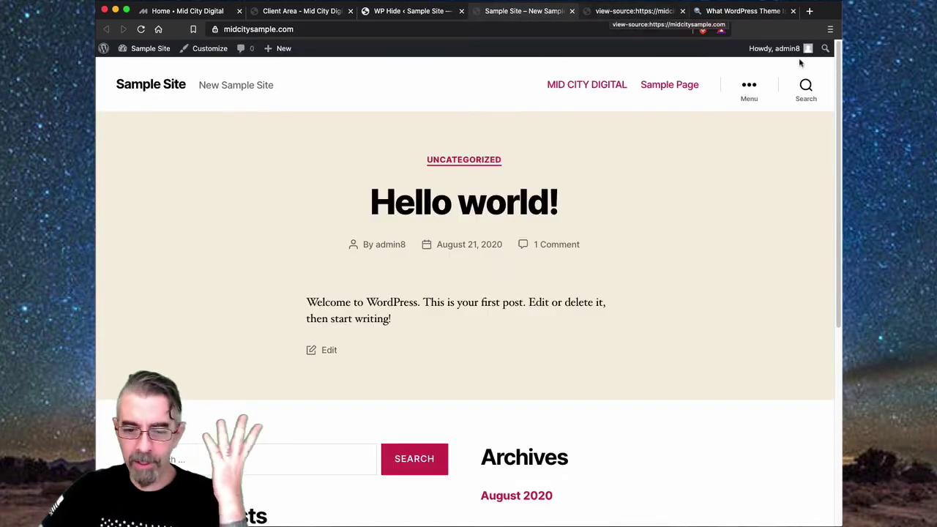
- Log out of WordPress and go back to the Sample Site
{"action": "mouse_move", "coordinate": [805, 48]}
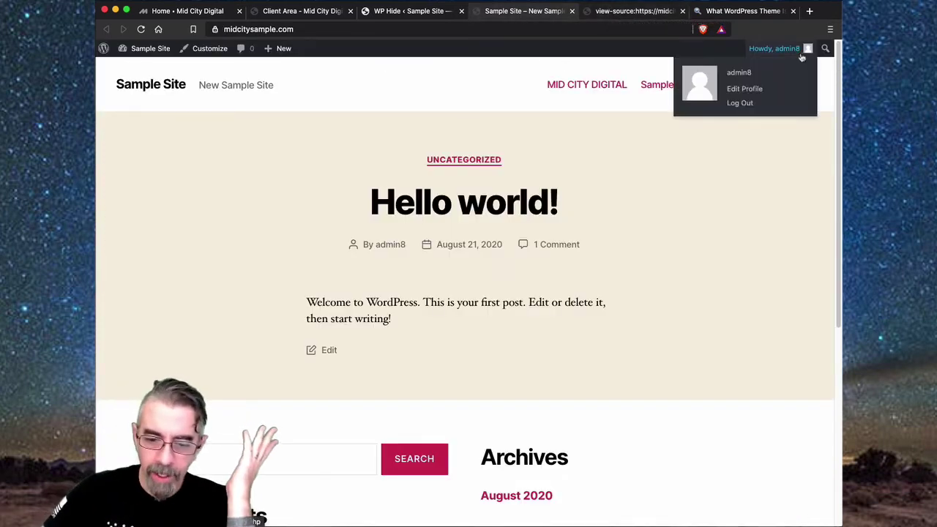
{"action": "left_click", "coordinate": [738, 105]}
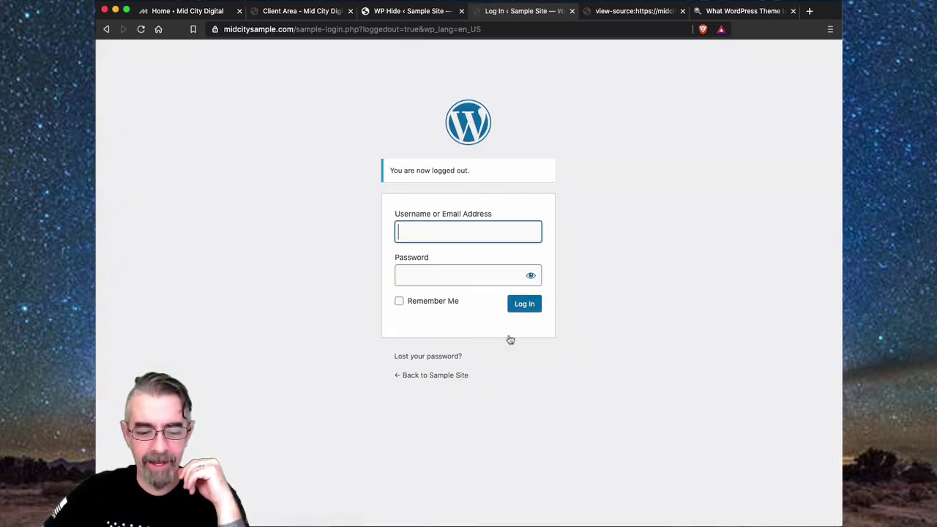
{"action": "left_click", "coordinate": [434, 376]}
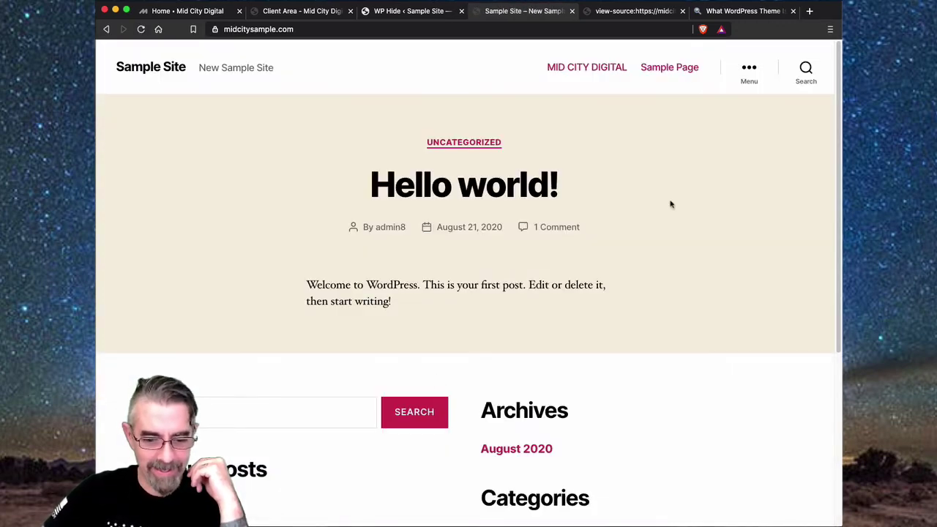
- View the logged-out page source and search it for 'wp', finding 24 matches
{"action": "right_click", "coordinate": [667, 214]}
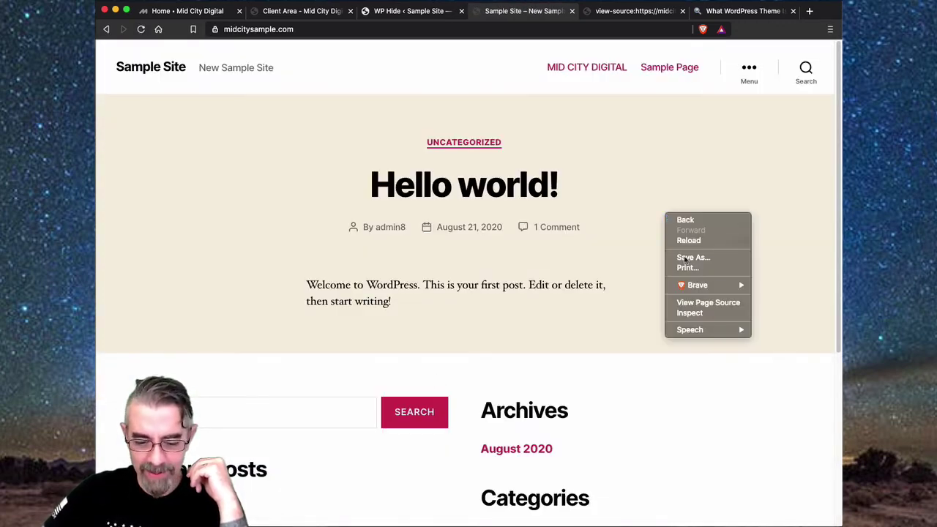
{"action": "left_click", "coordinate": [694, 303]}
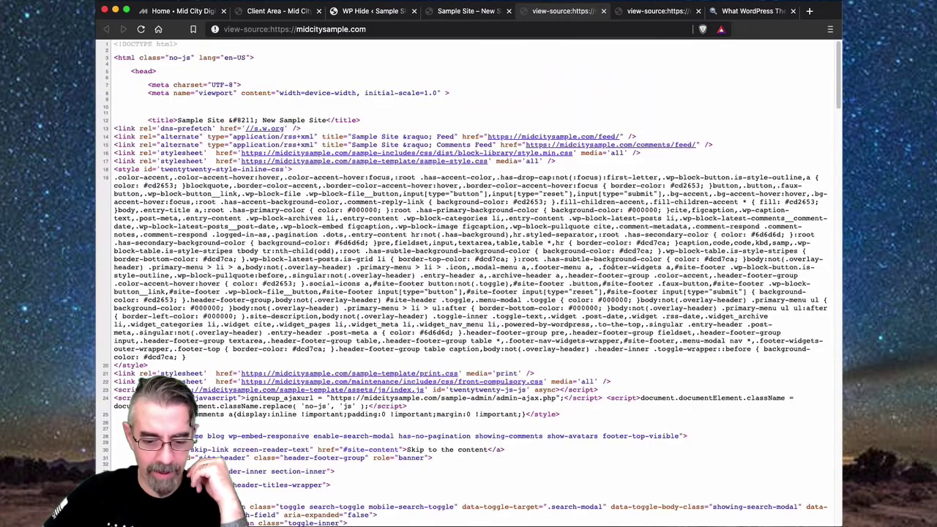
{"action": "key", "text": "super+f"}
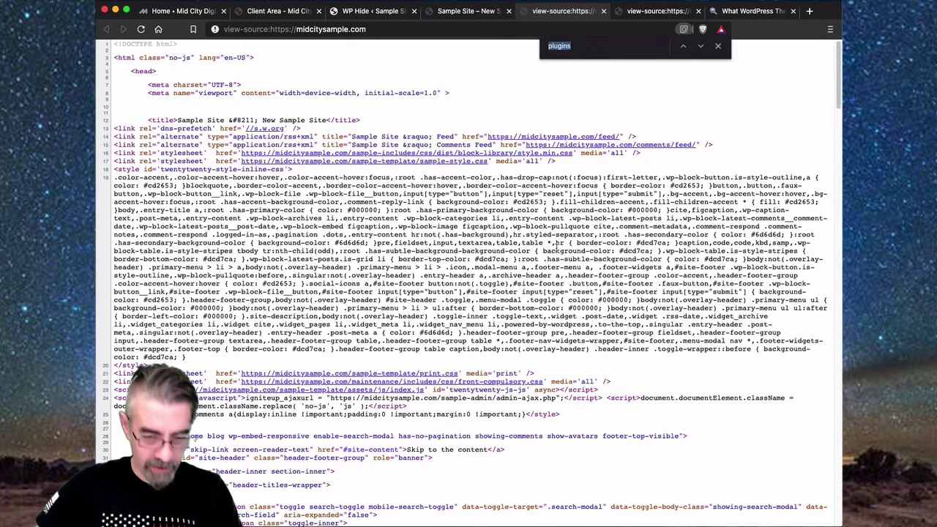
{"action": "type", "text": "wp"}
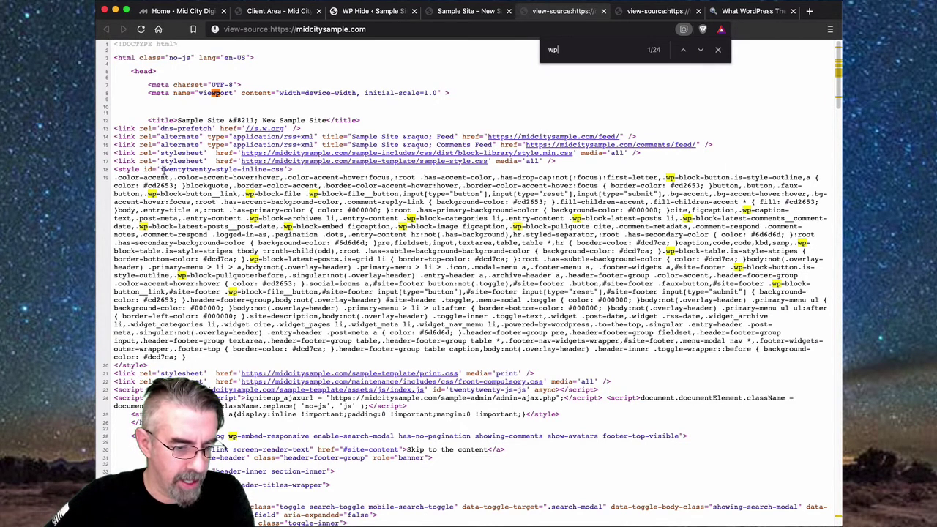
{"action": "left_click_drag", "start_coordinate": [163, 170], "coordinate": [235, 170]}
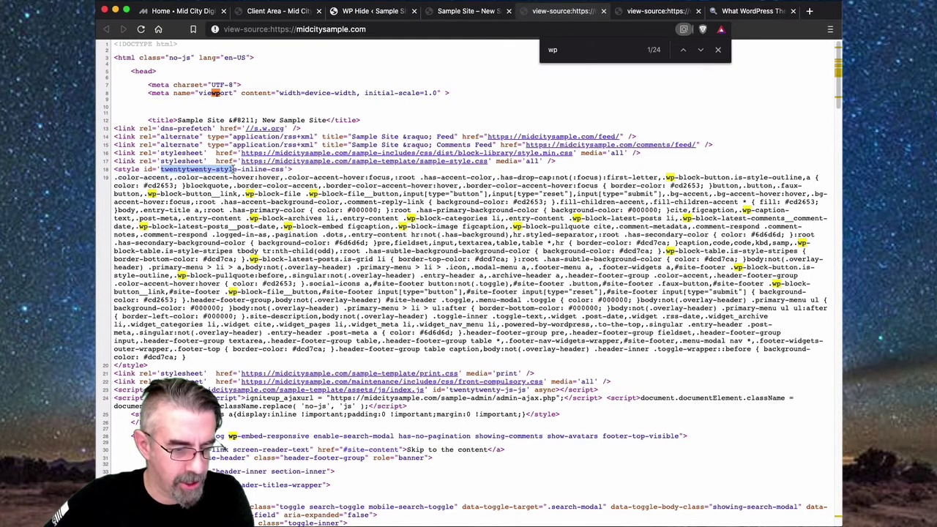
{"action": "left_click", "coordinate": [349, 177]}
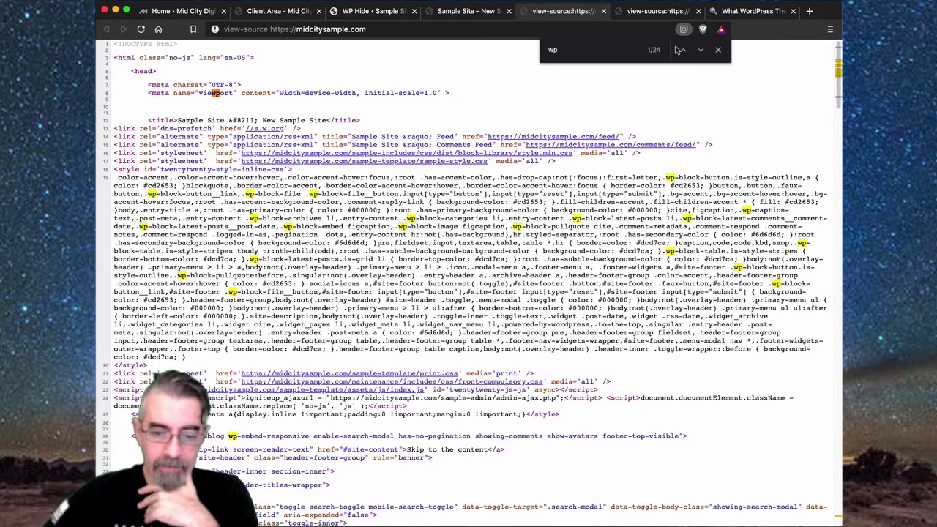
- Close the older logged-in source tab and return to the Sample Site home page
{"action": "left_click", "coordinate": [697, 11]}
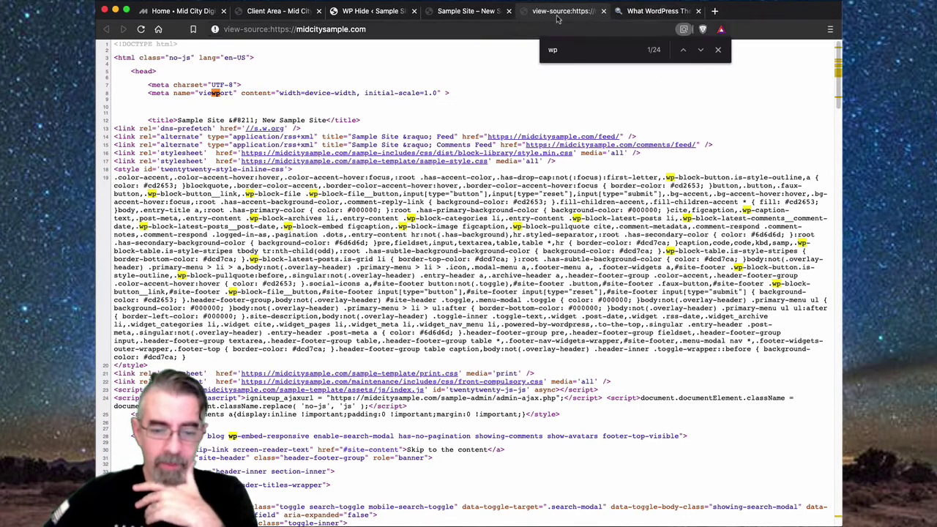
{"action": "scroll", "coordinate": [465, 196], "scroll_direction": "down", "scroll_amount": 3}
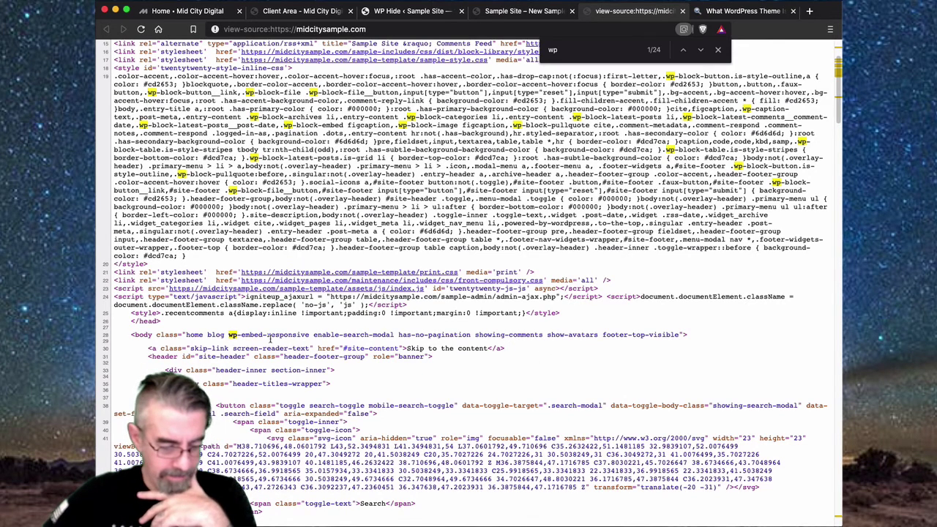
{"action": "left_click", "coordinate": [484, 9]}
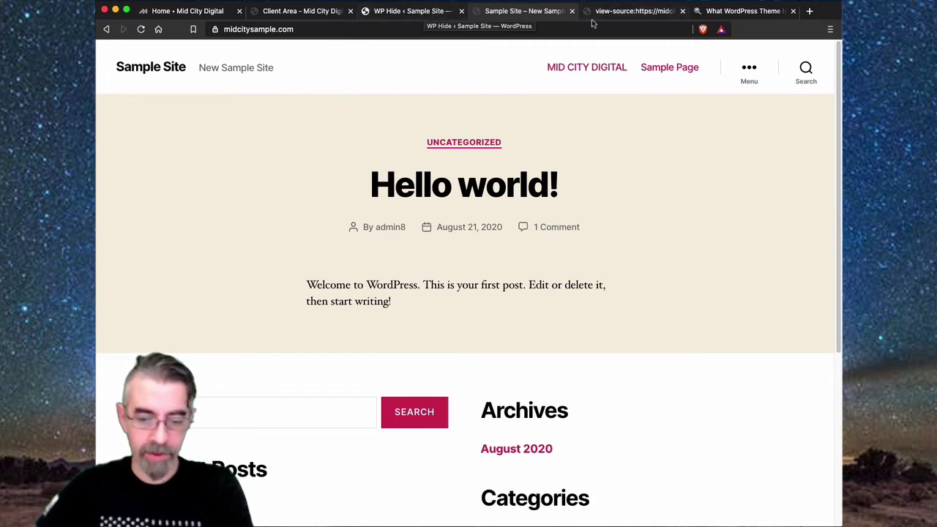
- Log back in with the admin username and saved password, returning to WP Hide's Meta settings
{"action": "left_click", "coordinate": [406, 12]}
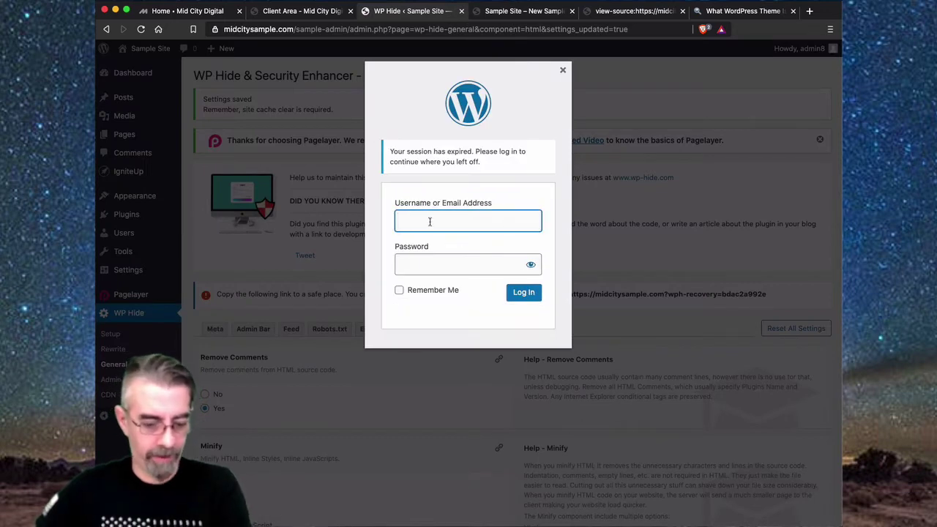
{"action": "type", "text": "admin"}
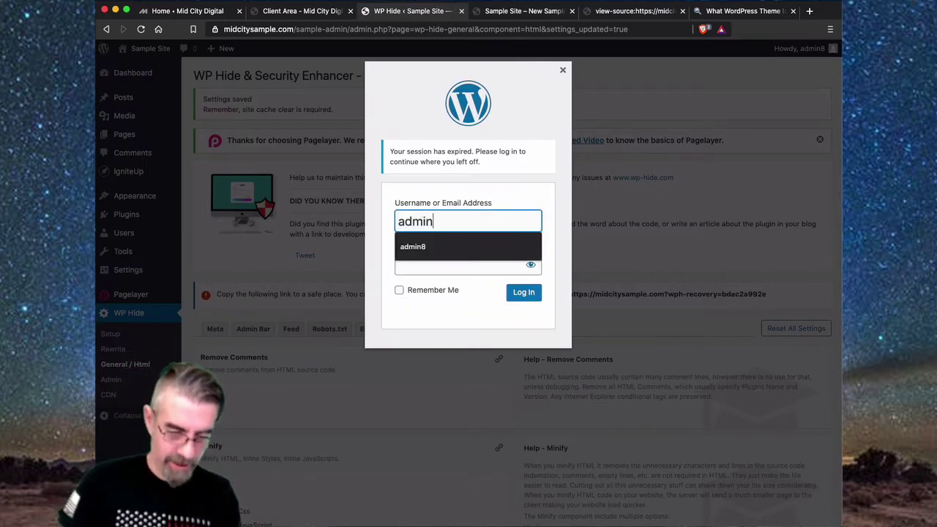
{"action": "type", "text": "8"}
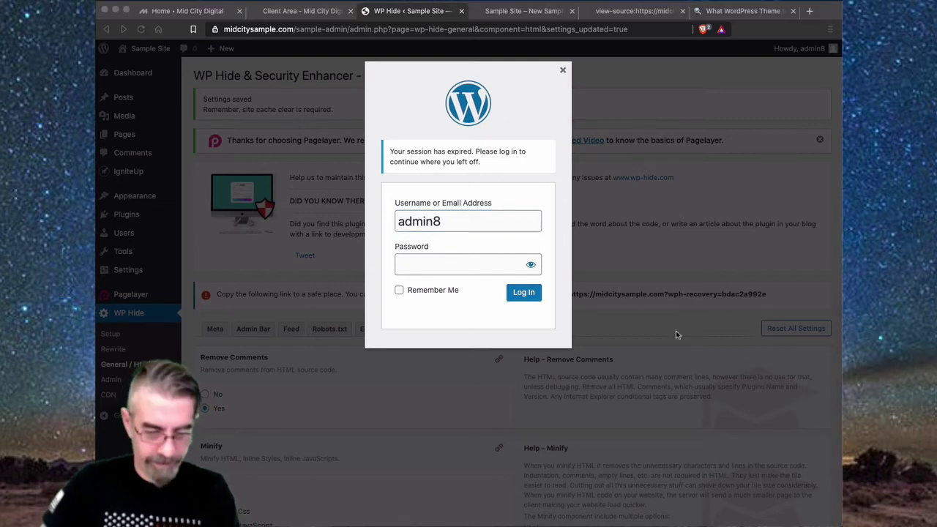
{"action": "left_click", "coordinate": [427, 268]}
{"action": "left_click", "coordinate": [427, 268]}
{"action": "key", "text": "super+v"}
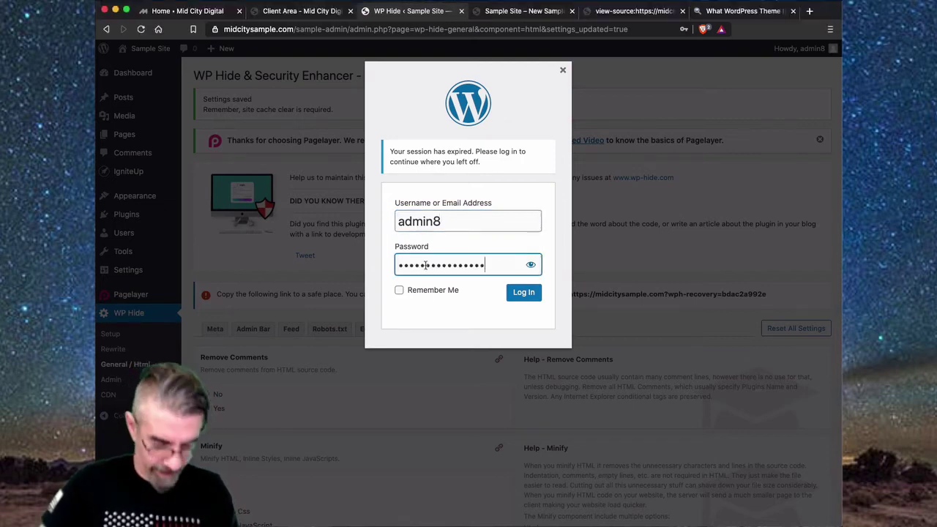
{"action": "key", "text": "Return"}
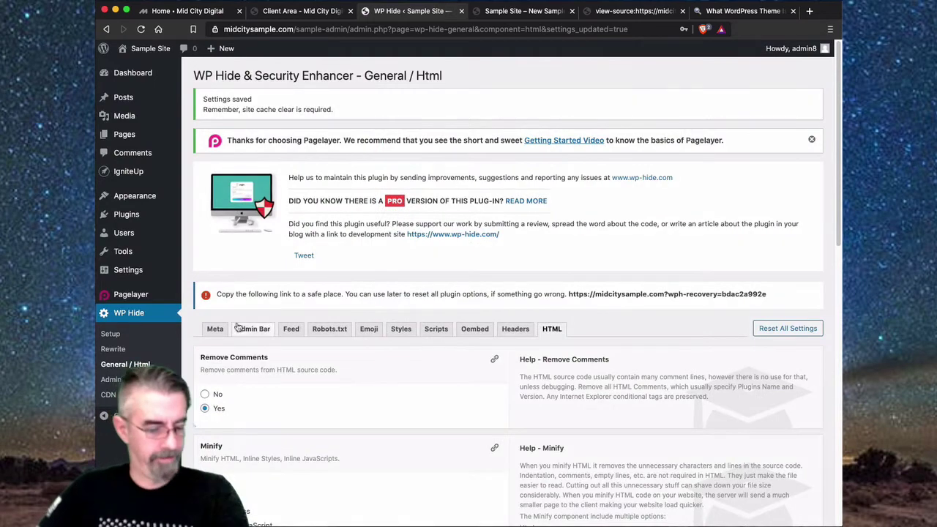
{"action": "left_click", "coordinate": [214, 330]}
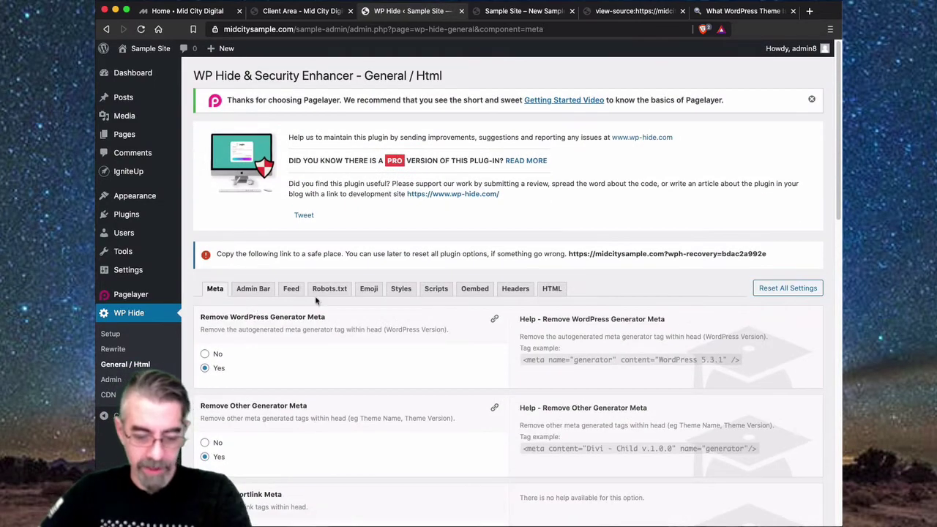
- Set menu item classes, image classes and menu item IDs removal to Yes
{"action": "scroll", "coordinate": [313, 376], "scroll_direction": "down", "scroll_amount": 8}
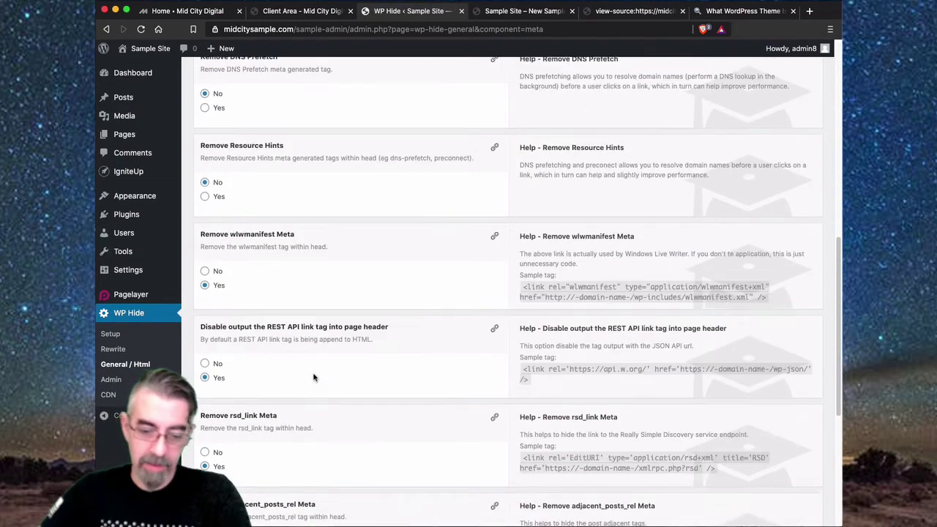
{"action": "scroll", "coordinate": [313, 377], "scroll_direction": "up", "scroll_amount": 8}
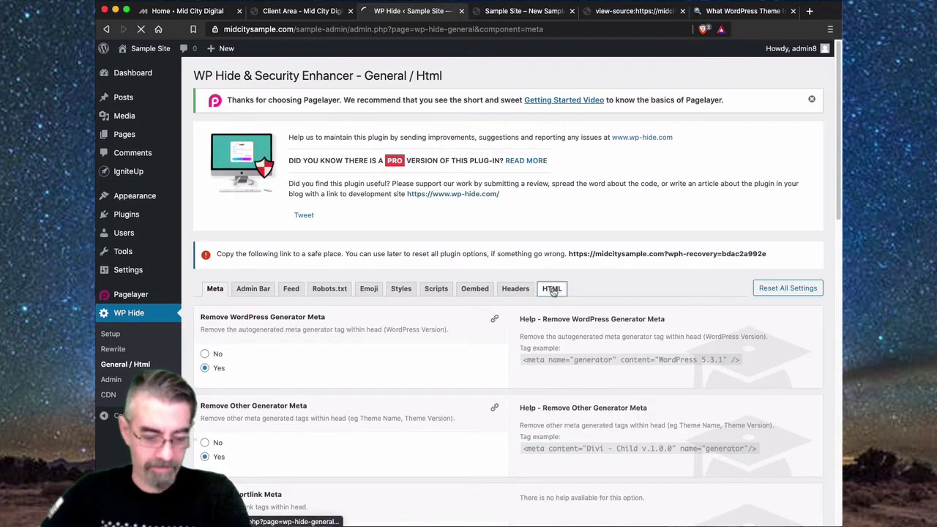
{"action": "left_click", "coordinate": [552, 289]}
{"action": "scroll", "coordinate": [439, 387], "scroll_direction": "down", "scroll_amount": 3}
{"action": "scroll", "coordinate": [441, 388], "scroll_direction": "down", "scroll_amount": 8}
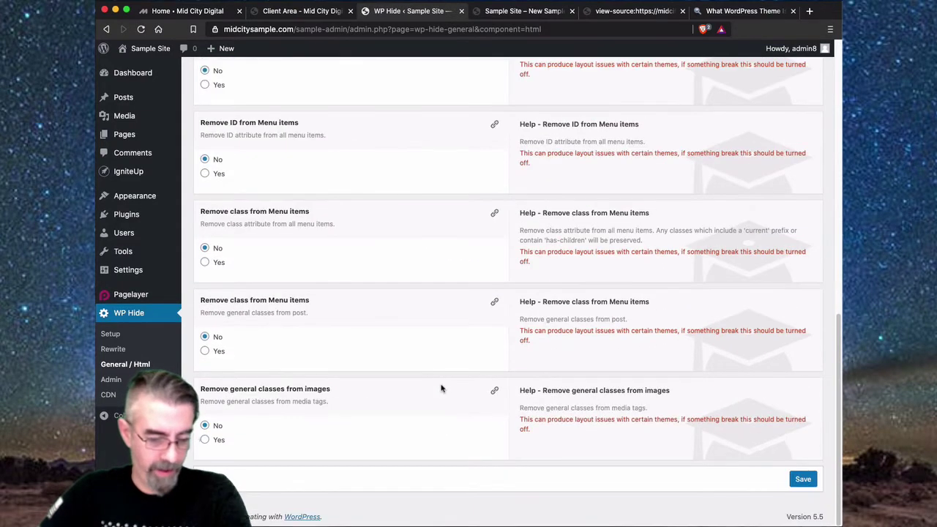
{"action": "left_click", "coordinate": [206, 263]}
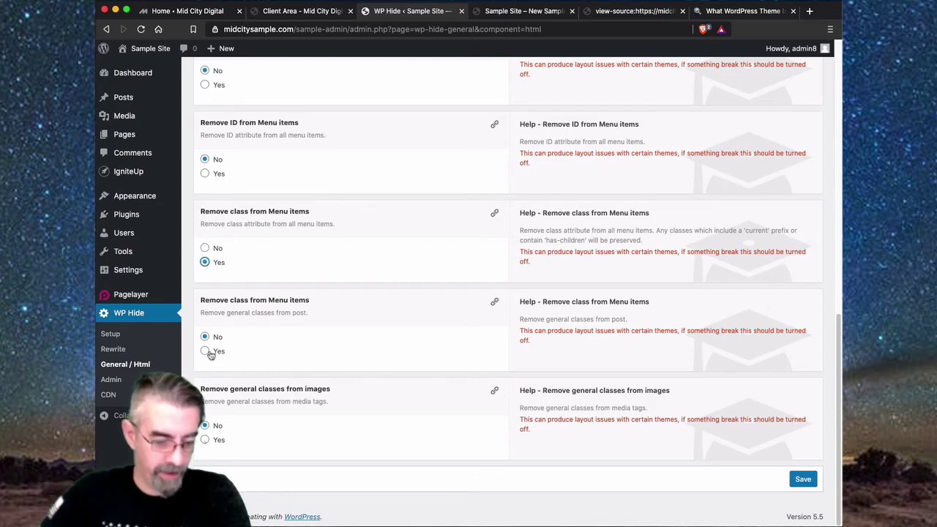
{"action": "left_click", "coordinate": [206, 440]}
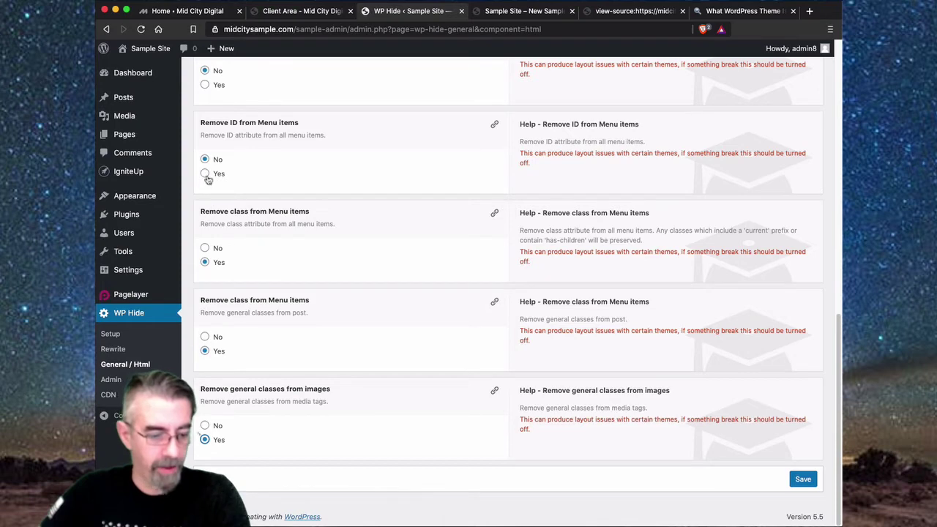
{"action": "left_click", "coordinate": [205, 174]}
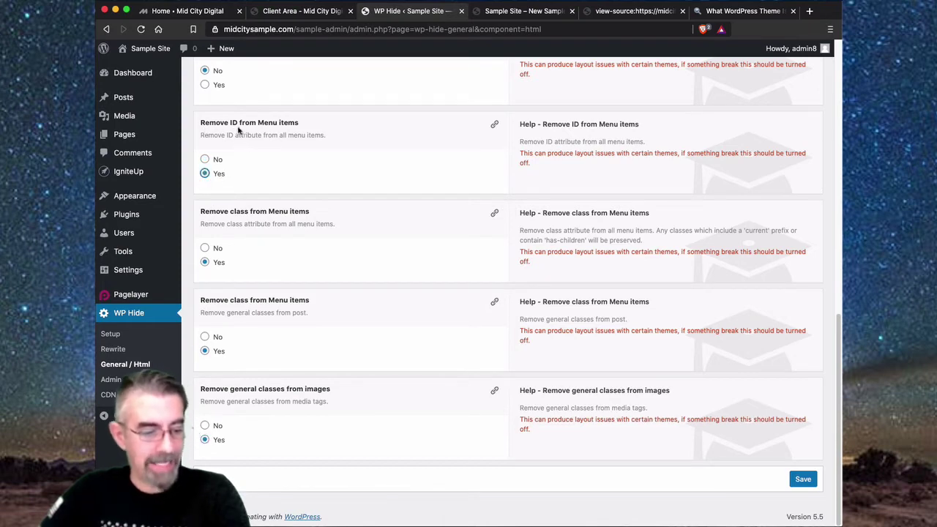
- Set body tag class removal to Yes and save the HTML settings
{"action": "scroll", "coordinate": [398, 293], "scroll_direction": "up", "scroll_amount": 2}
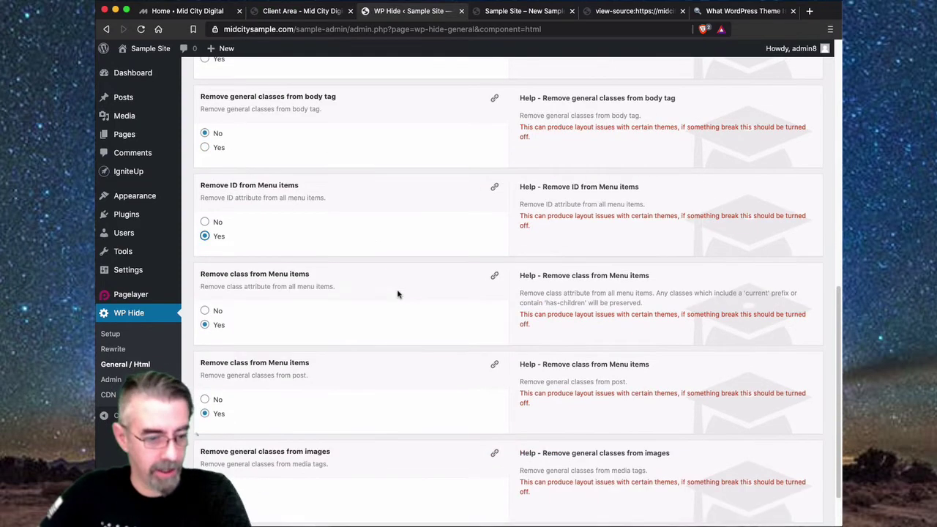
{"action": "scroll", "coordinate": [261, 168], "scroll_direction": "up", "scroll_amount": 1}
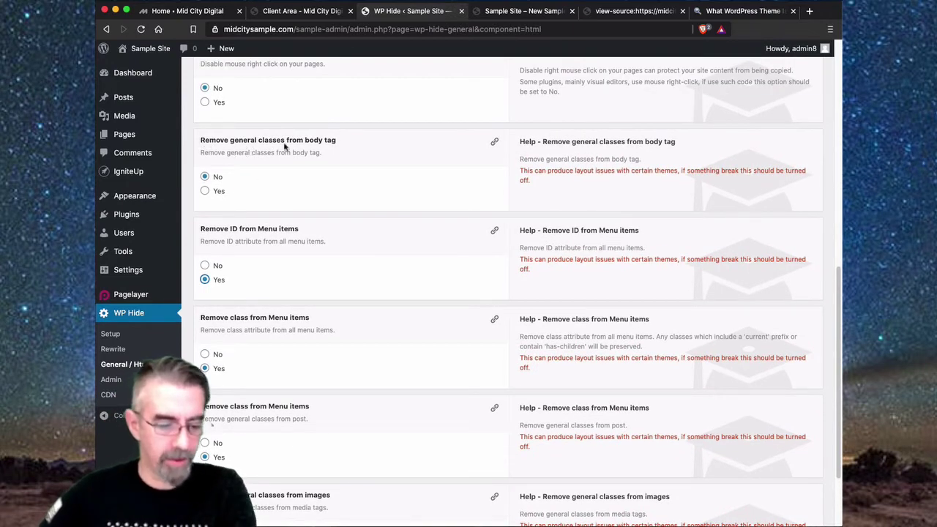
{"action": "left_click", "coordinate": [206, 192]}
{"action": "scroll", "coordinate": [383, 178], "scroll_direction": "up", "scroll_amount": 2}
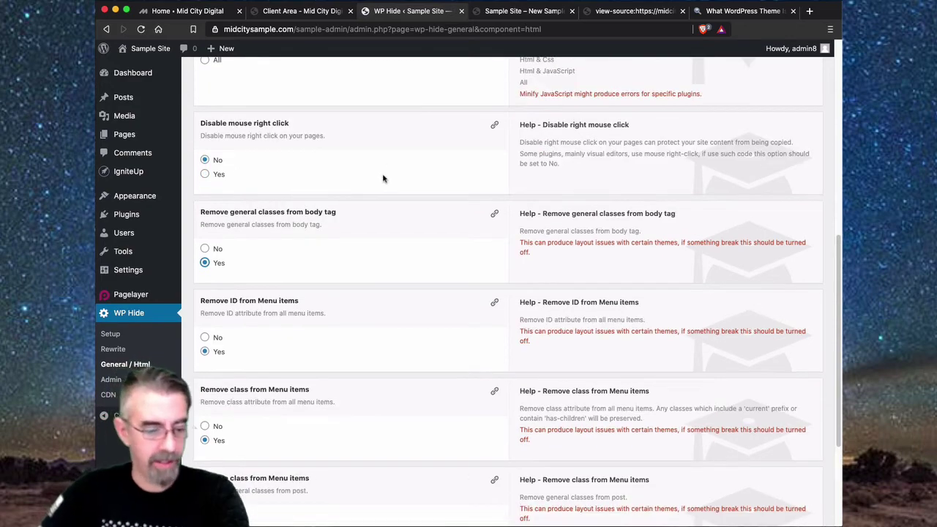
{"action": "scroll", "coordinate": [383, 178], "scroll_direction": "up", "scroll_amount": 8}
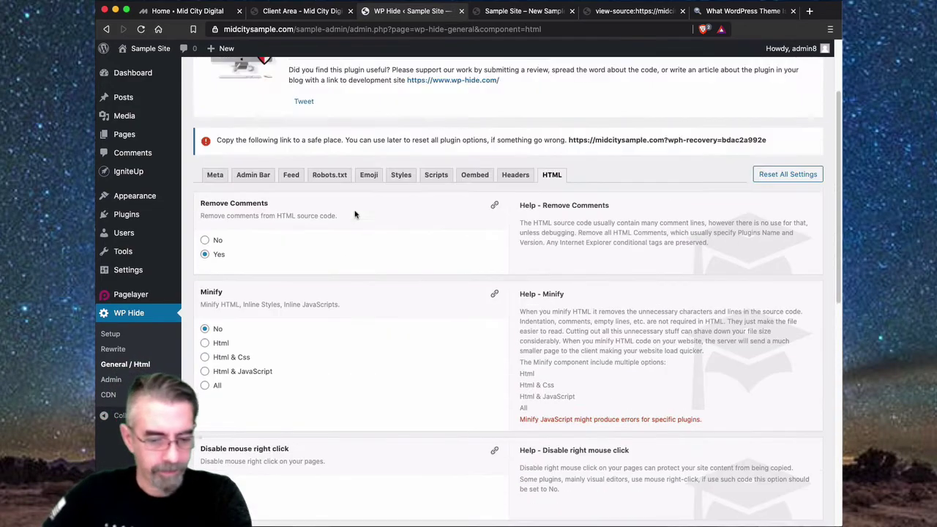
{"action": "scroll", "coordinate": [356, 215], "scroll_direction": "up", "scroll_amount": 1}
{"action": "scroll", "coordinate": [441, 249], "scroll_direction": "down", "scroll_amount": 15}
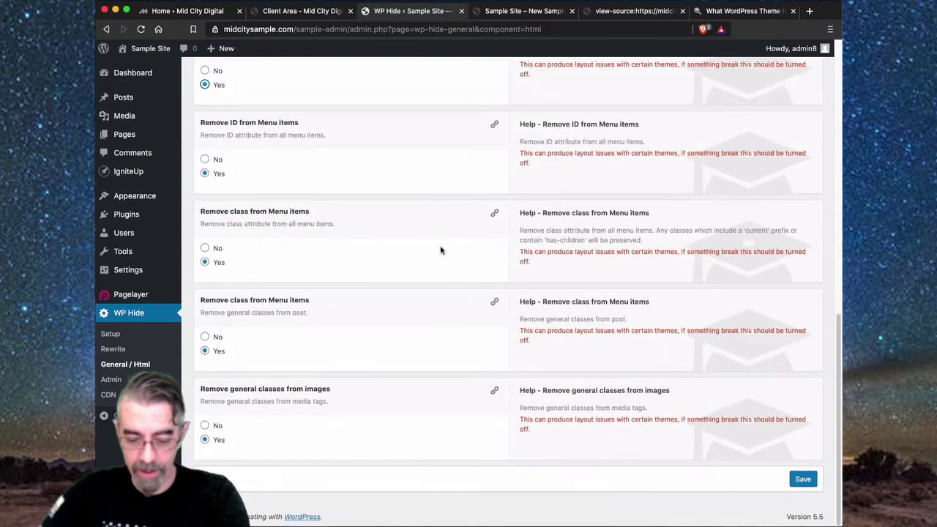
{"action": "left_click", "coordinate": [806, 477]}
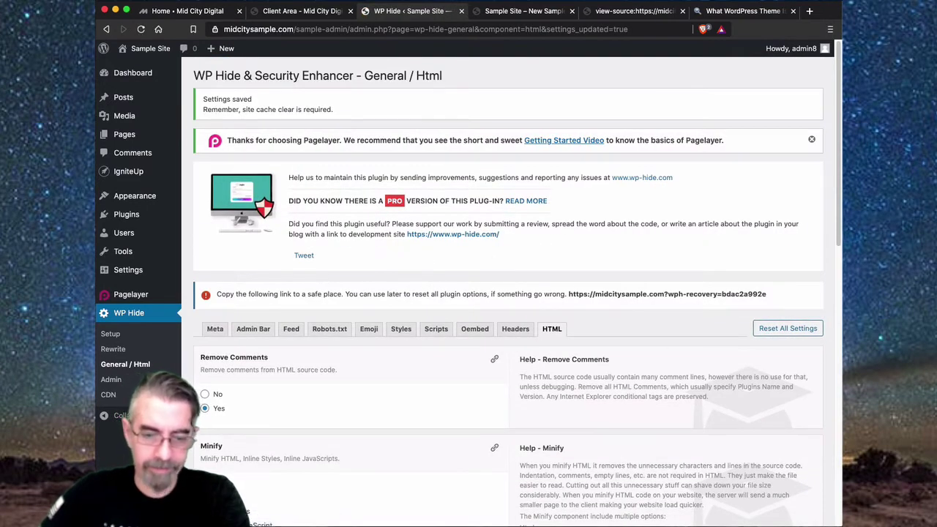
- Close the outdated page-source tab and reload the Sample Site homepage
{"action": "left_click", "coordinate": [638, 11]}
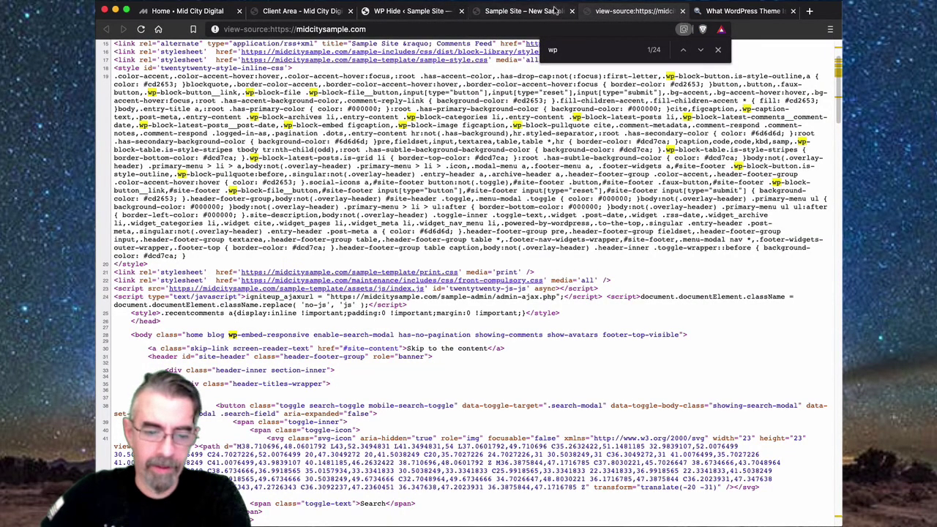
{"action": "left_click", "coordinate": [683, 11]}
{"action": "left_click", "coordinate": [547, 12]}
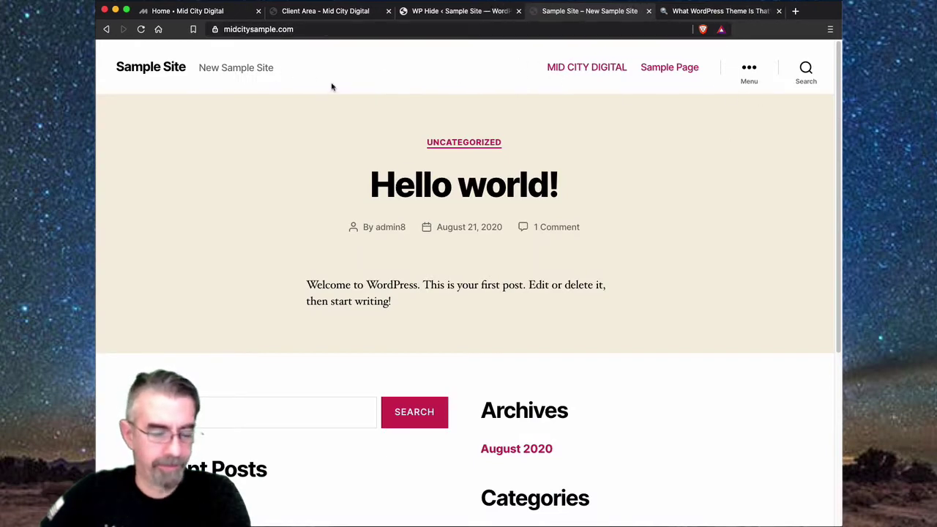
{"action": "left_click", "coordinate": [140, 29]}
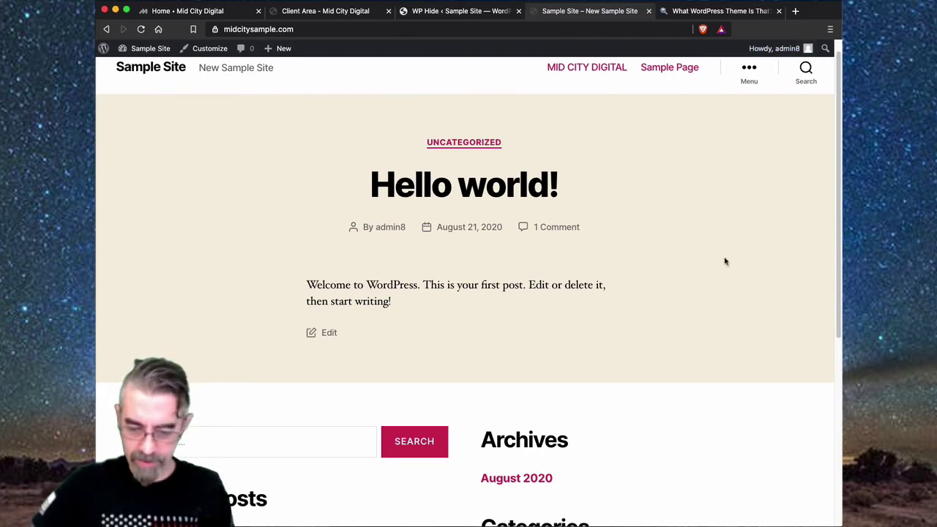
- View the logged-in homepage source for wp traces, then close the find bar and source tab
{"action": "right_click", "coordinate": [704, 255]}
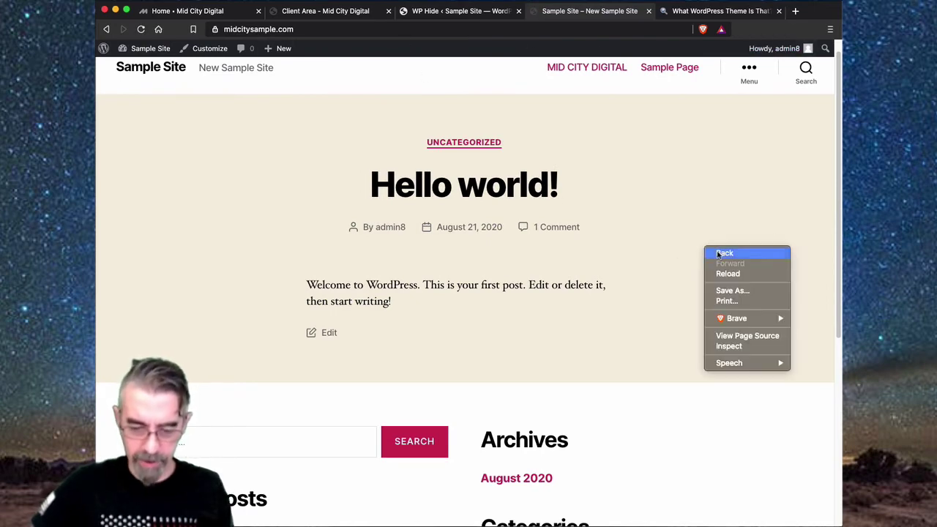
{"action": "left_click", "coordinate": [741, 339]}
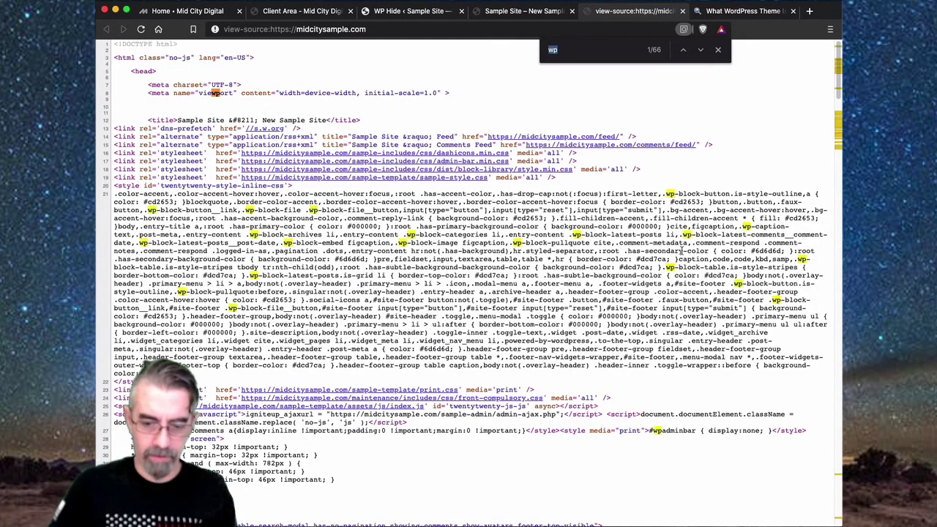
{"action": "left_click", "coordinate": [718, 49]}
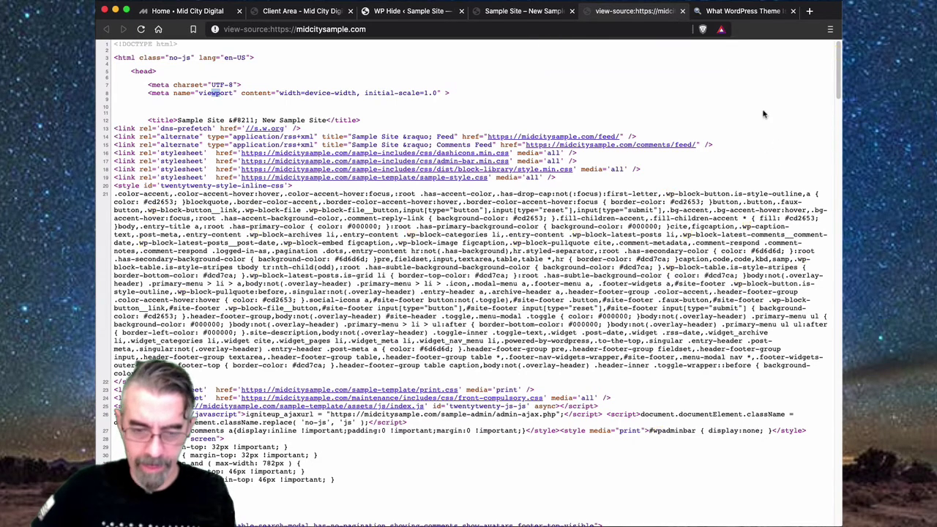
{"action": "left_click", "coordinate": [682, 11]}
- Log out from the Howdy menu, return to the Sample Site, reload it and right-click the page
{"action": "mouse_move", "coordinate": [773, 49]}
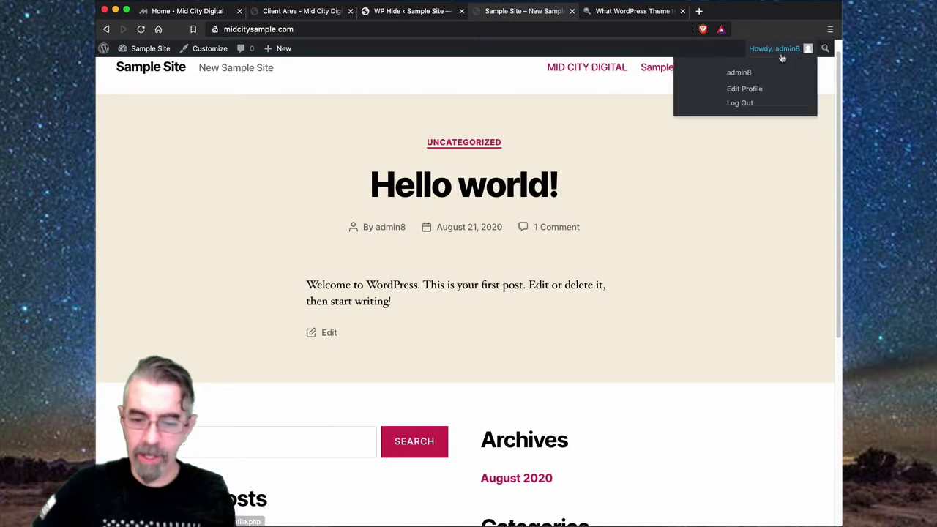
{"action": "left_click", "coordinate": [762, 105]}
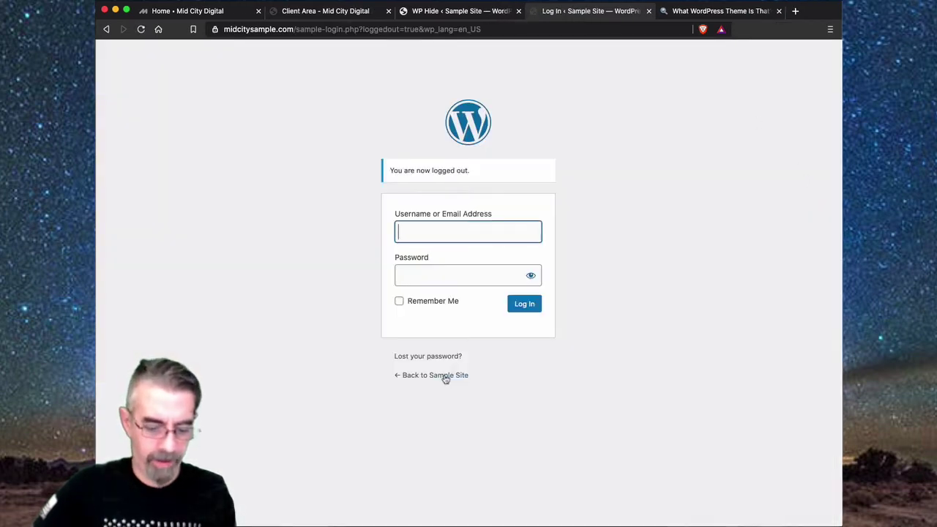
{"action": "left_click", "coordinate": [444, 376]}
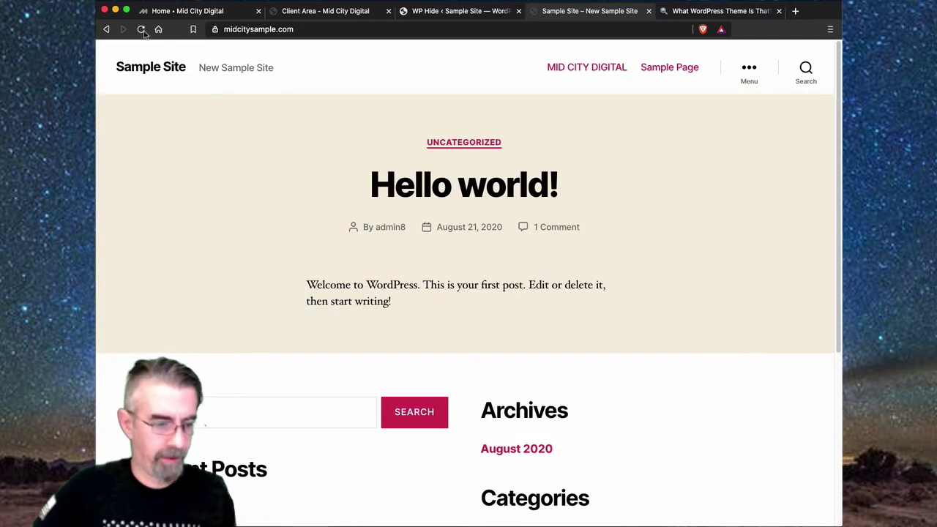
{"action": "left_click", "coordinate": [141, 29]}
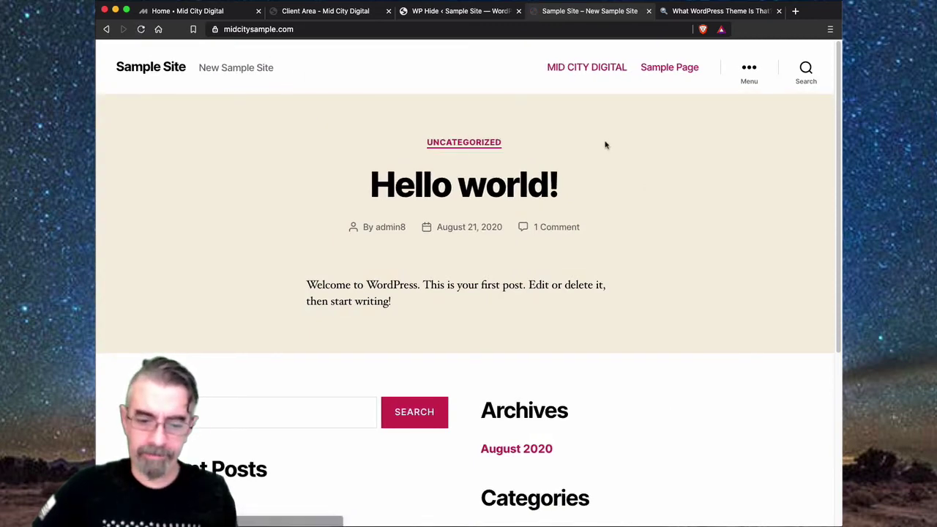
{"action": "right_click", "coordinate": [694, 194]}
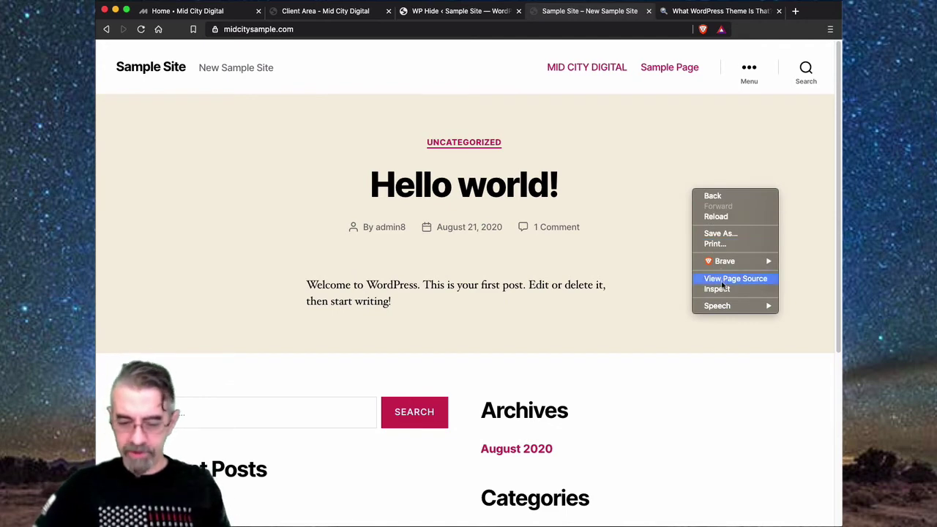
- Search the logged-out homepage source for 'wp' (23 matches), then return to the Sample Site tab
{"action": "left_click", "coordinate": [725, 280]}
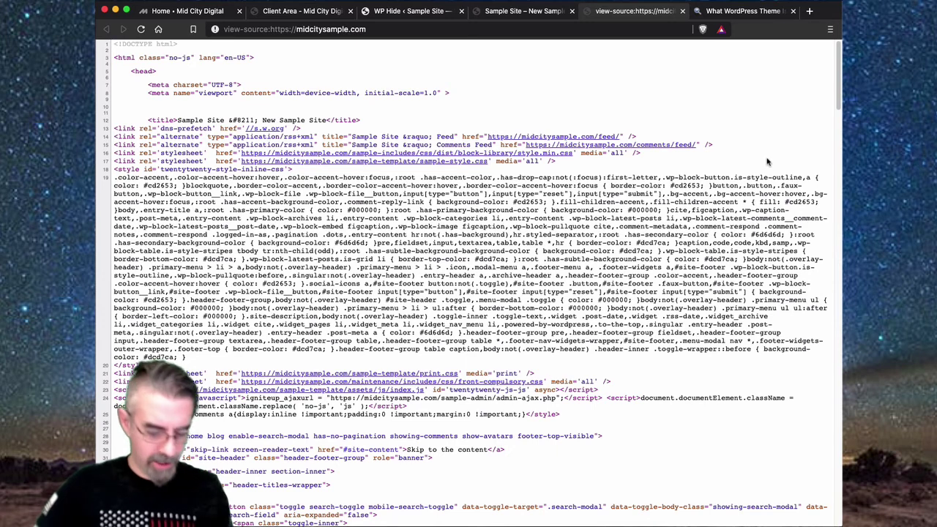
{"action": "key", "text": "super+f"}
{"action": "type", "text": "wp"}
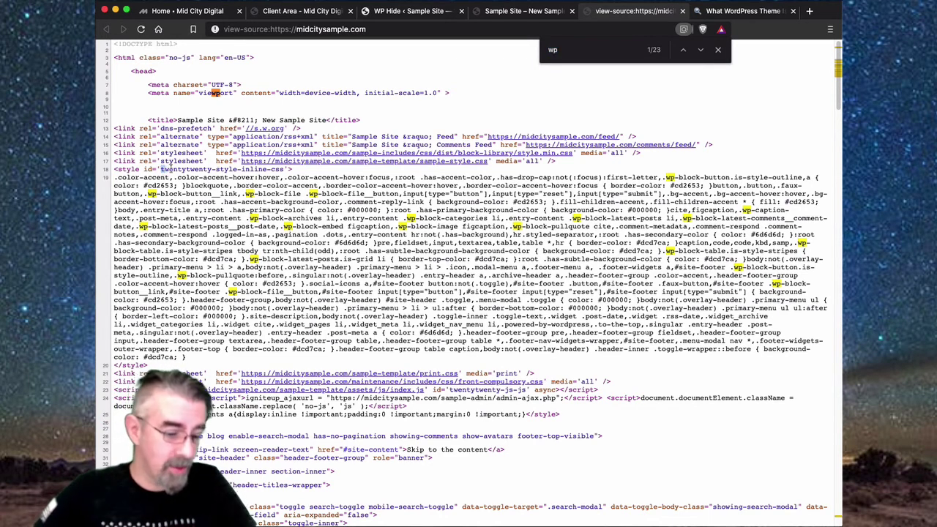
{"action": "left_click_drag", "start_coordinate": [162, 168], "coordinate": [284, 179]}
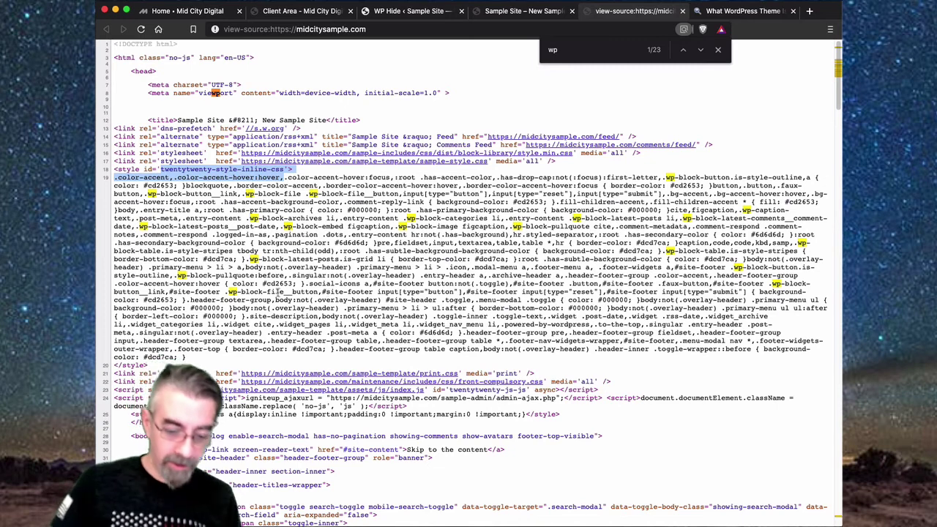
{"action": "left_click_drag", "start_coordinate": [406, 217], "coordinate": [450, 218]}
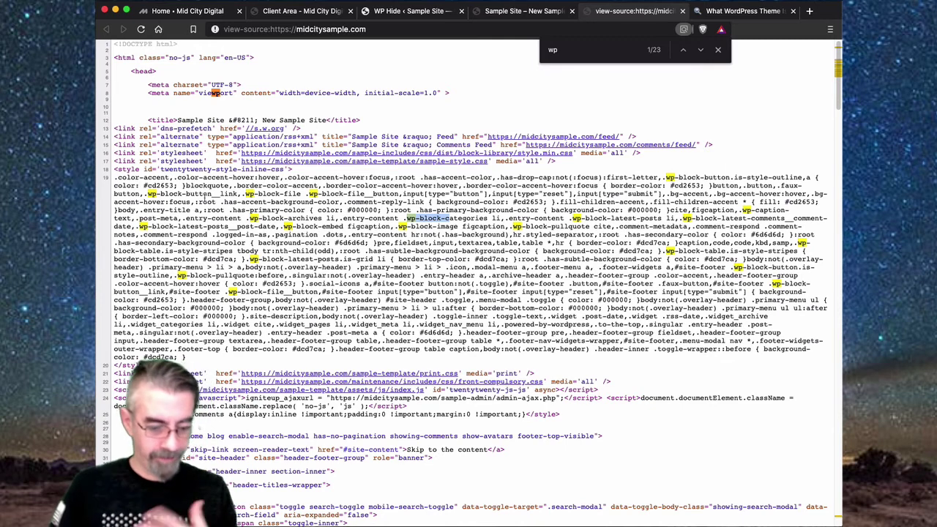
{"action": "left_click", "coordinate": [718, 50]}
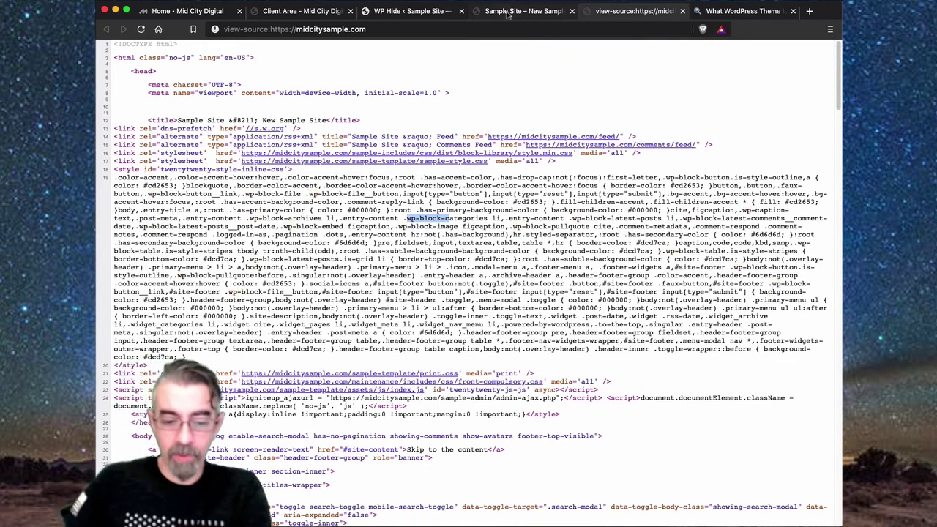
{"action": "left_click", "coordinate": [522, 12]}
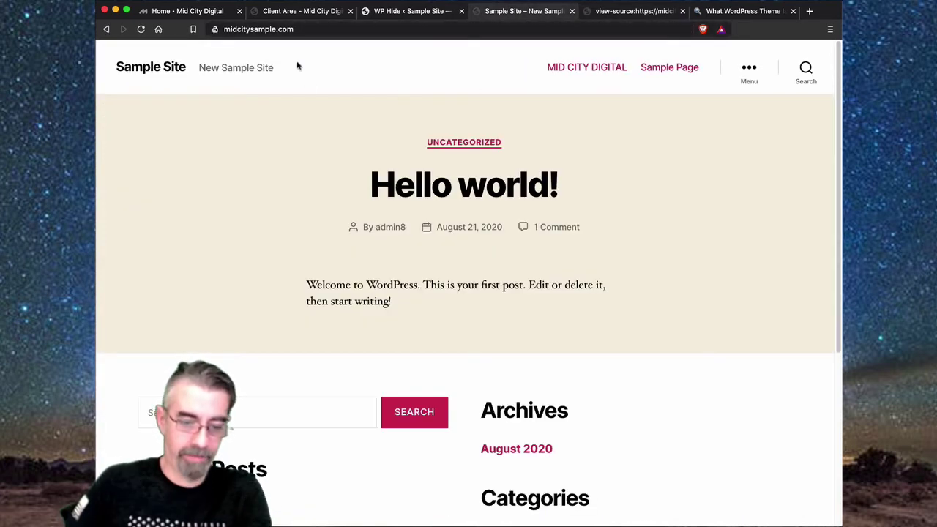
- Log in with the saved username and account password, then open the WP Hide PRO announcement article
{"action": "left_click", "coordinate": [426, 16]}
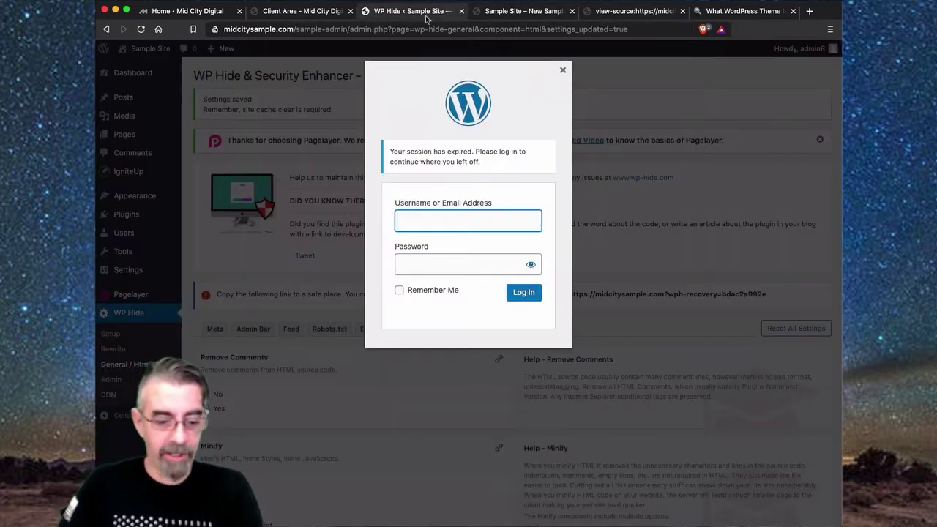
{"action": "left_click", "coordinate": [444, 223]}
{"action": "left_click", "coordinate": [443, 246]}
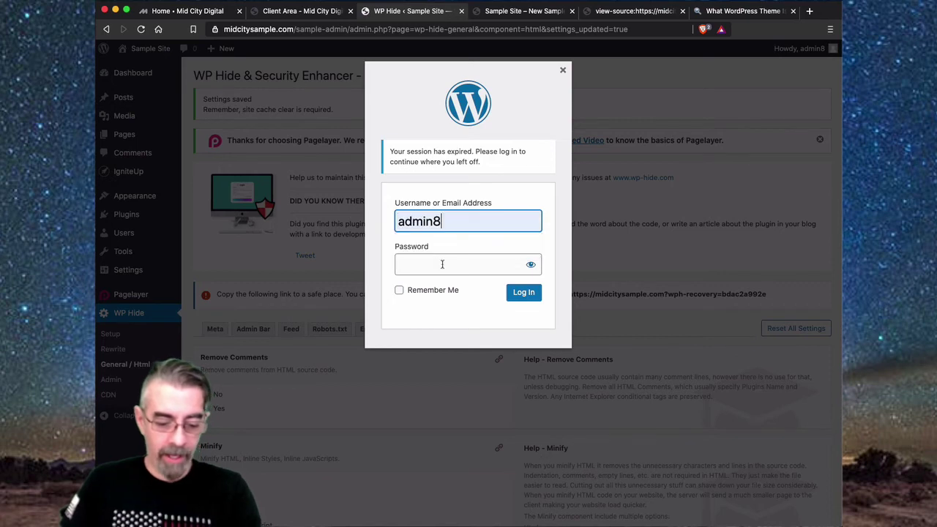
{"action": "left_click", "coordinate": [442, 264]}
{"action": "key", "text": "super+v"}
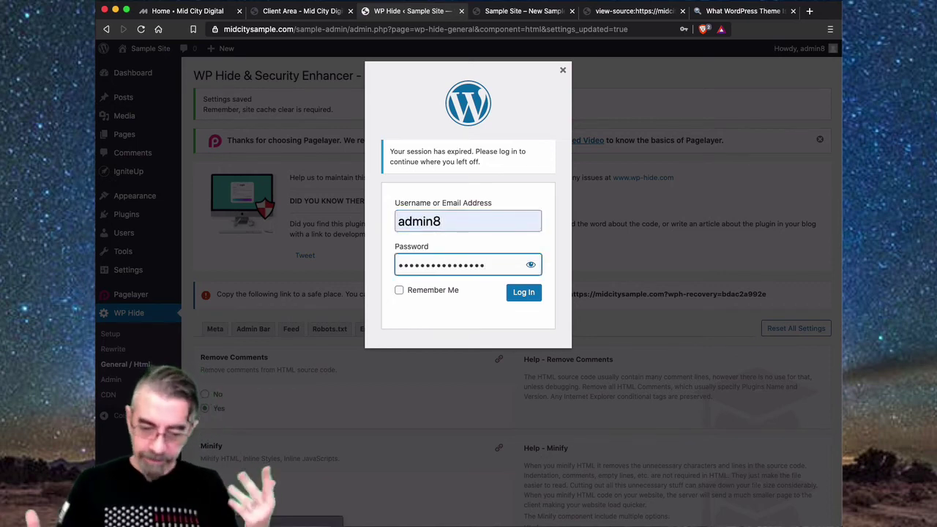
{"action": "key", "text": "Return"}
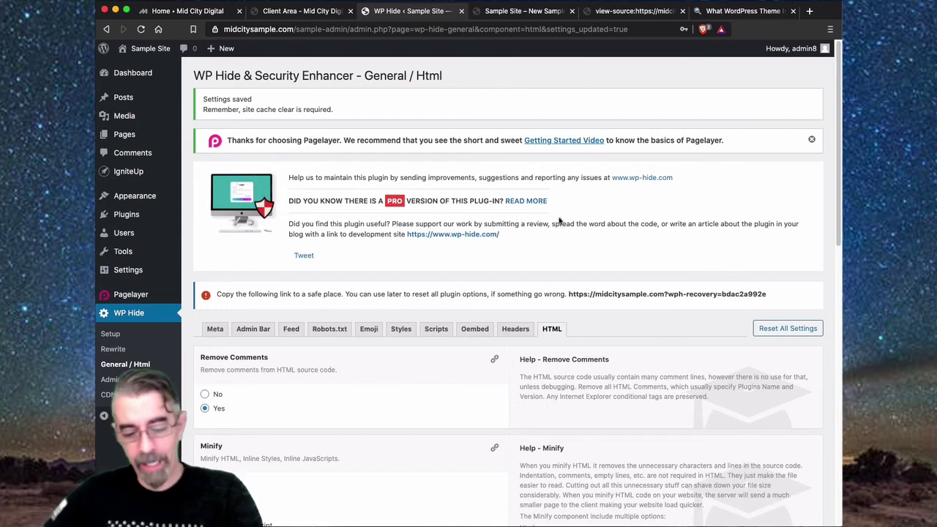
{"action": "left_click", "coordinate": [525, 202]}
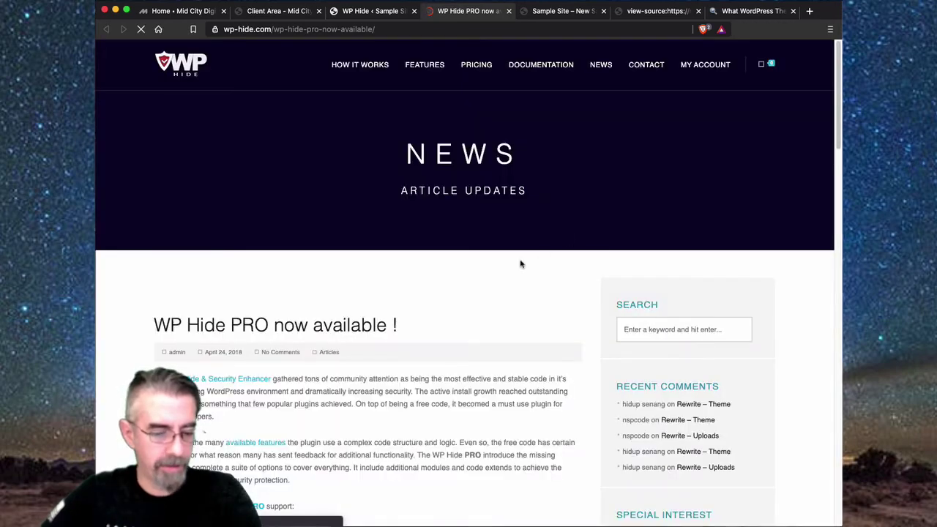
- Scroll through the 'WP Hide PRO now available!' article to read it
{"action": "scroll", "coordinate": [515, 283], "scroll_direction": "down", "scroll_amount": 5}
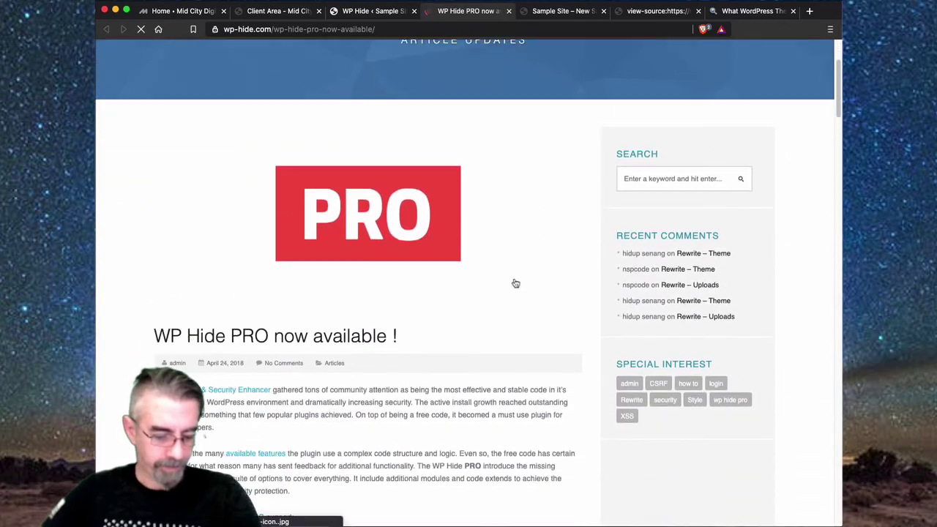
{"action": "scroll", "coordinate": [515, 283], "scroll_direction": "down", "scroll_amount": 3}
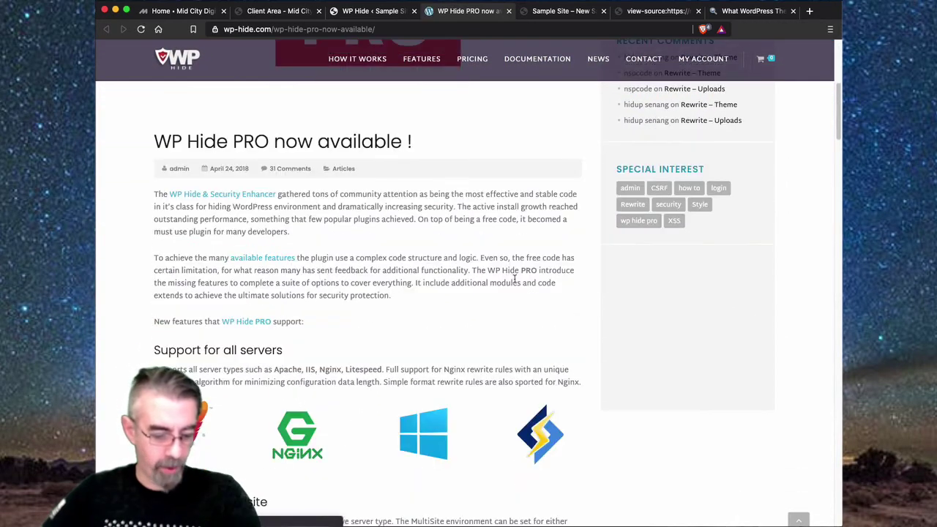
{"action": "scroll", "coordinate": [515, 281], "scroll_direction": "down", "scroll_amount": 4}
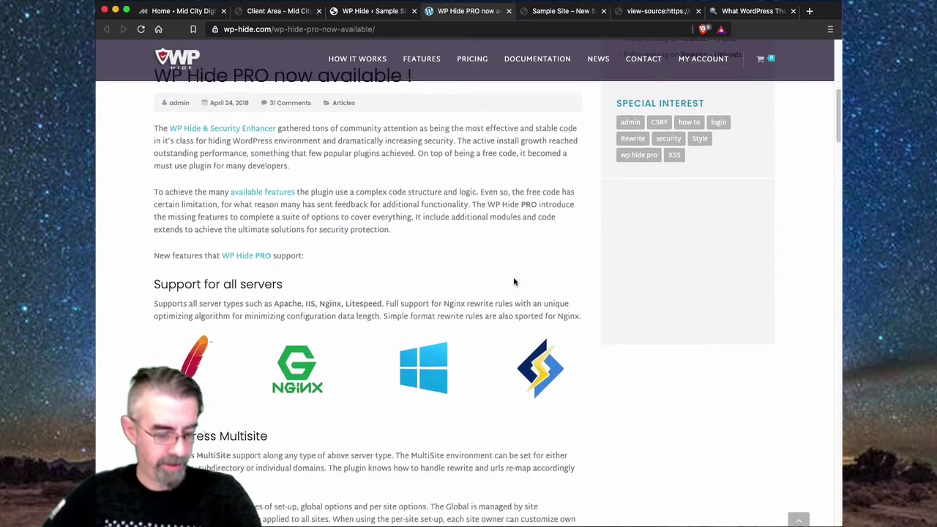
{"action": "scroll", "coordinate": [514, 282], "scroll_direction": "down", "scroll_amount": 4}
{"action": "scroll", "coordinate": [514, 282], "scroll_direction": "up", "scroll_amount": 4}
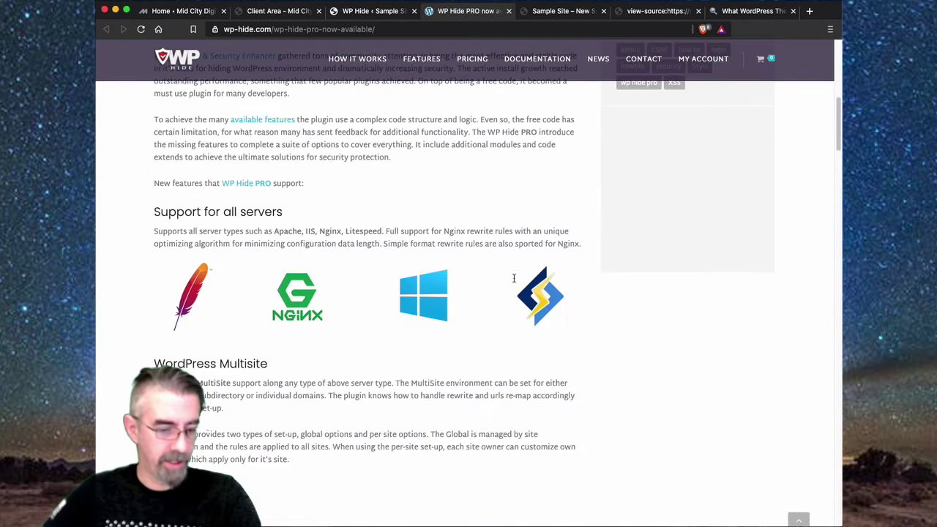
{"action": "scroll", "coordinate": [513, 282], "scroll_direction": "down", "scroll_amount": 4}
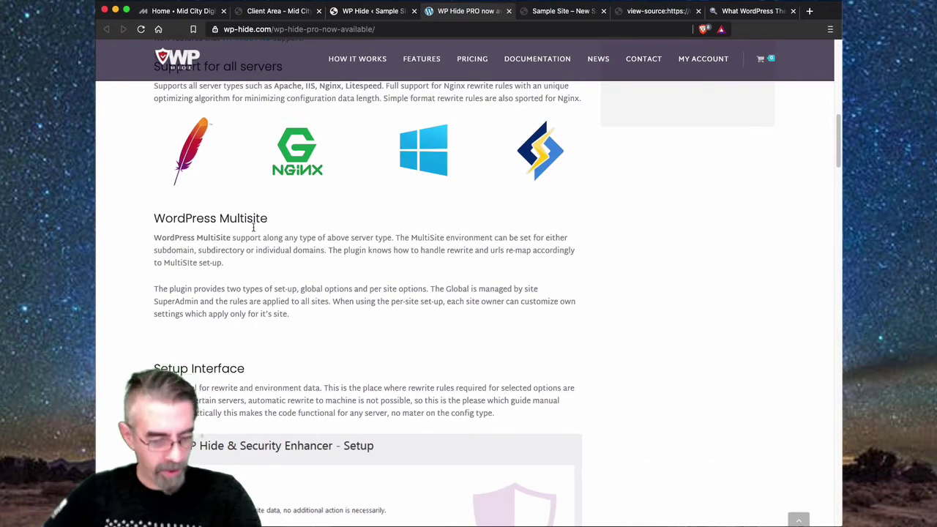
{"action": "scroll", "coordinate": [357, 283], "scroll_direction": "down", "scroll_amount": 3}
{"action": "scroll", "coordinate": [304, 280], "scroll_direction": "down", "scroll_amount": 5}
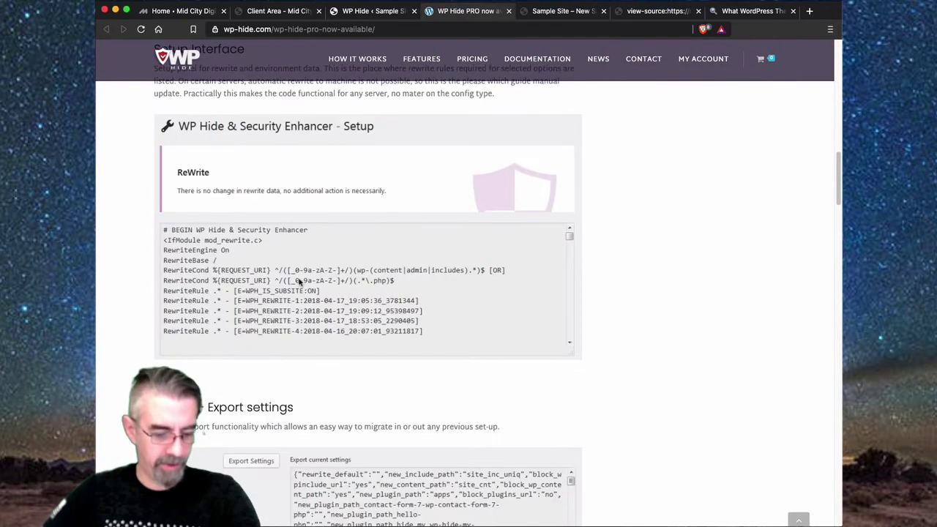
{"action": "scroll", "coordinate": [454, 351], "scroll_direction": "down", "scroll_amount": 12}
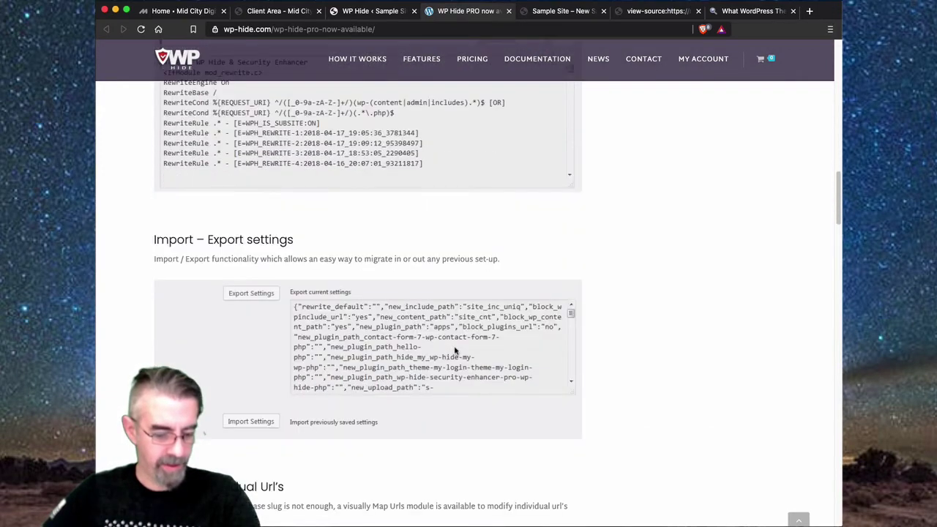
{"action": "scroll", "coordinate": [455, 350], "scroll_direction": "down", "scroll_amount": 6}
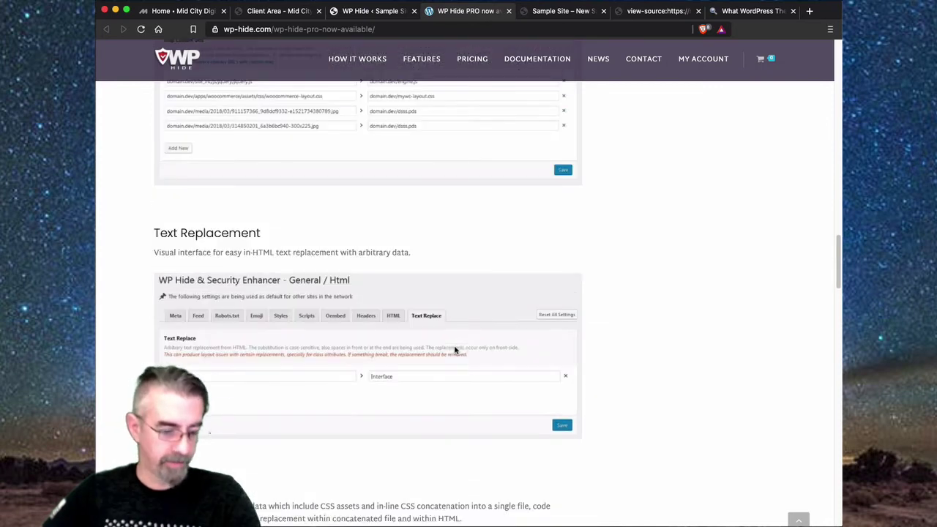
{"action": "scroll", "coordinate": [455, 351], "scroll_direction": "down", "scroll_amount": 3}
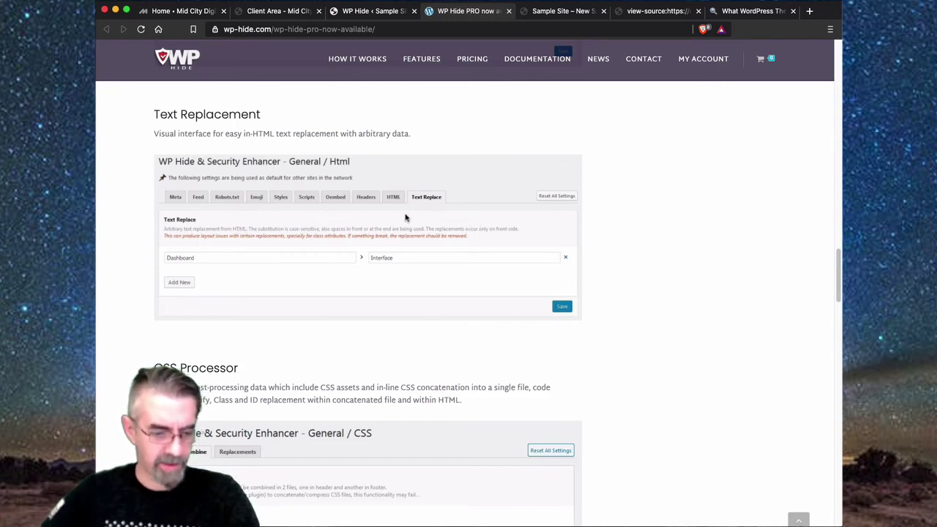
{"action": "scroll", "coordinate": [298, 314], "scroll_direction": "down", "scroll_amount": 5}
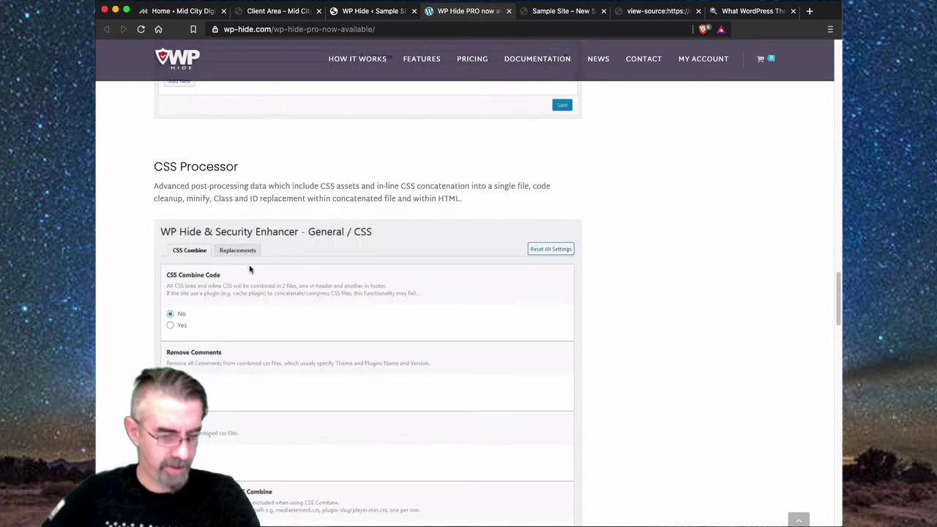
{"action": "scroll", "coordinate": [345, 277], "scroll_direction": "down", "scroll_amount": 2}
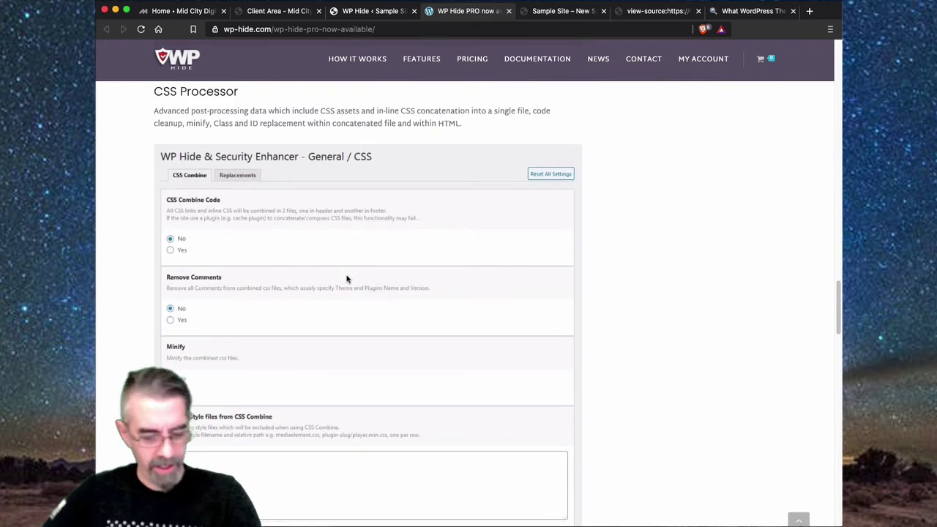
{"action": "scroll", "coordinate": [347, 279], "scroll_direction": "down", "scroll_amount": 8}
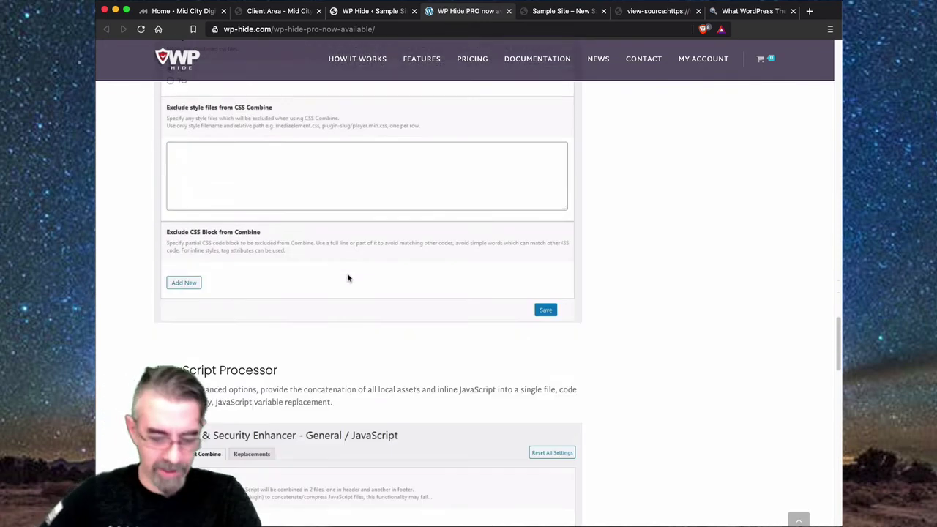
{"action": "scroll", "coordinate": [349, 277], "scroll_direction": "up", "scroll_amount": 2}
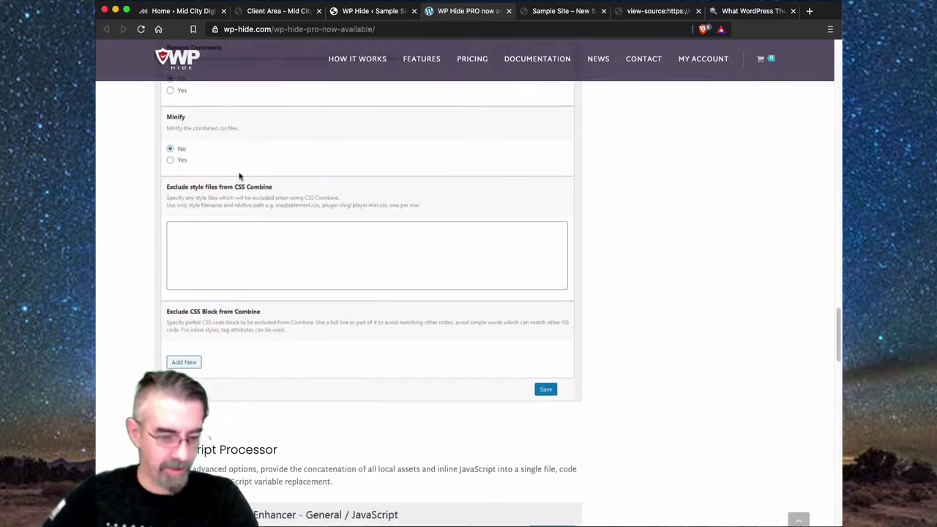
{"action": "scroll", "coordinate": [320, 279], "scroll_direction": "down", "scroll_amount": 4}
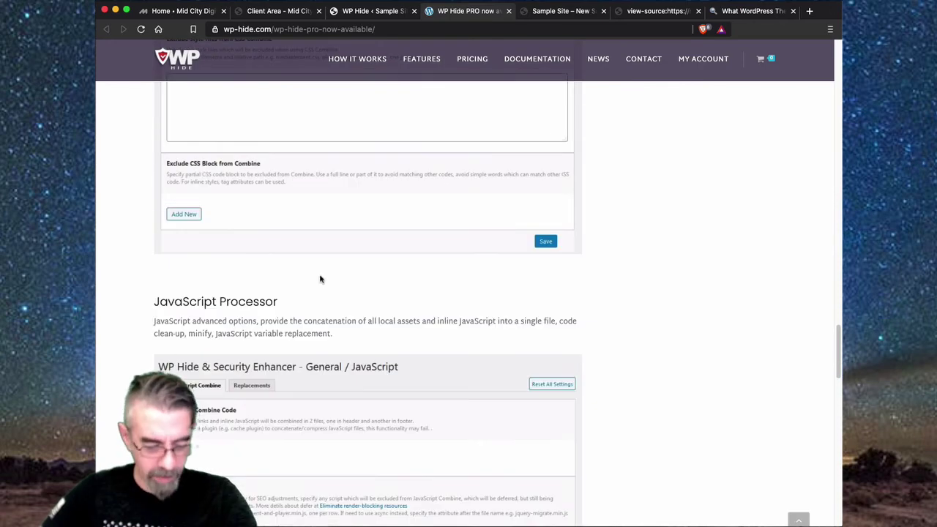
{"action": "scroll", "coordinate": [322, 278], "scroll_direction": "down", "scroll_amount": 15}
{"action": "scroll", "coordinate": [327, 278], "scroll_direction": "up", "scroll_amount": 20}
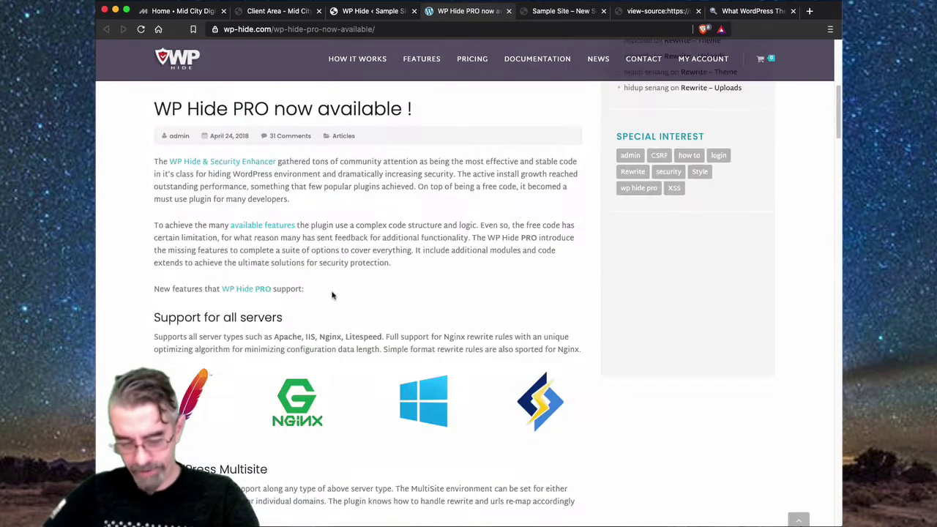
{"action": "scroll", "coordinate": [332, 295], "scroll_direction": "up", "scroll_amount": 5}
{"action": "scroll", "coordinate": [341, 300], "scroll_direction": "down", "scroll_amount": 4}
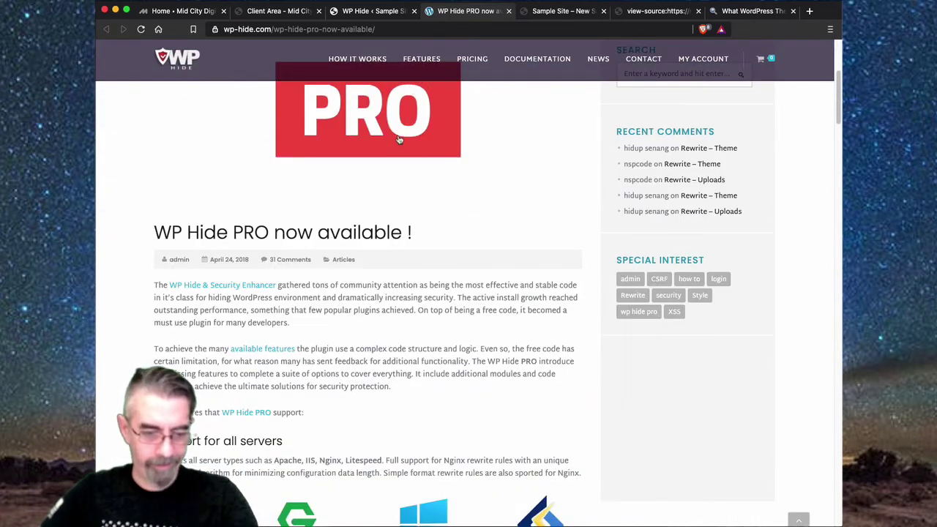
- View the enlarged PRO image, then close the article tab to return to the Html settings
{"action": "left_click", "coordinate": [401, 139]}
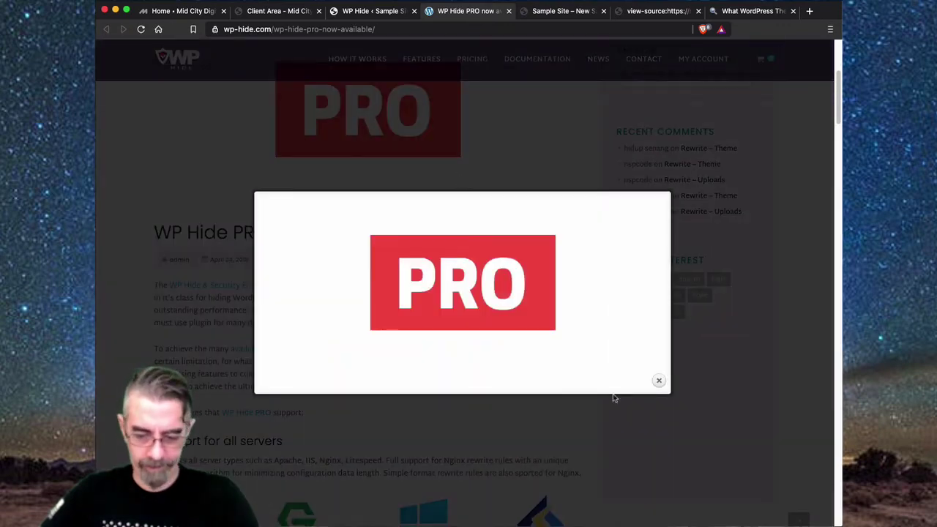
{"action": "left_click", "coordinate": [659, 380]}
{"action": "scroll", "coordinate": [540, 309], "scroll_direction": "down", "scroll_amount": 20}
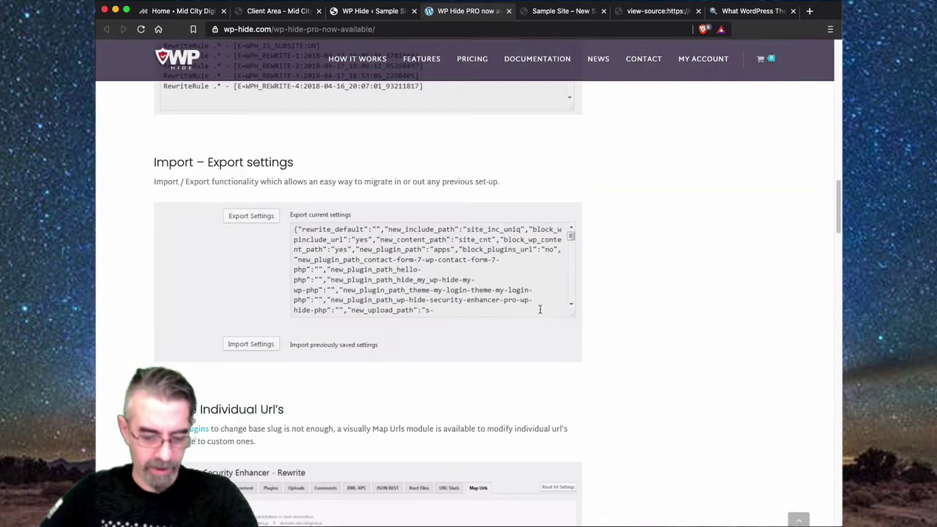
{"action": "scroll", "coordinate": [540, 309], "scroll_direction": "down", "scroll_amount": 20}
{"action": "scroll", "coordinate": [531, 329], "scroll_direction": "up", "scroll_amount": 8}
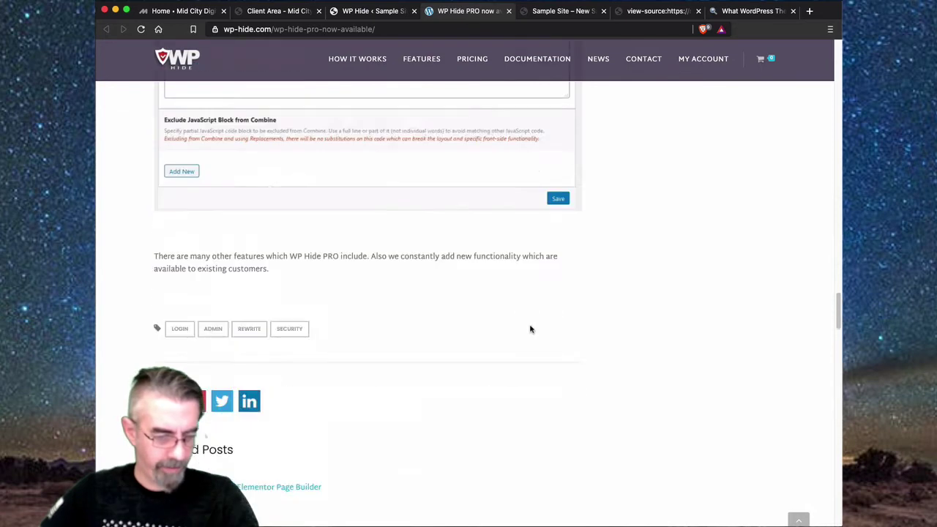
{"action": "scroll", "coordinate": [531, 330], "scroll_direction": "up", "scroll_amount": 2}
{"action": "scroll", "coordinate": [531, 330], "scroll_direction": "up", "scroll_amount": 20}
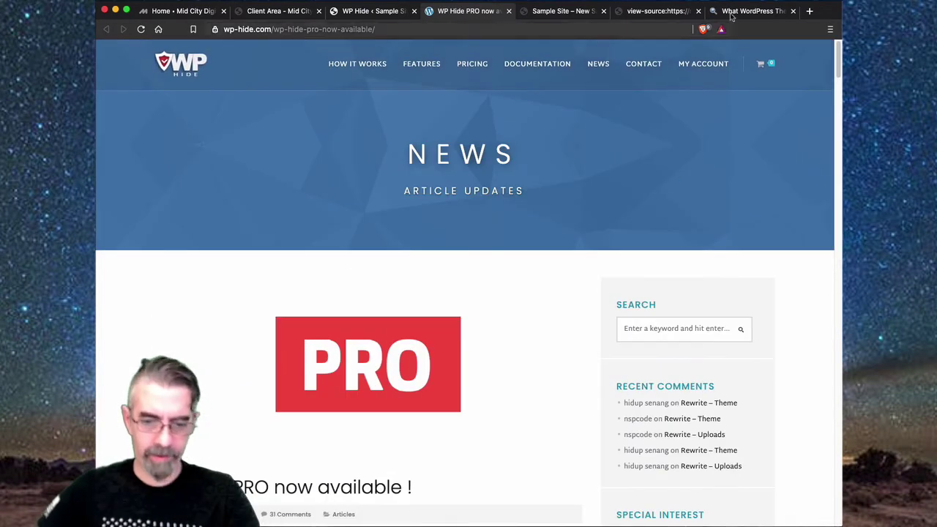
{"action": "left_click", "coordinate": [509, 11]}
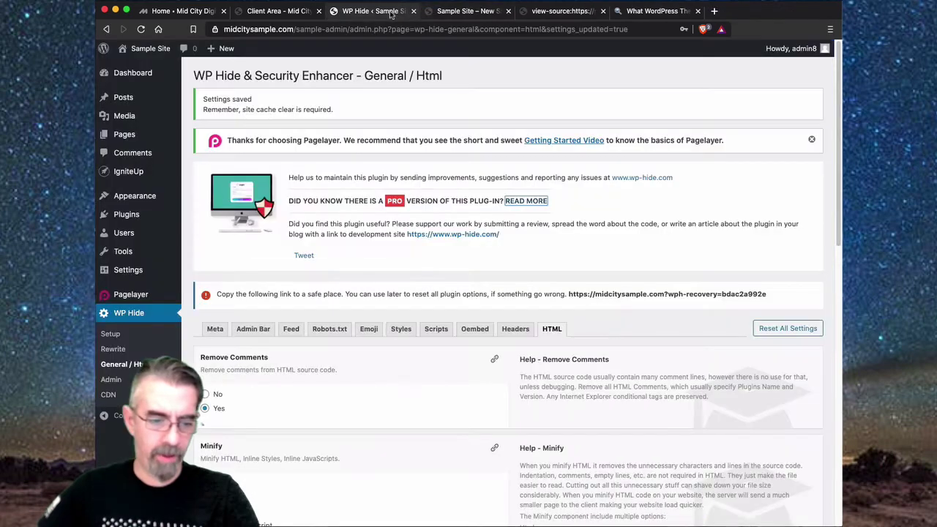
{"action": "left_click", "coordinate": [466, 234]}
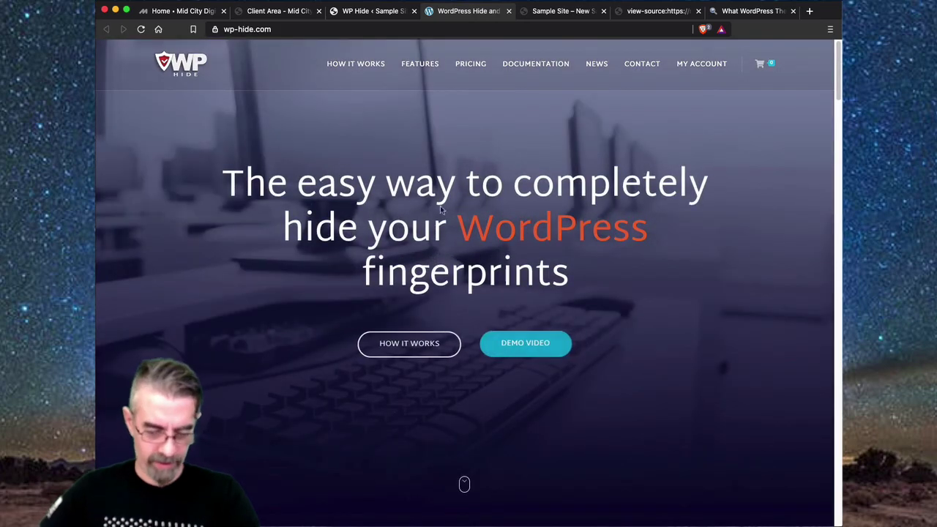
- Review the $39 Single Site and $130 Developer plans on the pricing page, then close it
{"action": "left_click", "coordinate": [475, 63]}
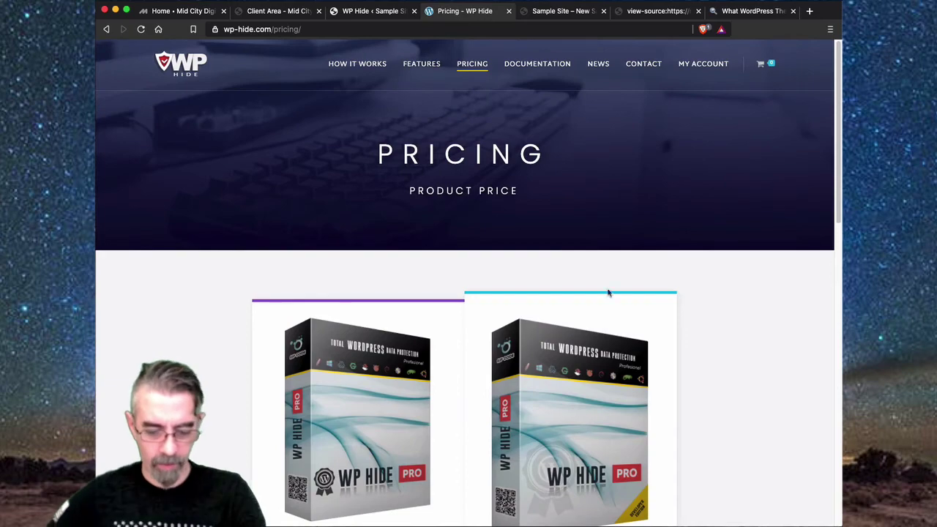
{"action": "scroll", "coordinate": [673, 289], "scroll_direction": "down", "scroll_amount": 3}
{"action": "scroll", "coordinate": [703, 274], "scroll_direction": "down", "scroll_amount": 4}
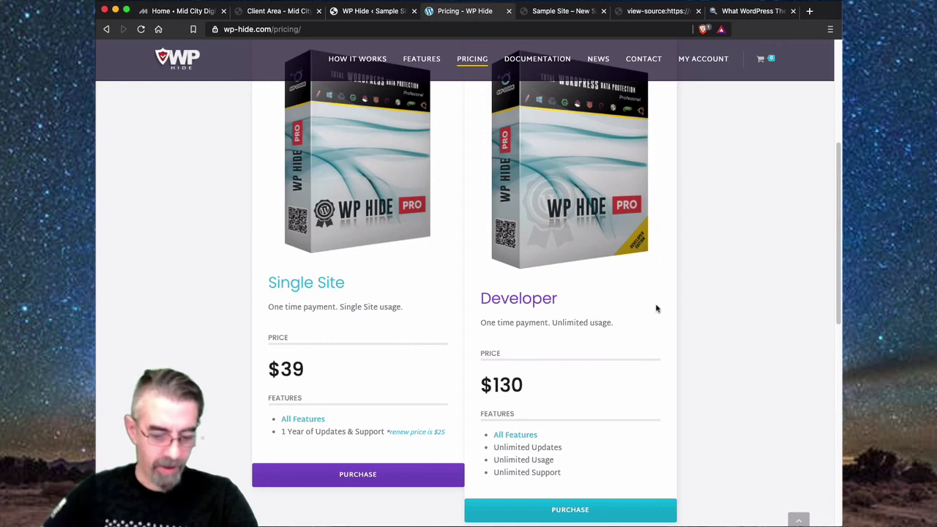
{"action": "triple_click", "coordinate": [506, 386]}
{"action": "left_click", "coordinate": [769, 335]}
{"action": "scroll", "coordinate": [766, 333], "scroll_direction": "down", "scroll_amount": 3}
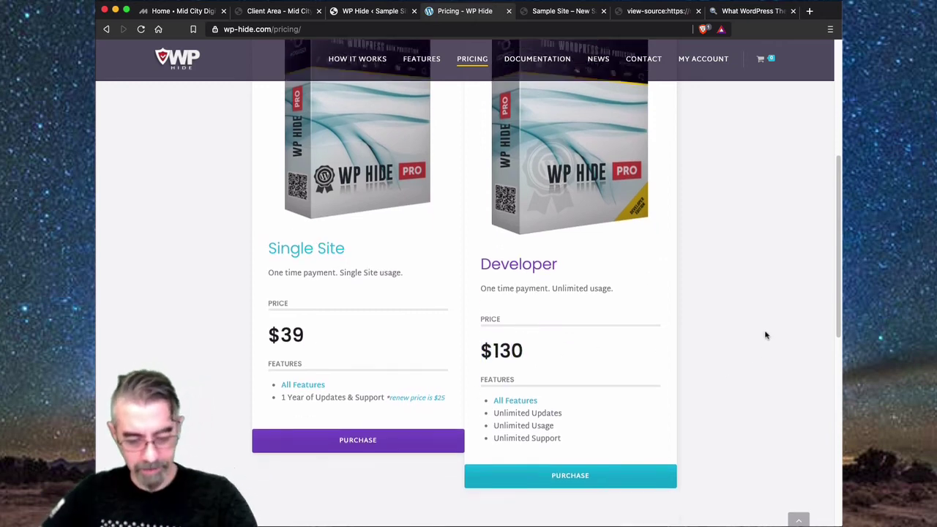
{"action": "scroll", "coordinate": [716, 353], "scroll_direction": "down", "scroll_amount": 1}
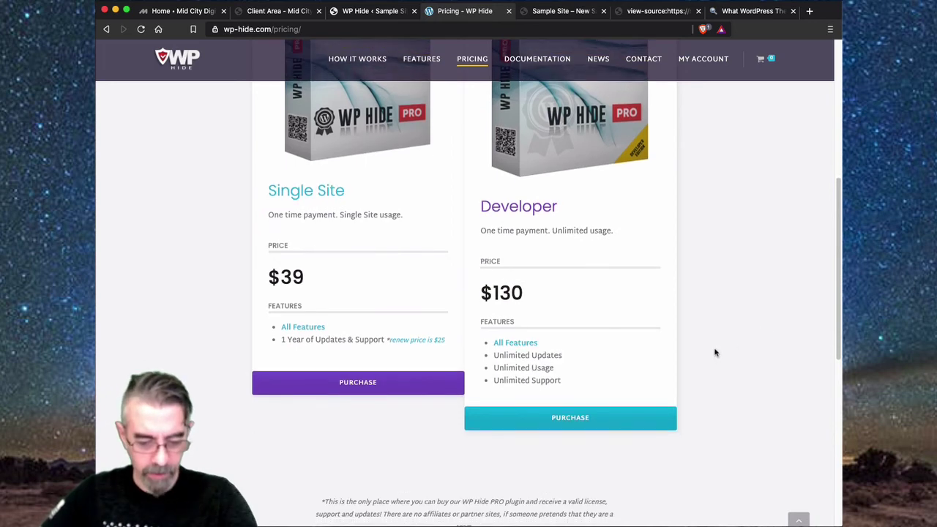
{"action": "scroll", "coordinate": [716, 345], "scroll_direction": "up", "scroll_amount": 10}
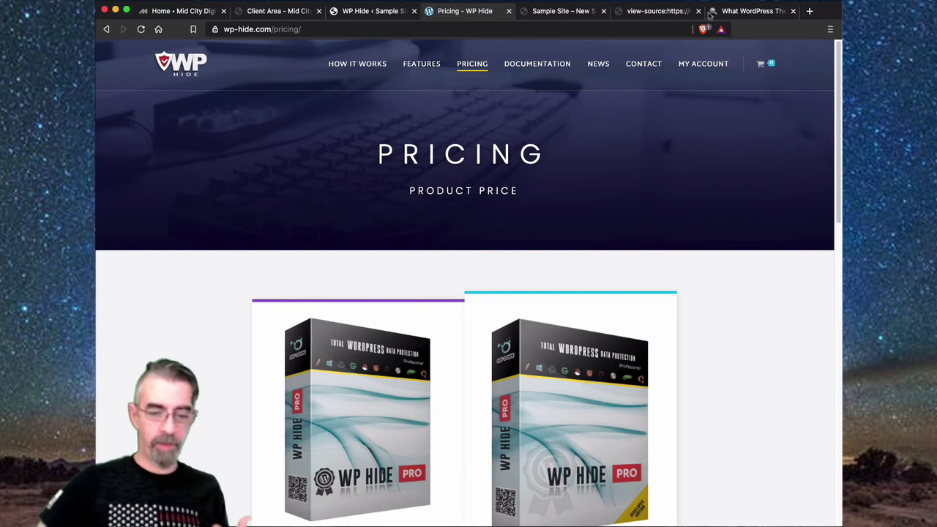
{"action": "left_click", "coordinate": [509, 11]}
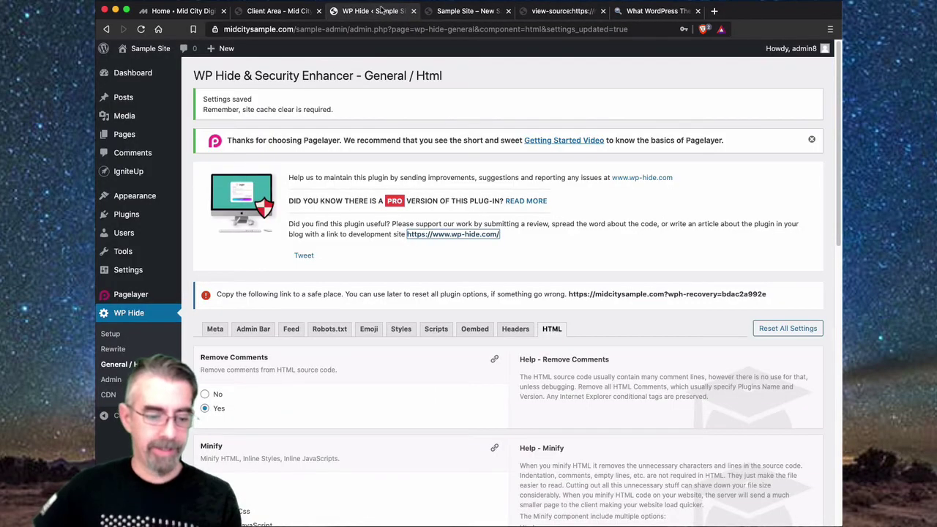